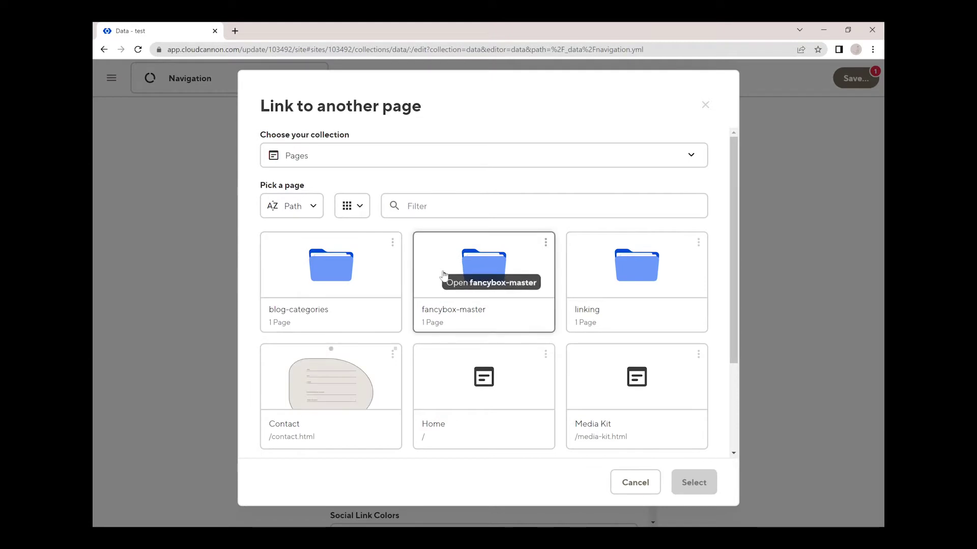
Step: Link the navigation entry to the Blogs page in the blog-categories folder and save the site changes
left_click(356, 276)
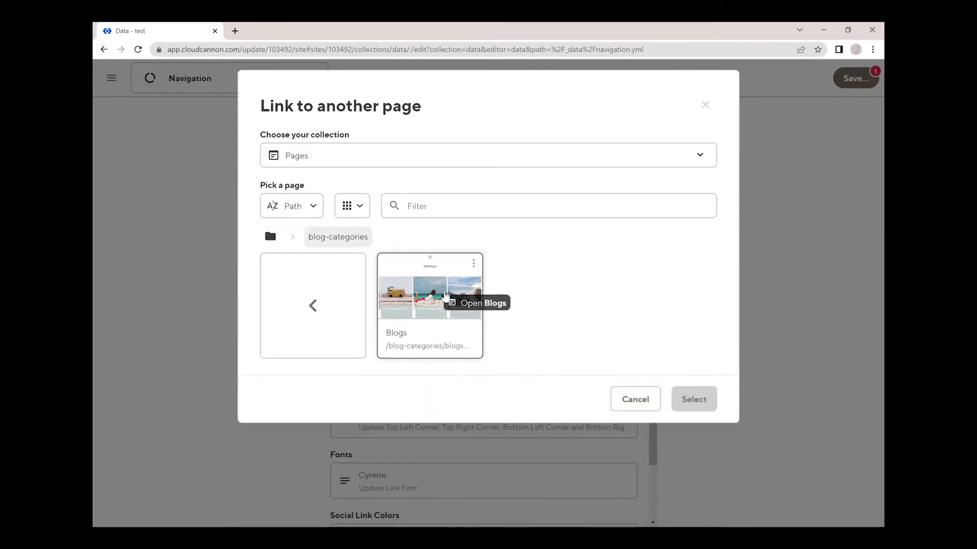
left_click(445, 295)
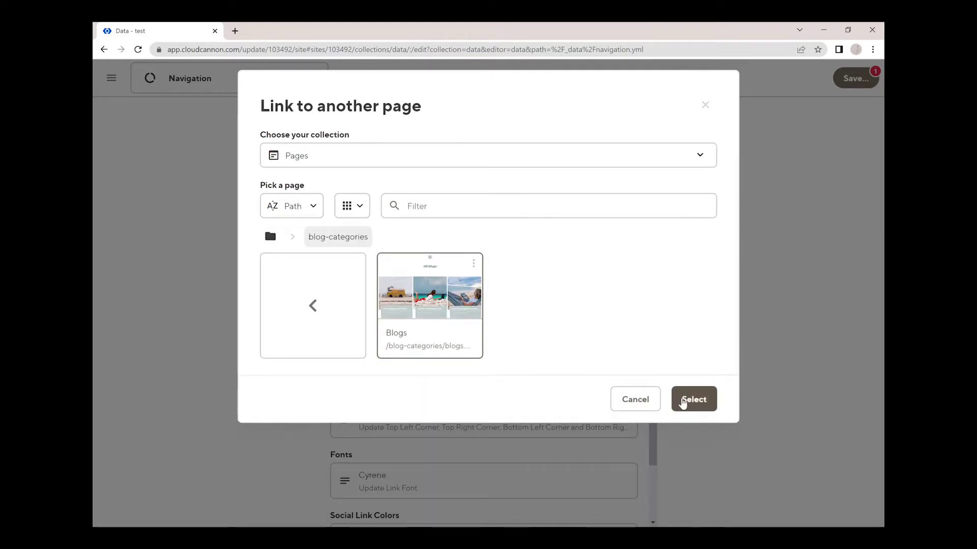
left_click(686, 402)
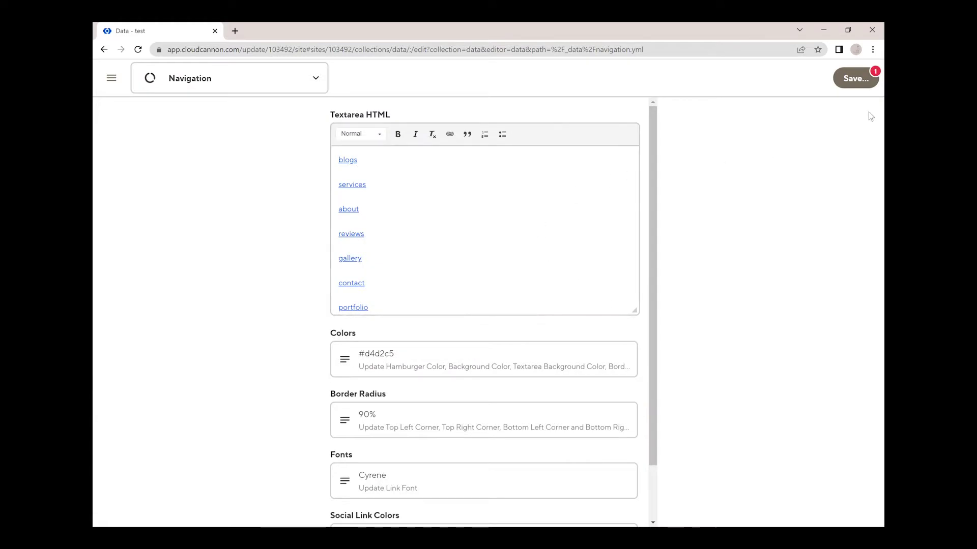
left_click(875, 88)
left_click(639, 281)
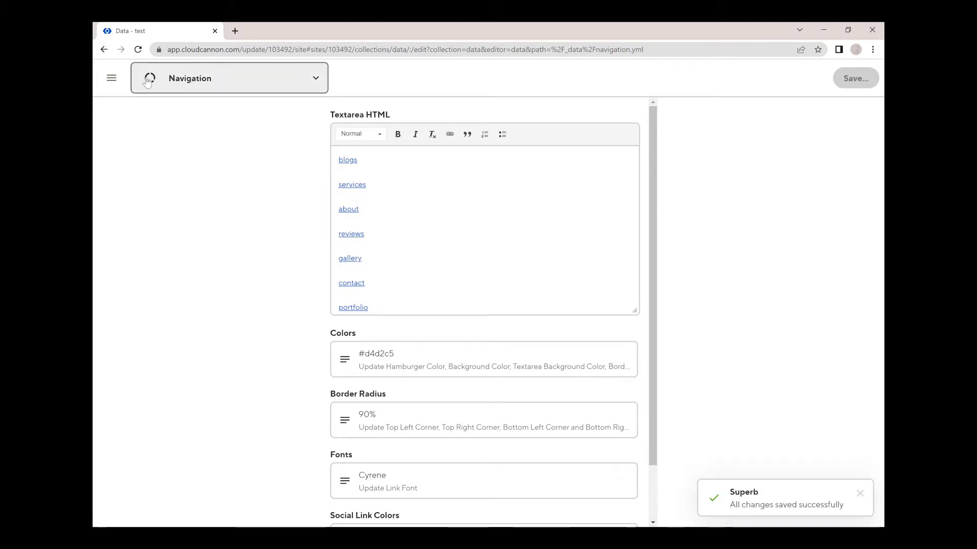
Step: Open the Home page from the Pages collection for editing
left_click(111, 78)
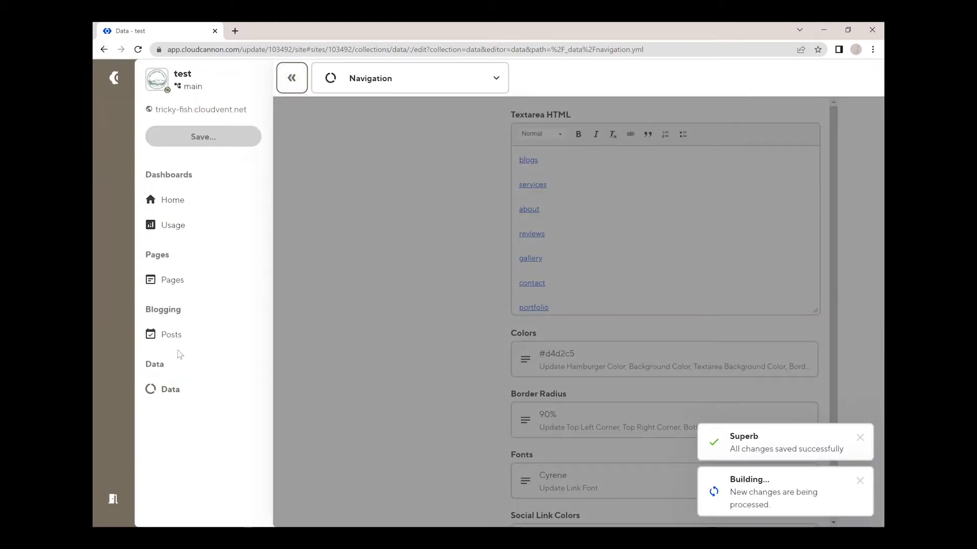
left_click(175, 389)
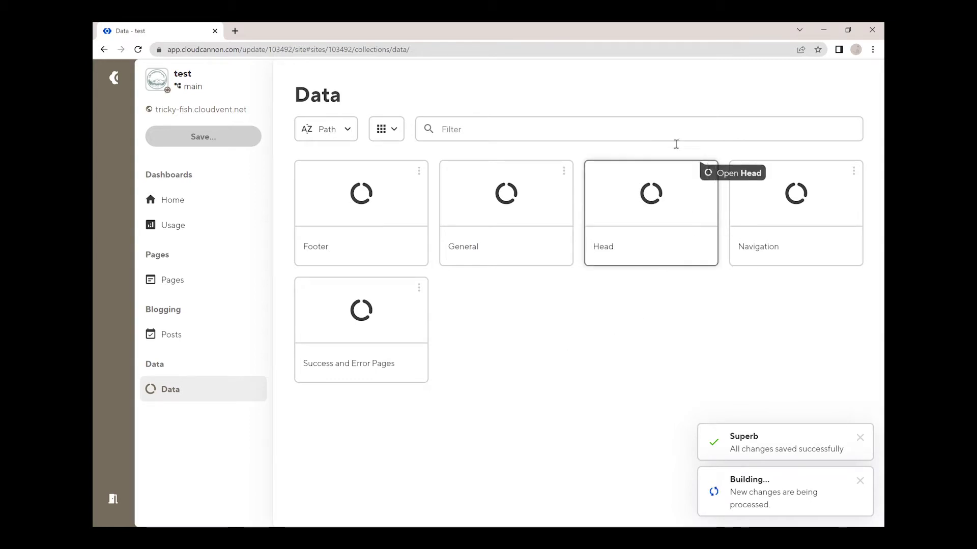
left_click(232, 290)
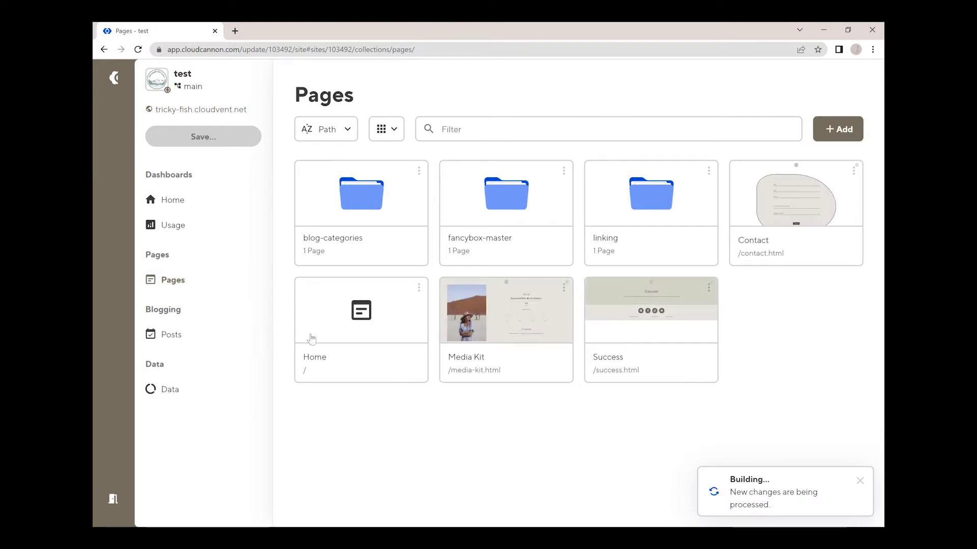
left_click(351, 336)
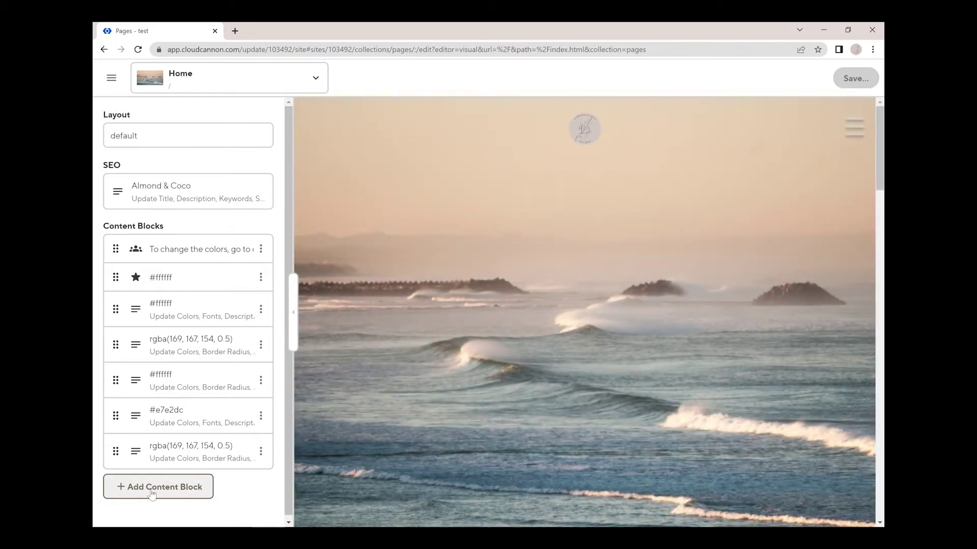
Step: Add a 3 Recent Blogs content block to the Home page with the heading "Recent Blogs"
left_click(152, 493)
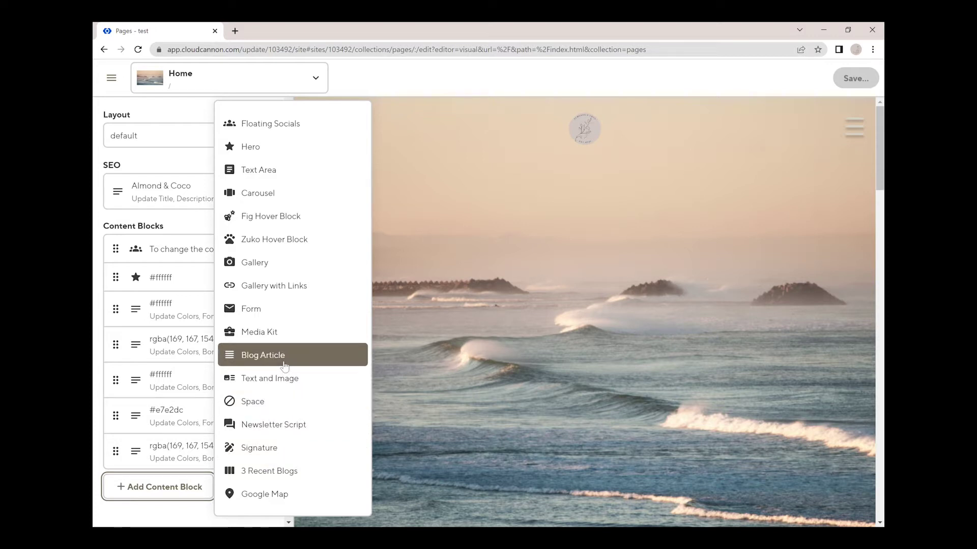
left_click(285, 469)
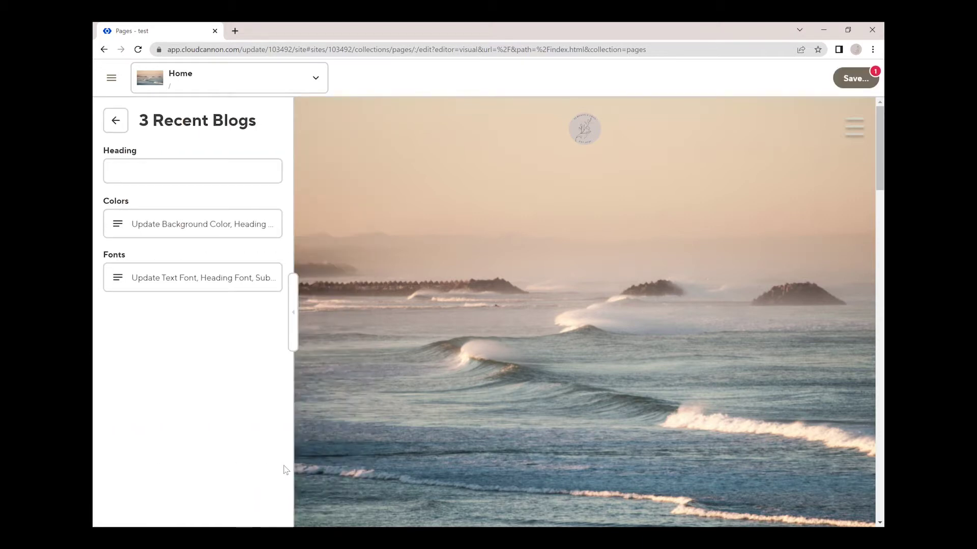
left_click(148, 171)
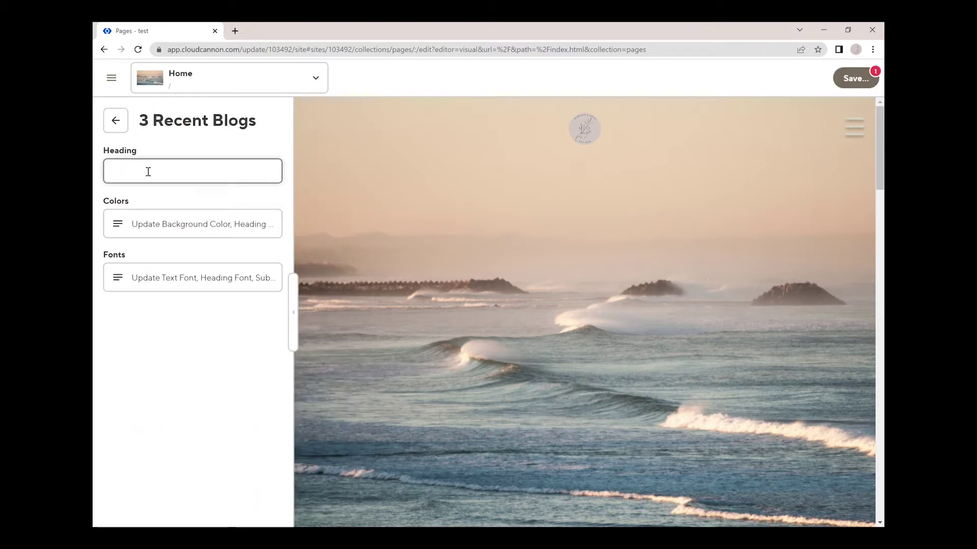
type("Recent Blogs")
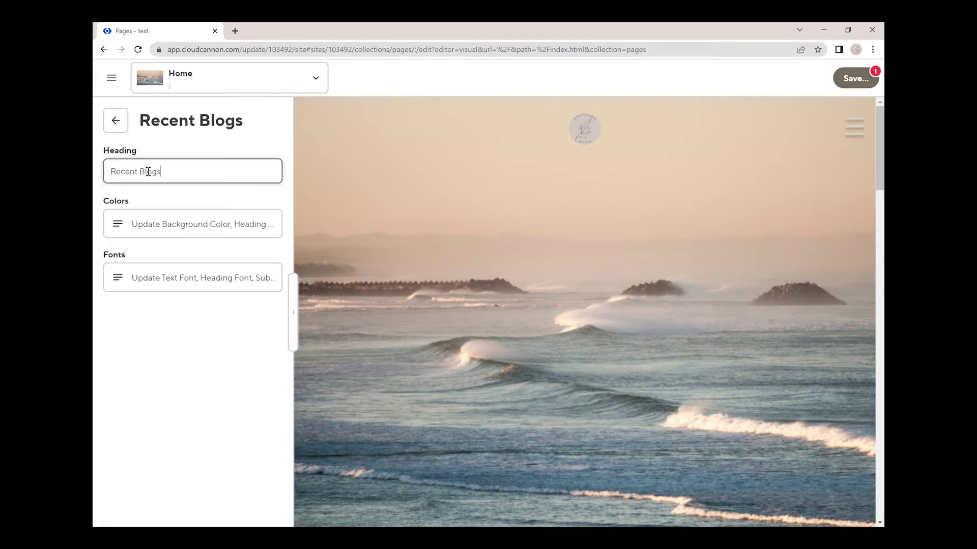
Step: Set the Recent Blogs block's background color to white, #ffffff
left_click(126, 226)
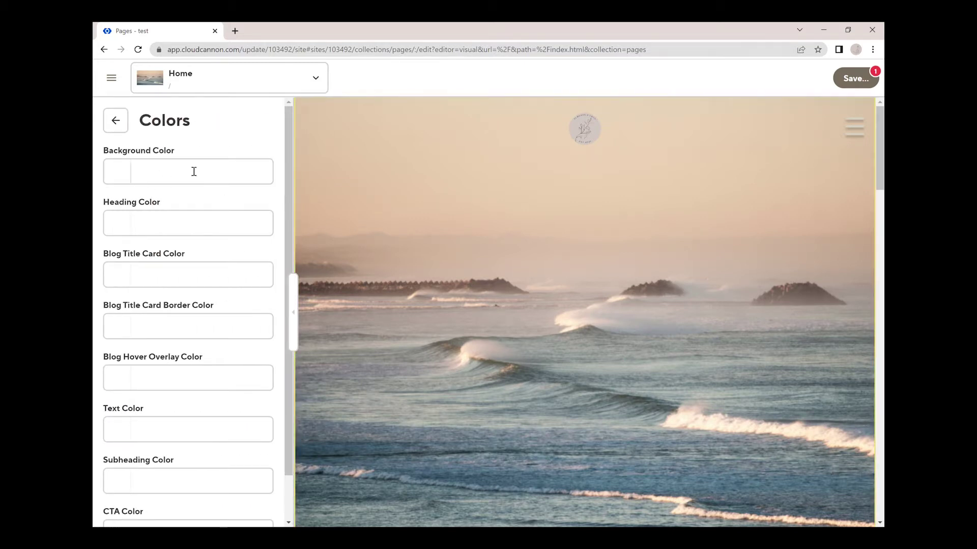
left_click(124, 176)
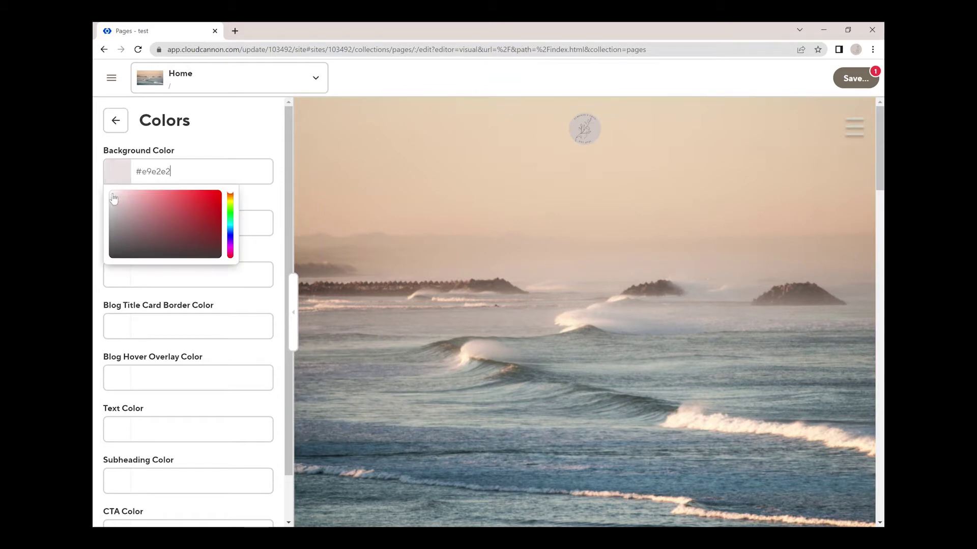
left_click_drag(114, 198, 98, 185)
left_click(213, 133)
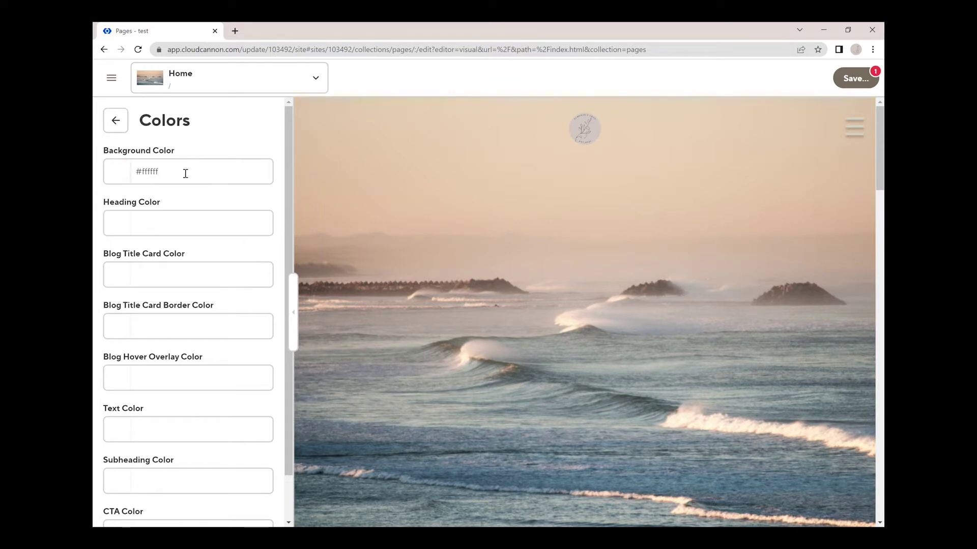
Step: Copy the subheading color from the text block just below the hero on the Home page
scroll(536, 320, "down", 6)
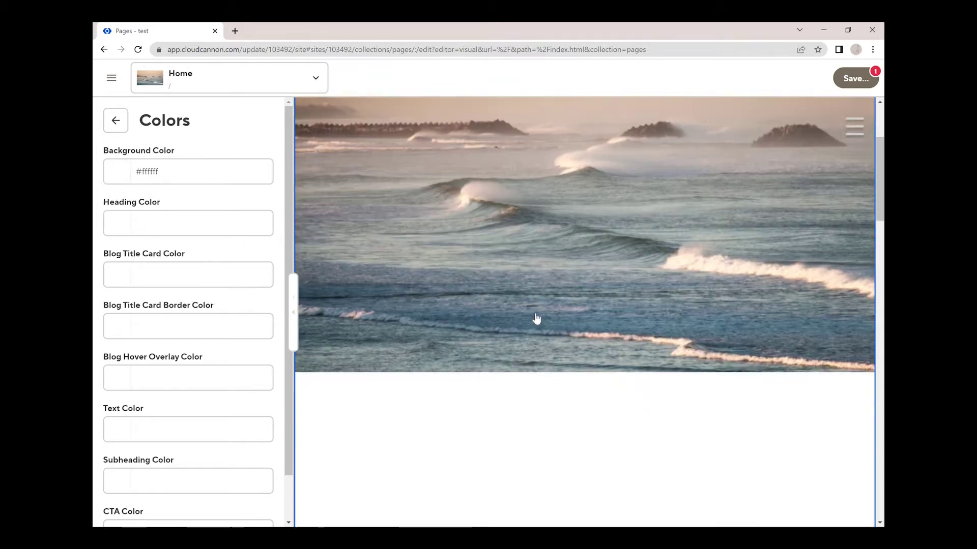
scroll(697, 453, "down", 2)
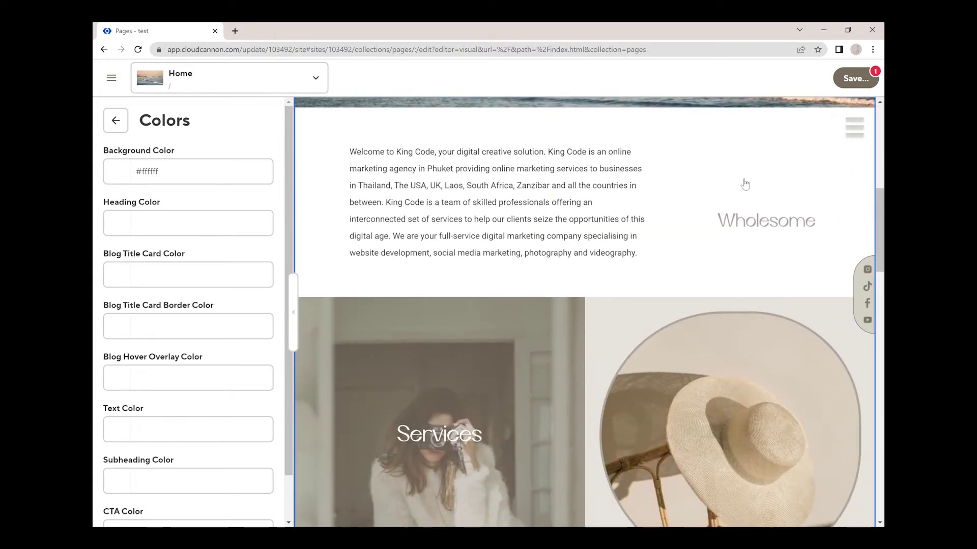
scroll(736, 219, "up", 6)
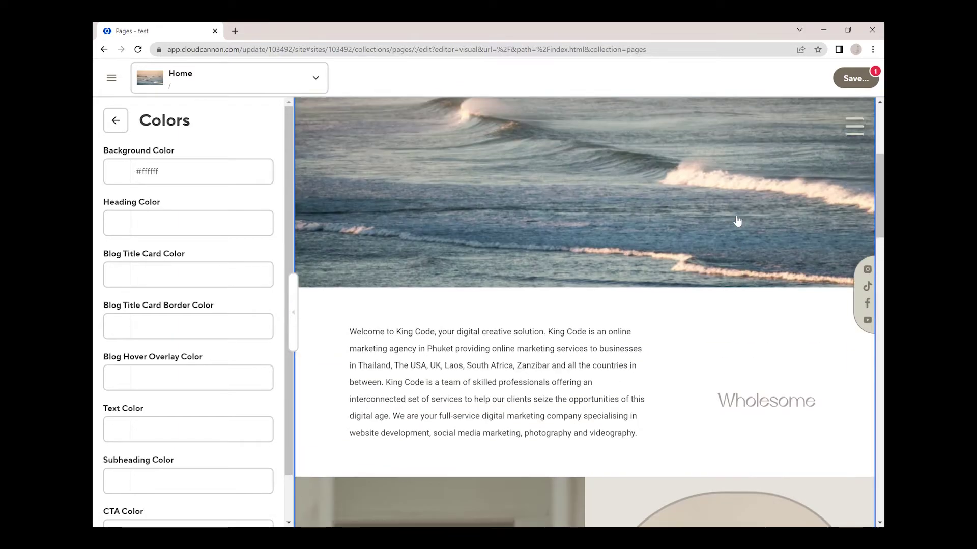
left_click(116, 121)
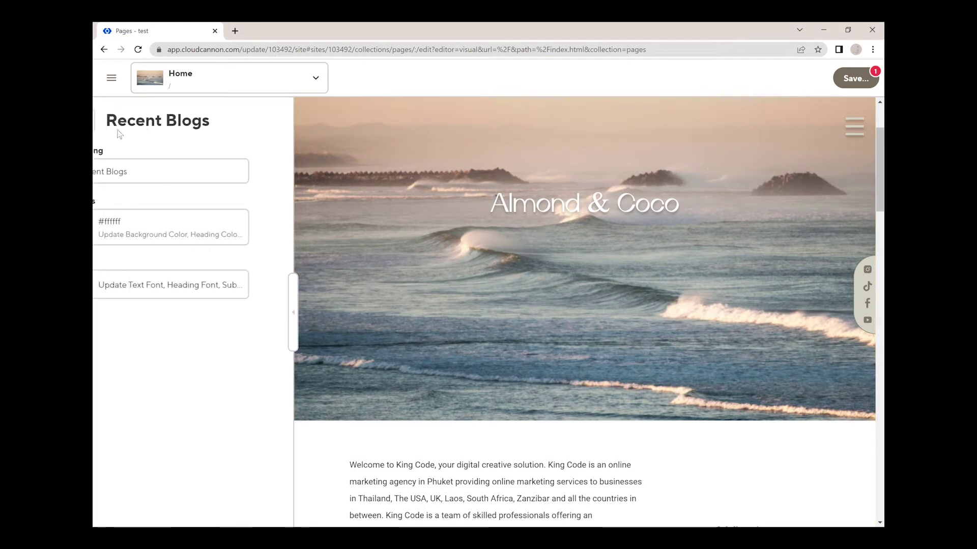
left_click(116, 121)
left_click(204, 309)
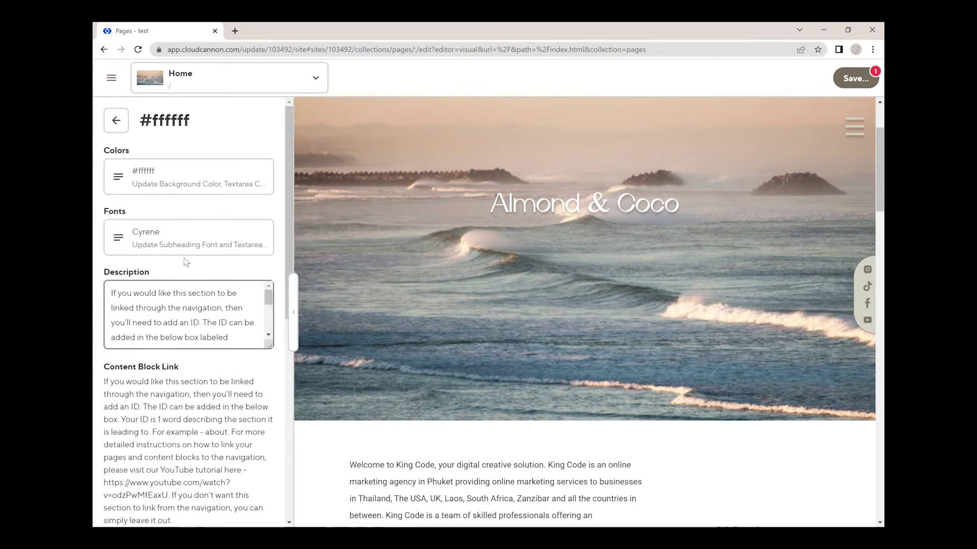
left_click(187, 175)
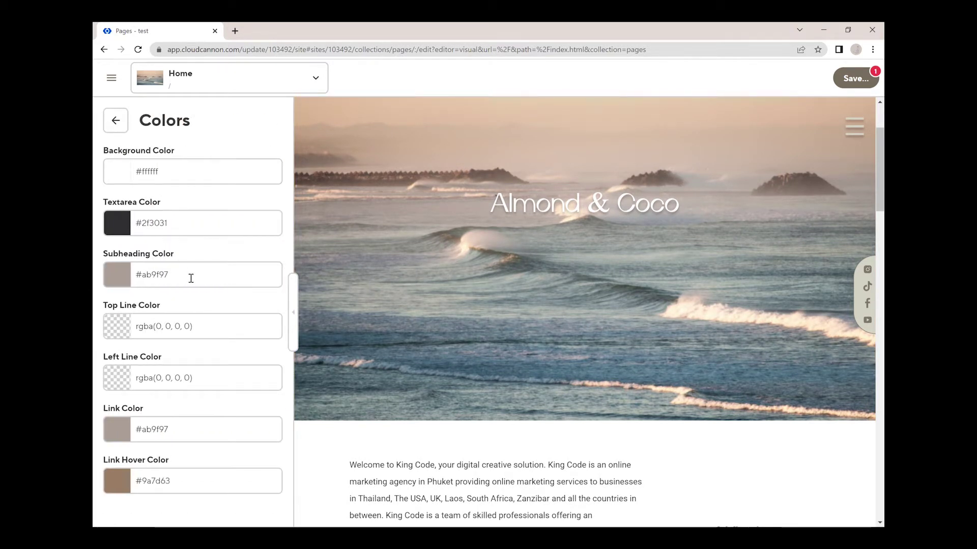
left_click(151, 277)
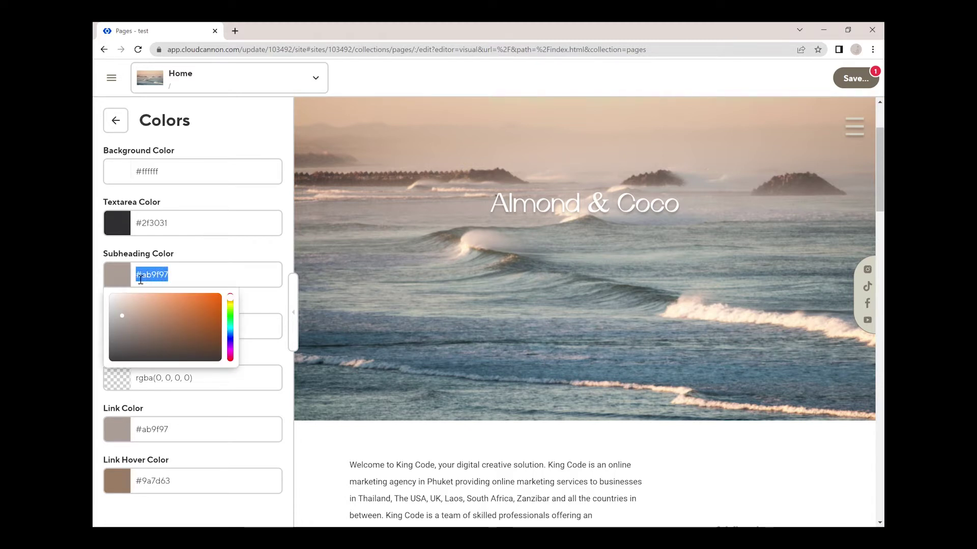
left_click(116, 122)
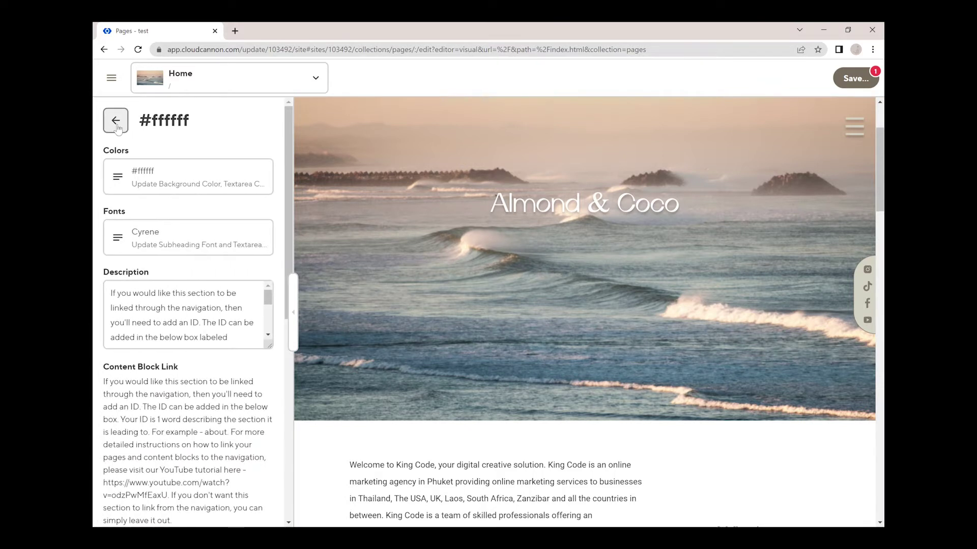
left_click(115, 125)
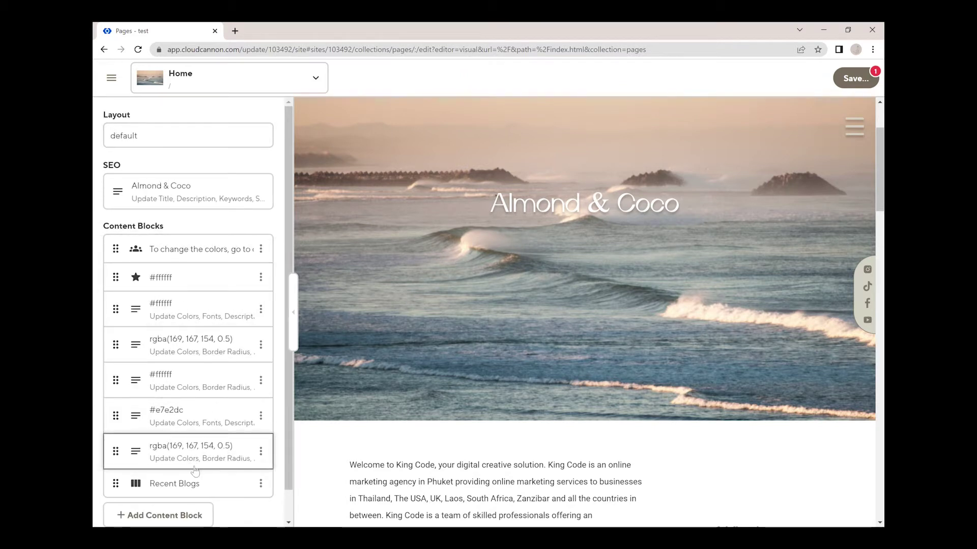
Step: Set the Recent Blogs block's heading color to #ab9f97
left_click(198, 483)
left_click(147, 224)
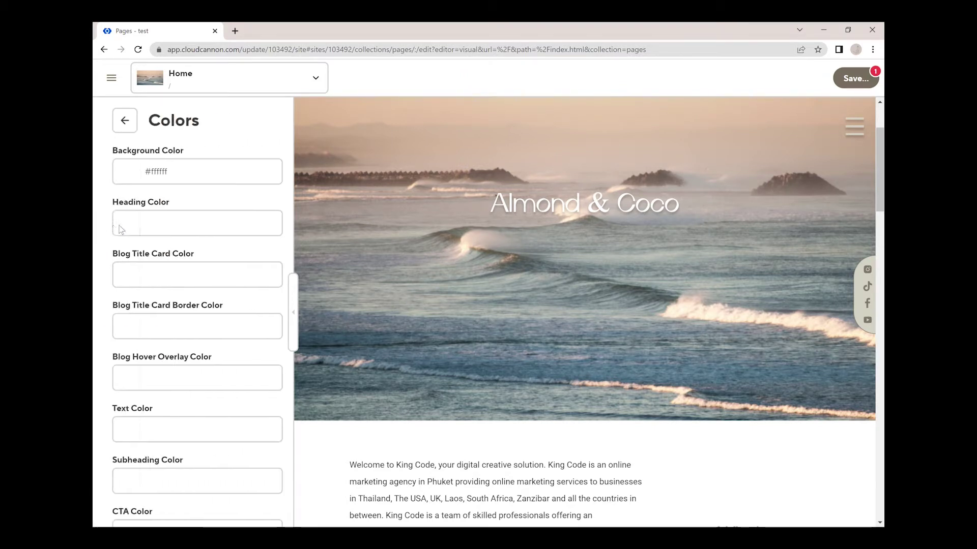
left_click(159, 224)
type("#ab9f97")
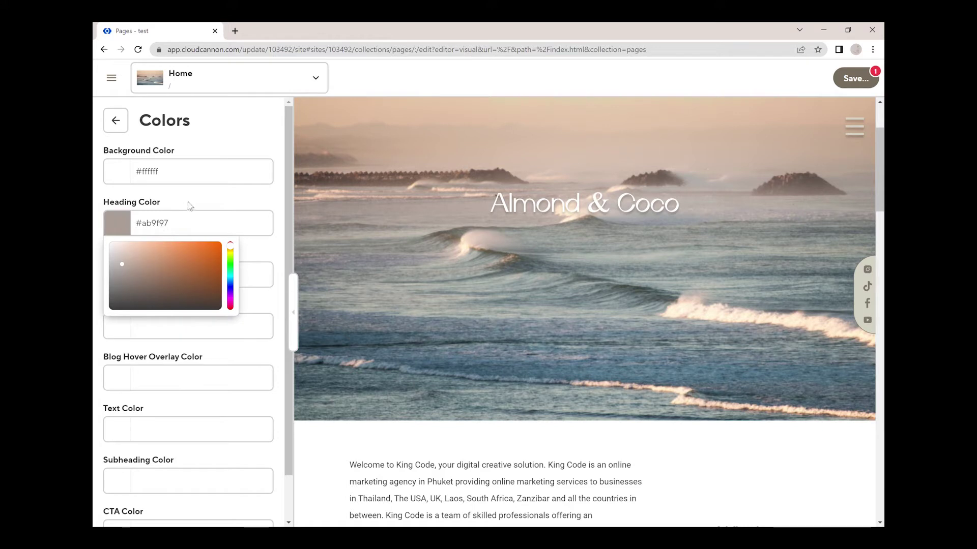
left_click(193, 204)
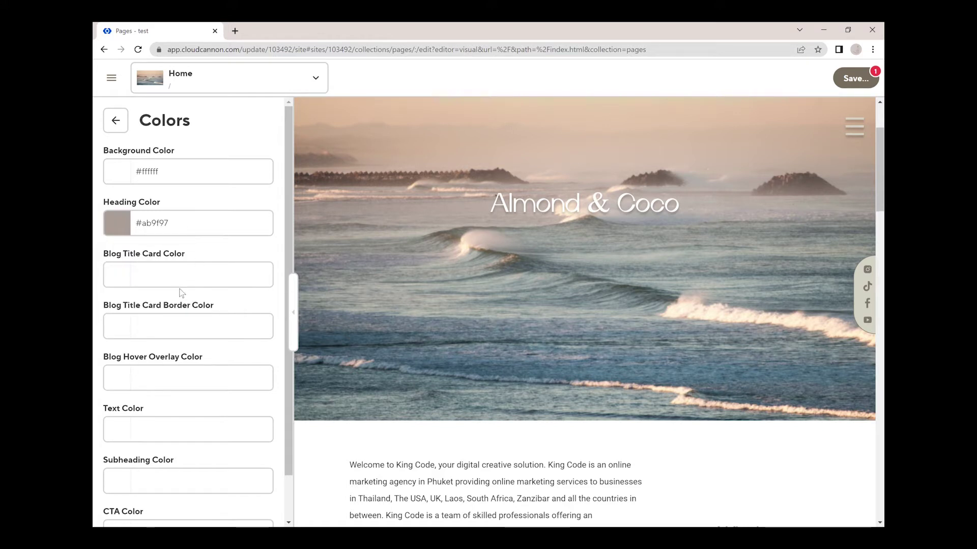
Step: Copy the background color from the Services content block on the Home page
scroll(462, 299, "down", 5)
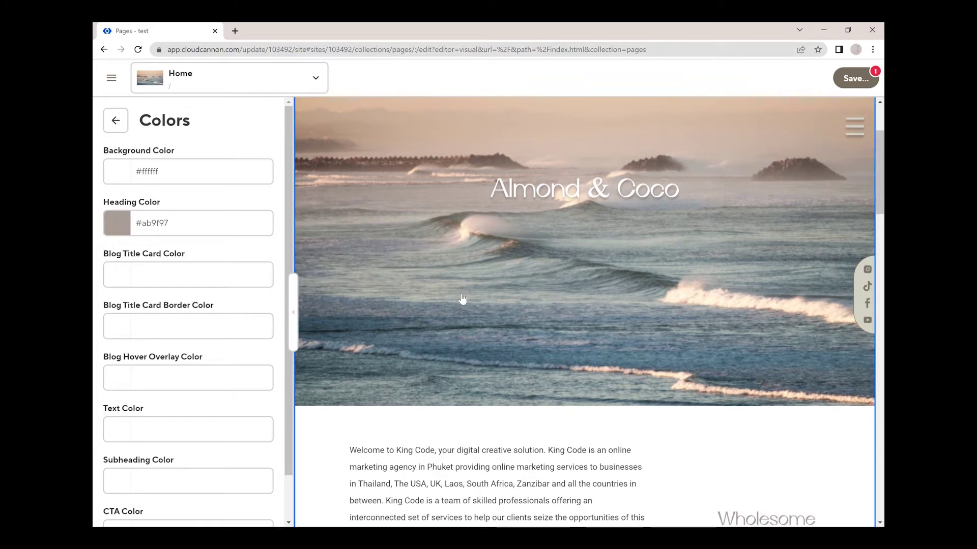
scroll(463, 299, "down", 4)
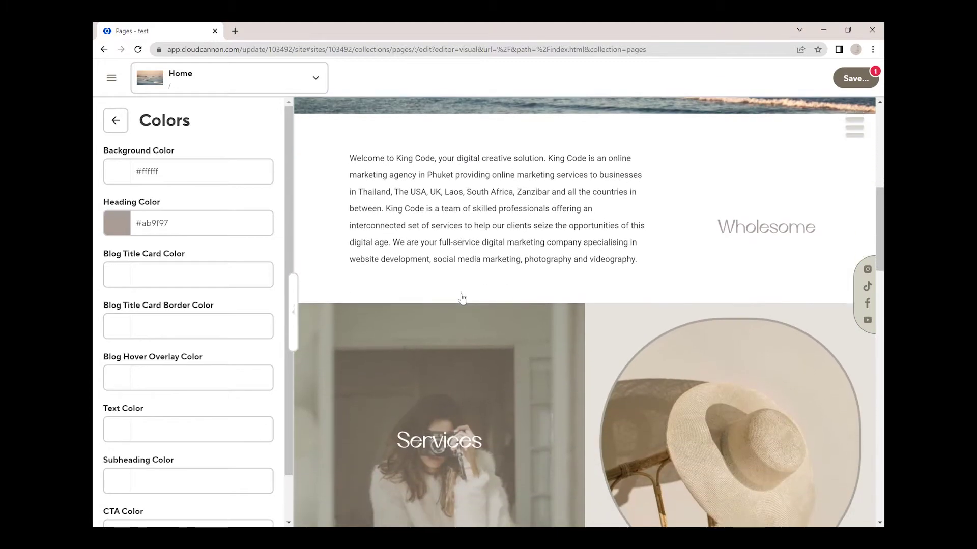
scroll(462, 299, "up", 4)
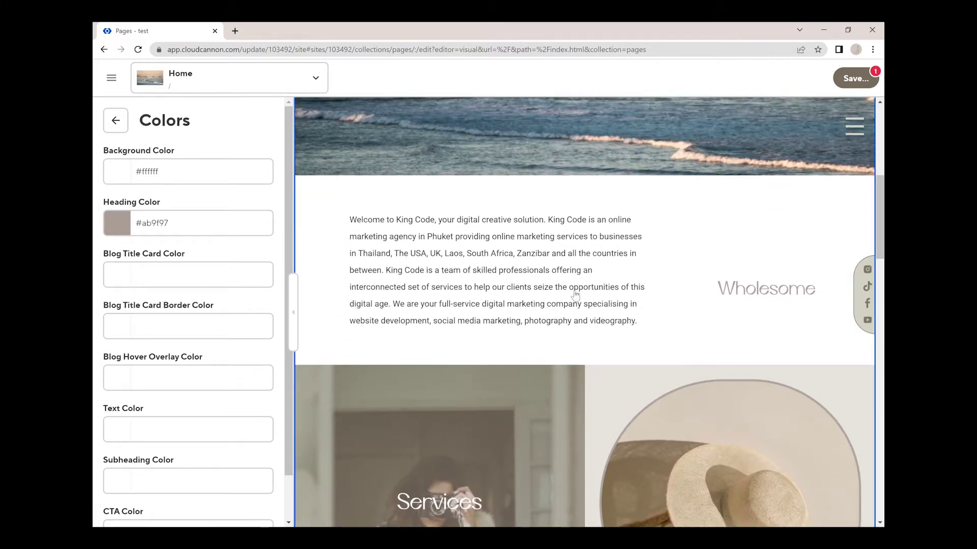
scroll(574, 295, "up", 3)
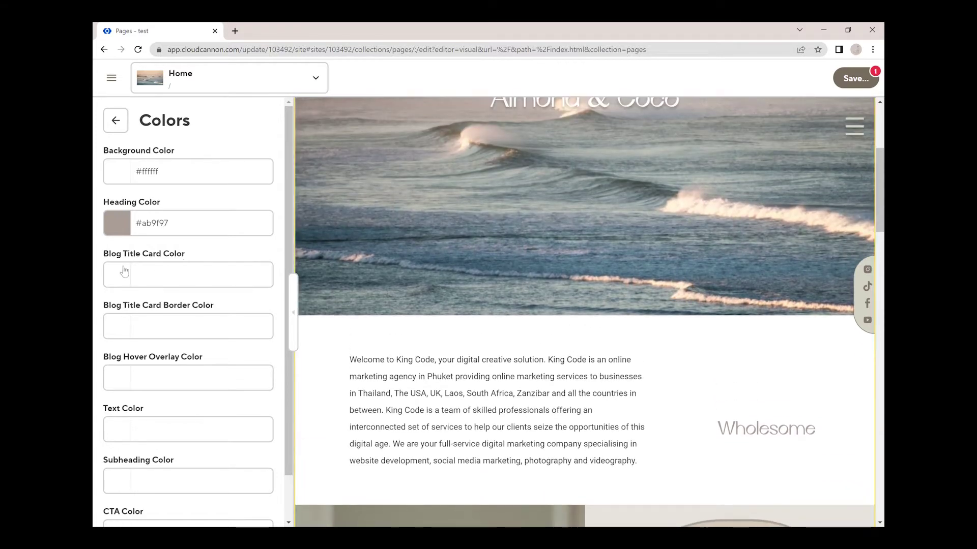
scroll(648, 432, "down", 2)
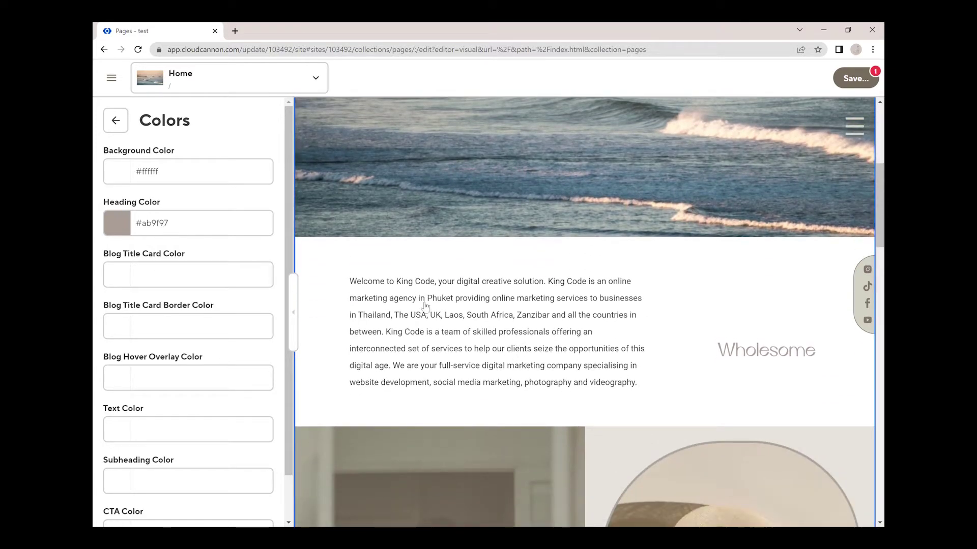
left_click(116, 120)
left_click(120, 123)
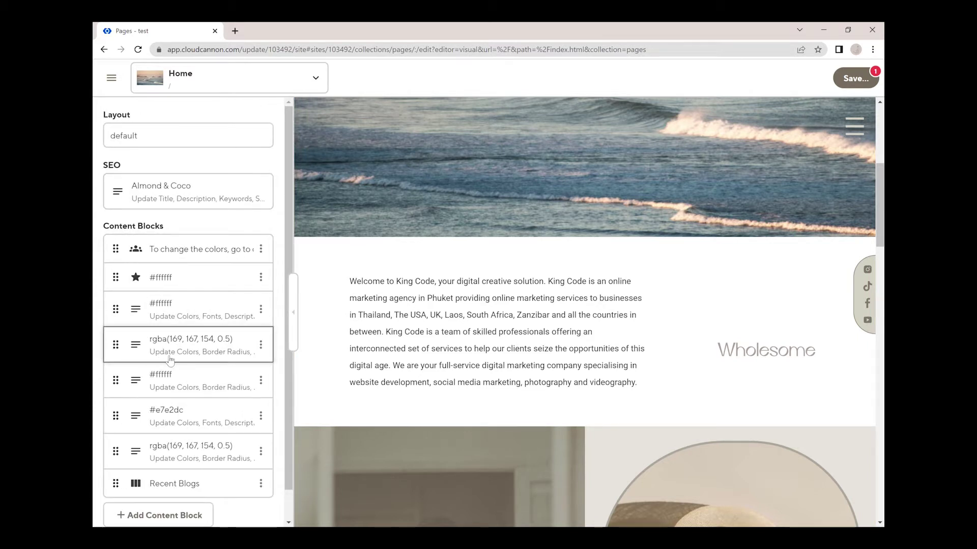
left_click(171, 359)
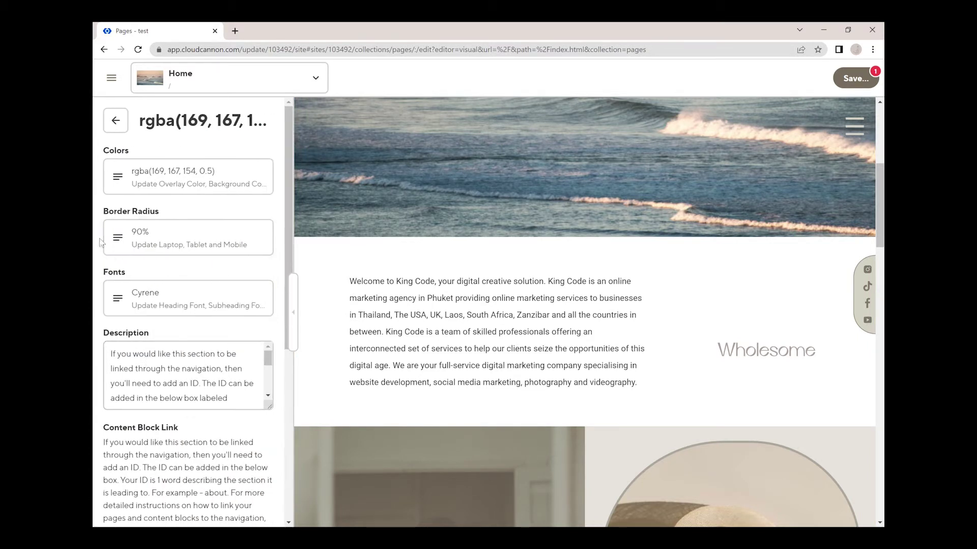
left_click(125, 176)
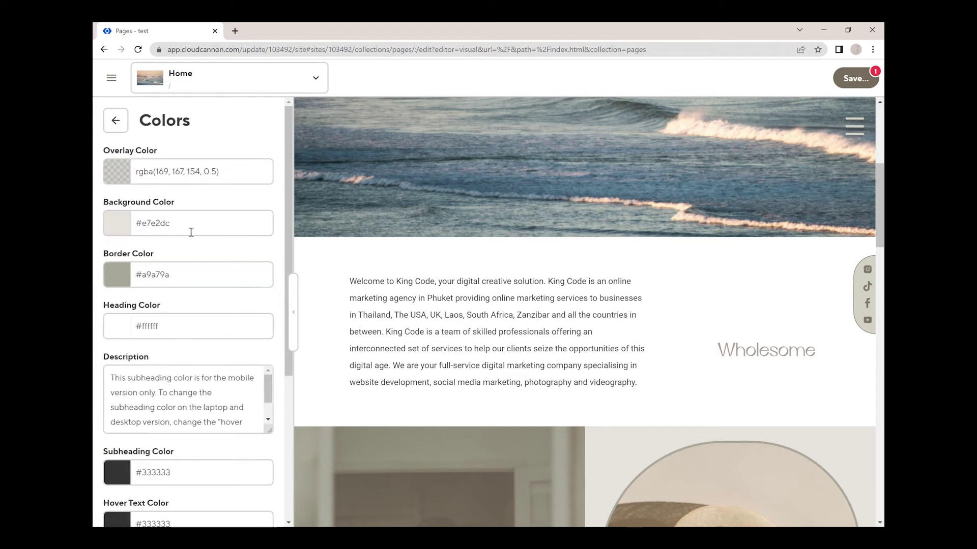
left_click(190, 231)
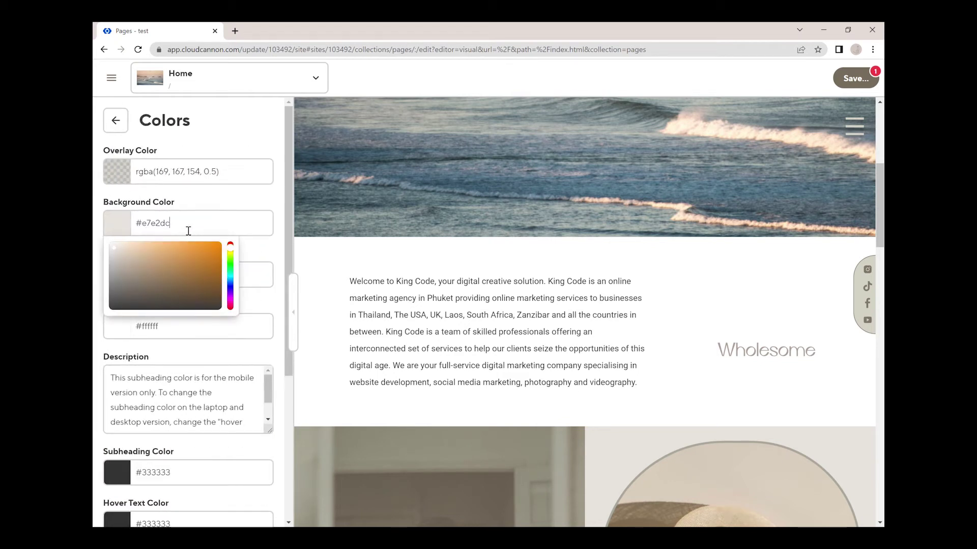
Step: Set the Recent Blogs block's blog title card color to #e7e2dc and its title card border color to #ffffff
left_click(121, 126)
left_click(121, 126)
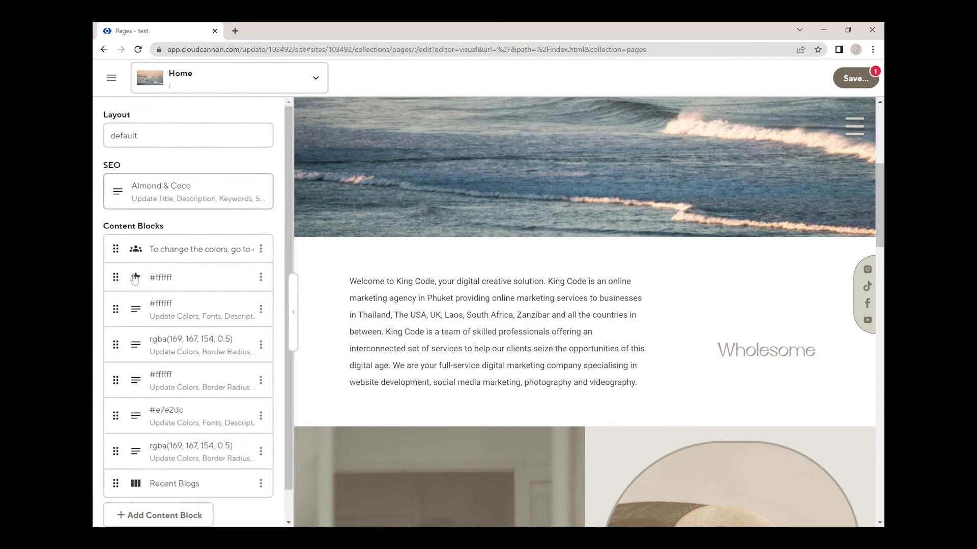
left_click(173, 484)
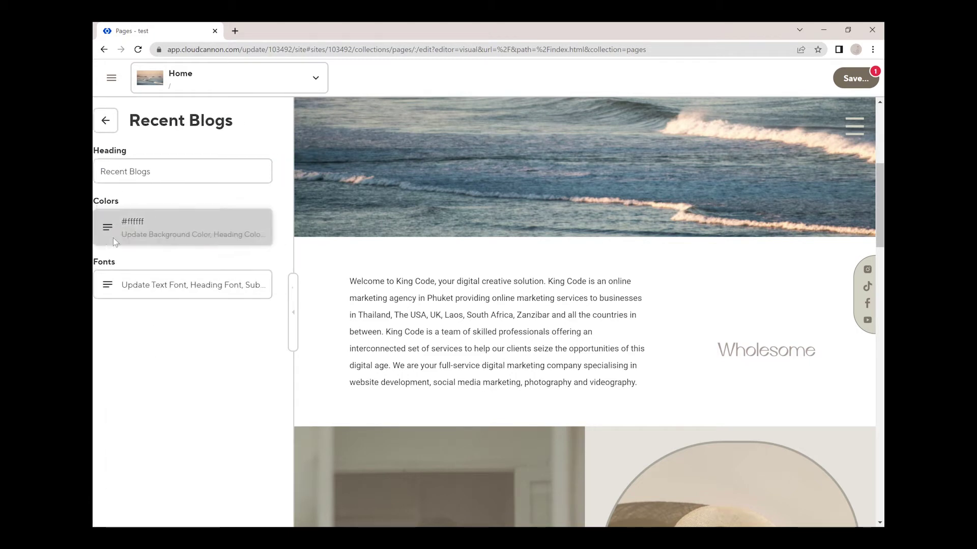
left_click(115, 240)
left_click(157, 281)
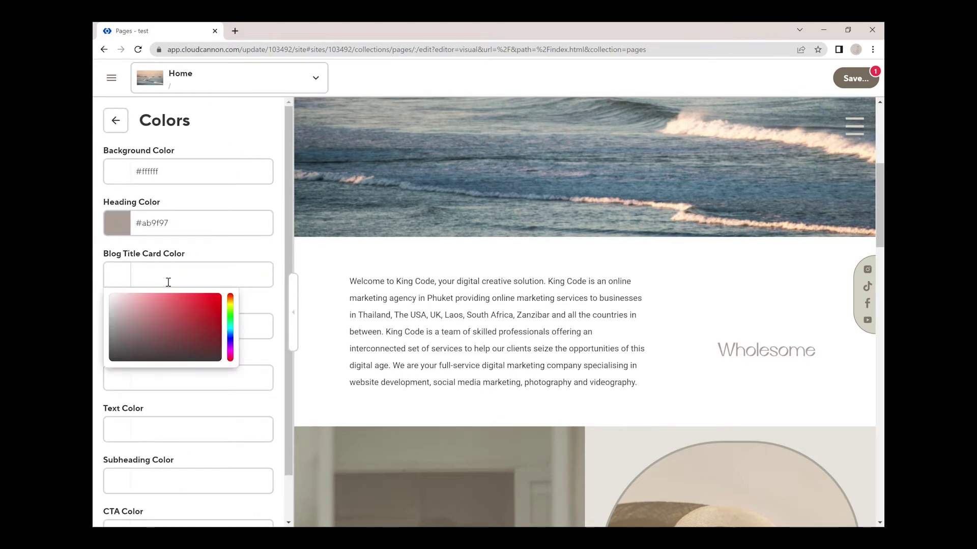
type("#e7e2dc")
left_click(186, 257)
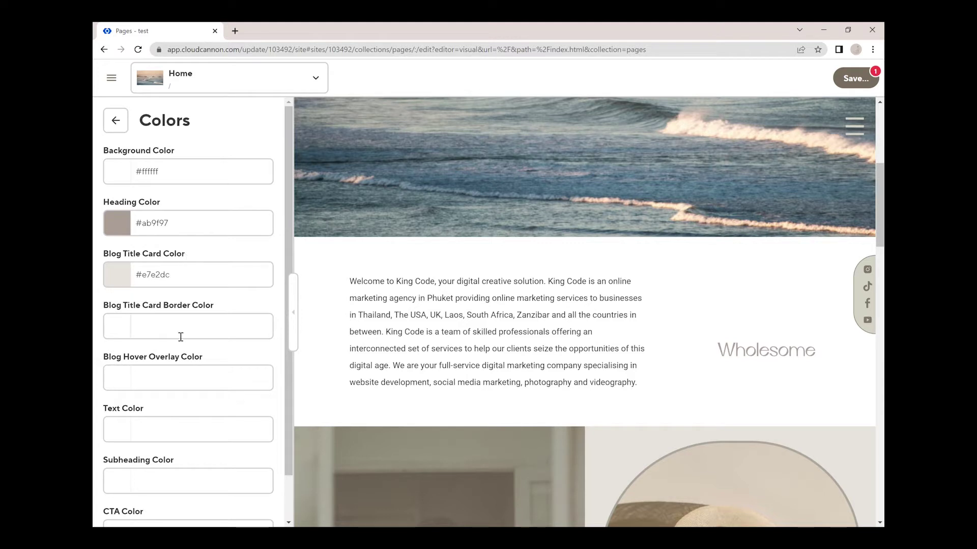
left_click(118, 333)
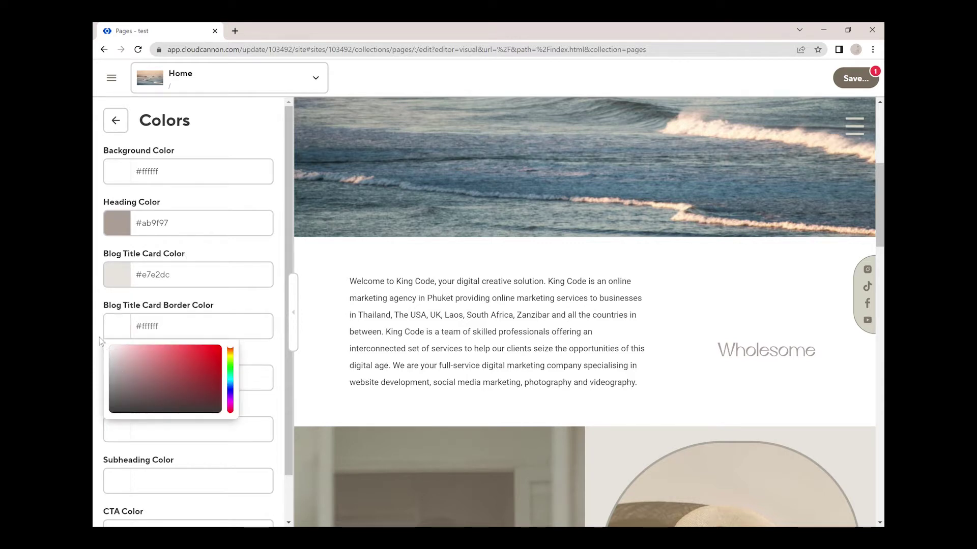
left_click(138, 305)
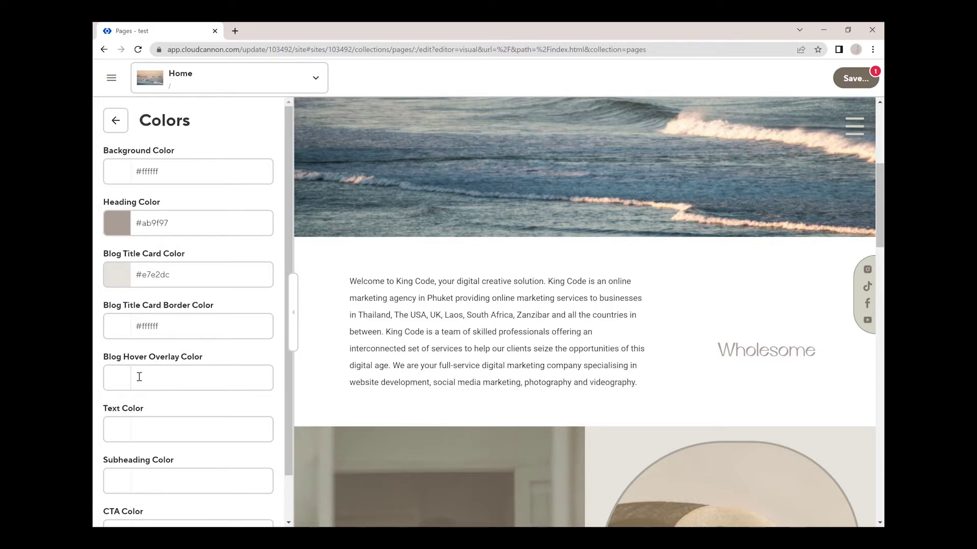
Step: Open the color settings of the "What others are saying" block and copy its #6c6a61 color
scroll(447, 395, "down", 10)
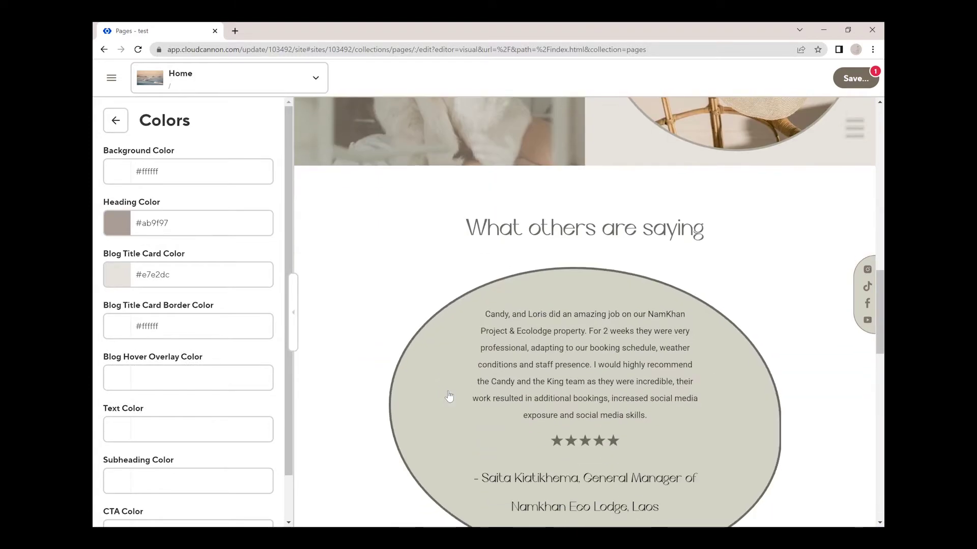
scroll(448, 395, "up", 2)
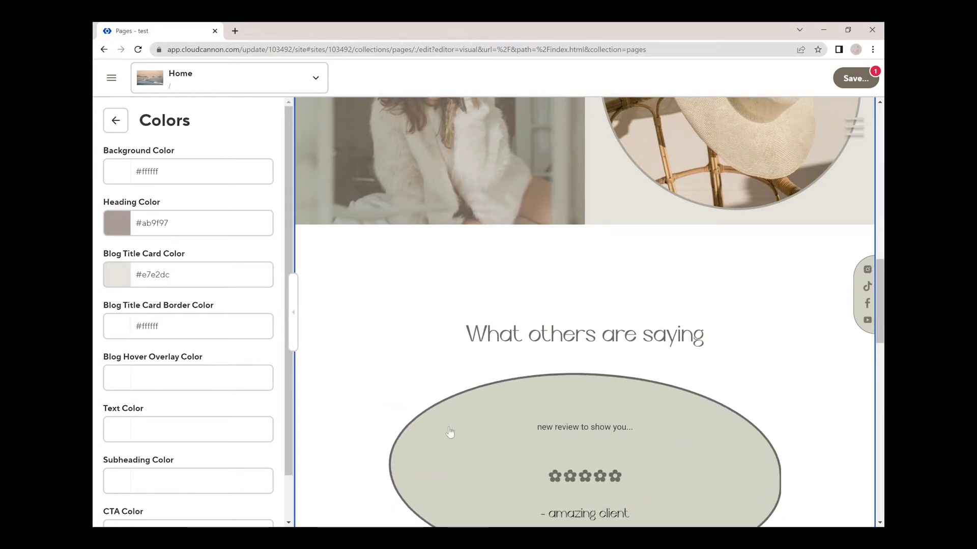
scroll(444, 357, "up", 6)
left_click(116, 121)
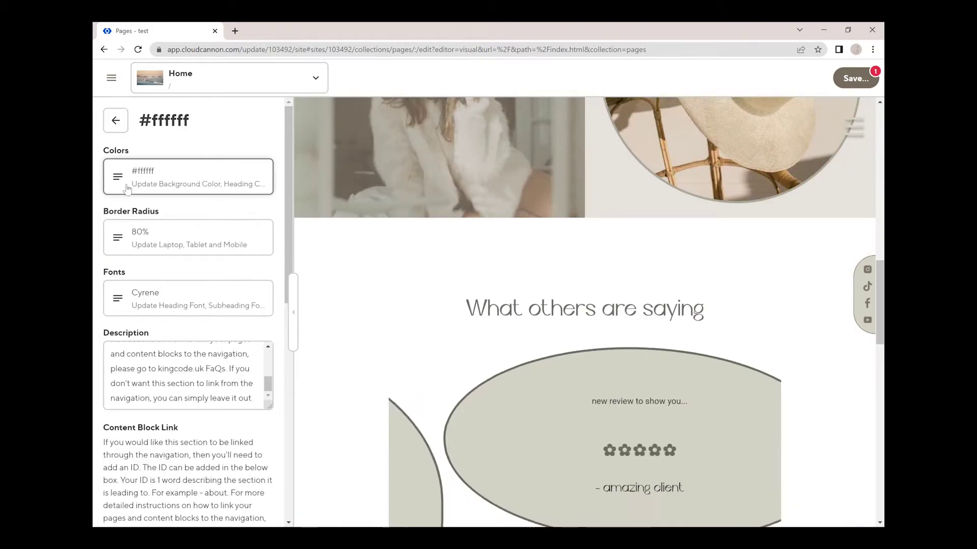
left_click(129, 190)
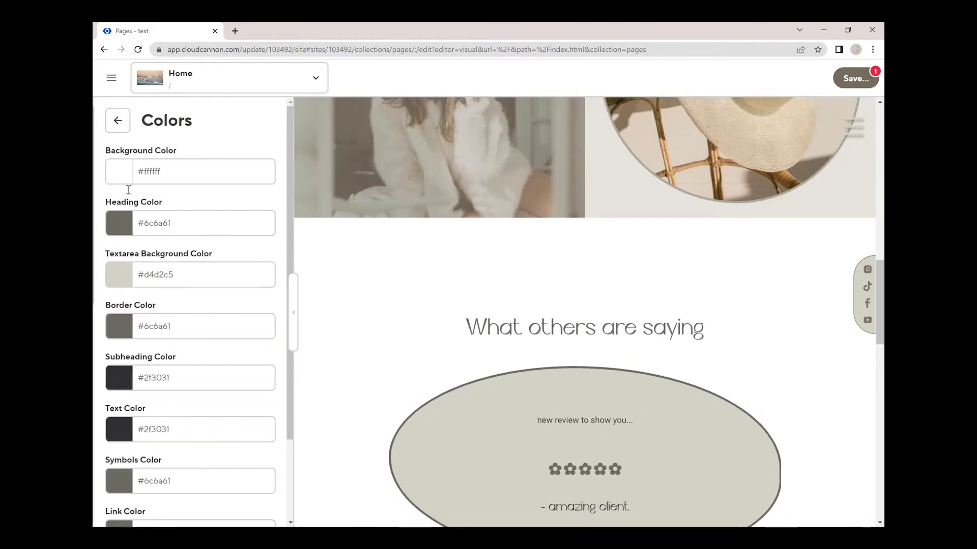
Step: Search the web in a new tab for "#6c6a61 to rgb" and copy the RGB value from color-hex
left_click(234, 30)
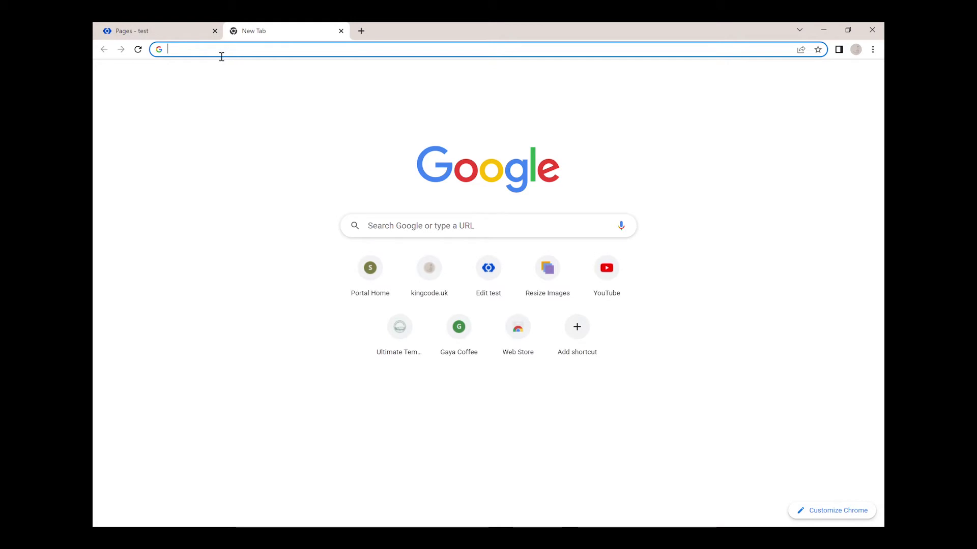
type("#6c6a61")
type("to r")
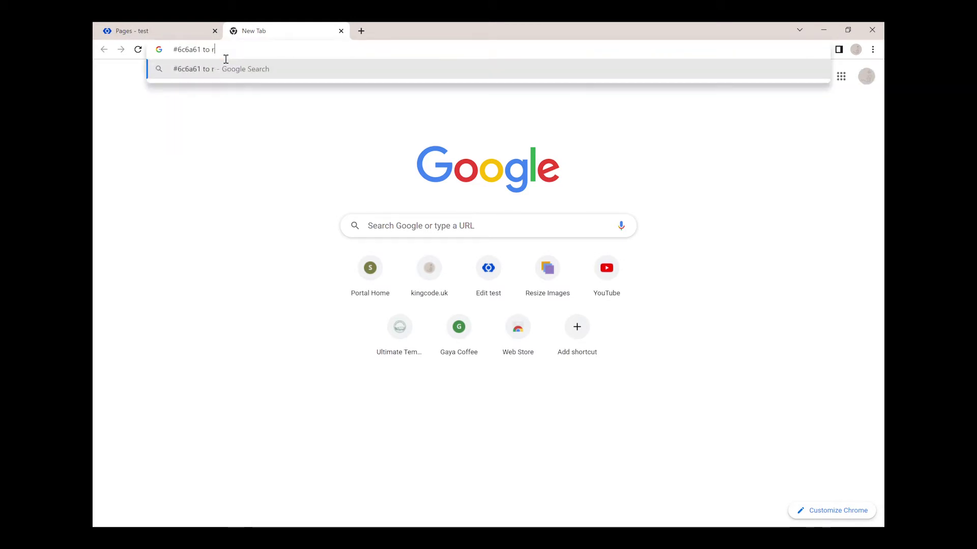
type("gb")
key("Return")
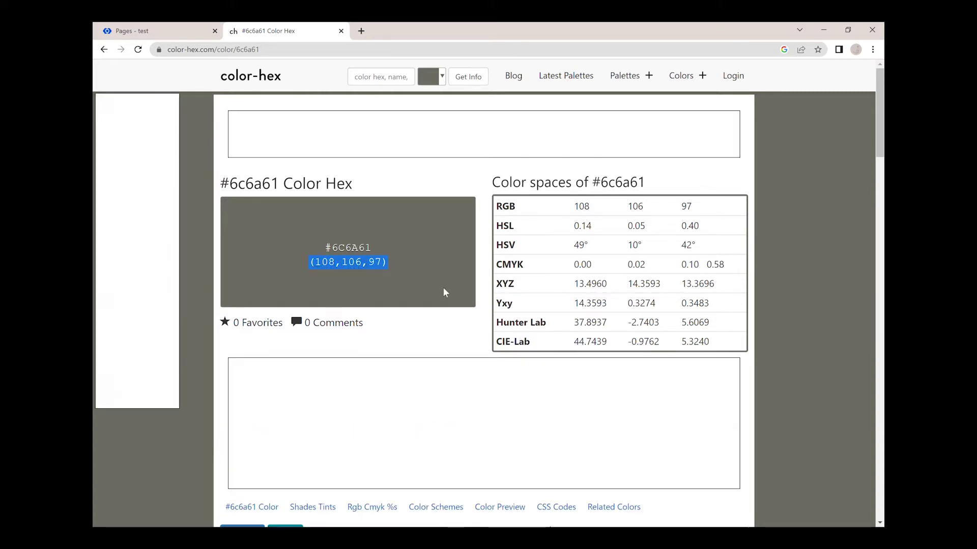
Step: Back in CloudCannon, set the Recent Blogs block's blog hover overlay color to rgba(108,106,97,0.5)
left_click(178, 31)
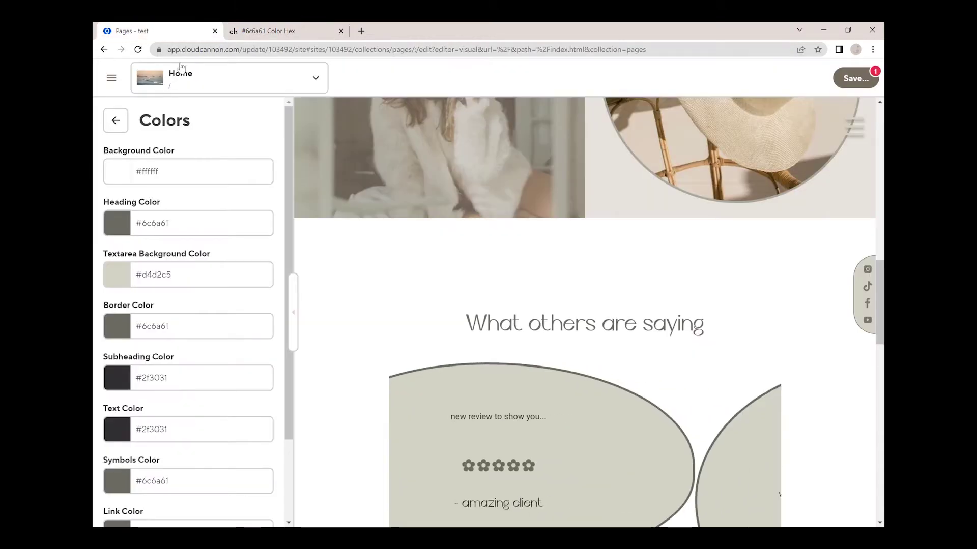
left_click(111, 121)
left_click(117, 122)
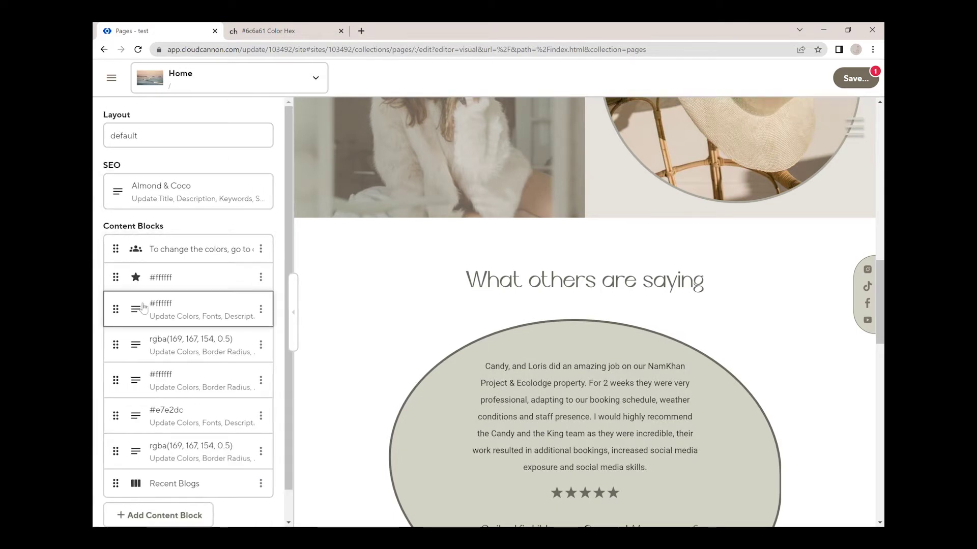
left_click(170, 483)
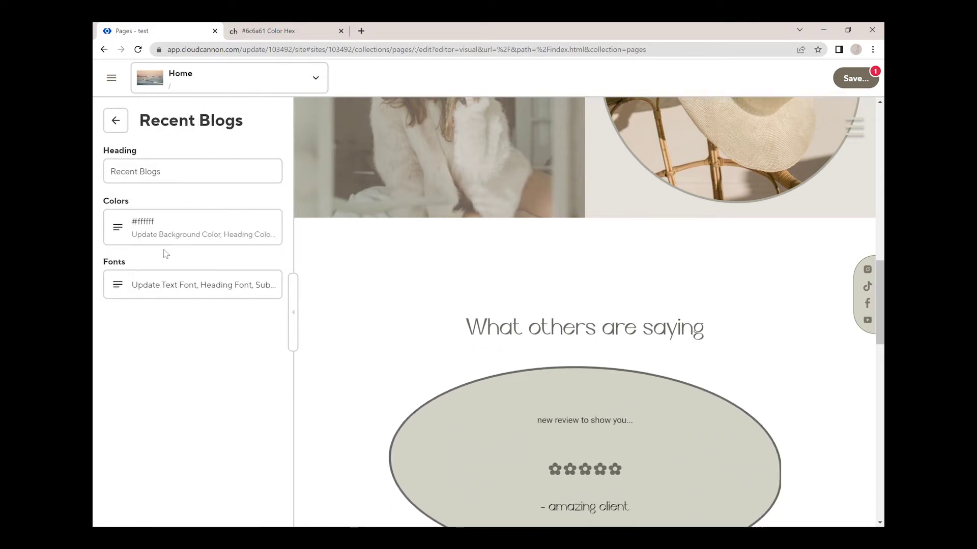
left_click(133, 231)
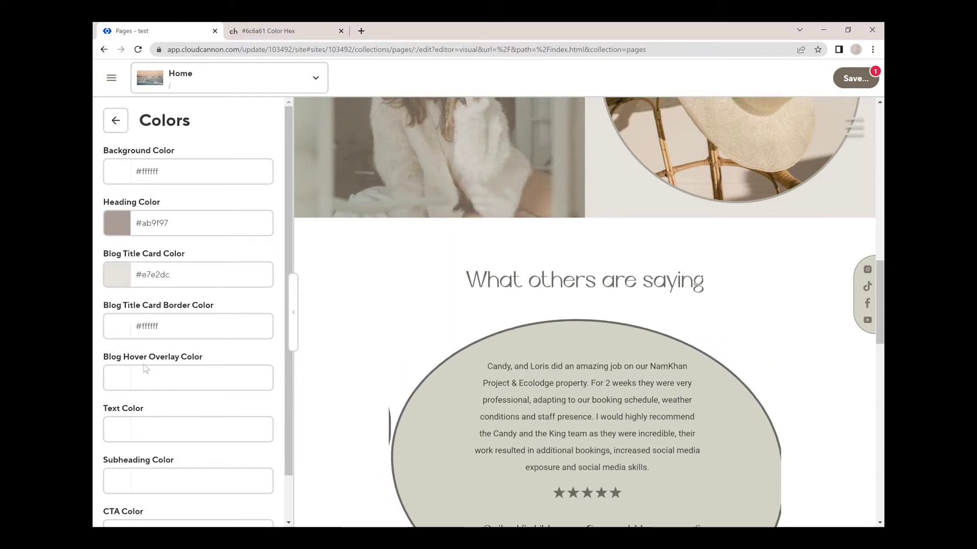
left_click(151, 379)
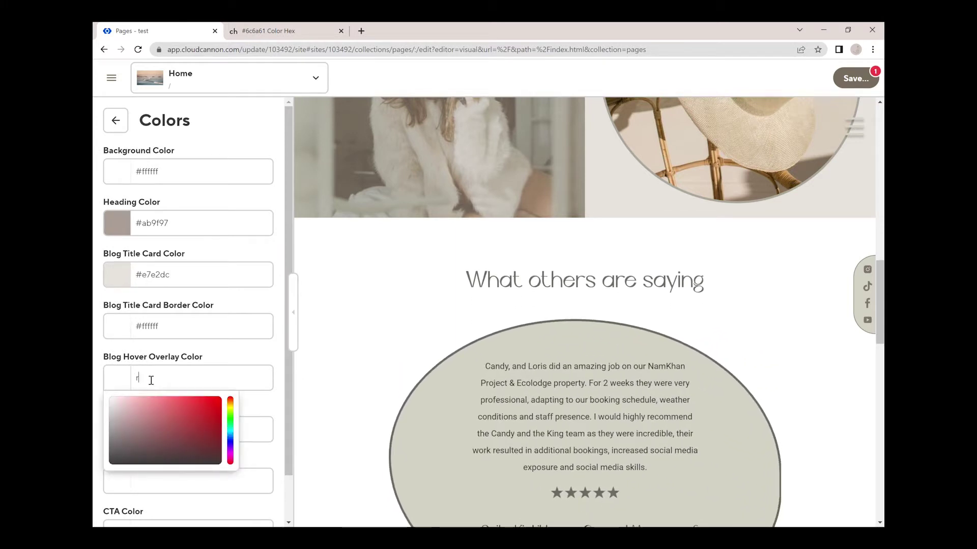
type("rgb")
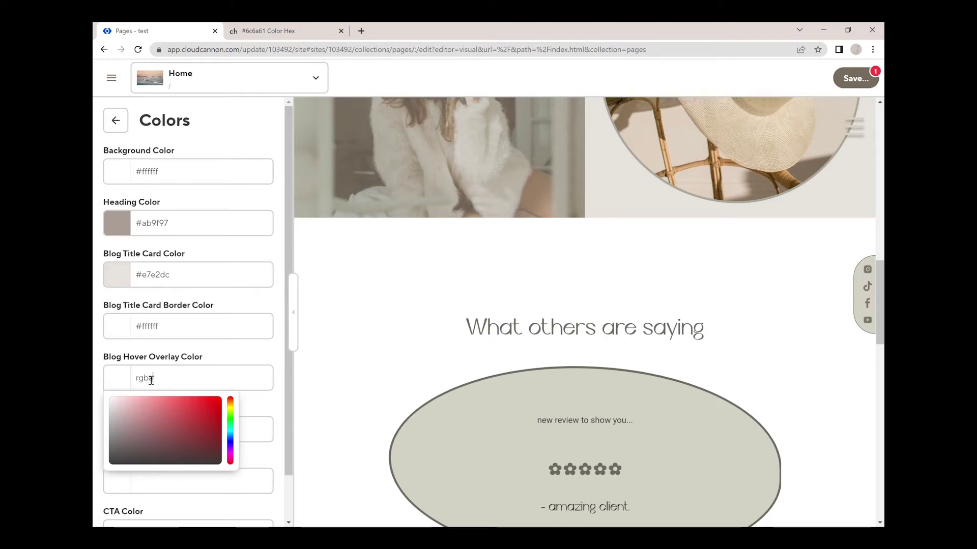
type("a")
type("(108,106,97)")
left_click(157, 383)
key("BackSpace")
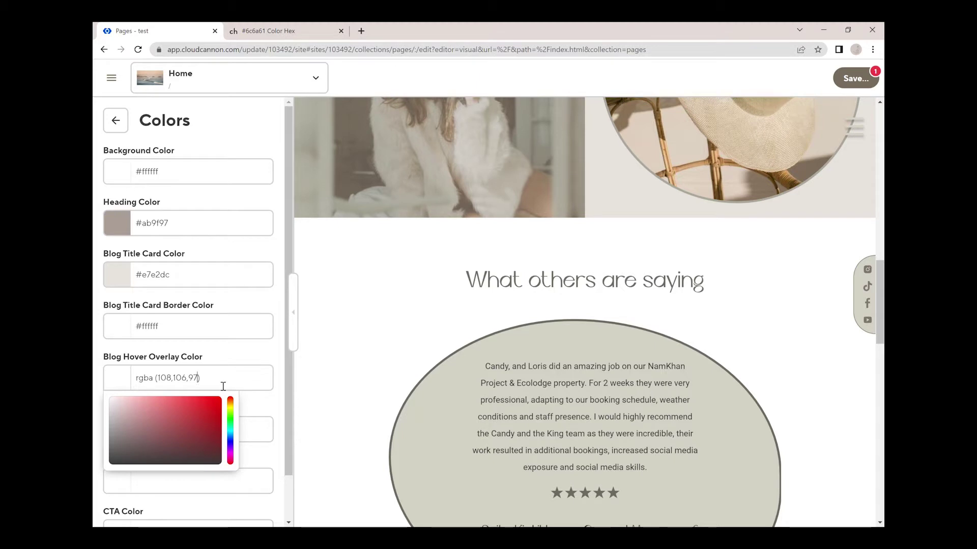
type(",0.5")
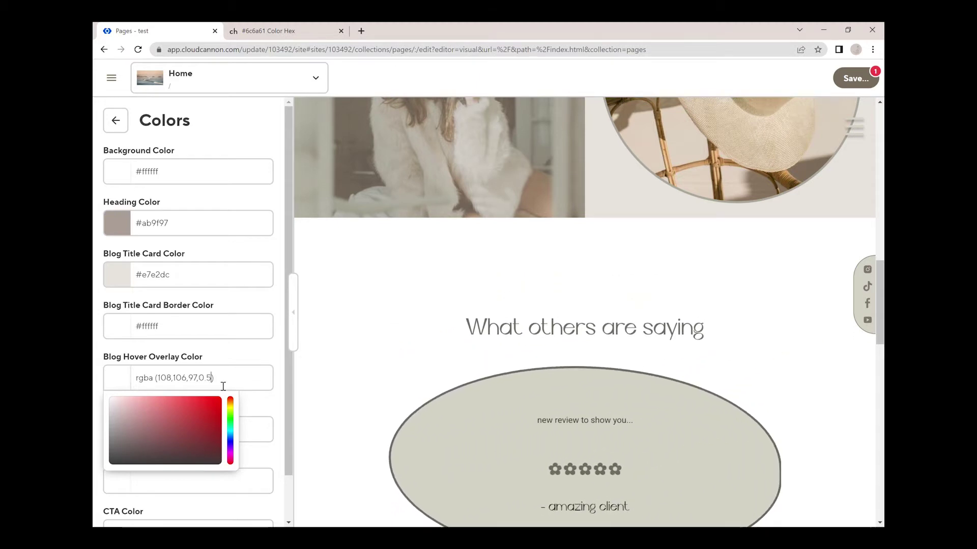
left_click(236, 362)
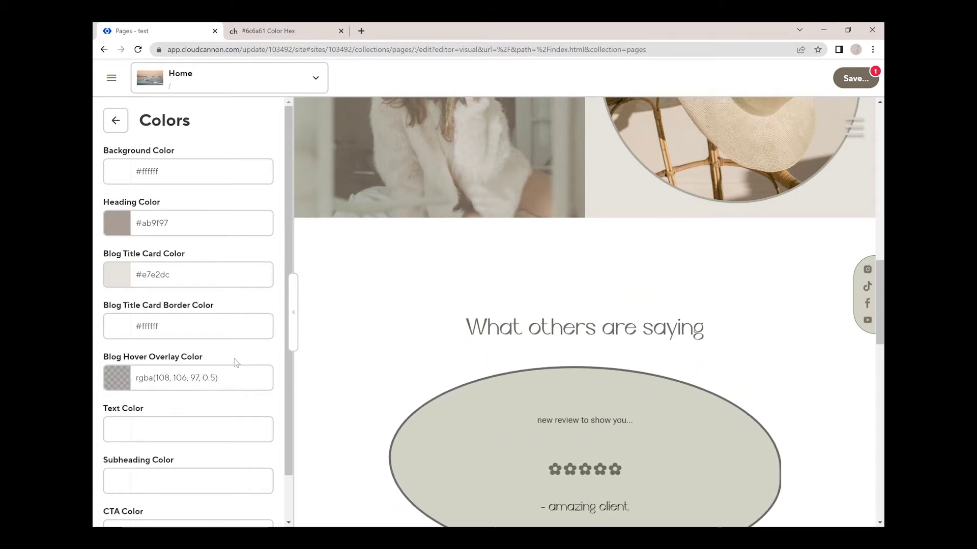
Step: Copy the hex code from the color-hex page and set the Recent Blogs block's text color to #6c6a61
left_click(159, 427)
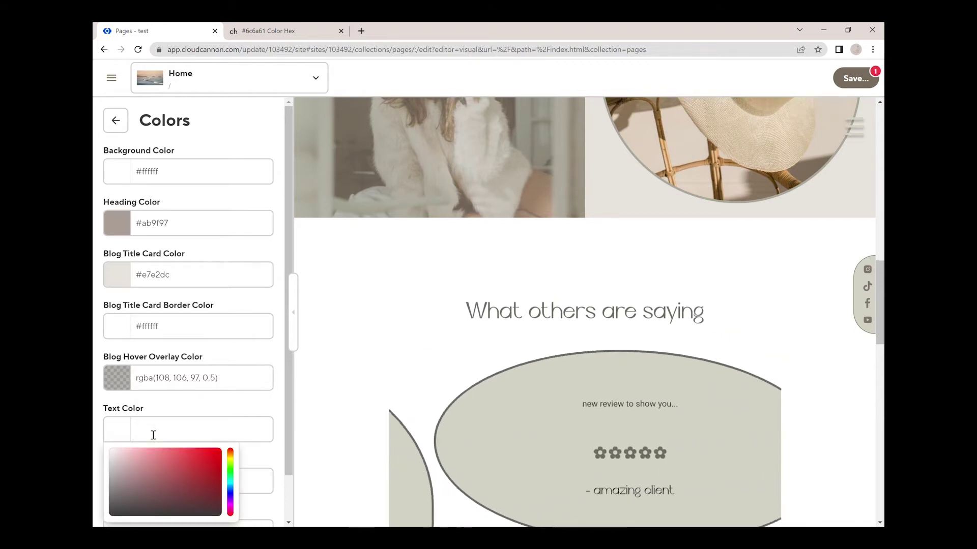
left_click(268, 31)
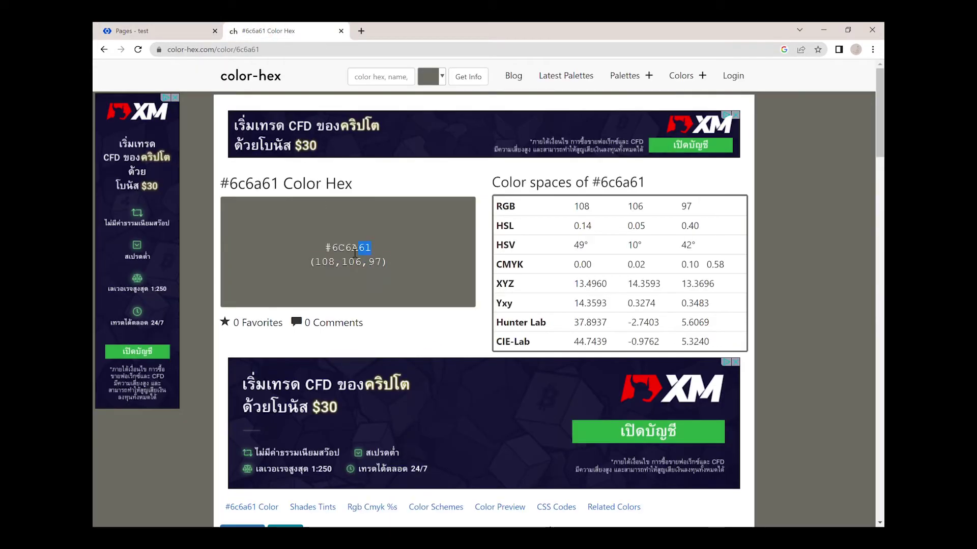
left_click(132, 31)
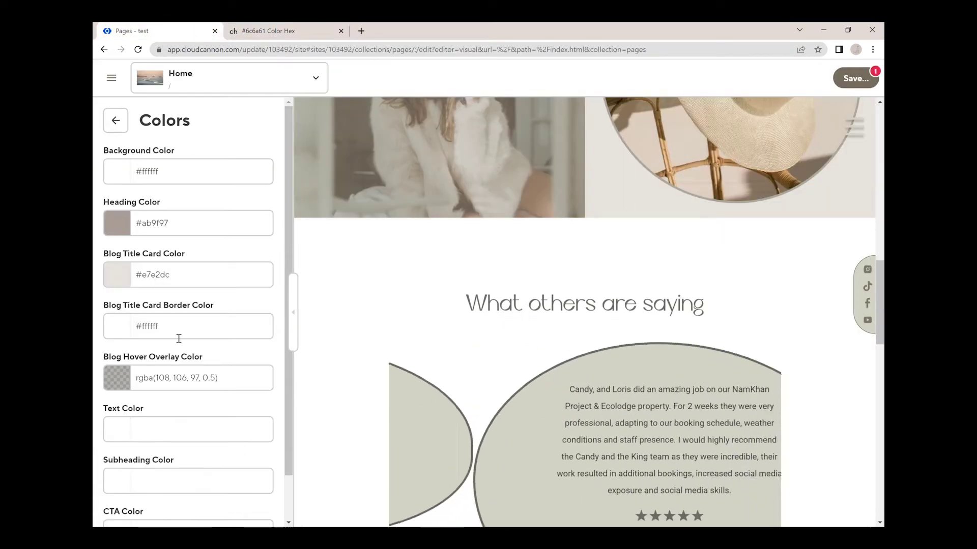
type("#6c6a61")
left_click(176, 410)
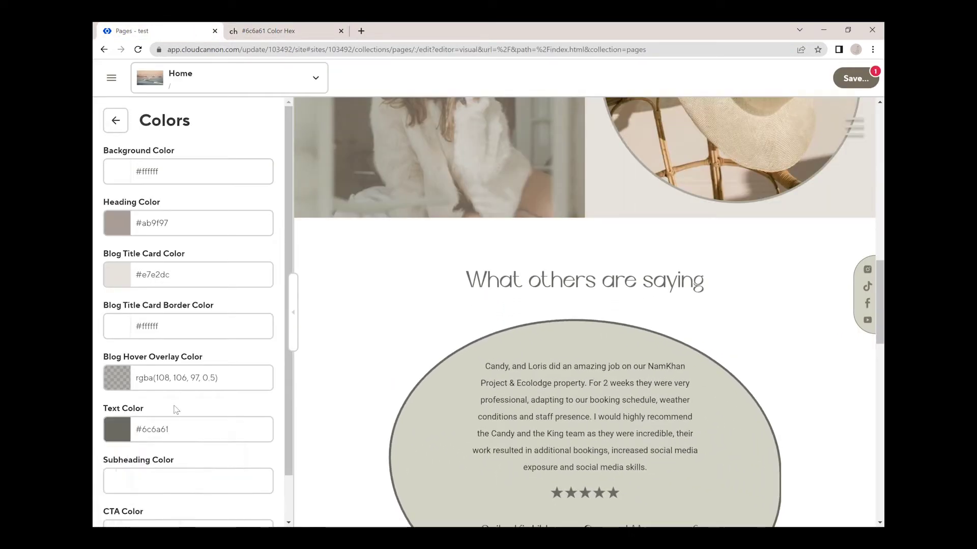
Step: Set the Recent Blogs block's subheading color and CTA color to #ffffff and save the modified Home page
scroll(175, 410, "down", 1)
left_click(151, 434)
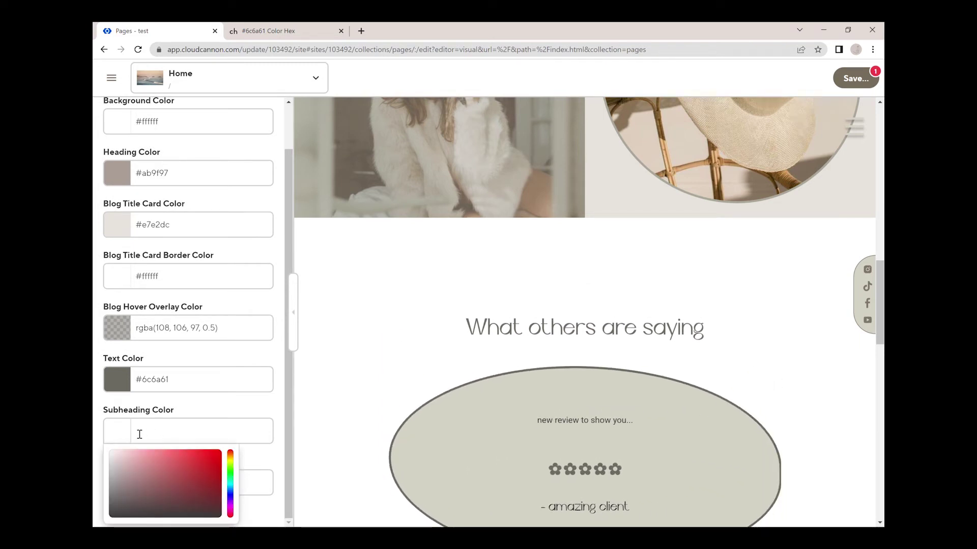
left_click_drag(122, 457, 106, 448)
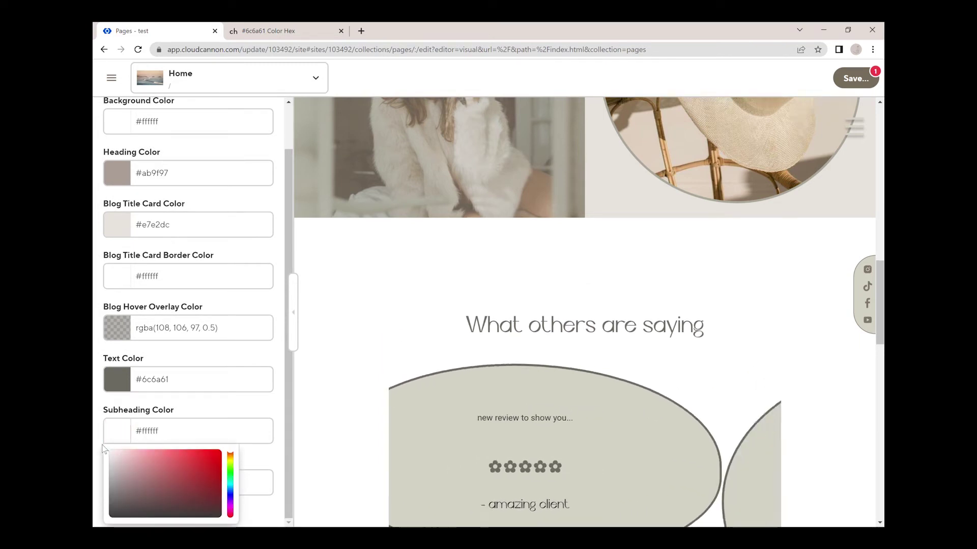
left_click(136, 415)
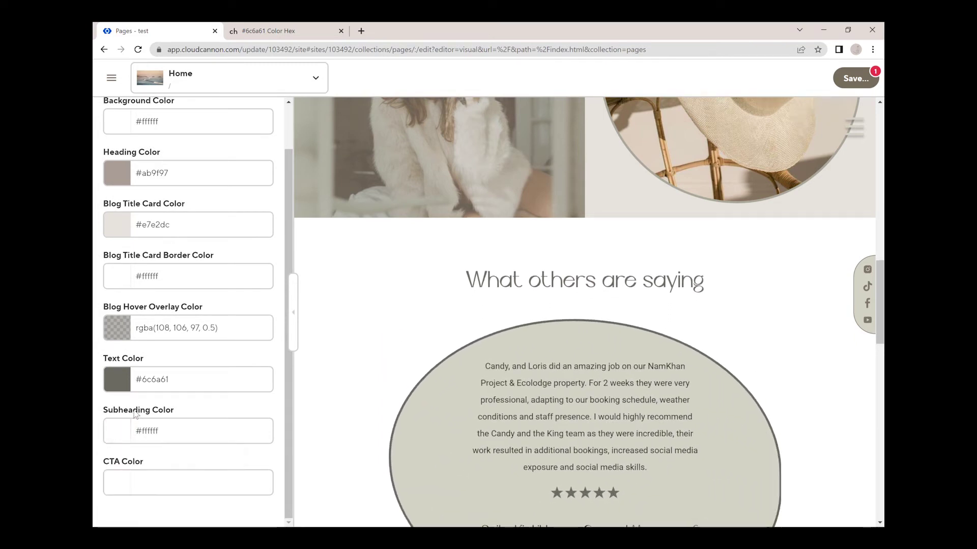
left_click(132, 487)
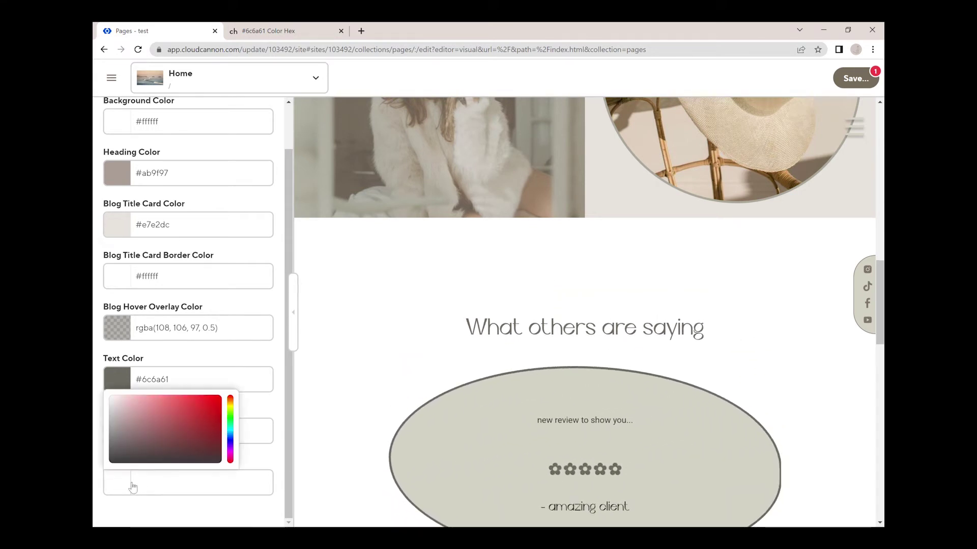
left_click_drag(118, 435, 102, 393)
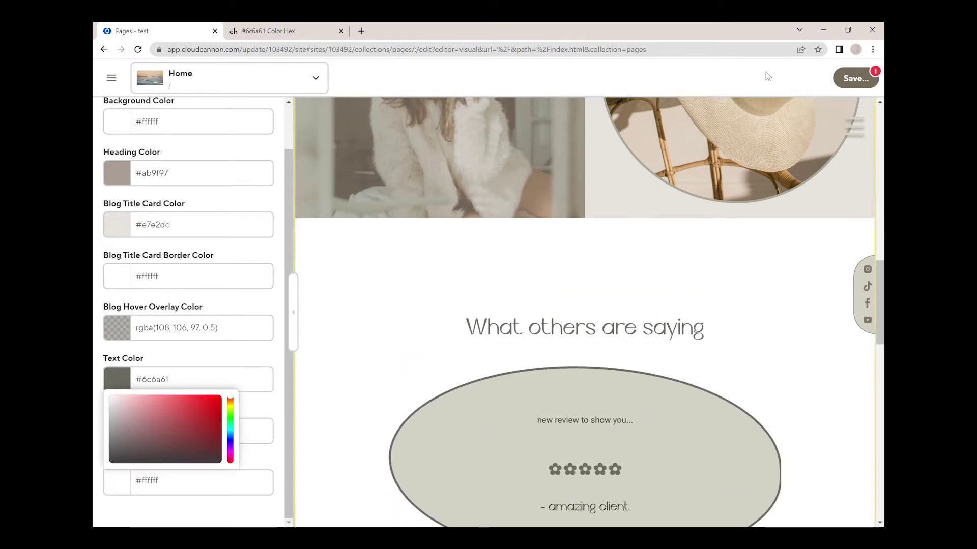
left_click(863, 80)
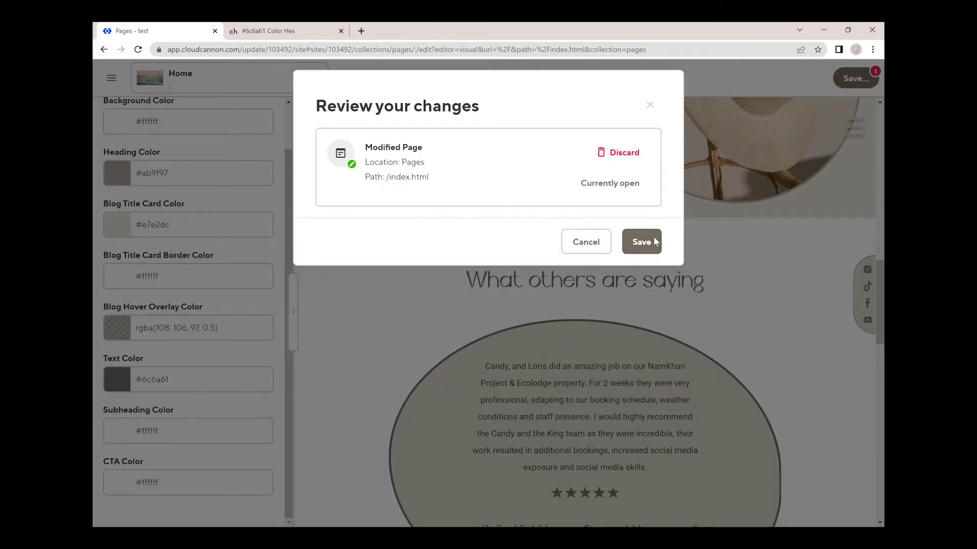
left_click(654, 242)
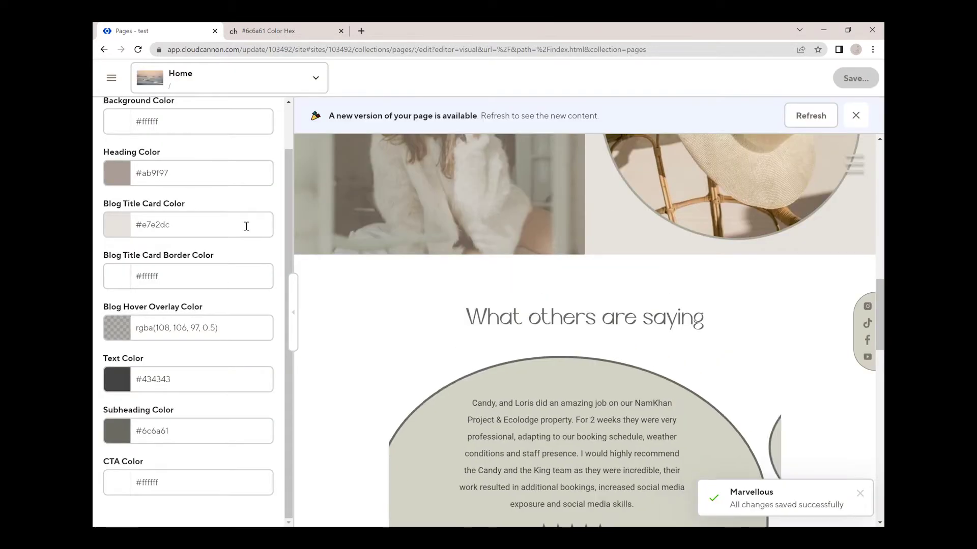
Step: Open the live preview of the Home page and check the Recent Blogs section above the footer
left_click(308, 77)
left_click(236, 126)
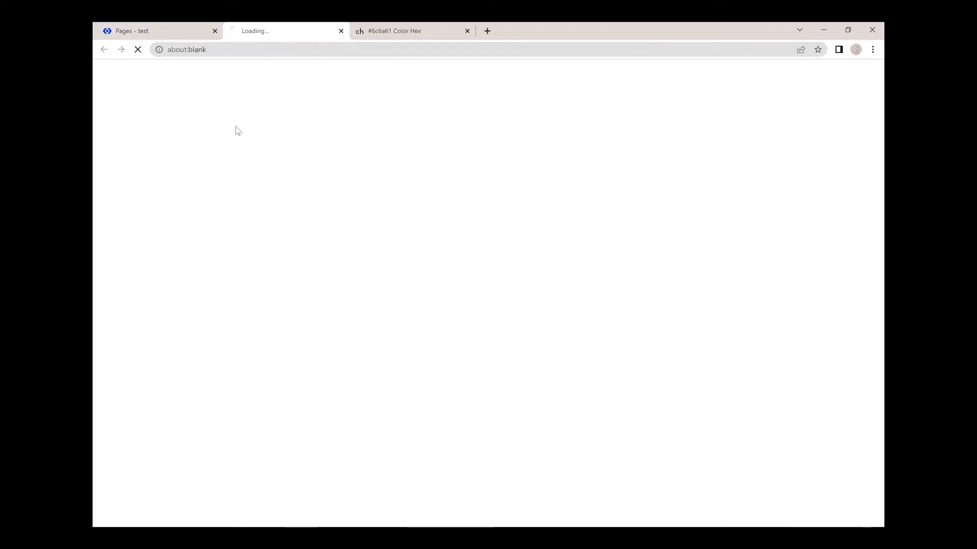
scroll(316, 200, "down", 5)
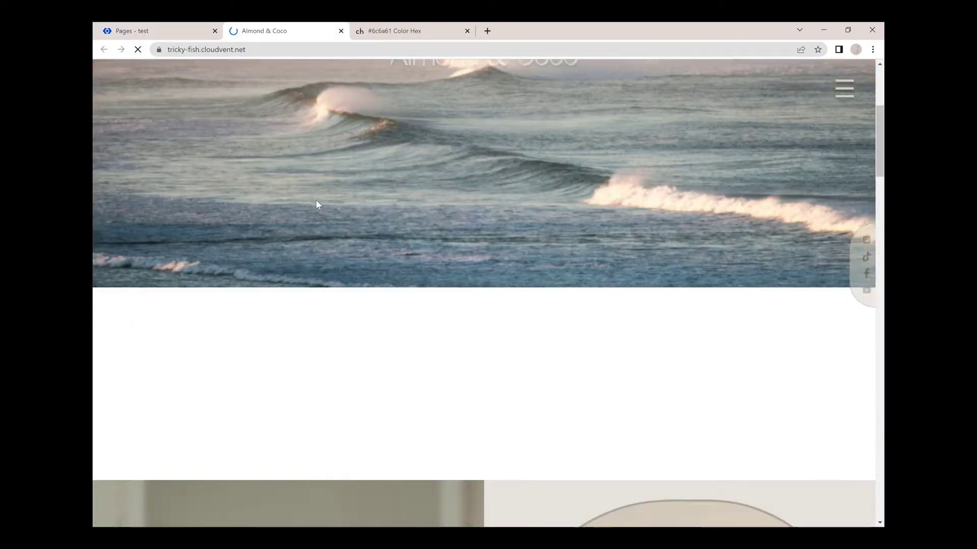
scroll(316, 201, "down", 15)
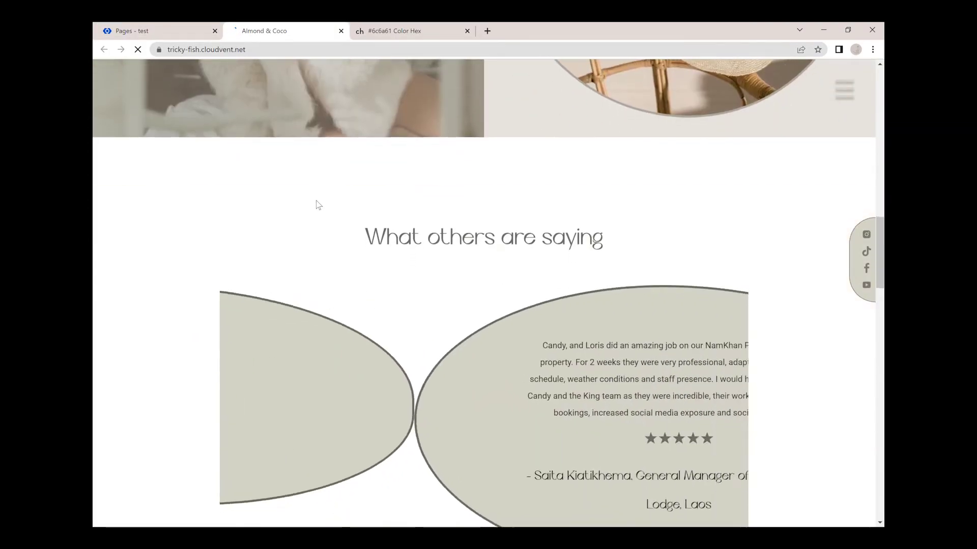
scroll(317, 204, "down", 20)
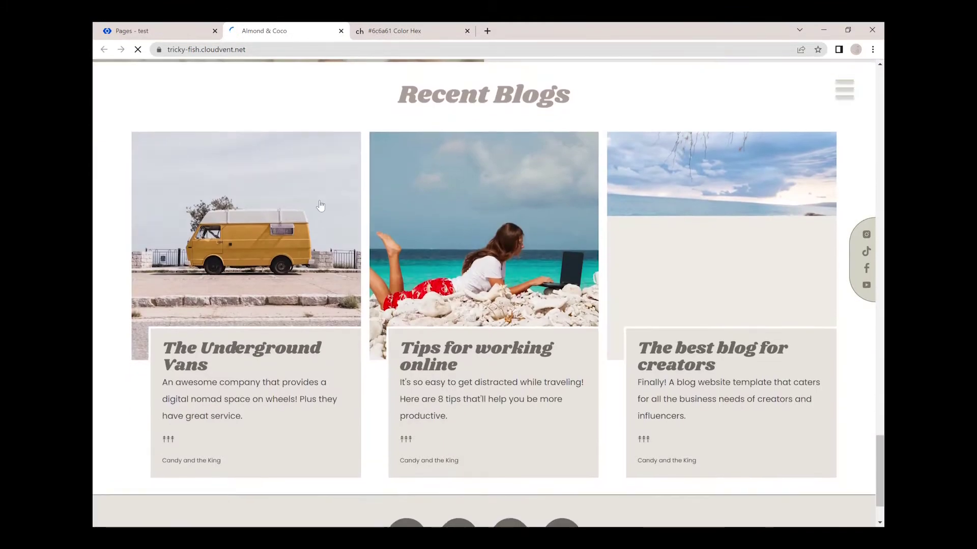
scroll(320, 205, "down", 2)
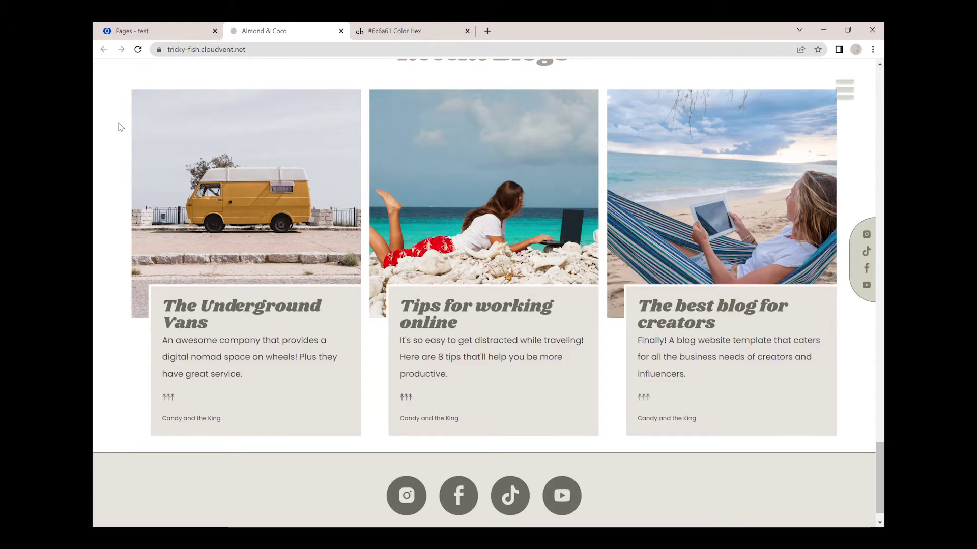
Step: Back in the CloudCannon editor, move the Recent Blogs block to third place in the Home page's content blocks and save the page
left_click(159, 23)
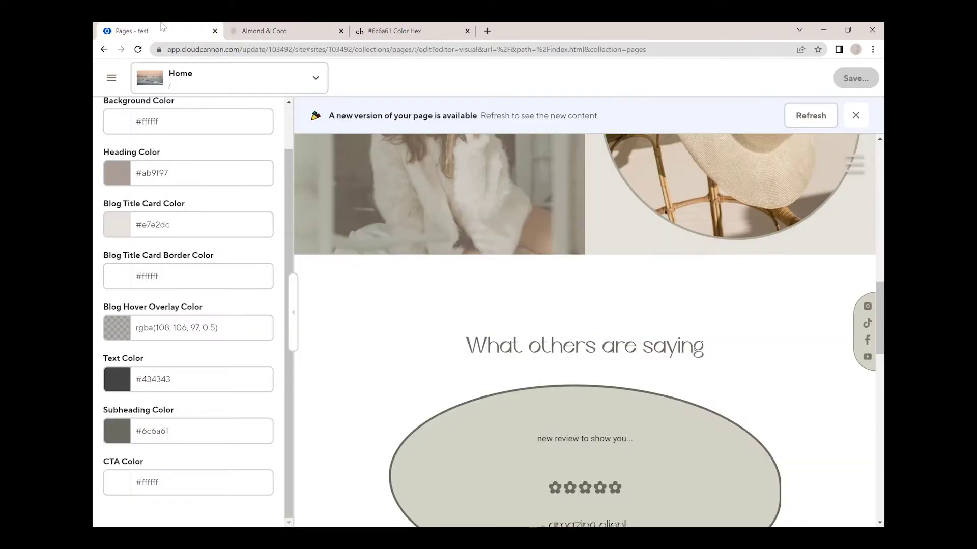
scroll(155, 160, "up", 2)
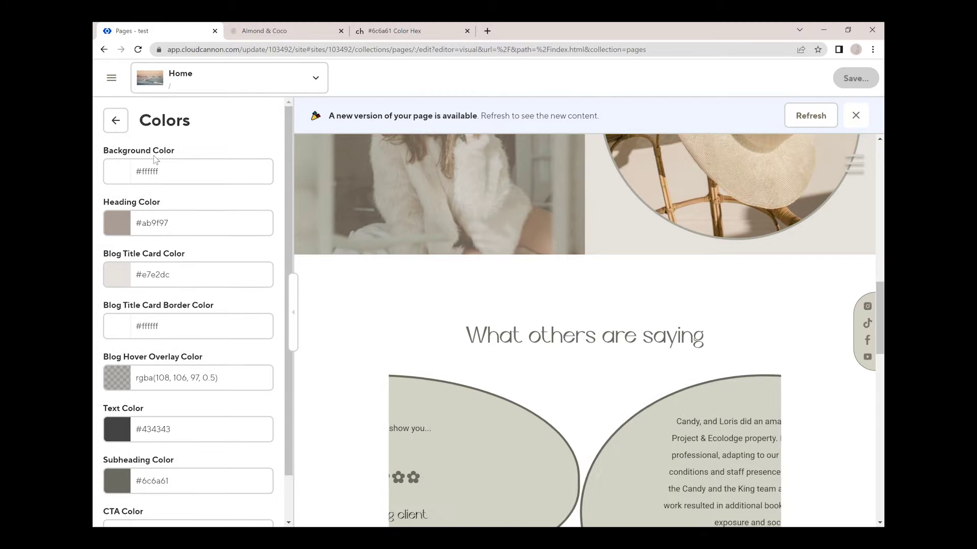
left_click(115, 120)
left_click(115, 120)
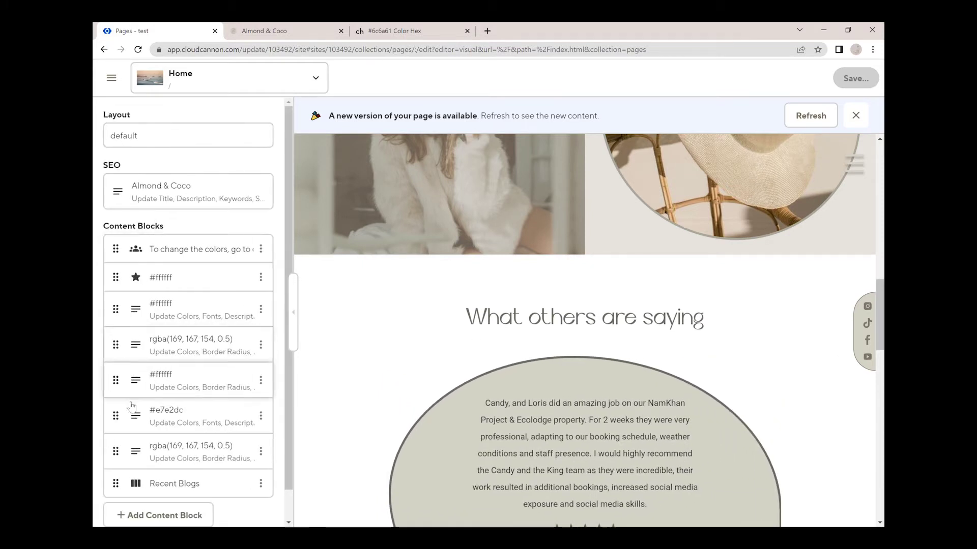
left_click_drag(123, 493, 131, 320)
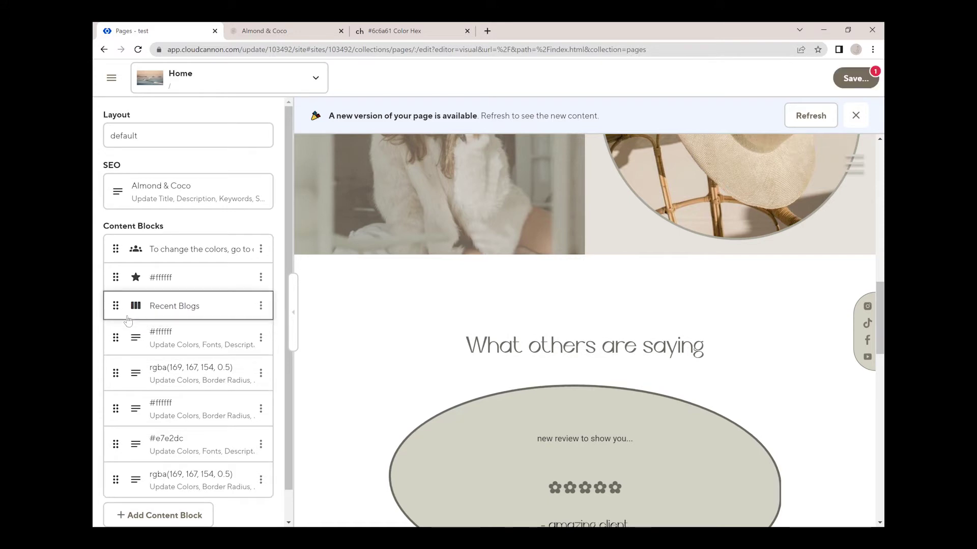
left_click(869, 81)
left_click(642, 242)
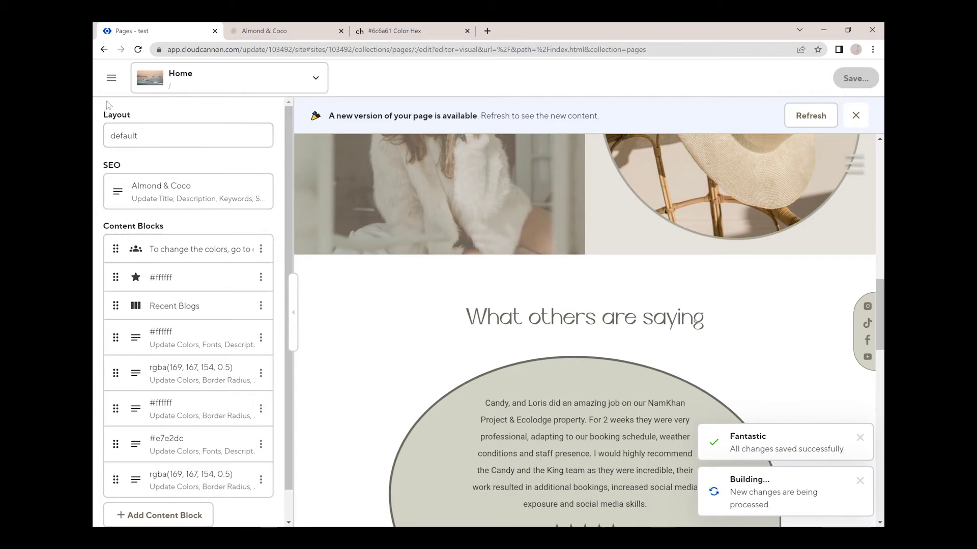
Step: In the Posts collection, rename the file of The Underground Vans post to 2021-12-02-making-the-perfect-coffee-blend.html
left_click(112, 77)
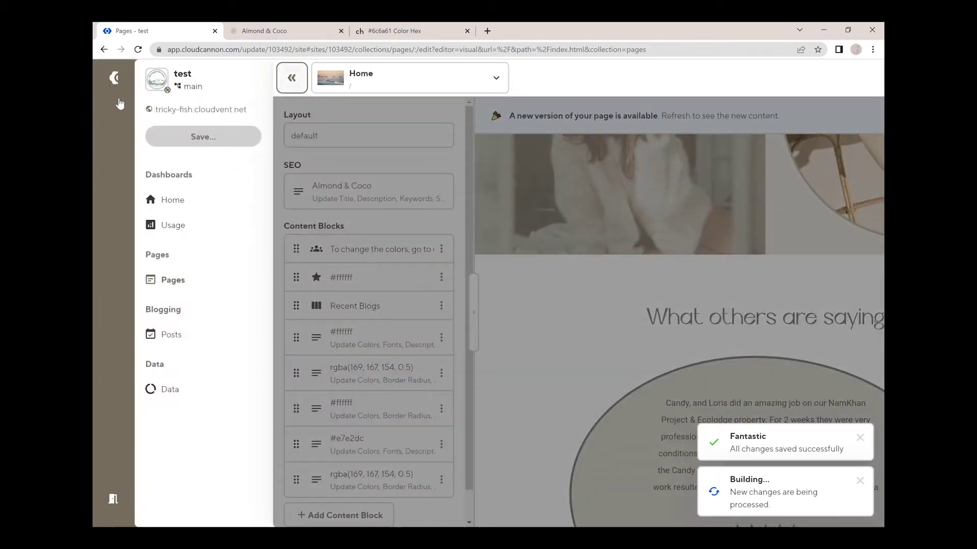
left_click(177, 344)
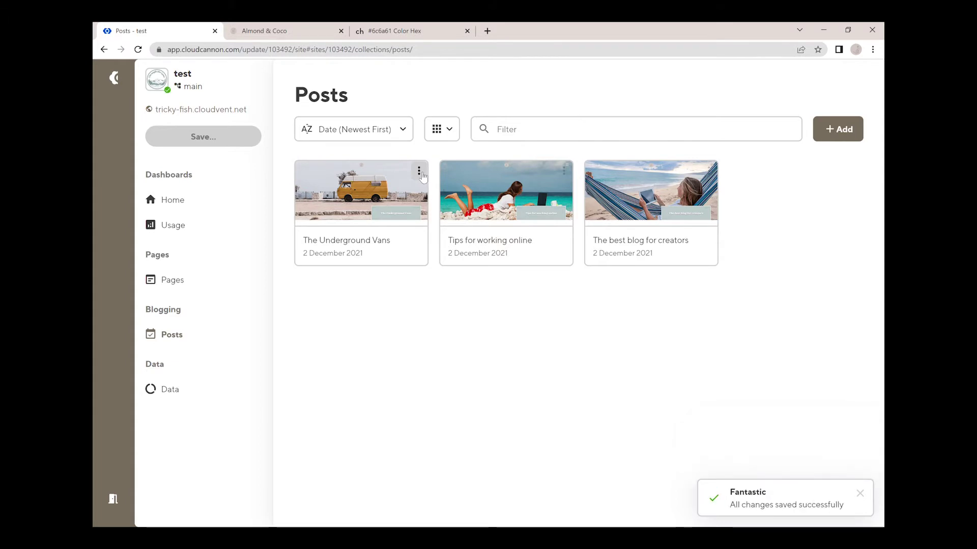
left_click(419, 171)
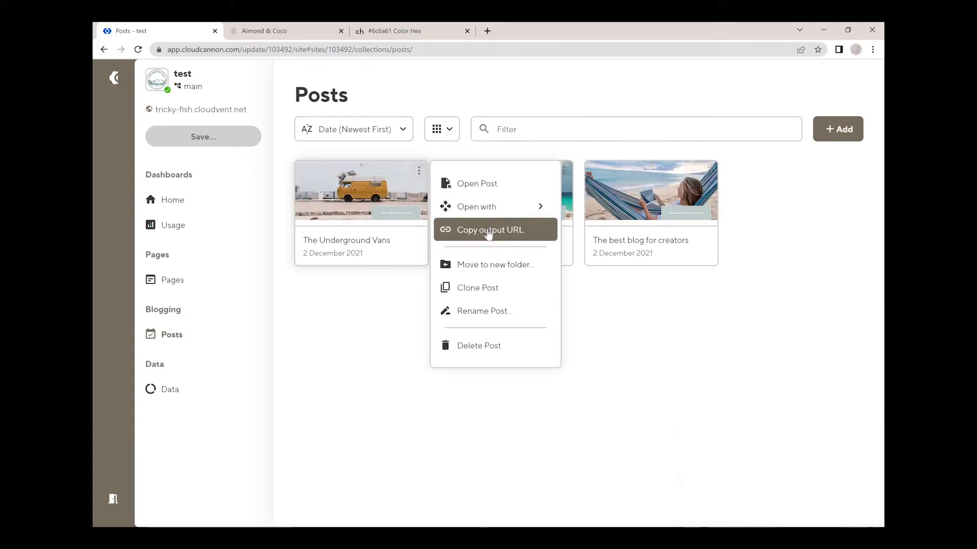
left_click(491, 310)
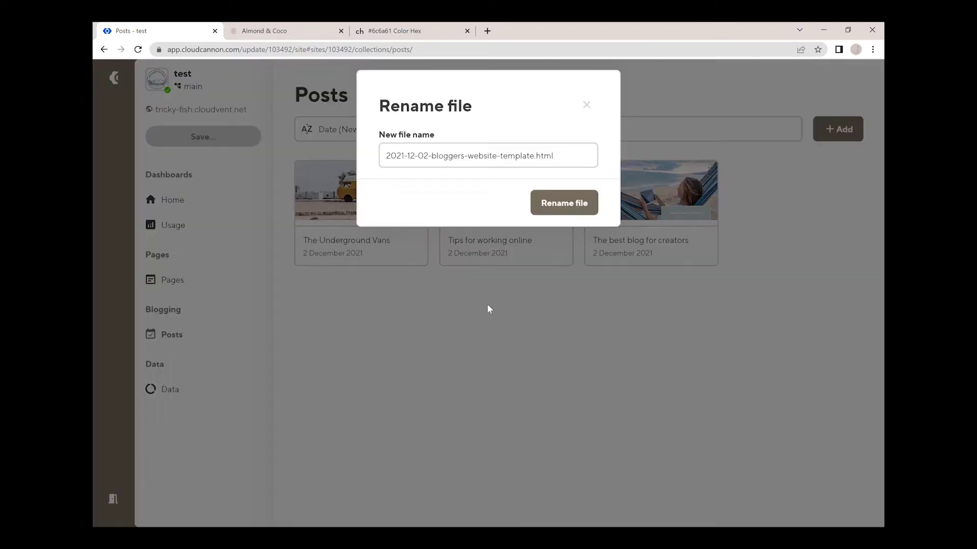
left_click(526, 159)
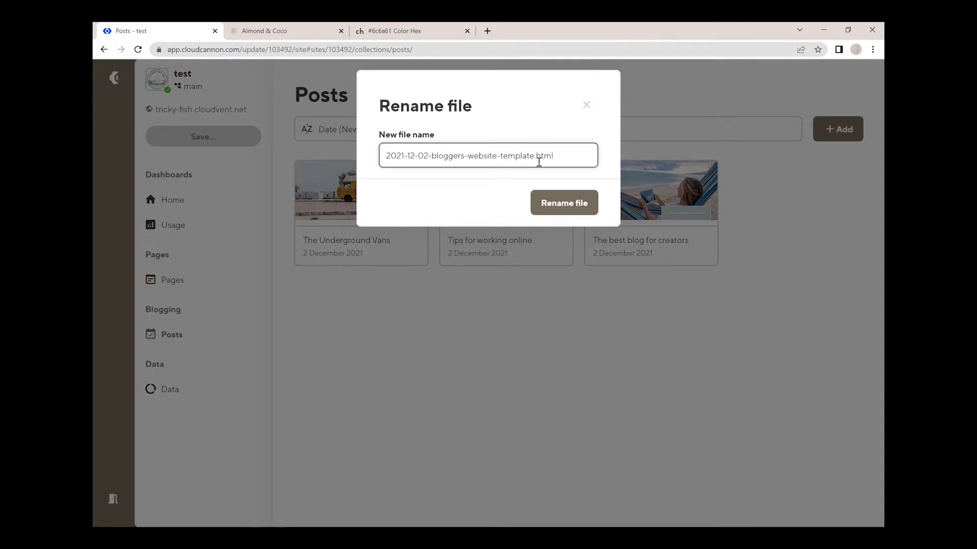
left_click_drag(539, 162, 438, 165)
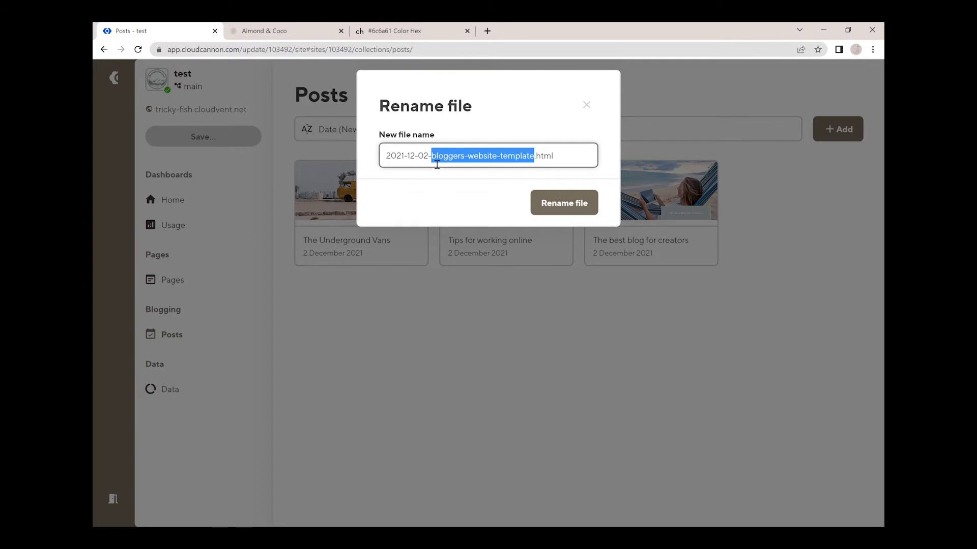
type("ma")
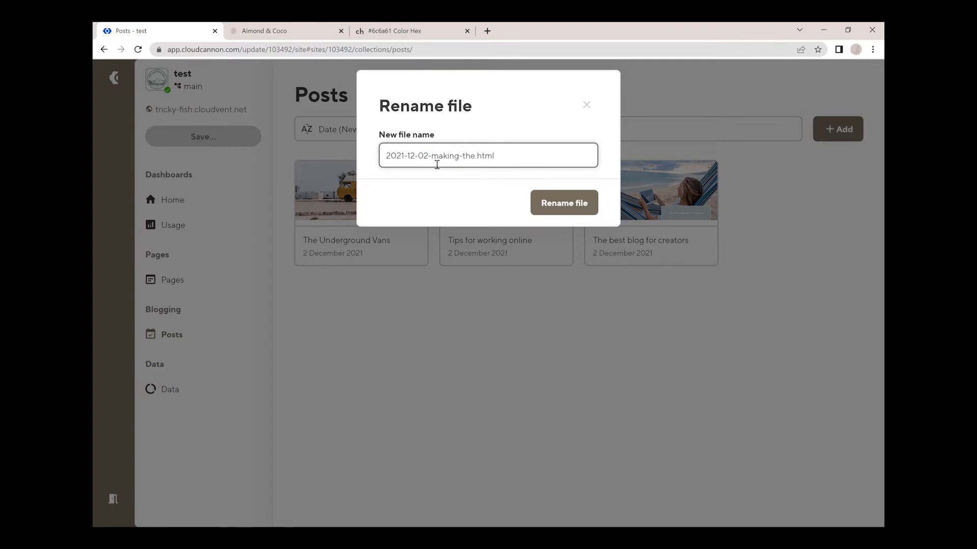
type("king-the-perfect-coffee-blend")
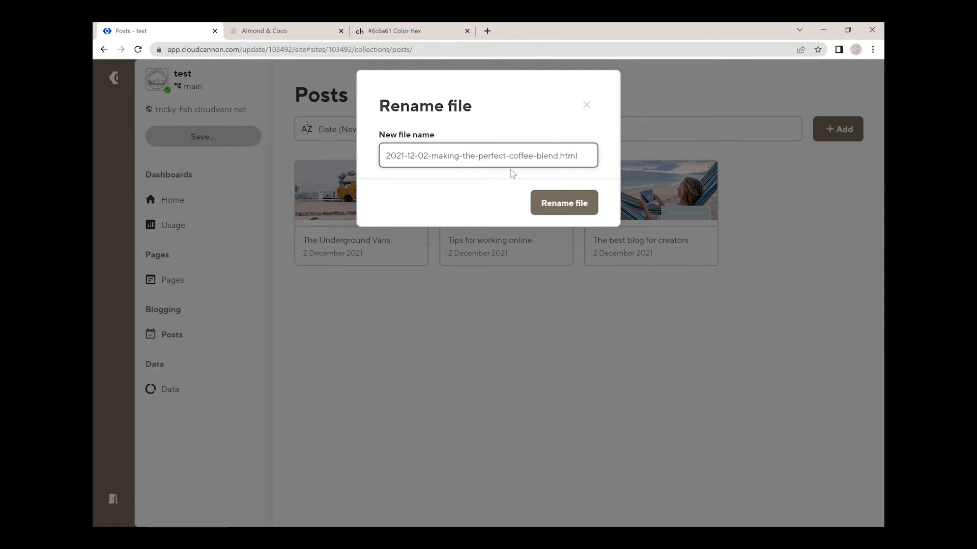
left_click(562, 203)
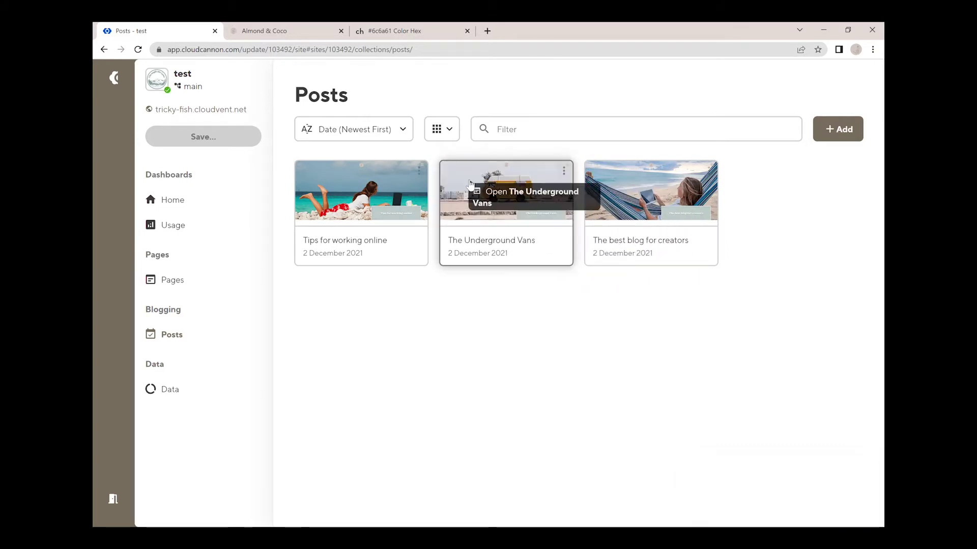
Step: Open The Underground Vans post in the visual editor and view its live preview in a new tab
left_click(497, 187)
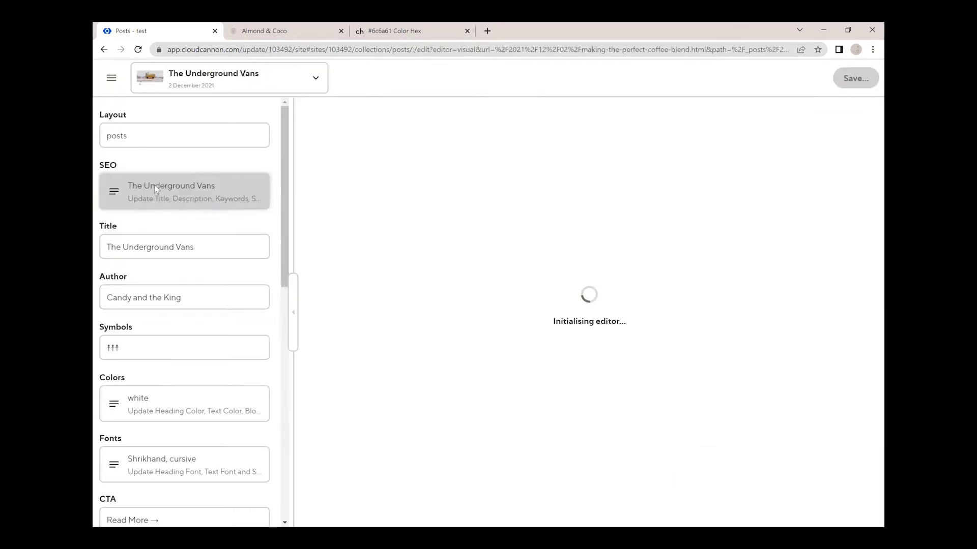
left_click(154, 189)
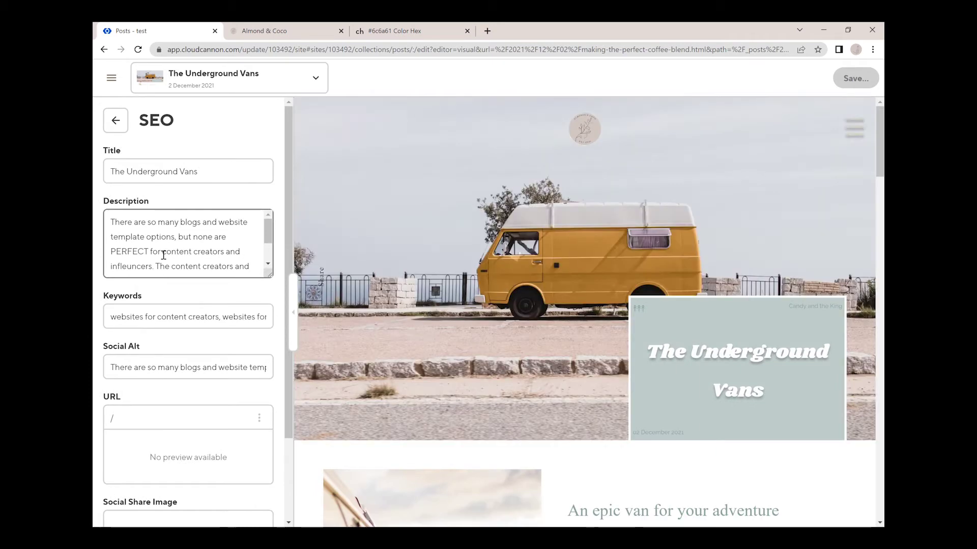
left_click(228, 78)
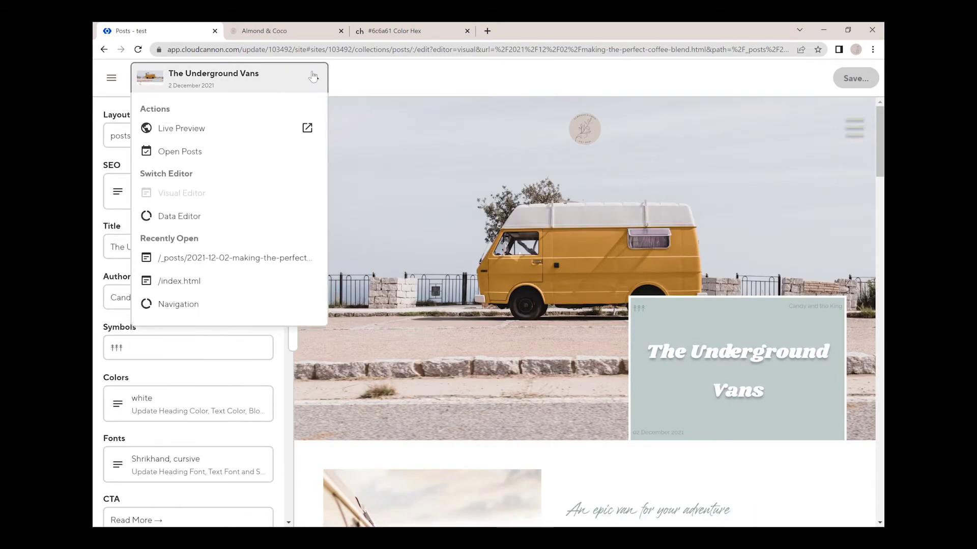
left_click(233, 128)
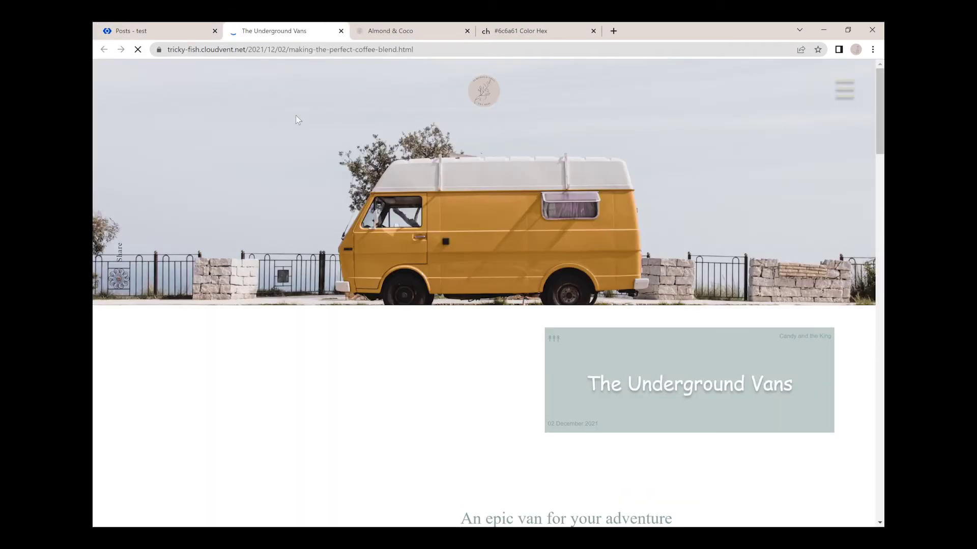
Step: Back in the CloudCannon editor, set the post's SEO title to "Making the Perfect Blend"
left_click(177, 29)
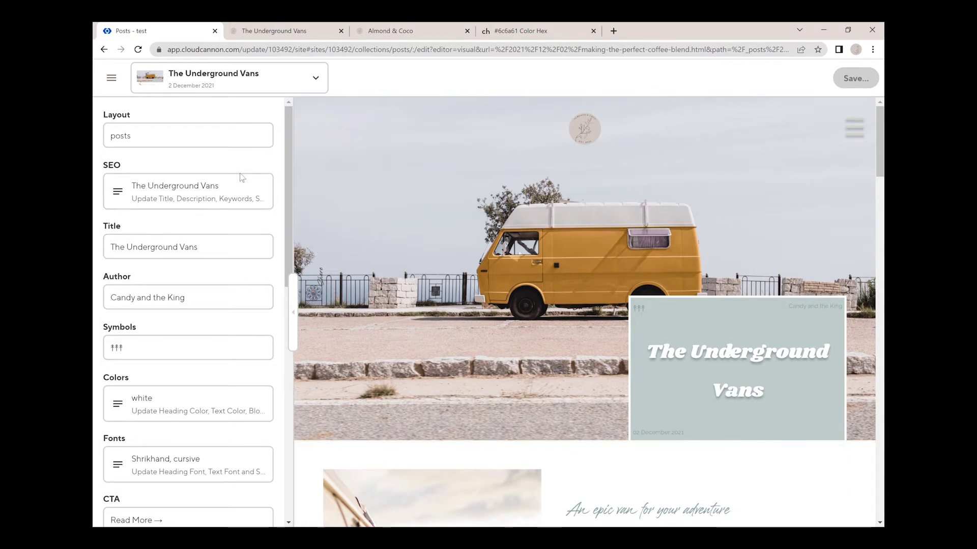
left_click(204, 185)
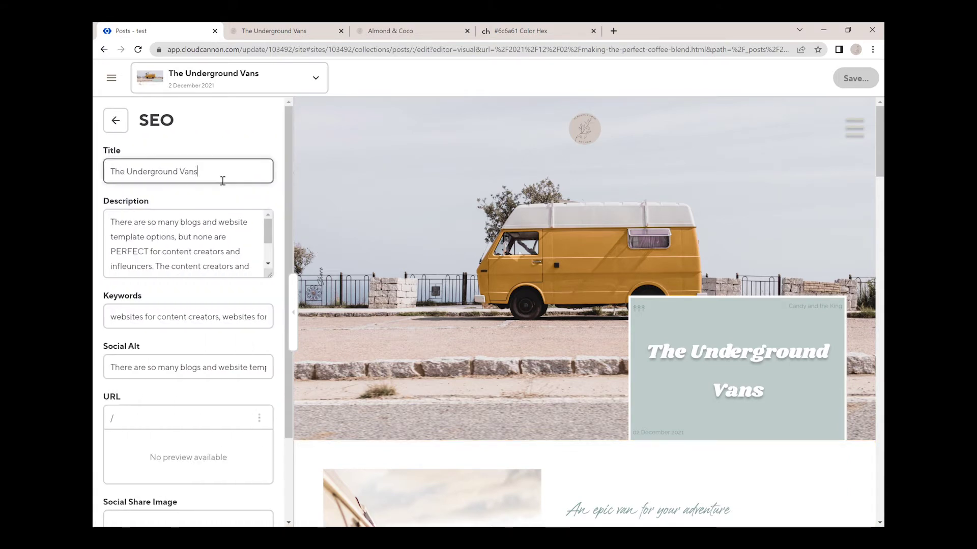
left_click_drag(222, 179, 119, 176)
type("M")
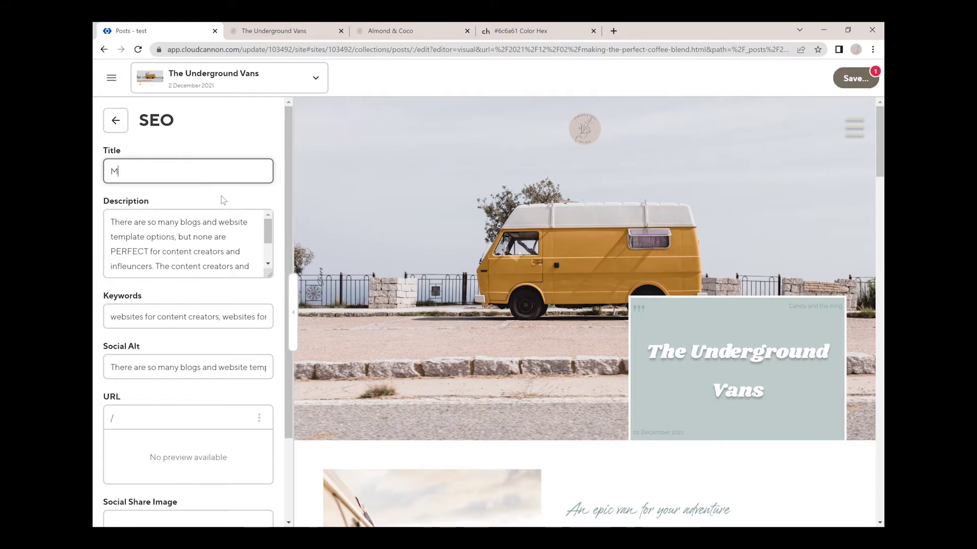
type("aking the Per")
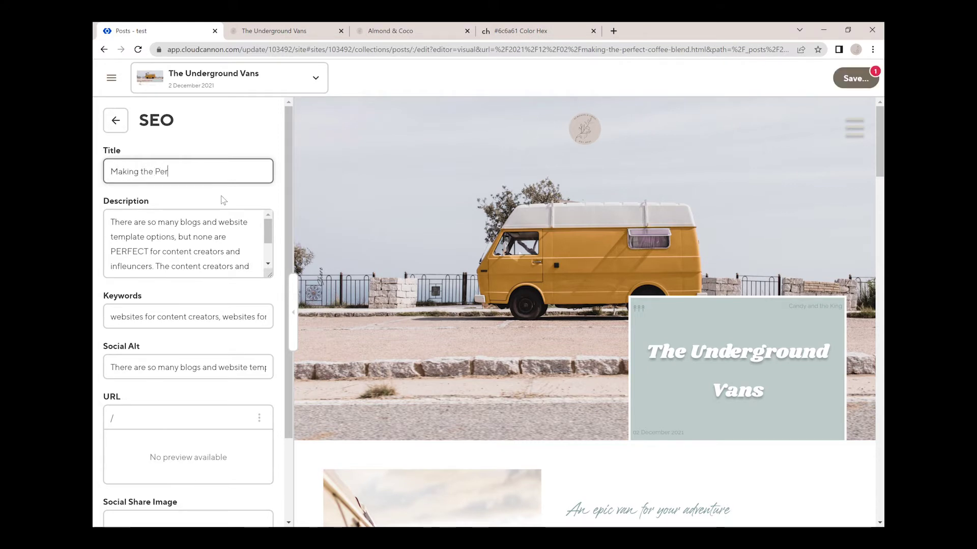
type("fect Blend")
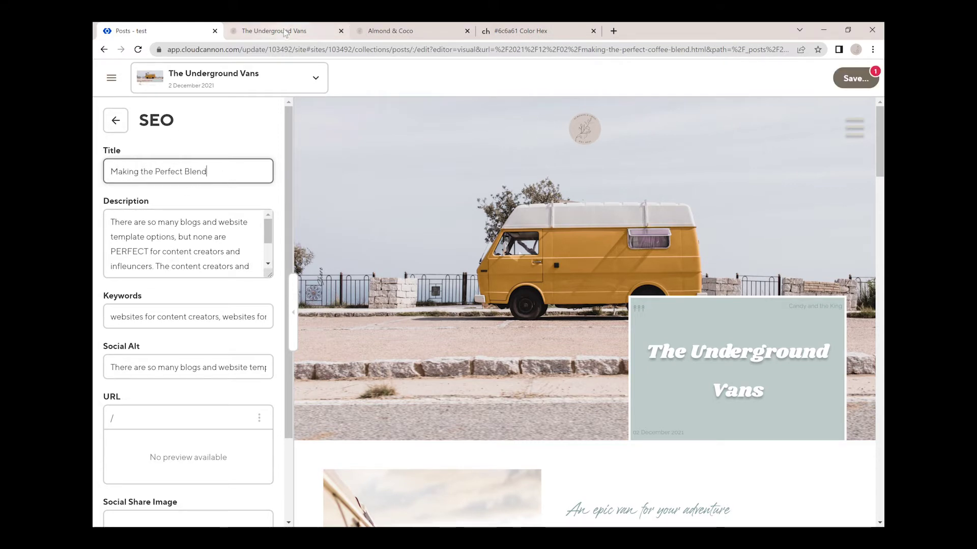
Step: Replace the post's social share image with the-perfect-blend.png from the existing images/the-perfect-blend folder
left_click_drag(115, 224, 222, 289)
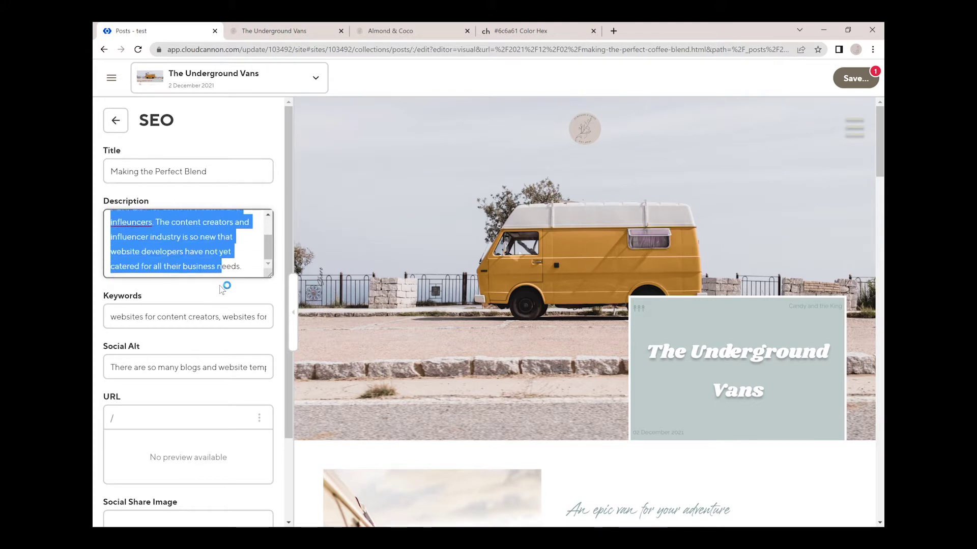
left_click(229, 158)
scroll(200, 254, "down", 2)
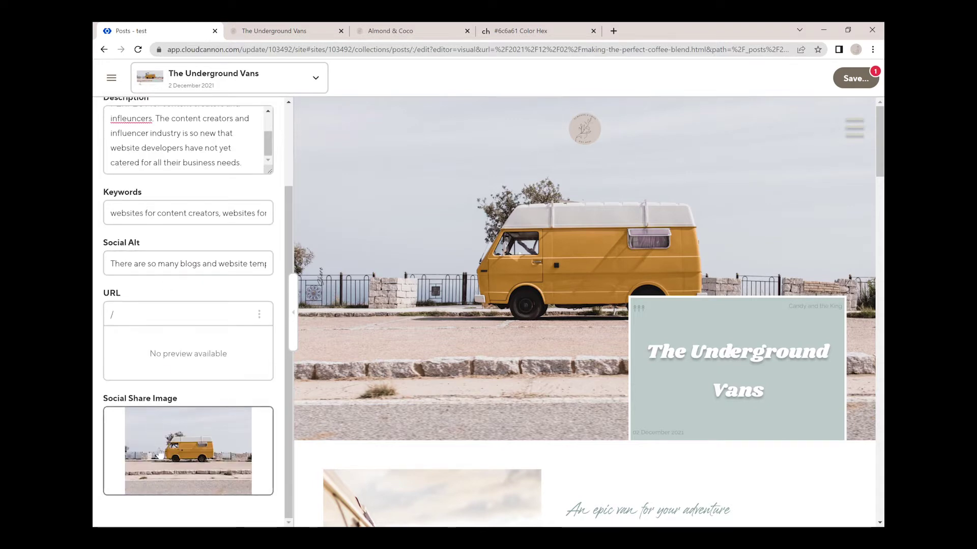
left_click(158, 452)
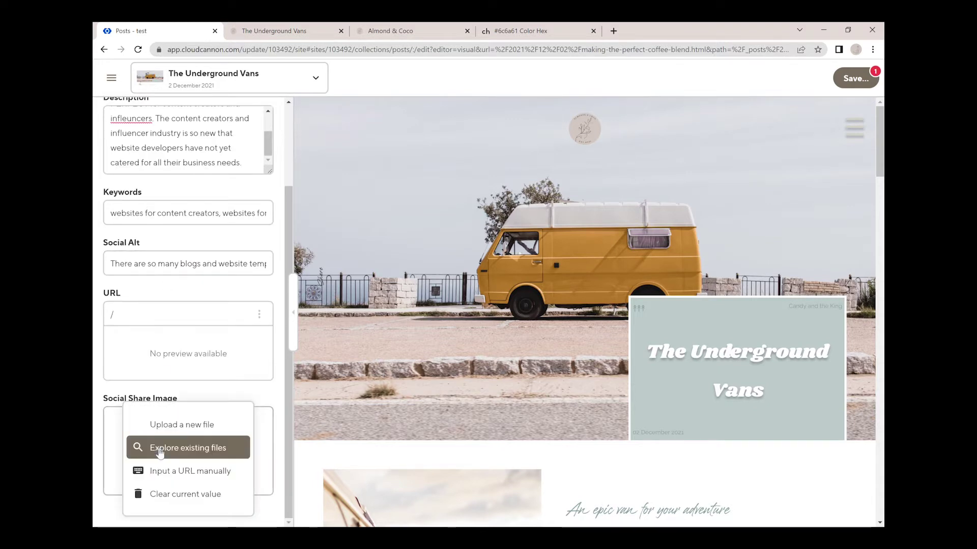
left_click(219, 447)
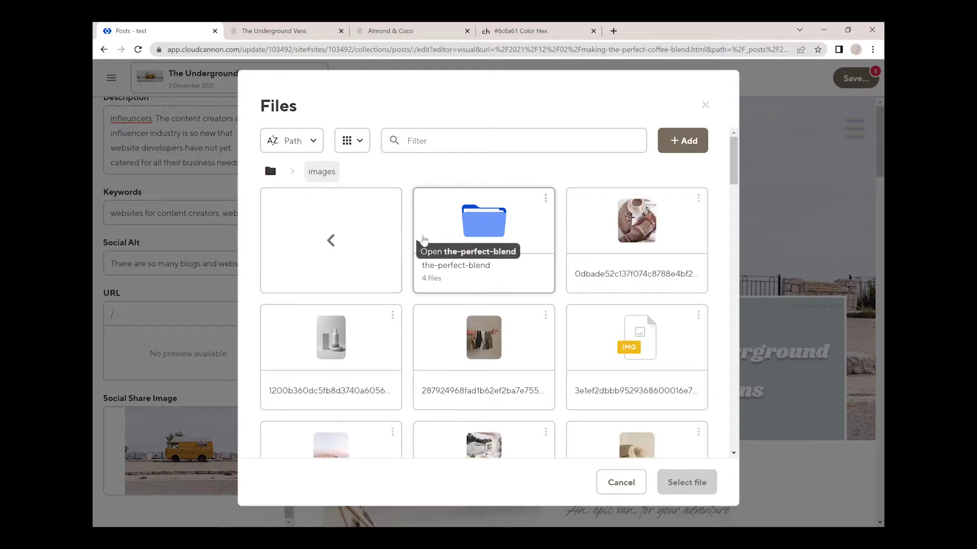
left_click(447, 235)
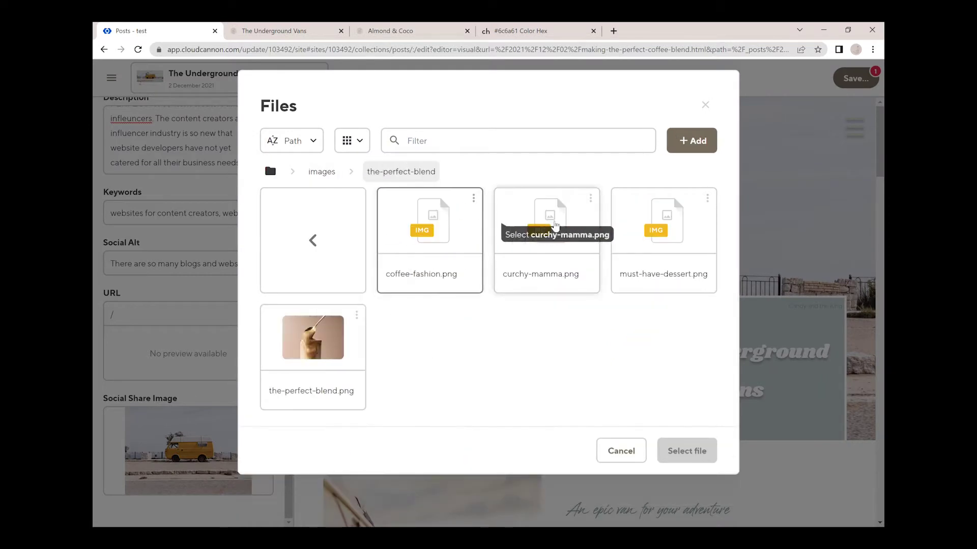
left_click(318, 333)
left_click(687, 451)
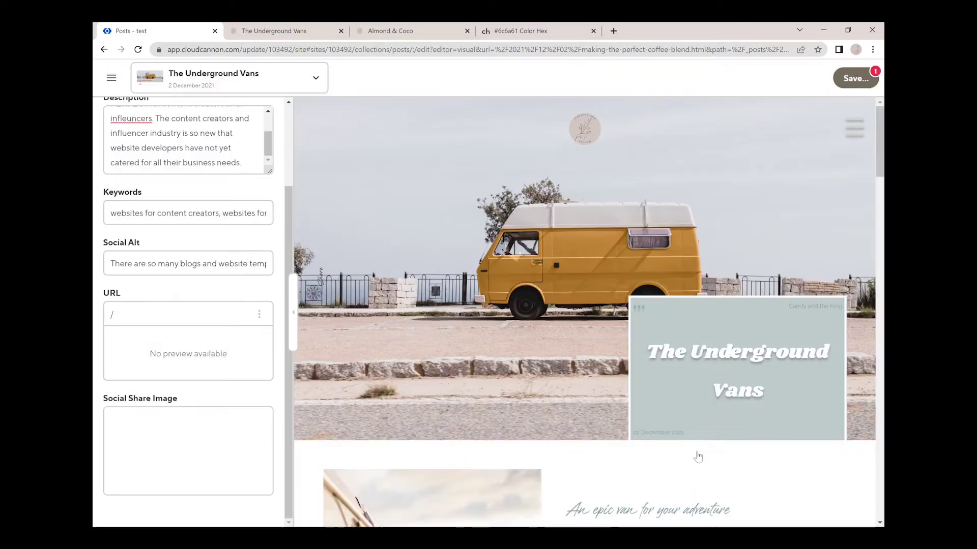
scroll(188, 312, "up", 3)
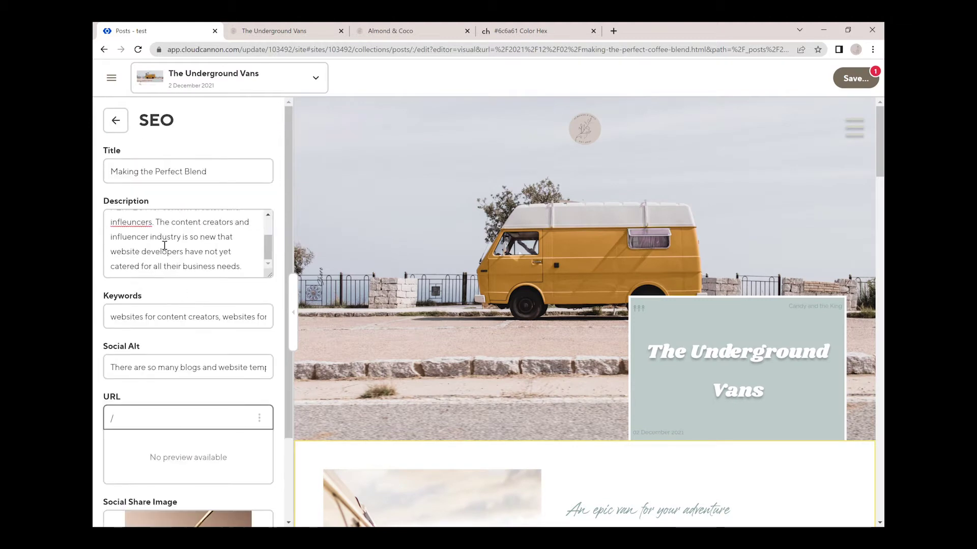
Step: Set the post's title to "Making the Perfect Blend" and shorten the author field to just the author's two-word name
left_click(114, 120)
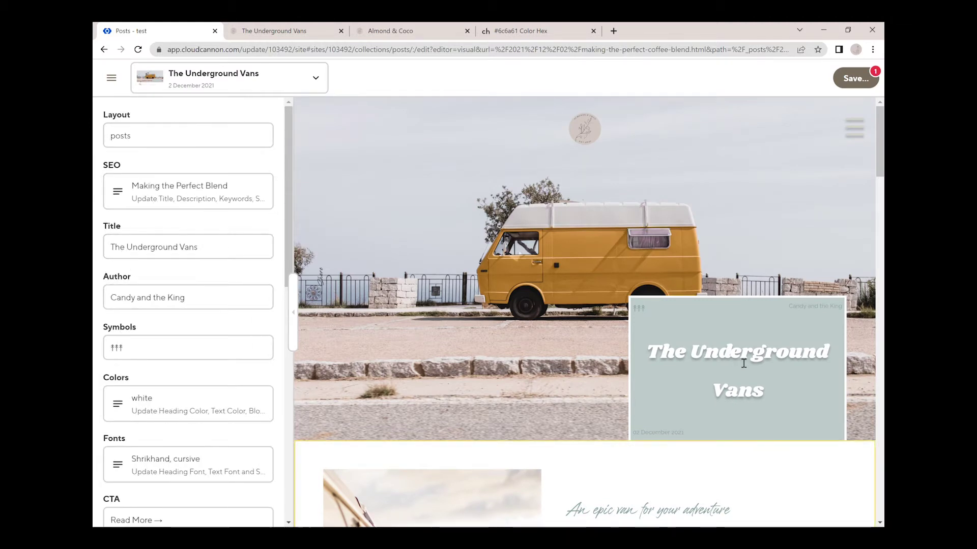
left_click_drag(217, 255, 94, 247)
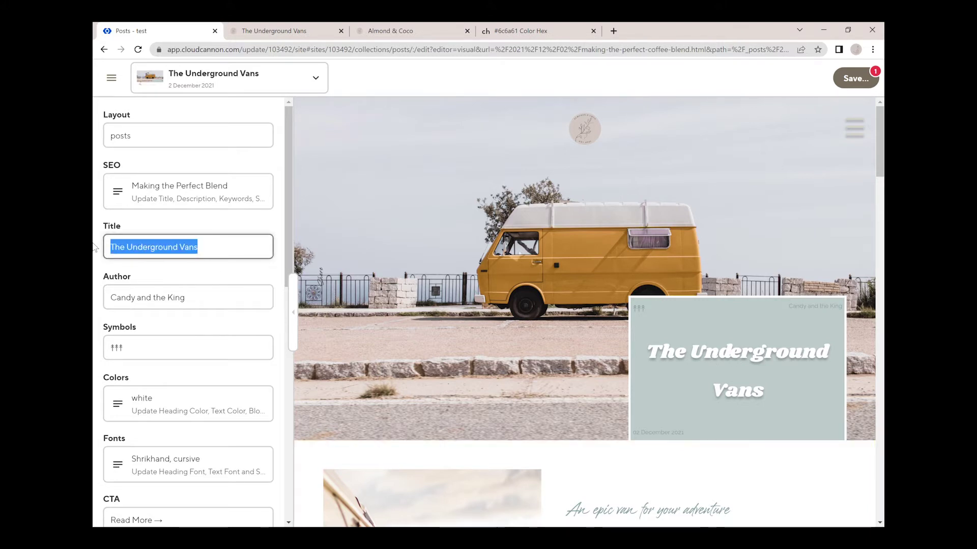
type("Making the")
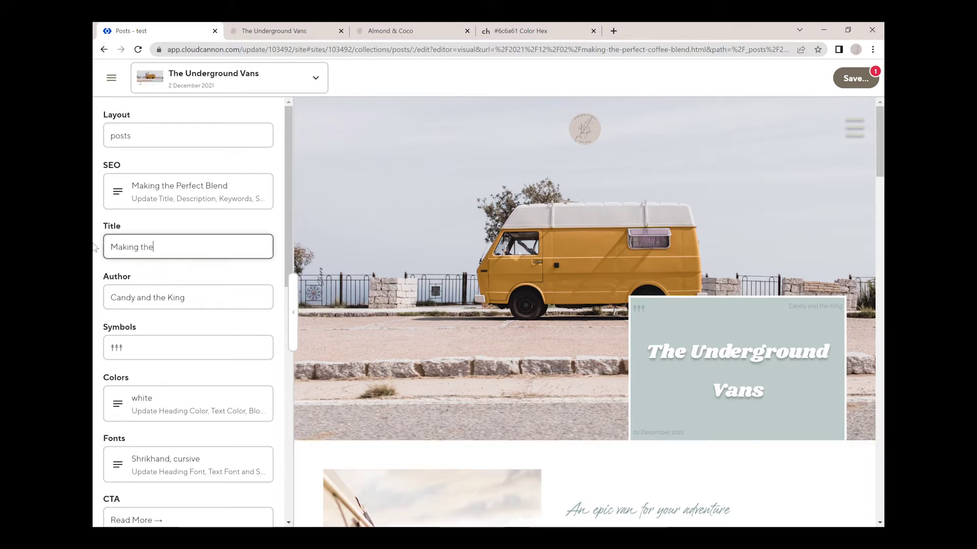
type(" Perfect Blend")
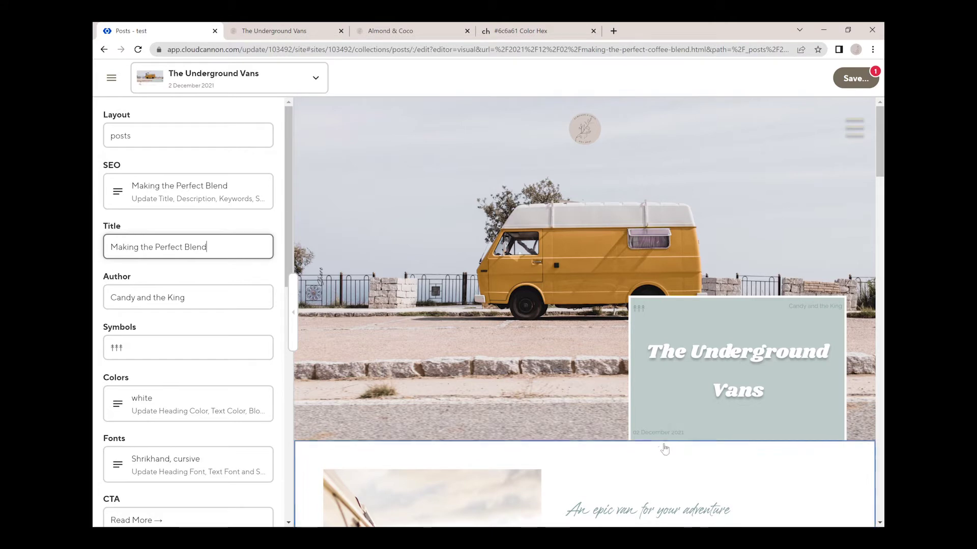
left_click(199, 302)
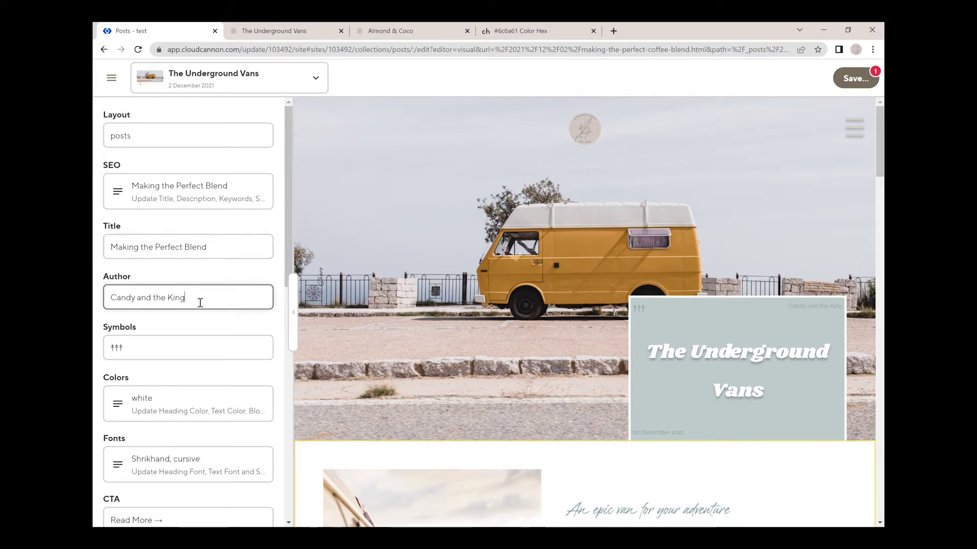
key("BackSpace")
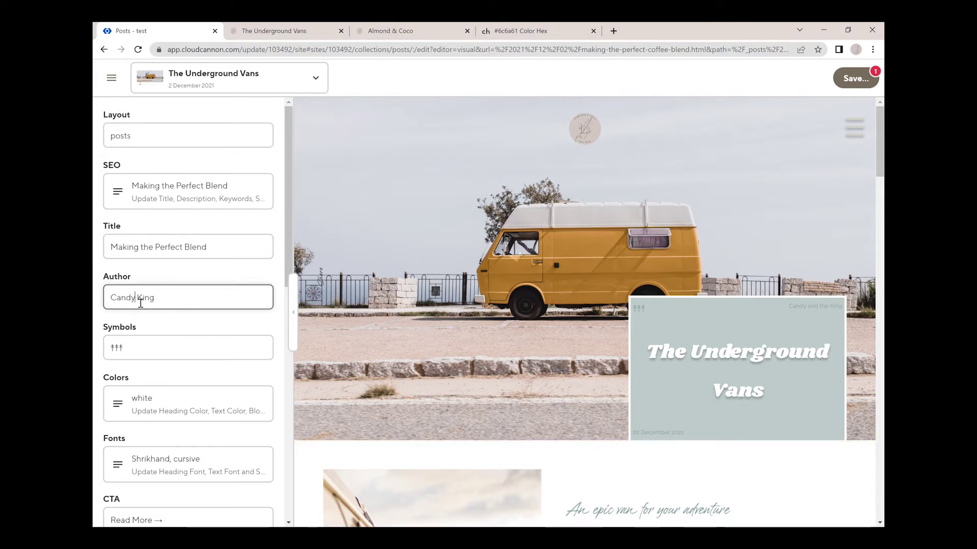
key("BackSpace")
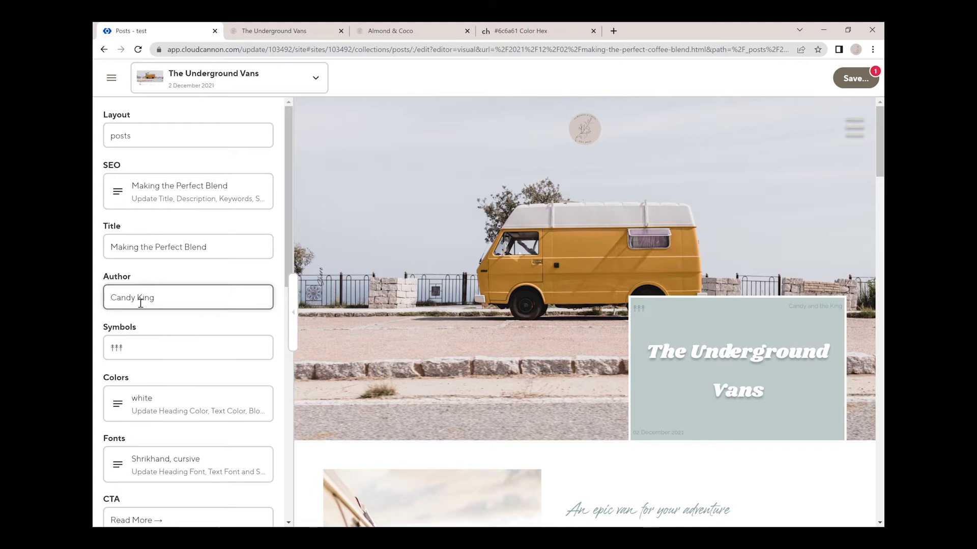
Step: Search the web for "text symbols" in a new tab and copy the outlined heart ♡ from the Cool Symbols site
left_click(150, 354)
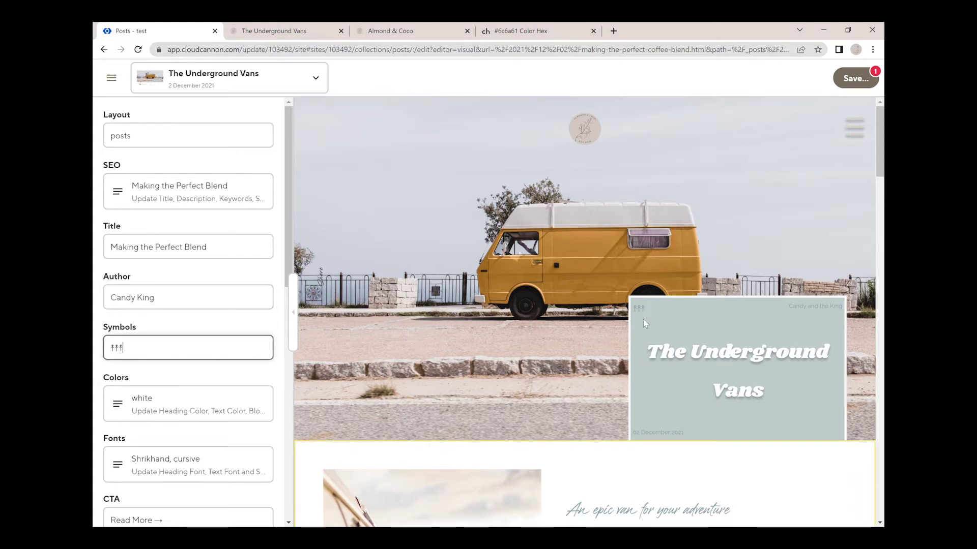
left_click(616, 32)
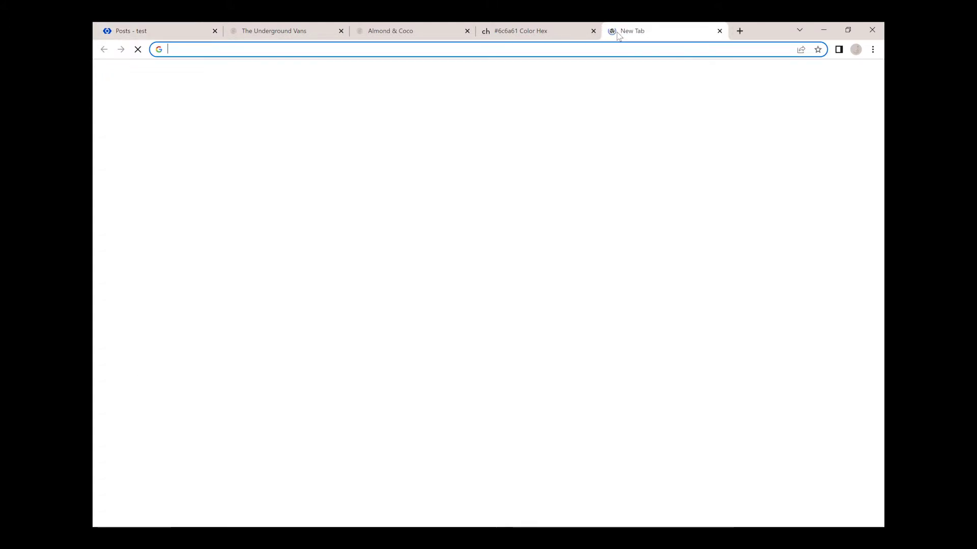
type("text")
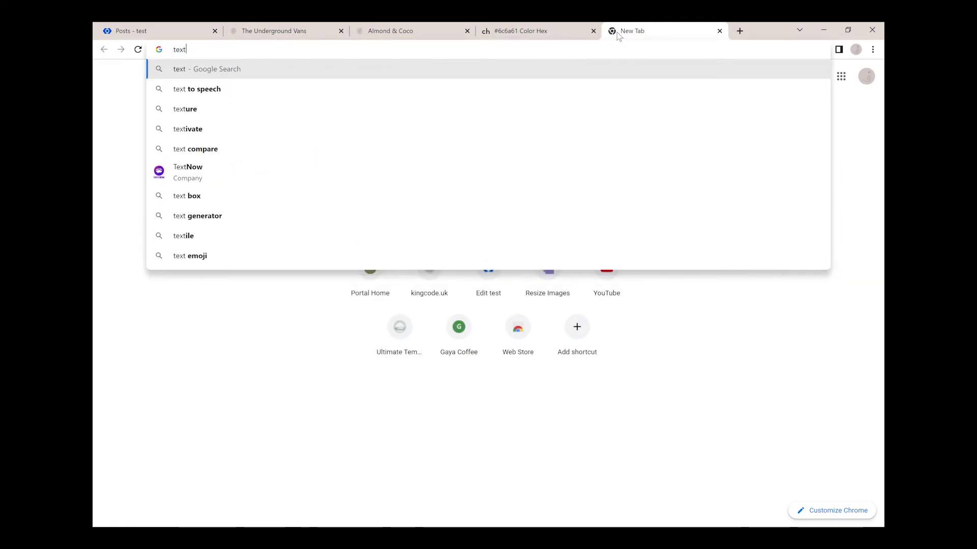
type(" symbols")
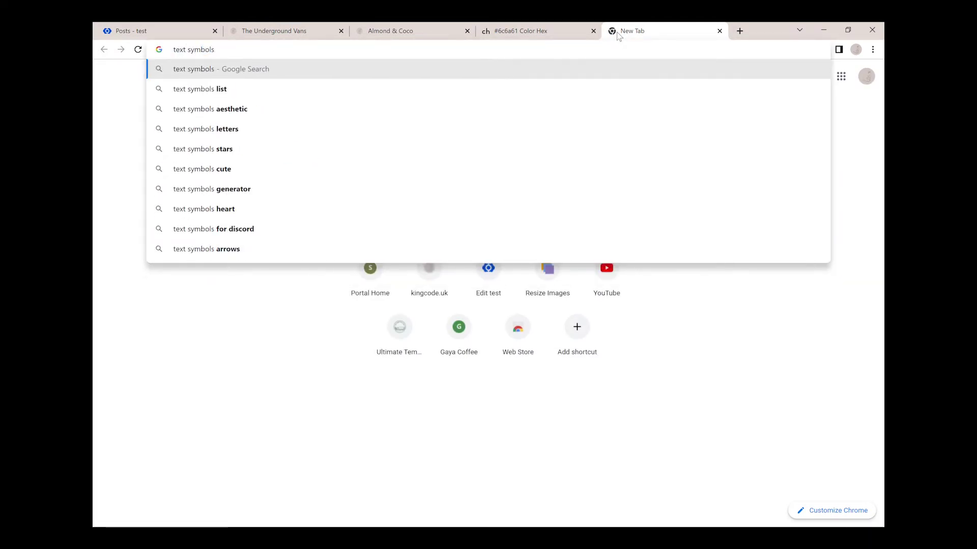
key("Return")
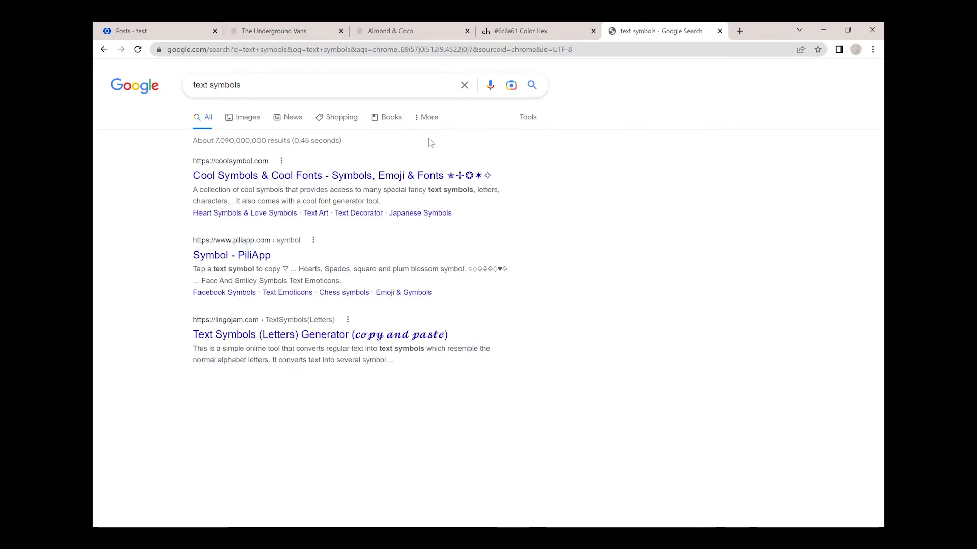
left_click(407, 177)
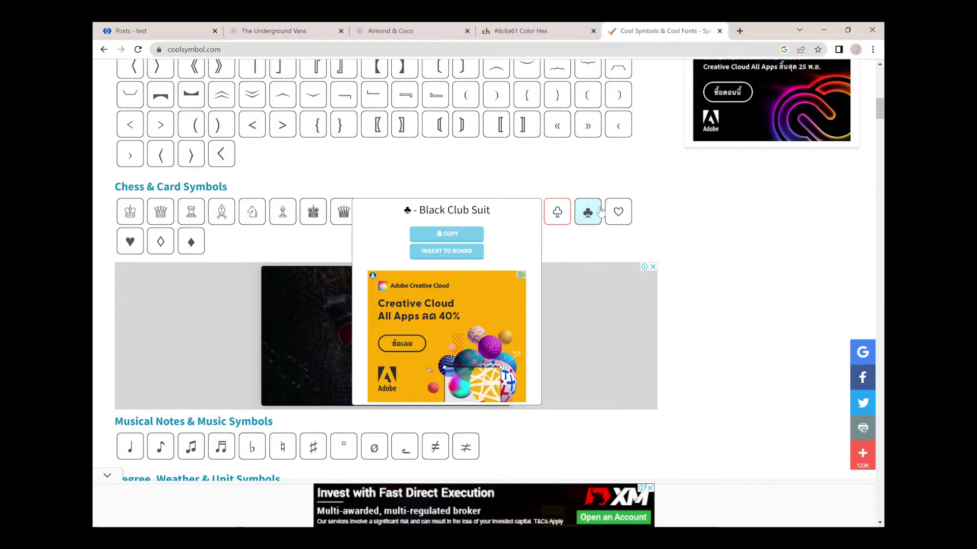
left_click(619, 214)
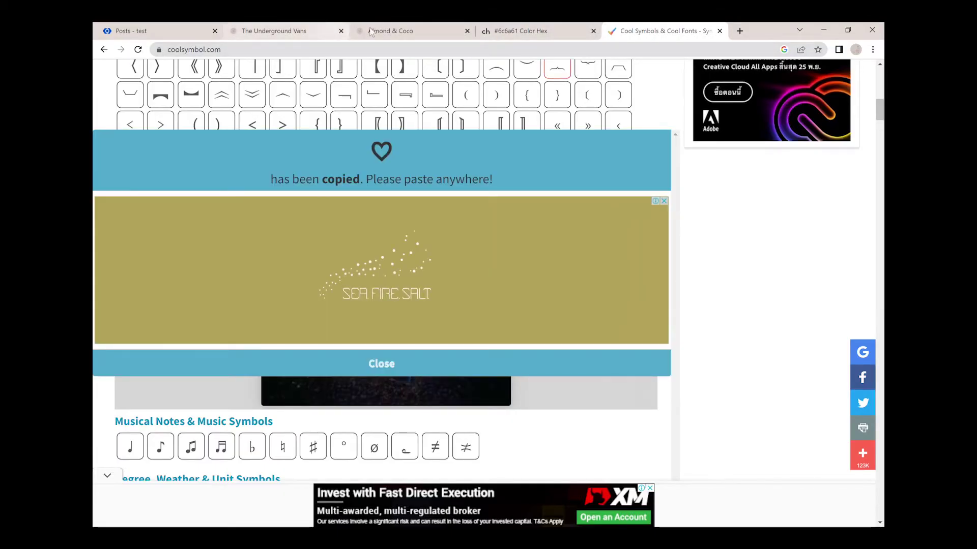
Step: Back in the CloudCannon editor, replace the post's symbols with ♡♡♡
left_click(389, 31)
left_click(298, 28)
left_click(127, 31)
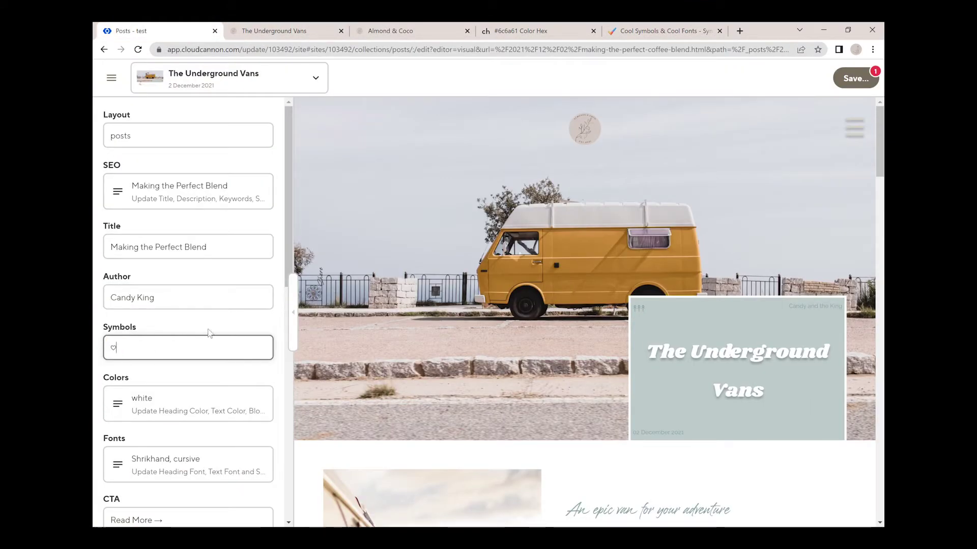
Step: In the post's color settings, set the text color to the dark grey #272727
left_click(133, 406)
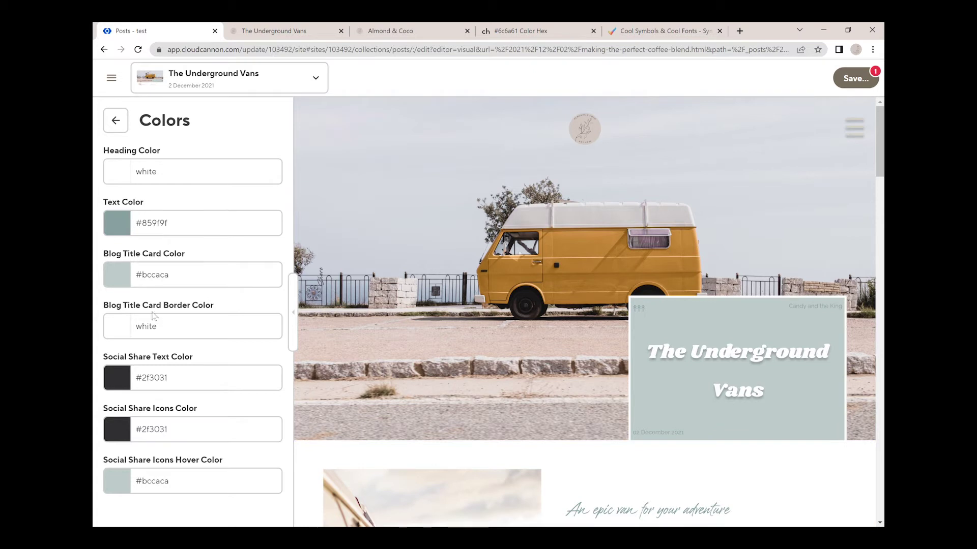
left_click(121, 227)
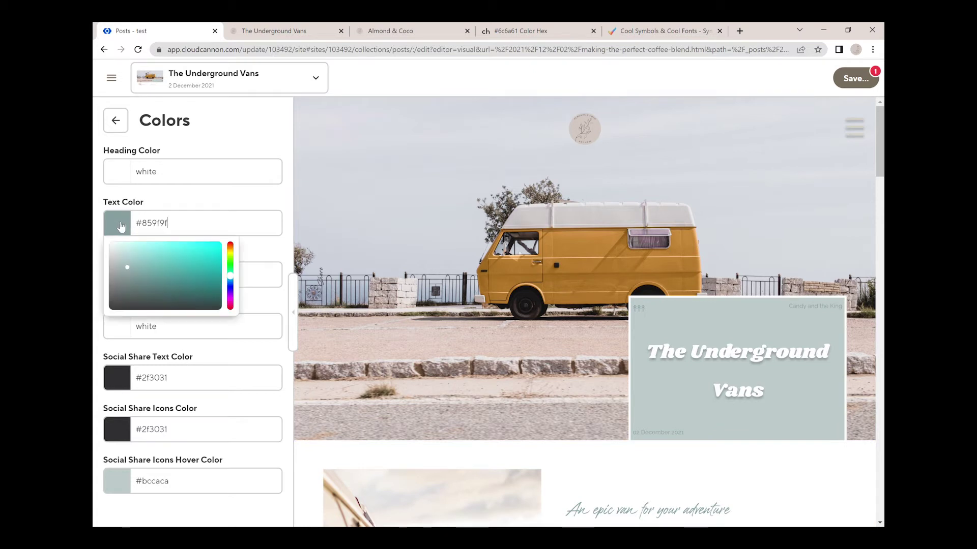
left_click_drag(129, 272, 107, 303)
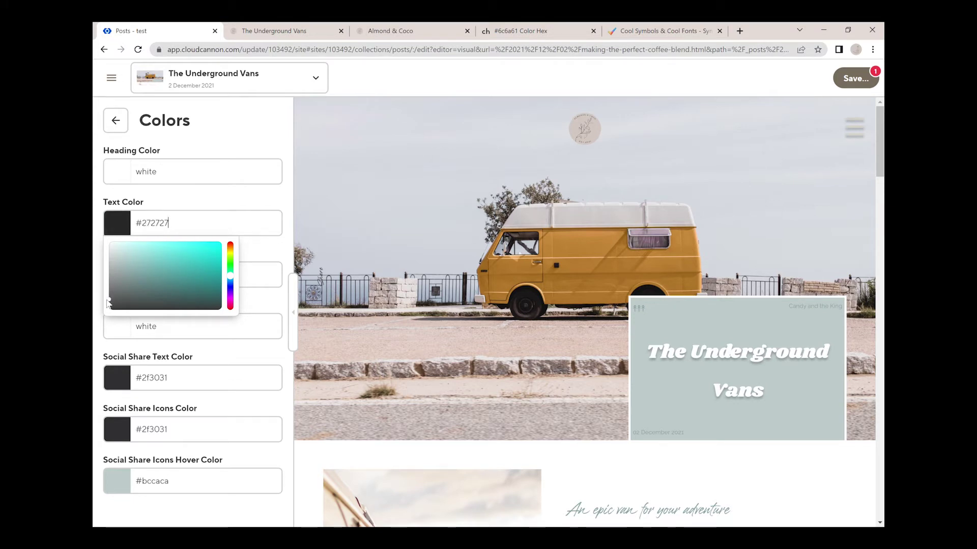
left_click(275, 257)
Step: Set the blog title card color to #e7e2dc
left_click(192, 283)
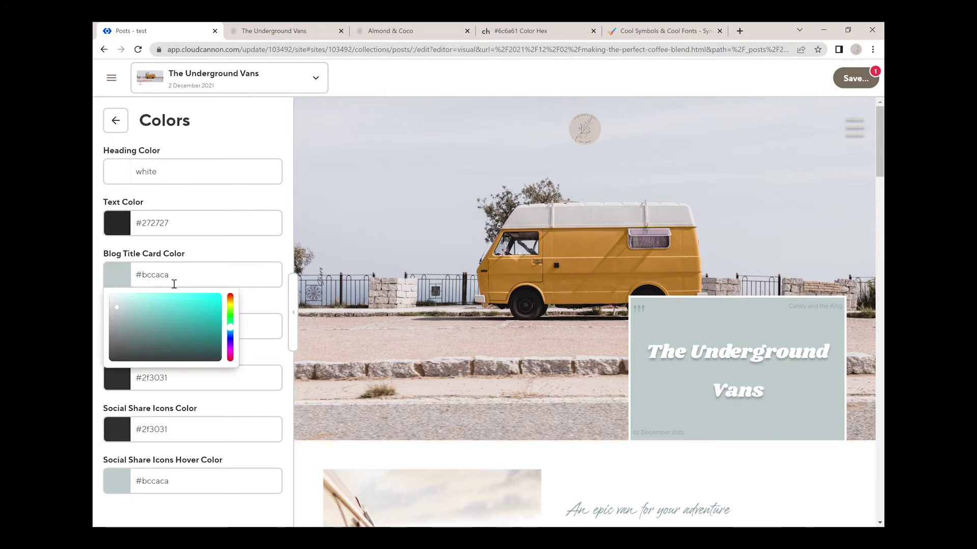
left_click_drag(187, 280, 135, 279)
left_click(151, 283)
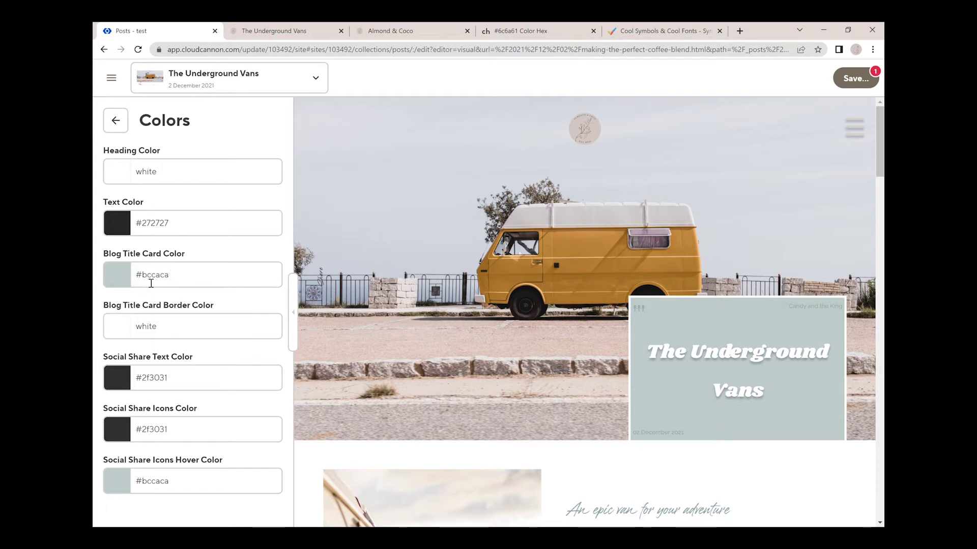
left_click(182, 281)
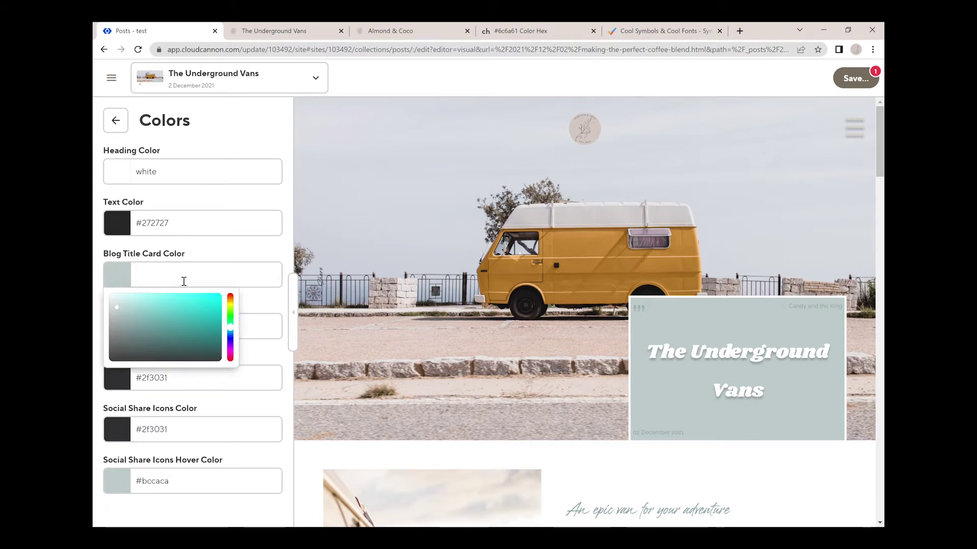
type("#e7e2dc")
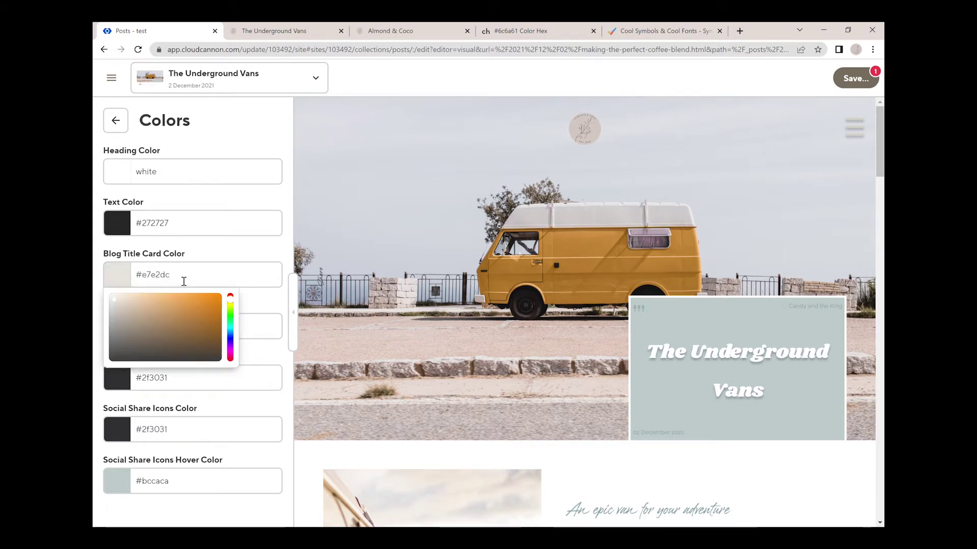
left_click(213, 255)
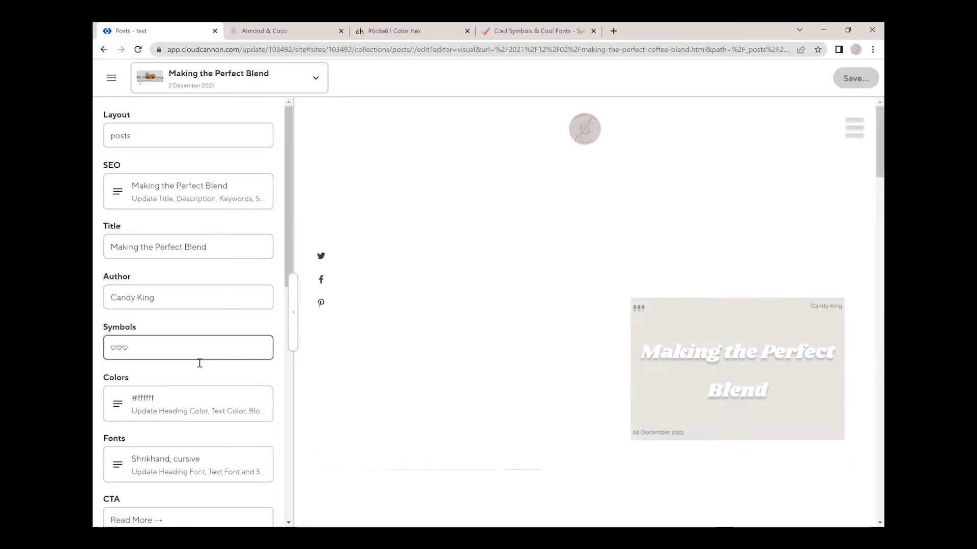
Step: In the post's font settings, set the heading font to Cyrene
left_click(173, 406)
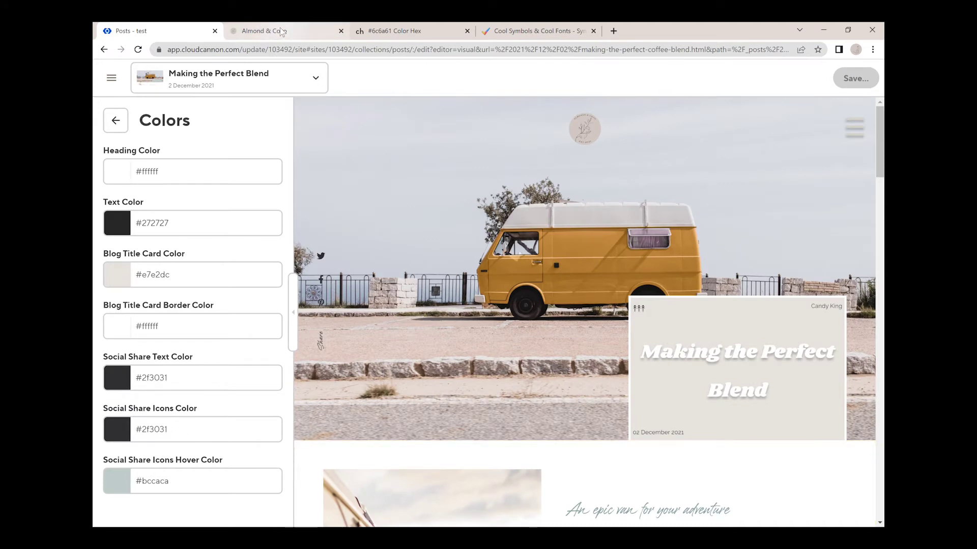
left_click(115, 120)
left_click(159, 385)
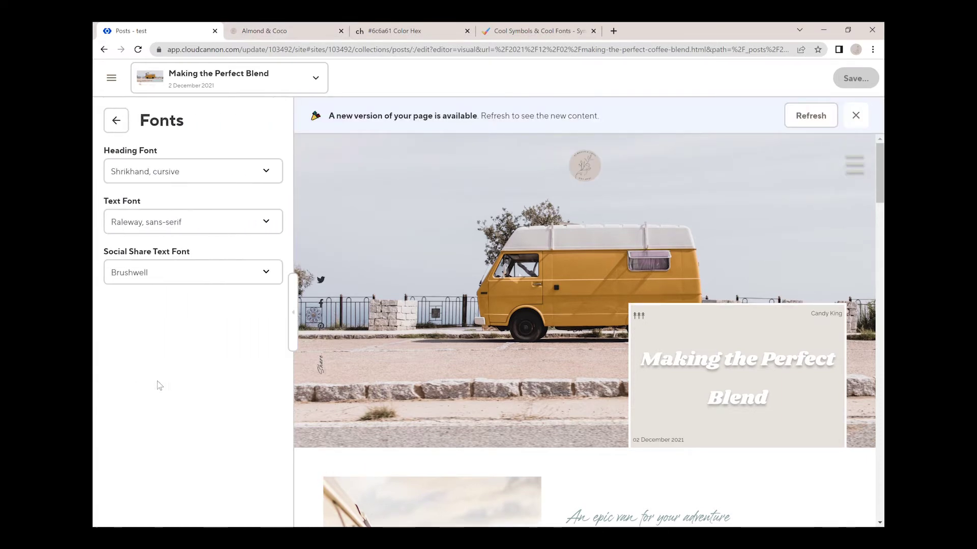
left_click(198, 175)
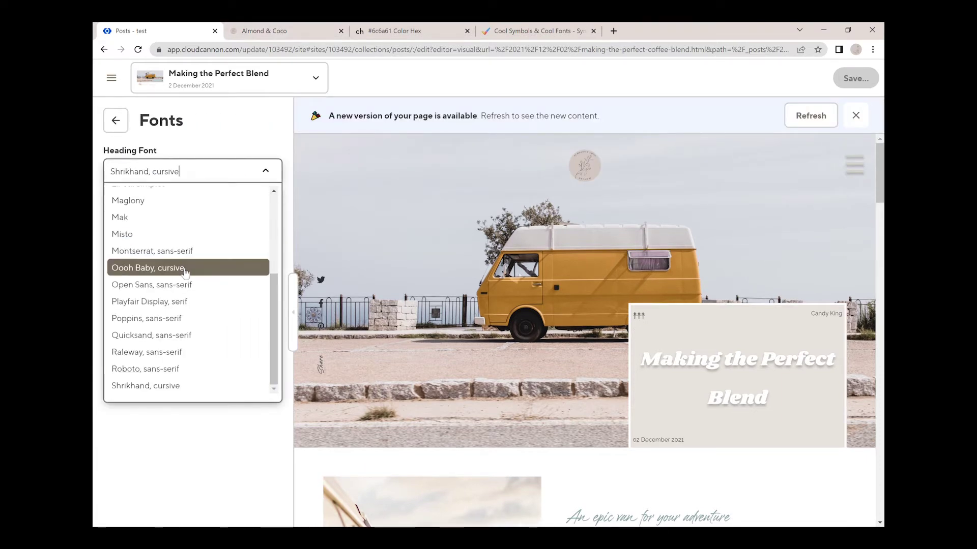
scroll(184, 322, "up", 3)
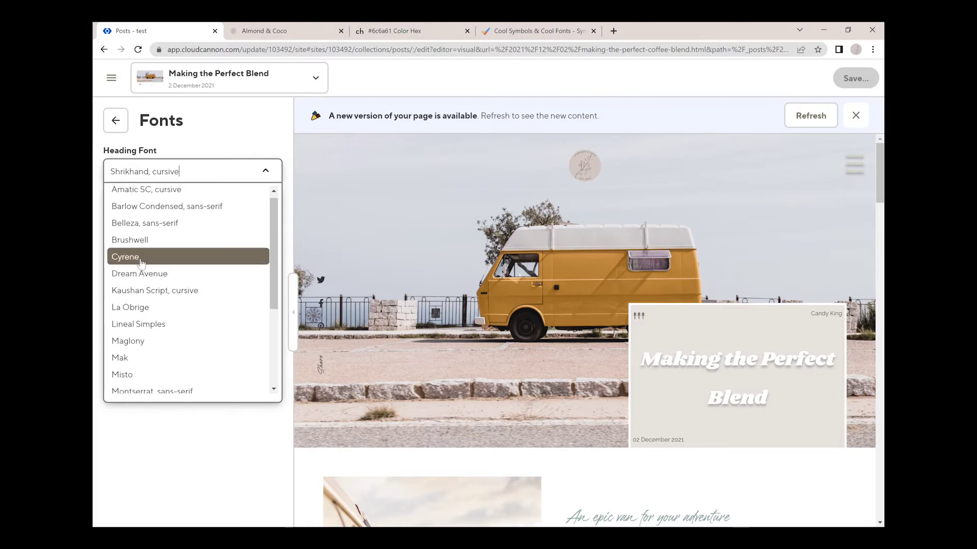
left_click(136, 257)
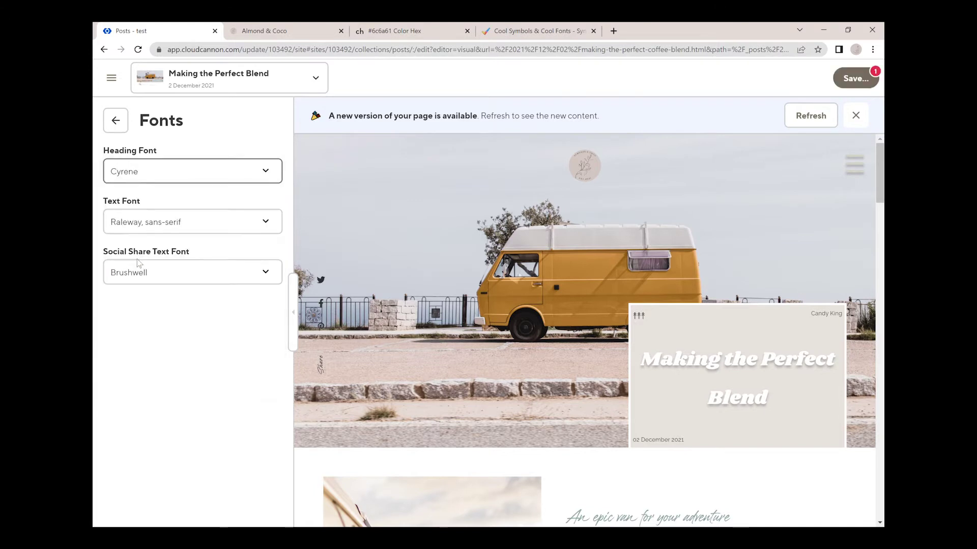
Step: Set the social share text font to Roboto, sans-serif and save the post's changes
left_click(208, 278)
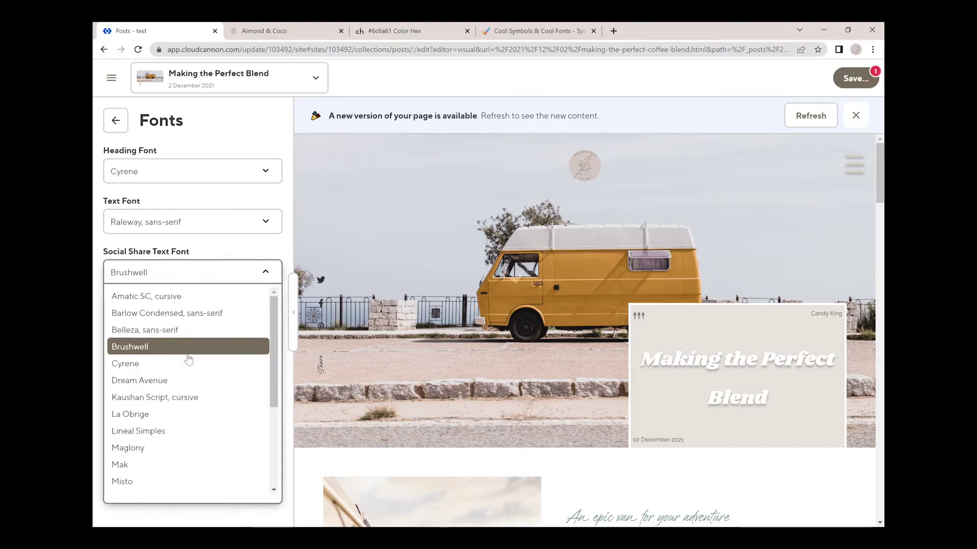
scroll(185, 397, "down", 3)
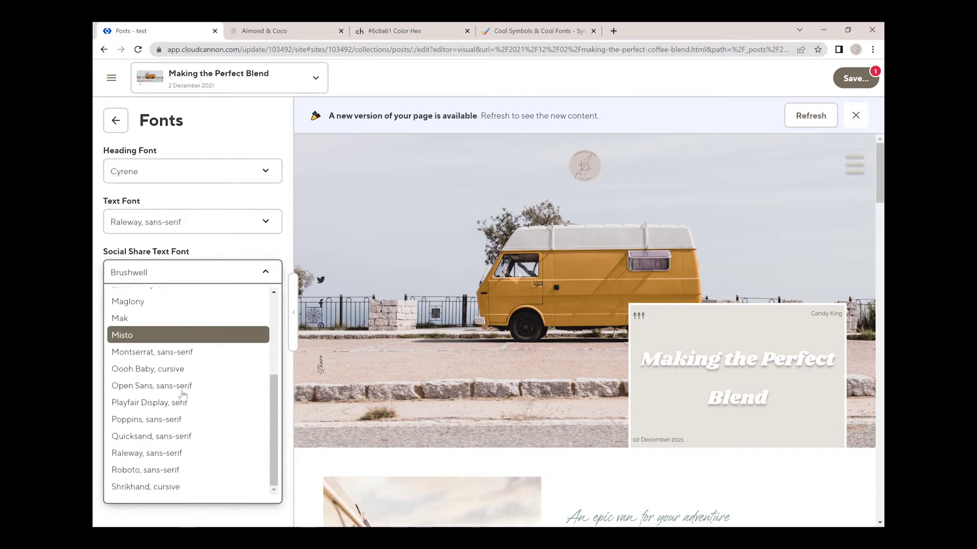
left_click(171, 469)
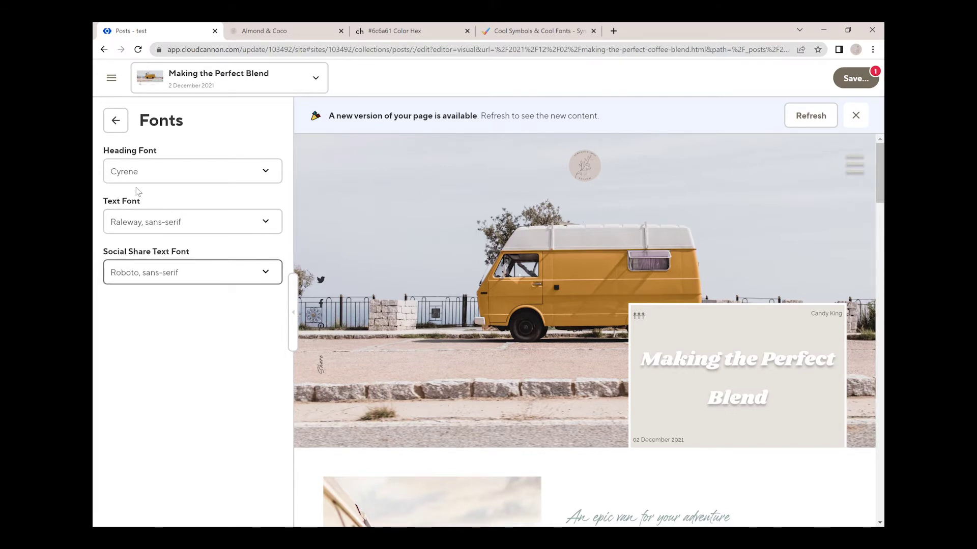
left_click(116, 121)
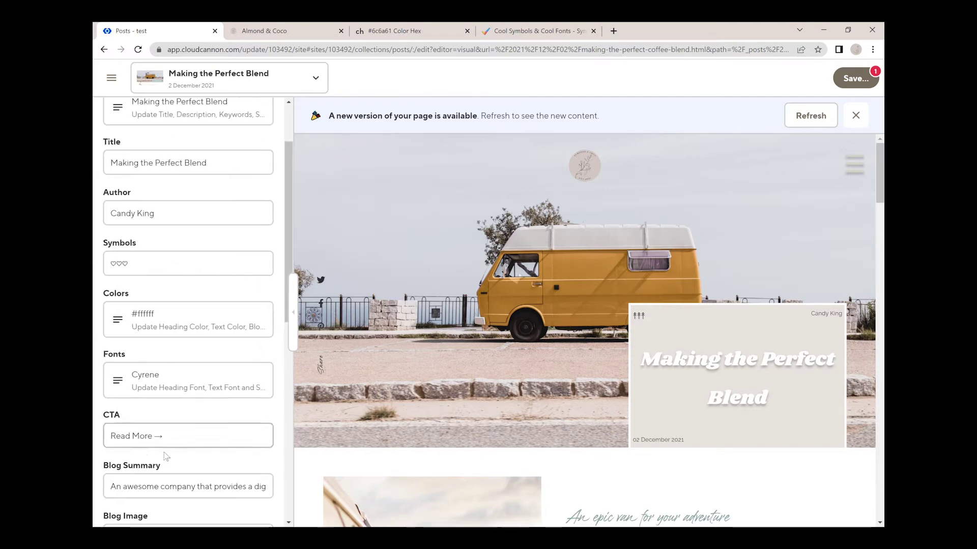
left_click(855, 78)
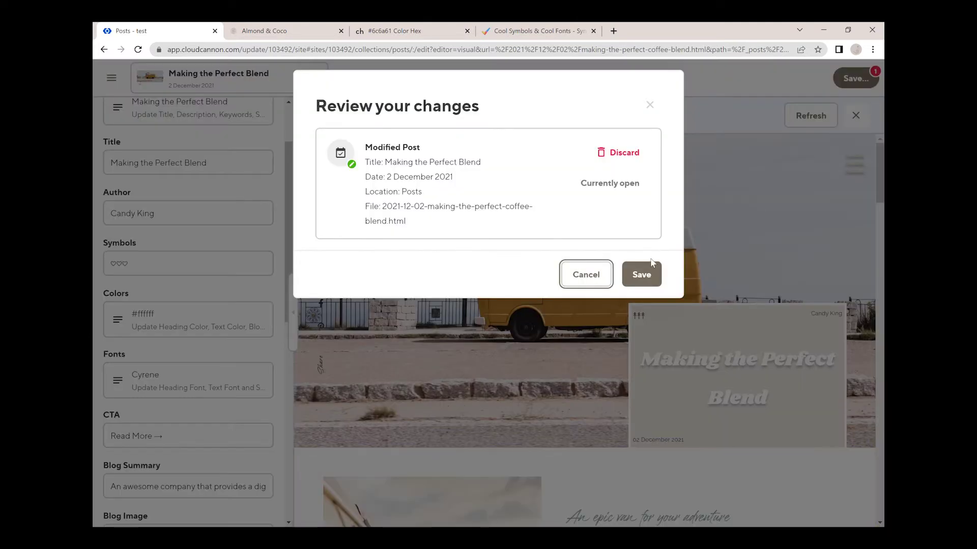
left_click(639, 273)
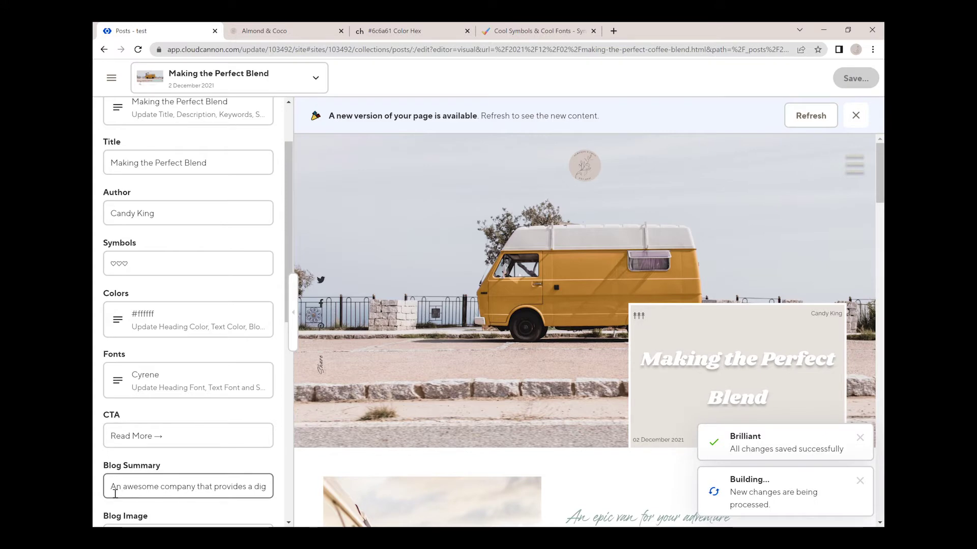
Step: Select the blog summary text, then switch to the live Almond & Coco site, close its developer tools and review the Recent Blogs cards
left_click_drag(115, 494, 288, 497)
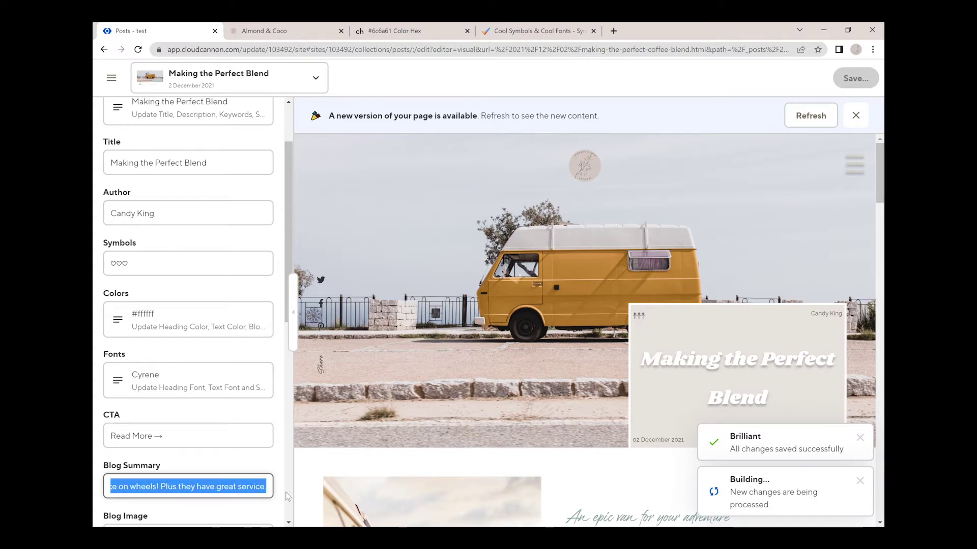
left_click(286, 31)
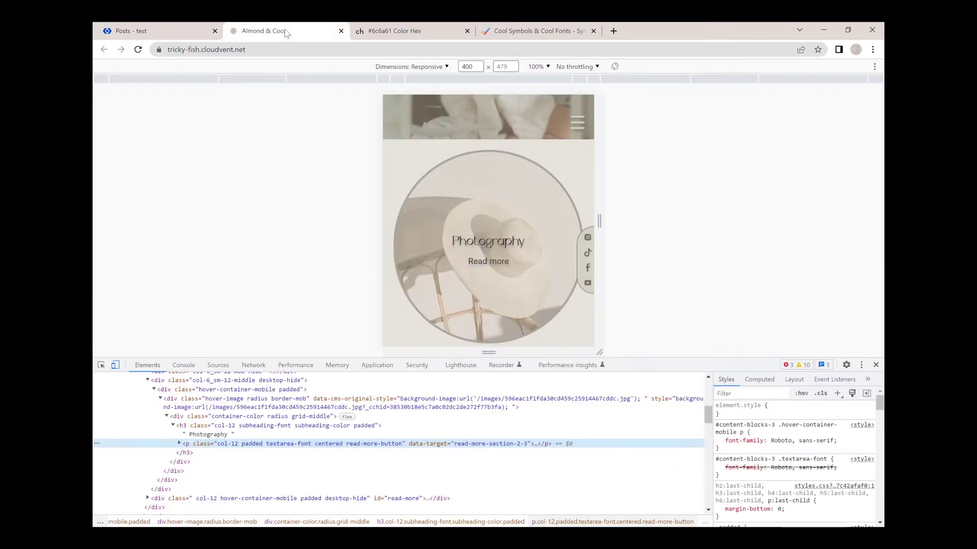
left_click(875, 365)
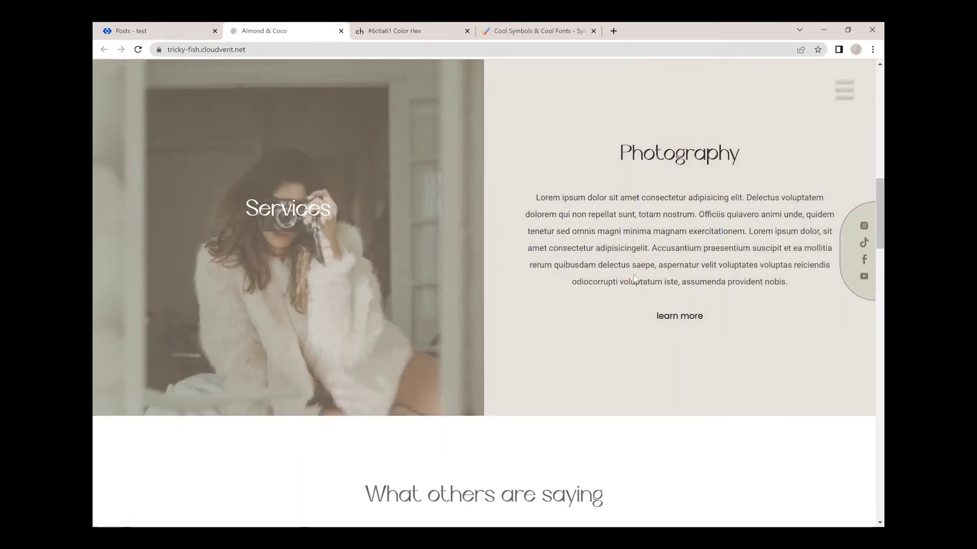
scroll(633, 275, "up", 5)
scroll(634, 274, "down", 4)
scroll(634, 277, "up", 10)
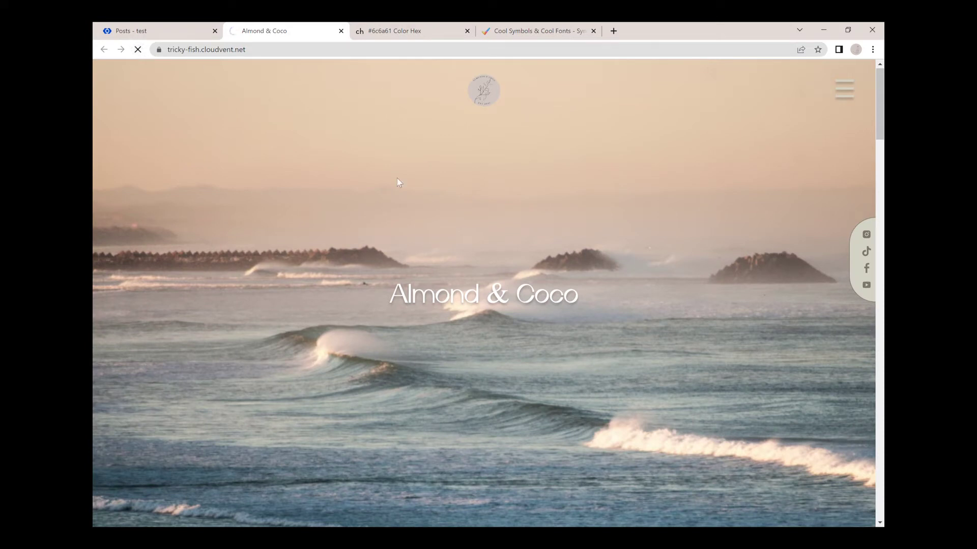
scroll(398, 182, "down", 7)
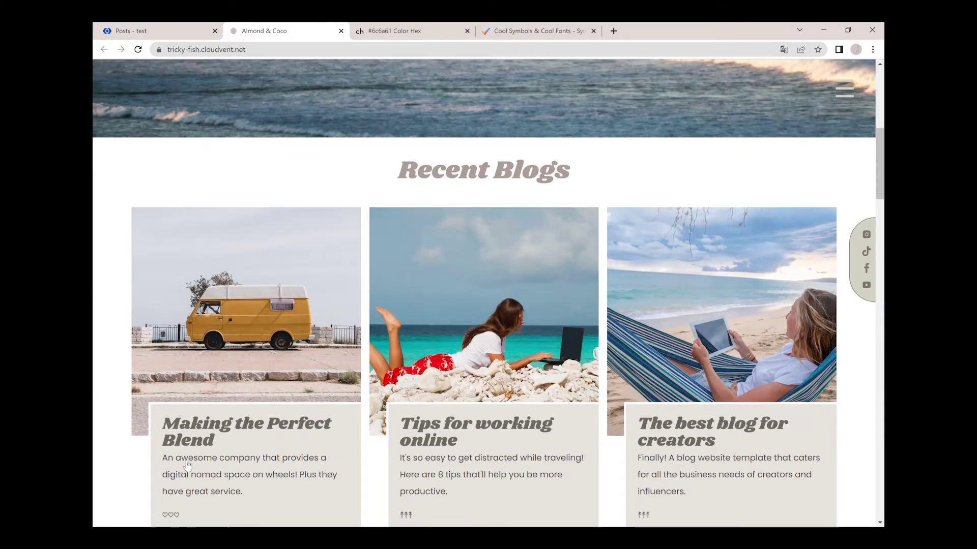
scroll(244, 479, "down", 1)
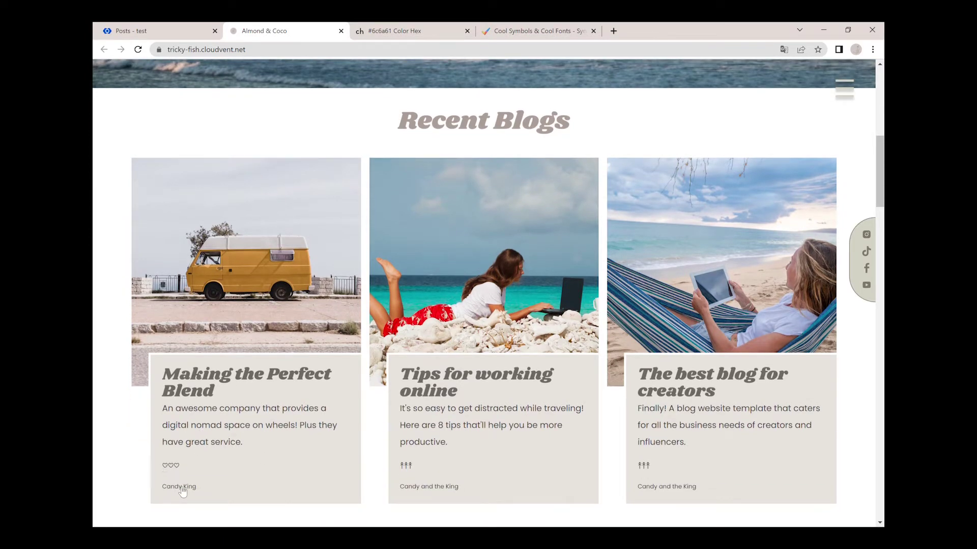
Step: Back in the CloudCannon editor, replace the blog summary with a sentence about making a delicious blend from the most sustainably sourced coffee beans, and save
left_click(133, 31)
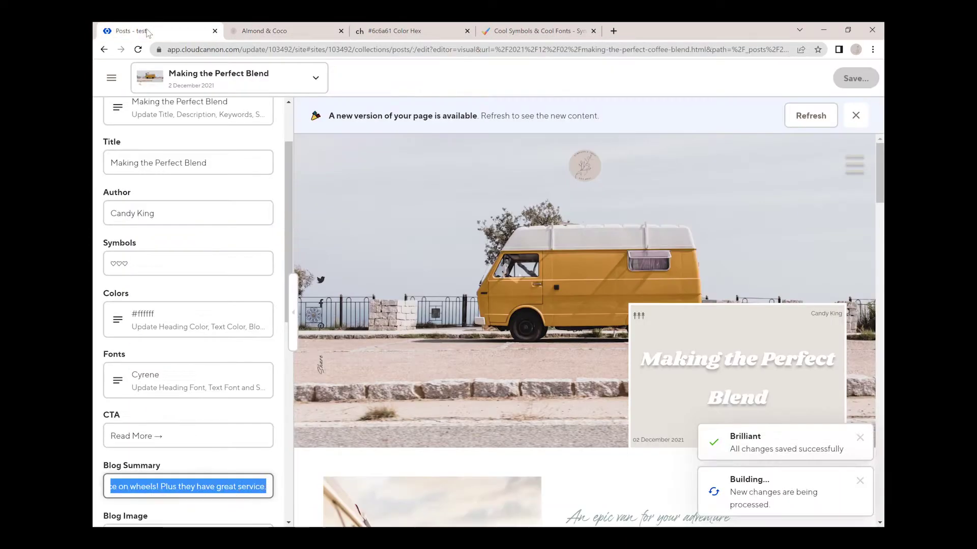
scroll(147, 409, "down", 1)
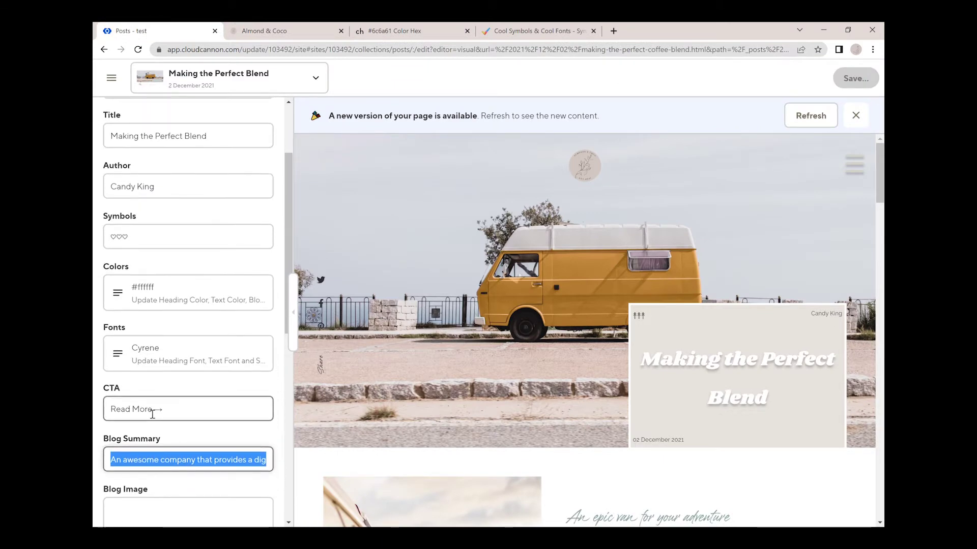
scroll(160, 431, "down", 4)
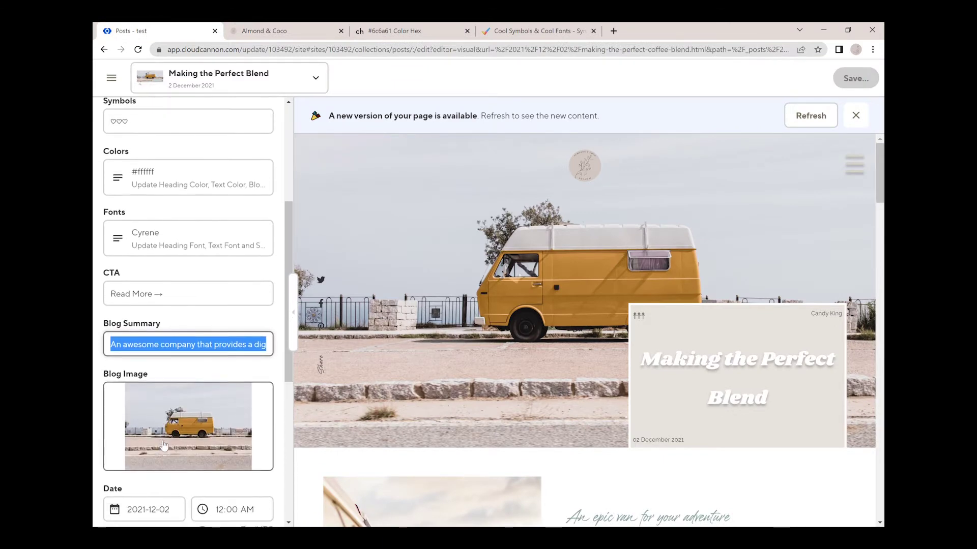
scroll(173, 346, "down", 1)
key("BackSpace")
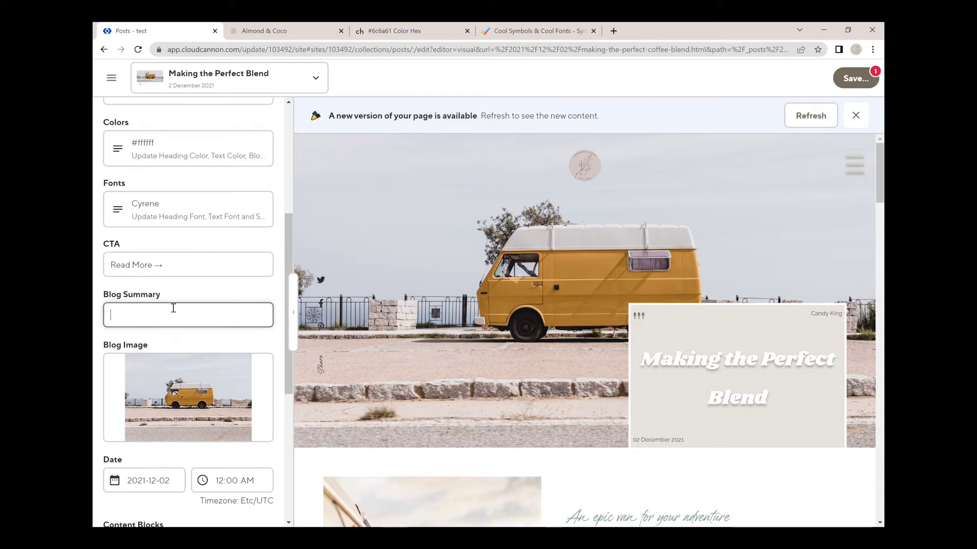
type("Lea")
type("the most sustainably sourced coffee beans!")
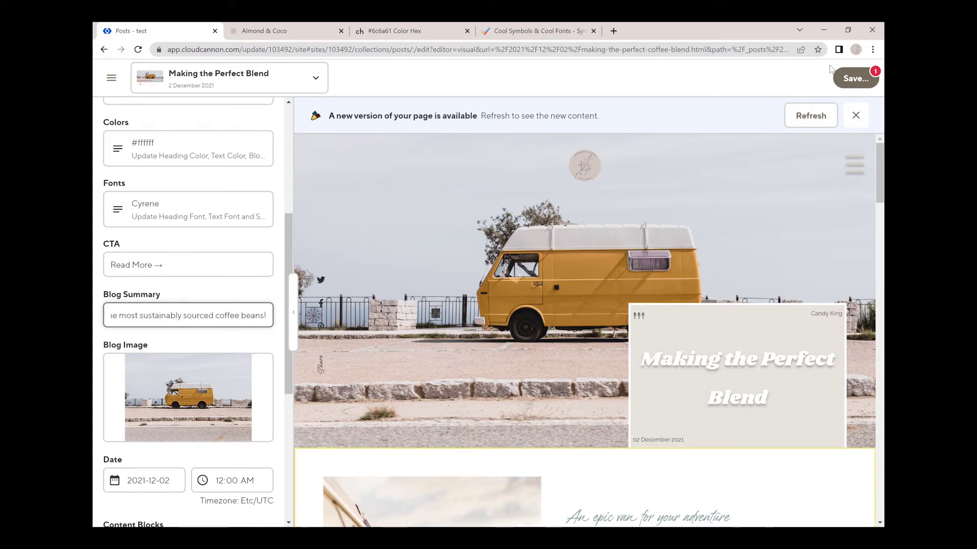
left_click(864, 79)
left_click(640, 275)
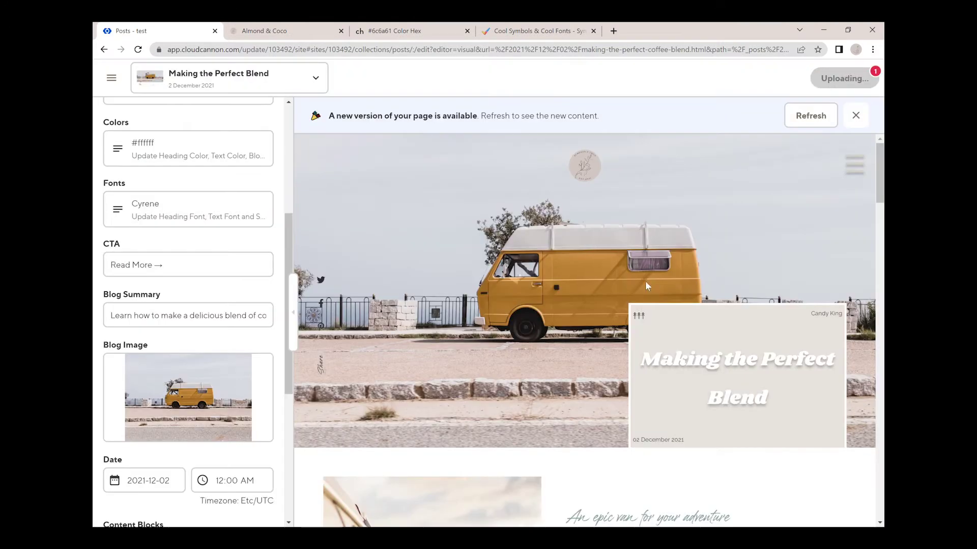
Step: Replace the blog image with the existing file the-perfect-blend.png from the the-perfect-blend images folder
left_click(199, 374)
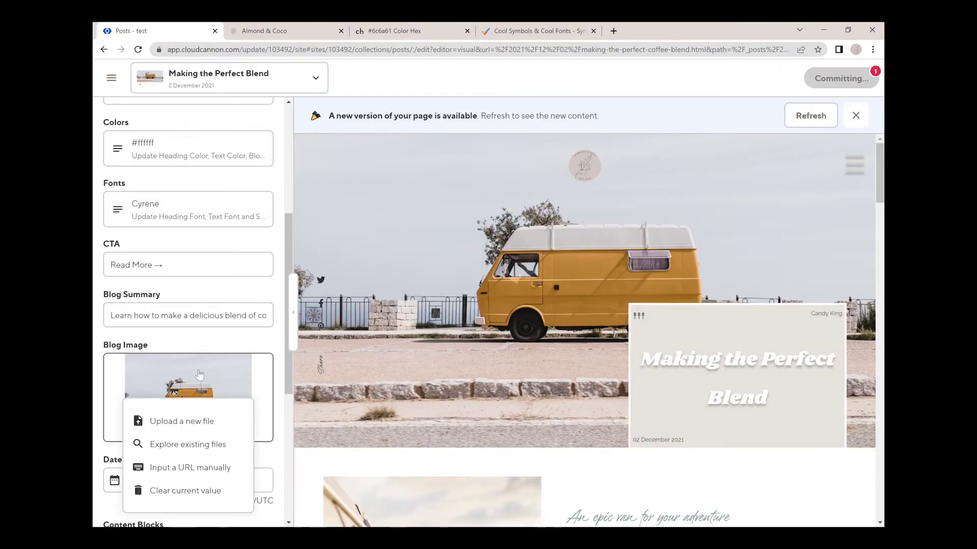
left_click(194, 446)
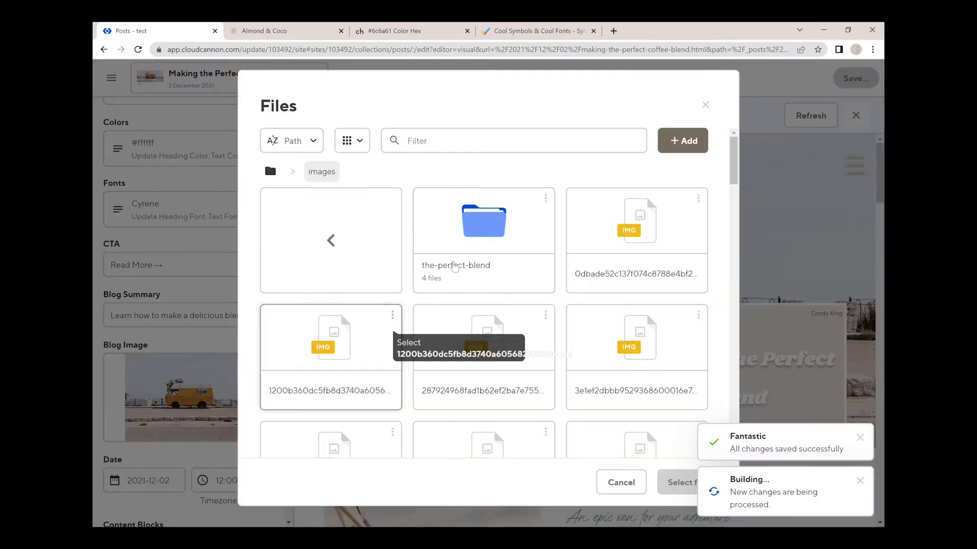
left_click(485, 222)
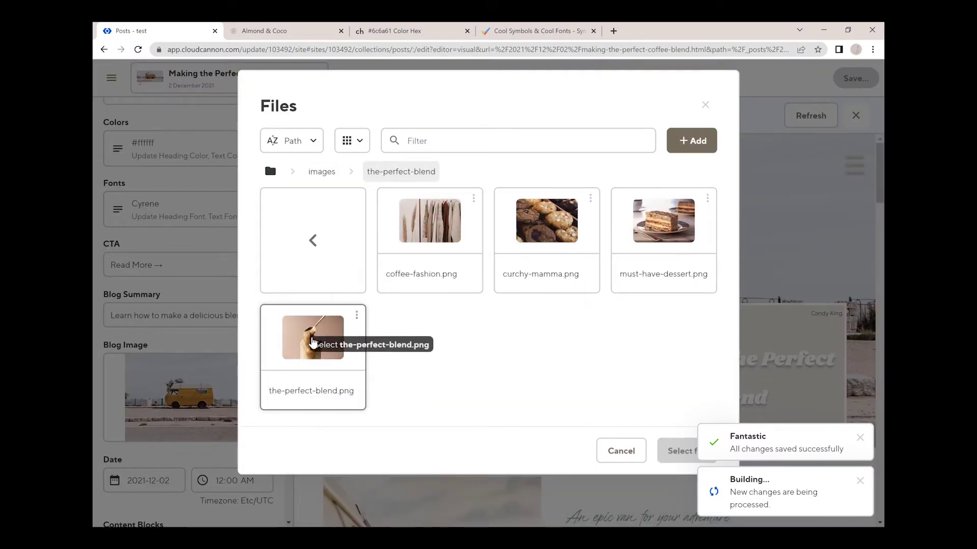
left_click(317, 342)
left_click(668, 457)
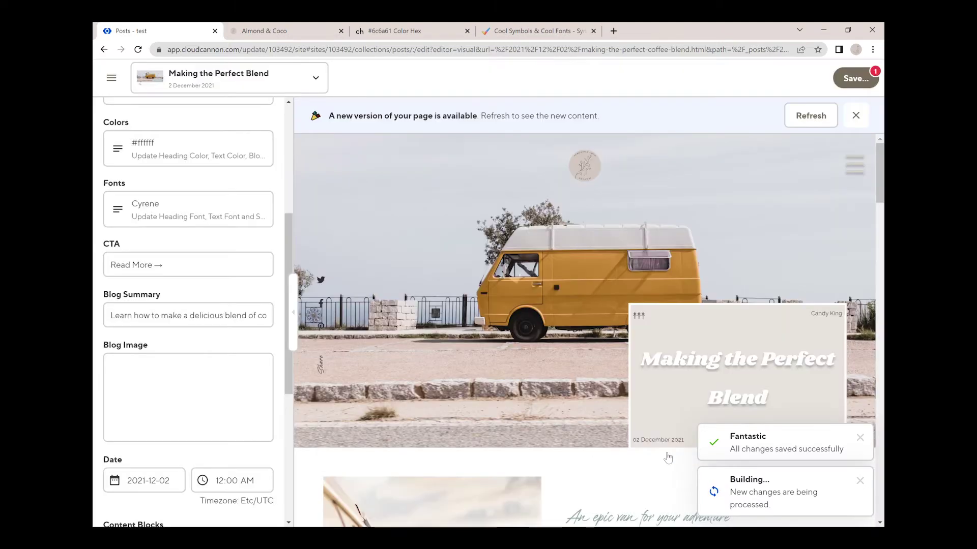
Step: Set the post's date to 2022-11-21 and save the changes
scroll(252, 446, "down", 2)
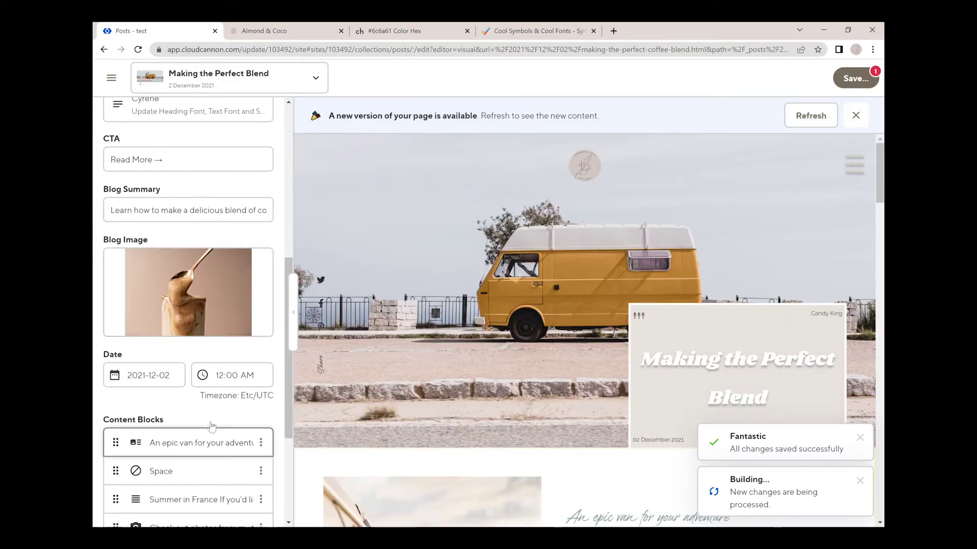
left_click(170, 383)
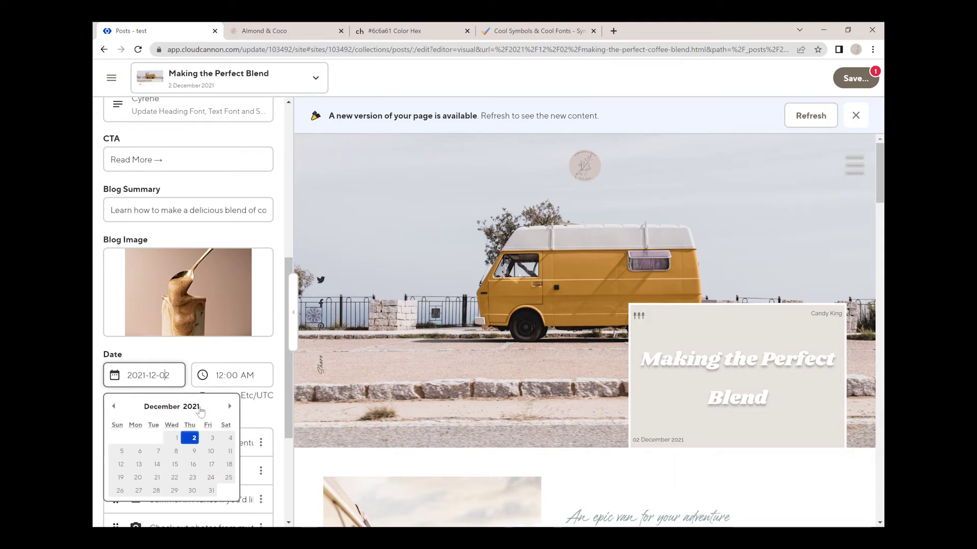
left_click(229, 406)
left_click(230, 406)
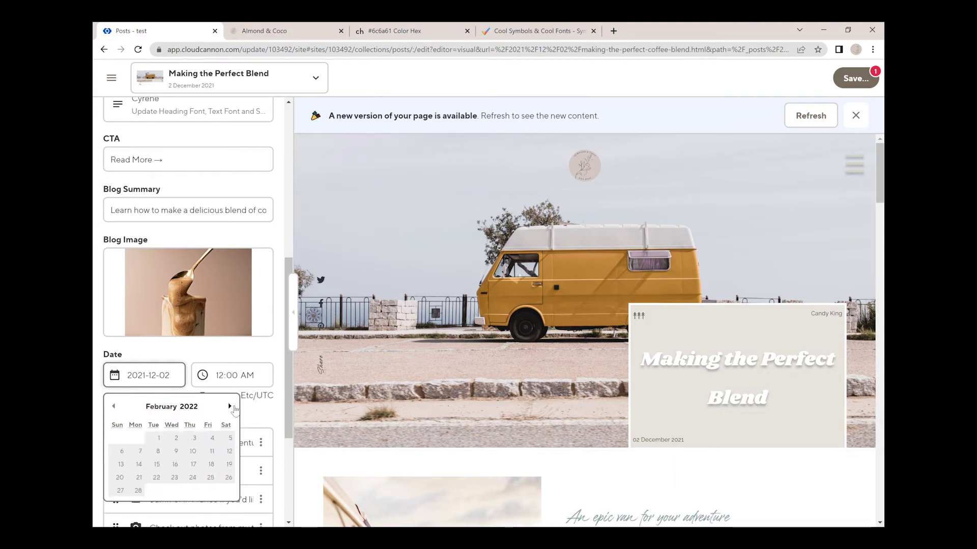
left_click(229, 406)
left_click(230, 406)
left_click(229, 406)
left_click(229, 406)
left_click(230, 406)
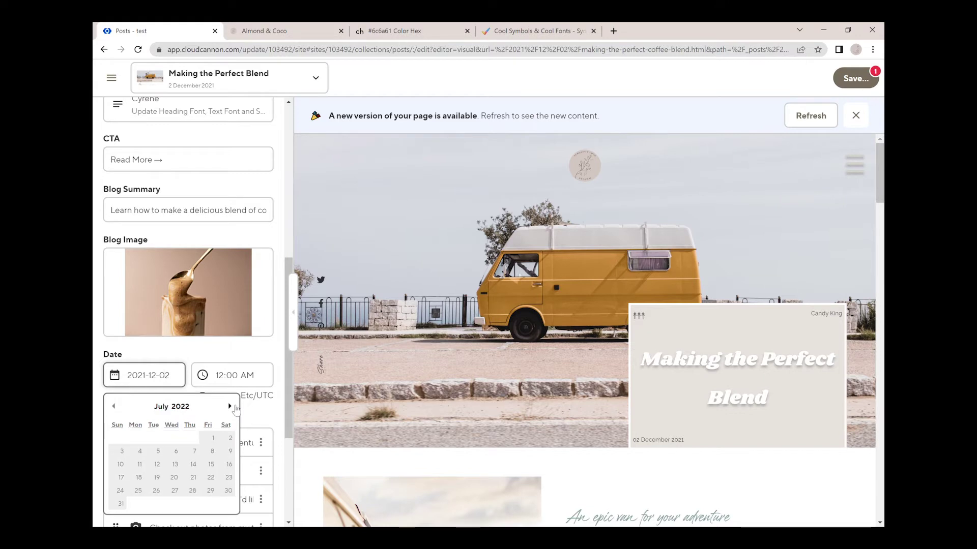
left_click(229, 406)
left_click(235, 406)
left_click(235, 406)
left_click(234, 406)
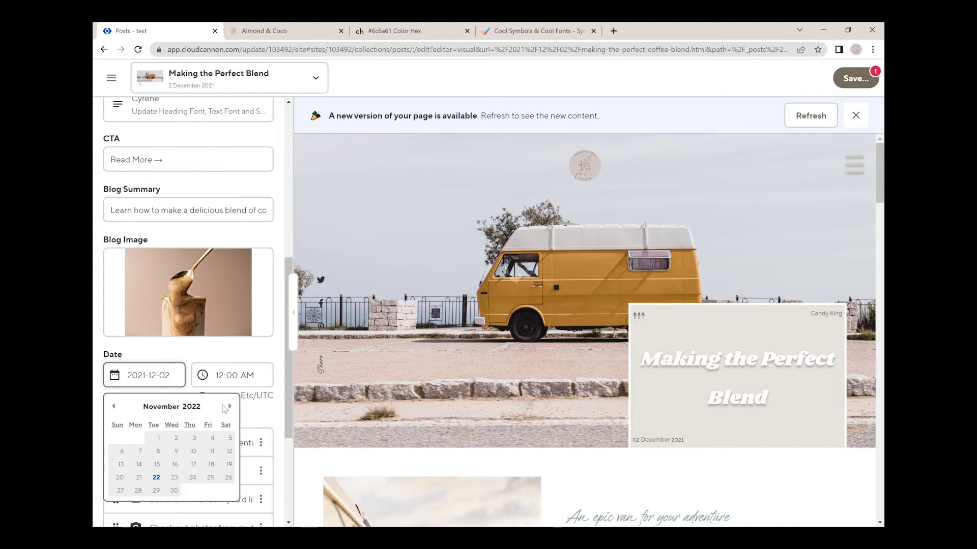
left_click(138, 478)
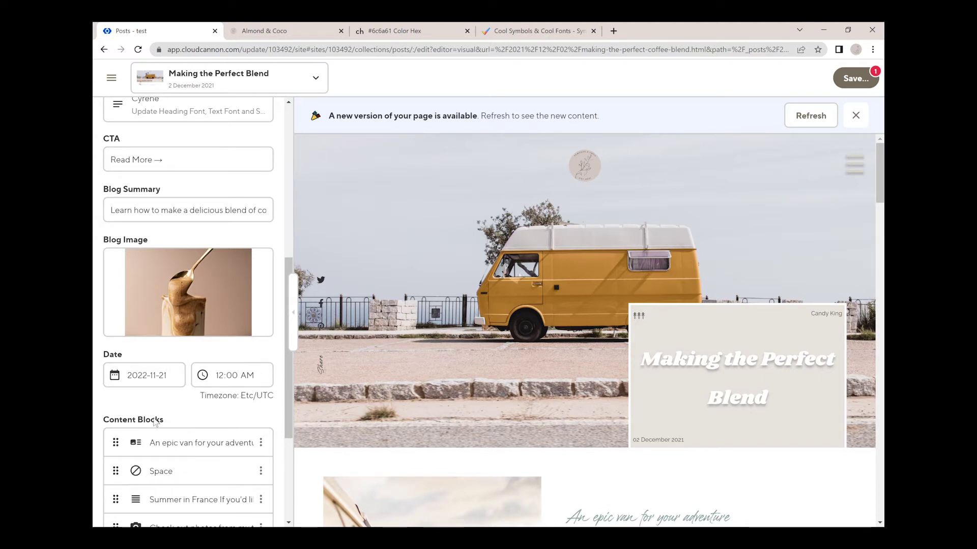
scroll(195, 402, "down", 4)
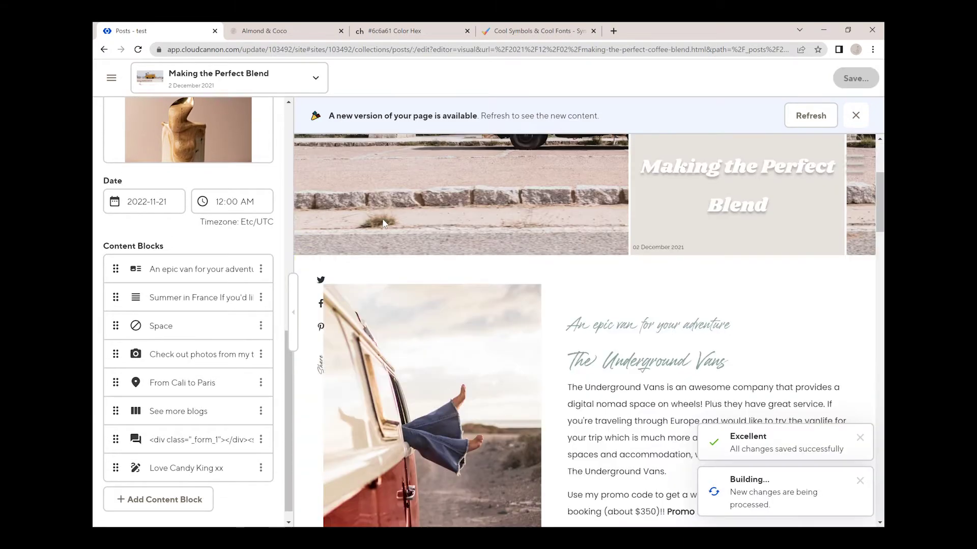
Step: Reload the live Almond & Coco site and open the Making the Perfect Blend post from the Recent Blogs section
left_click(270, 31)
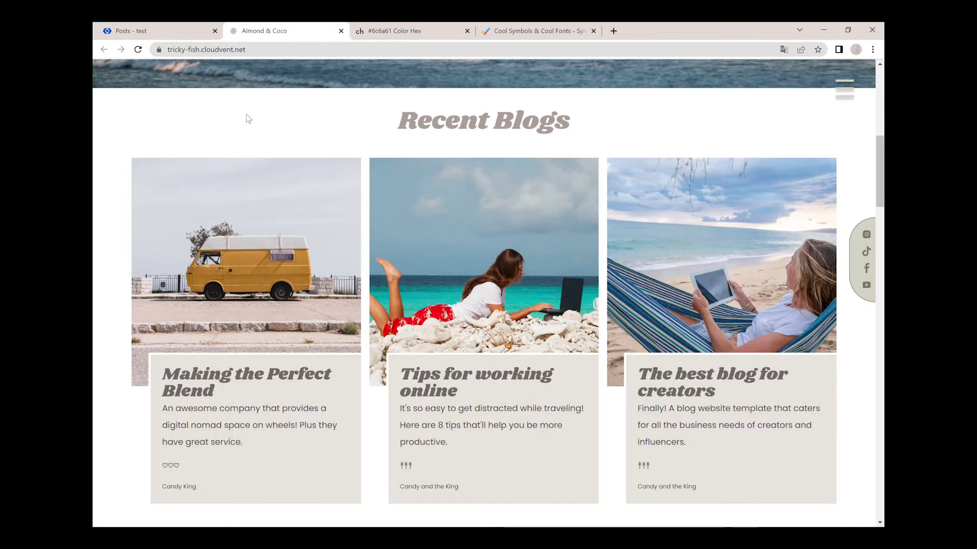
key("F5")
left_click(232, 244)
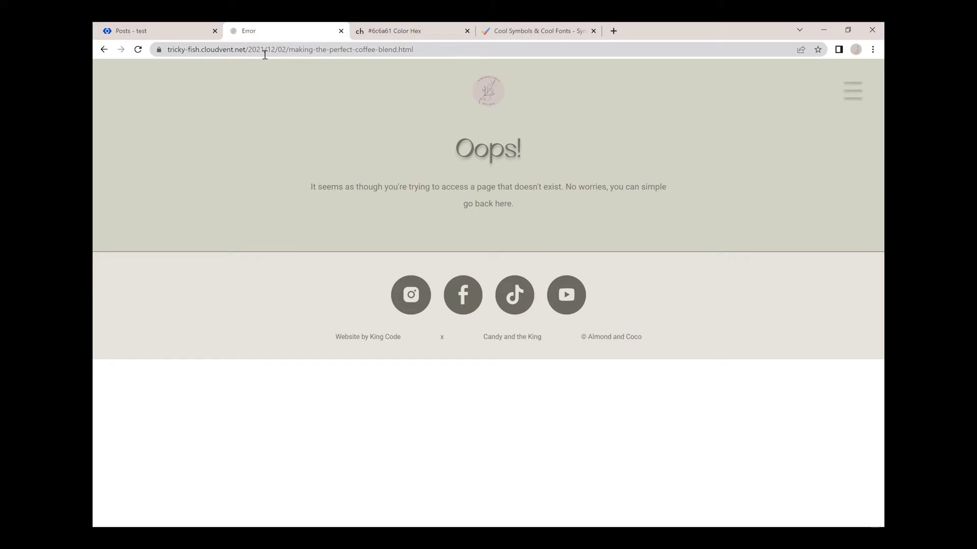
Step: Switch back to the CloudCannon editor, leave the Making the Perfect Blend post and open the Posts collection
left_click(186, 35)
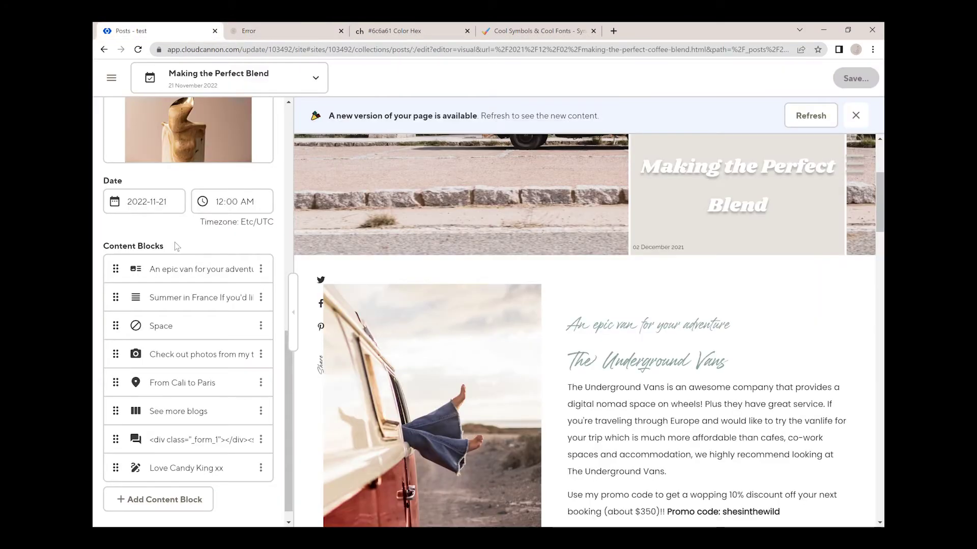
scroll(163, 213, "up", 3)
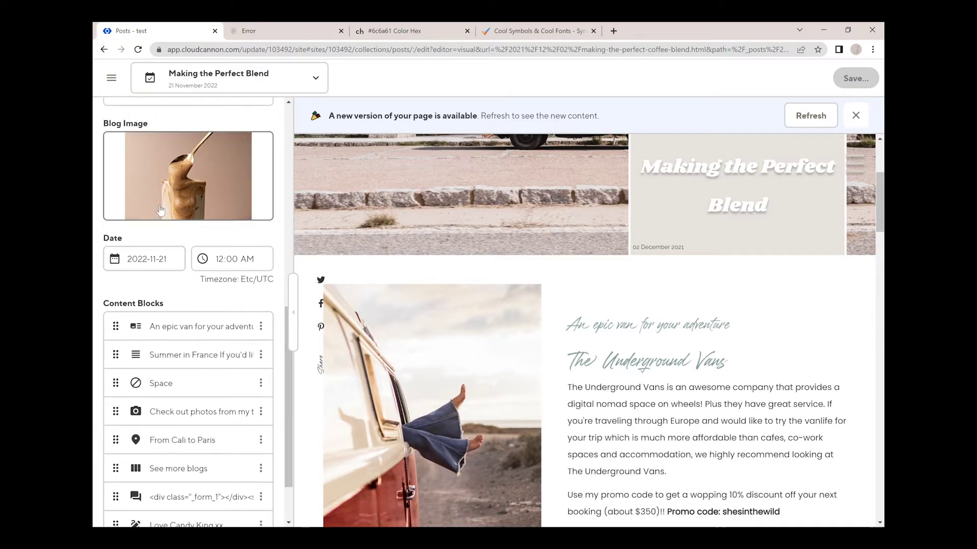
scroll(160, 210, "up", 9)
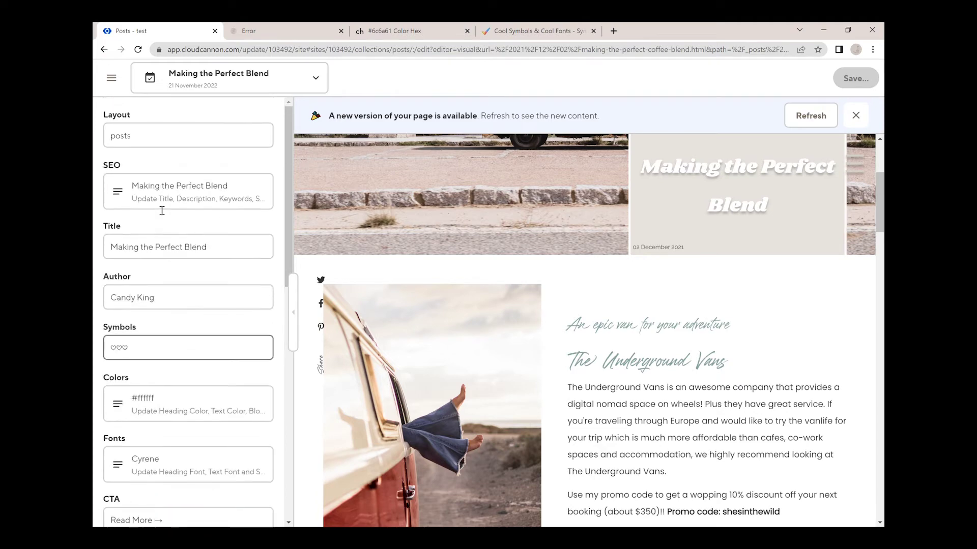
left_click(111, 77)
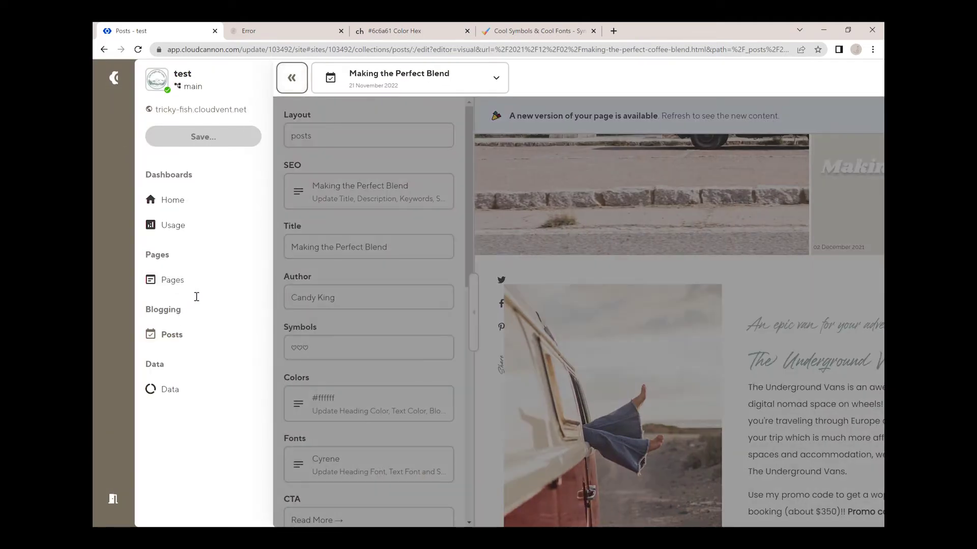
left_click(185, 341)
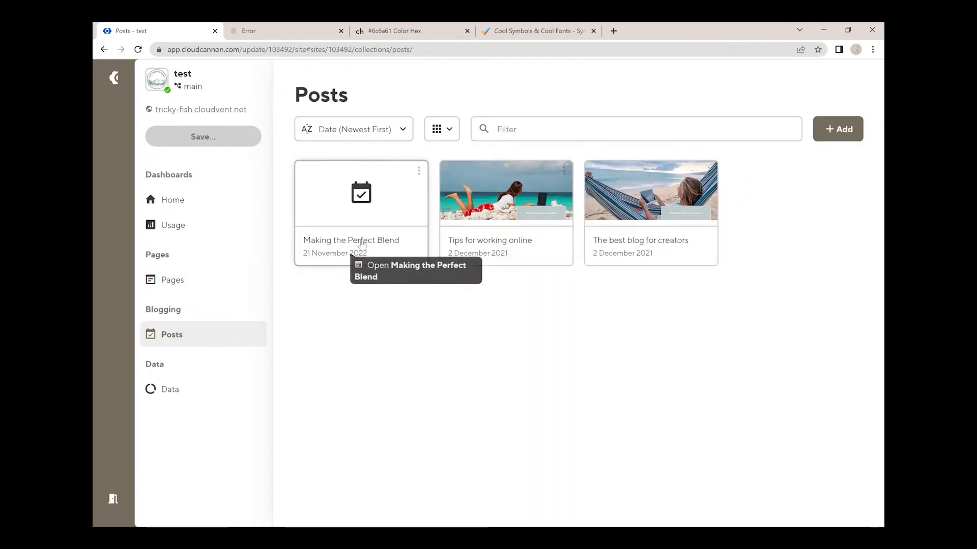
Step: Rename the Making the Perfect Blend post file to 2022-11-21-making-the-perfect-coffee-blend.html
left_click(419, 172)
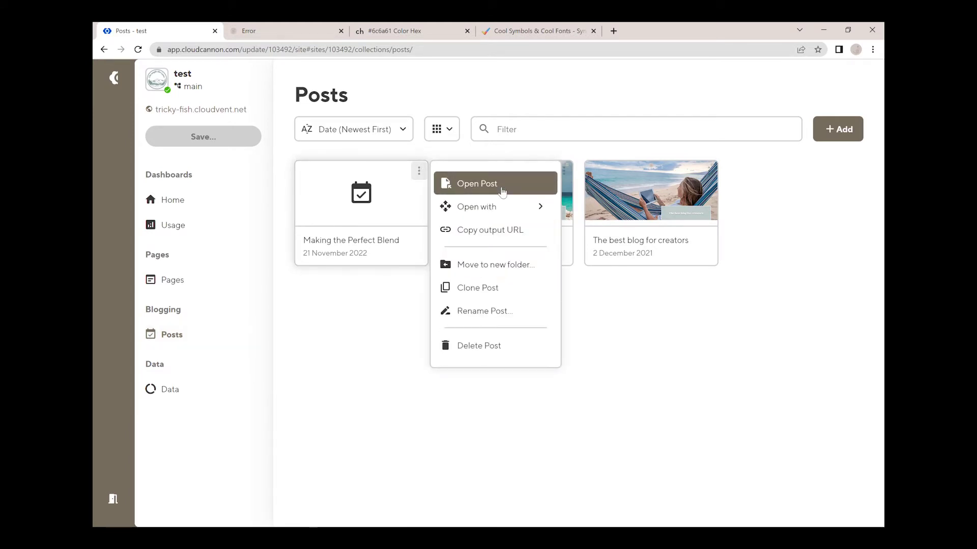
left_click(496, 311)
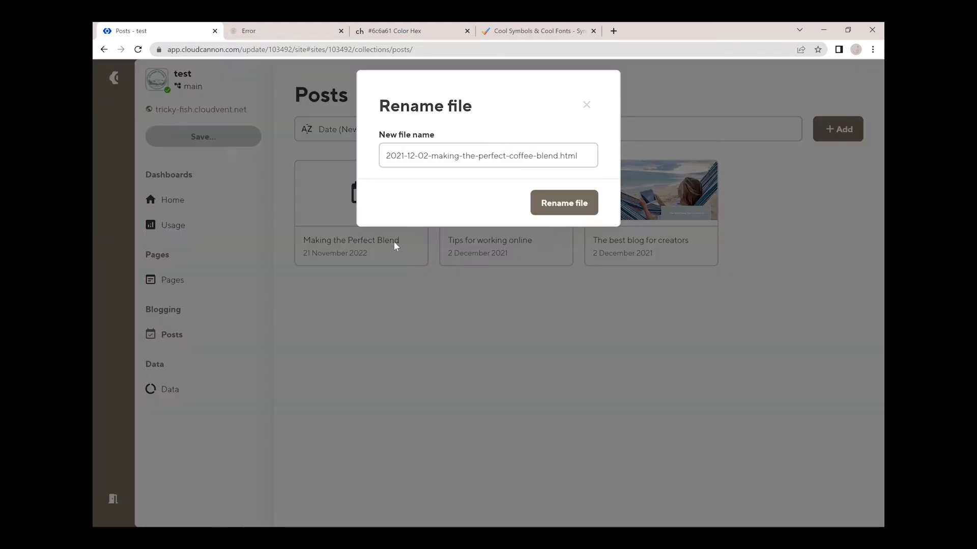
left_click(410, 161)
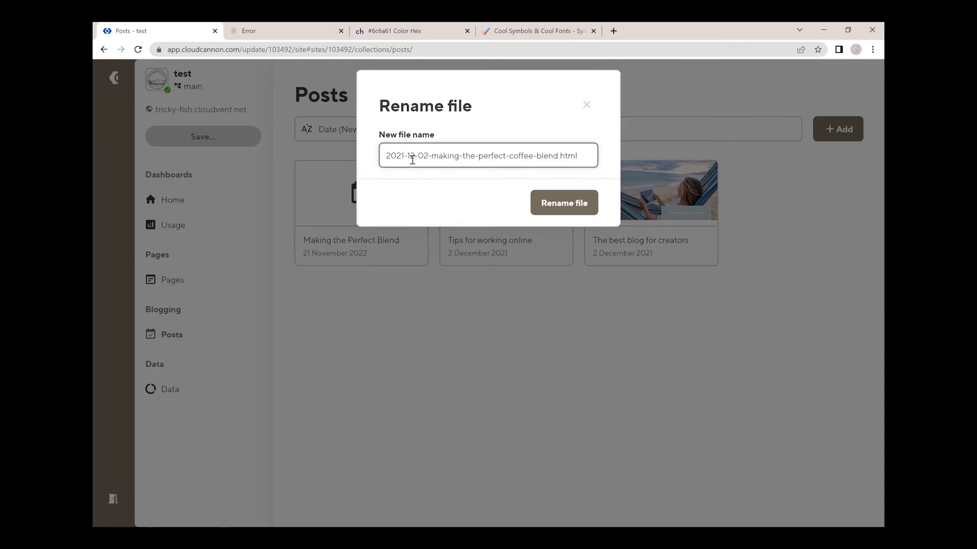
key("BackSpace")
type("2")
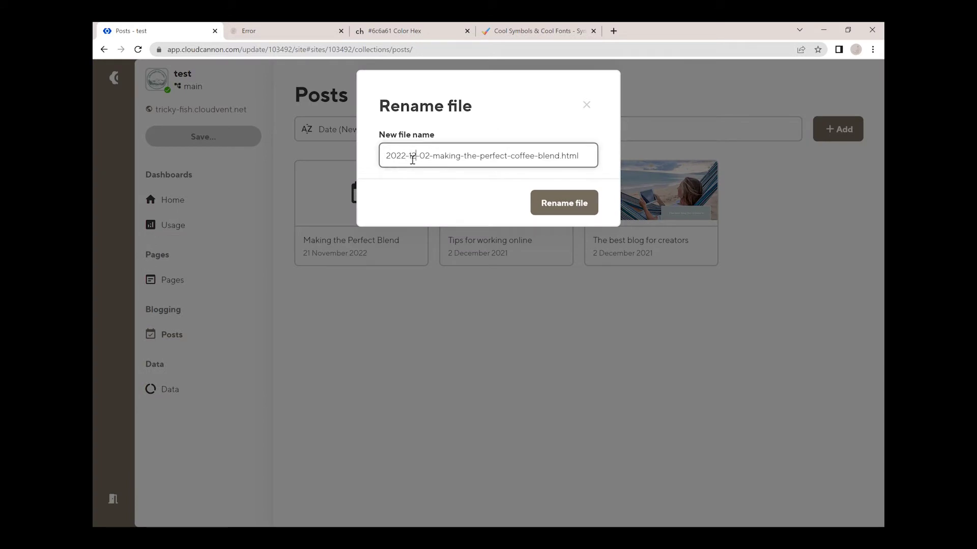
key("BackSpace")
type("1")
key("BackSpace")
key("BackSpace")
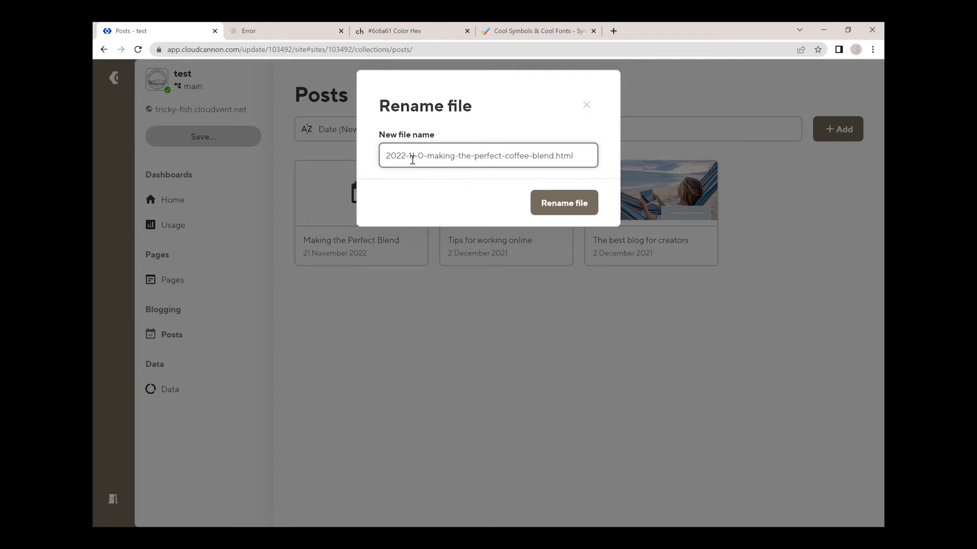
type("21")
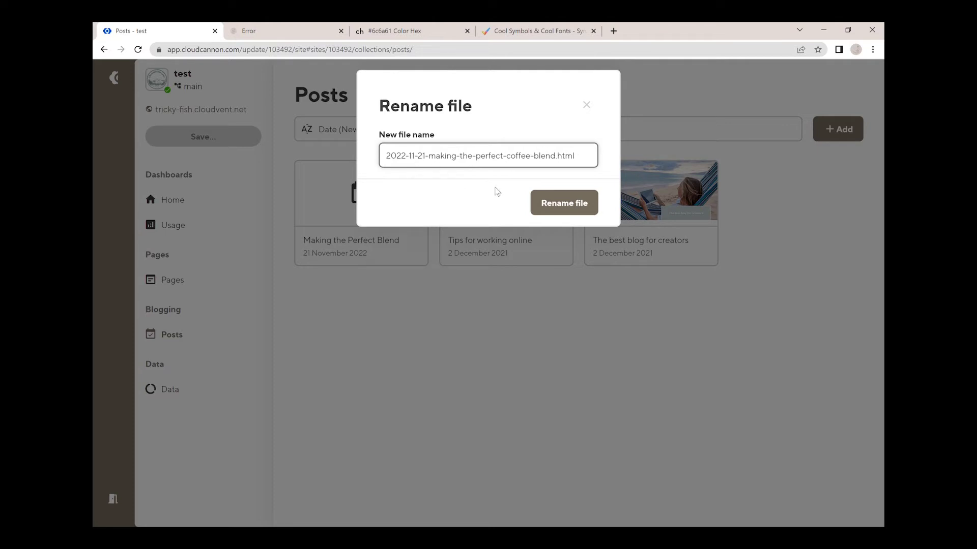
left_click(580, 204)
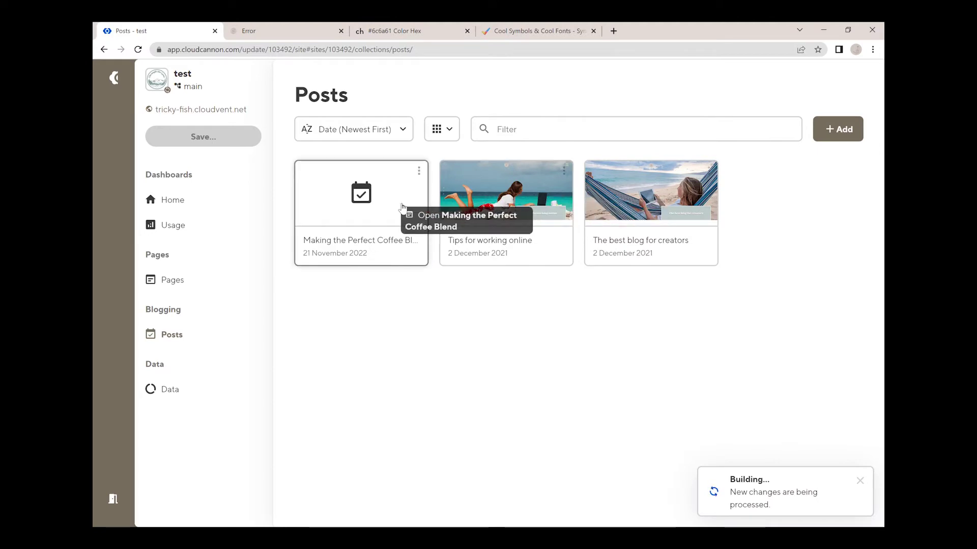
Step: Open the renamed post, return to the Posts collection and reopen the post in the visual editor
left_click(400, 207)
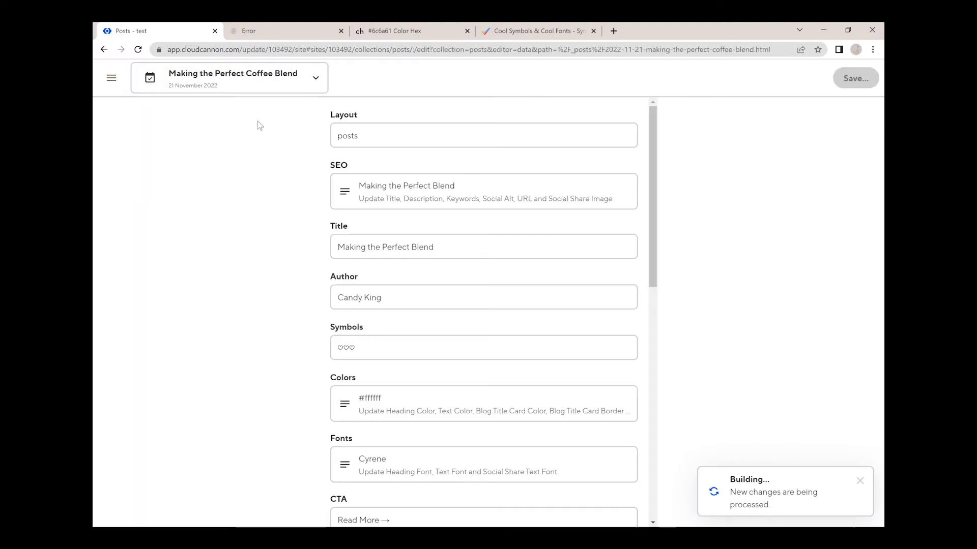
scroll(568, 421, "down", 4)
scroll(568, 421, "down", 4)
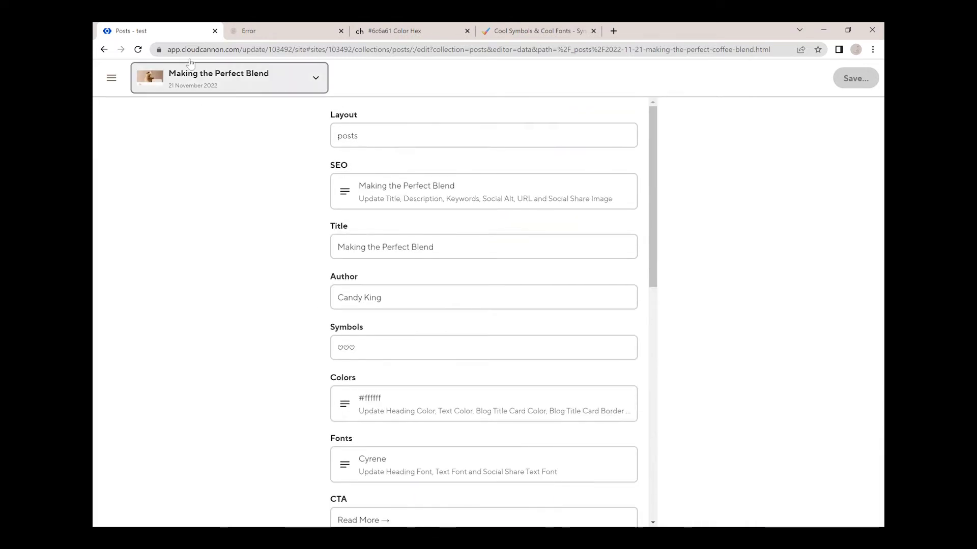
left_click(104, 51)
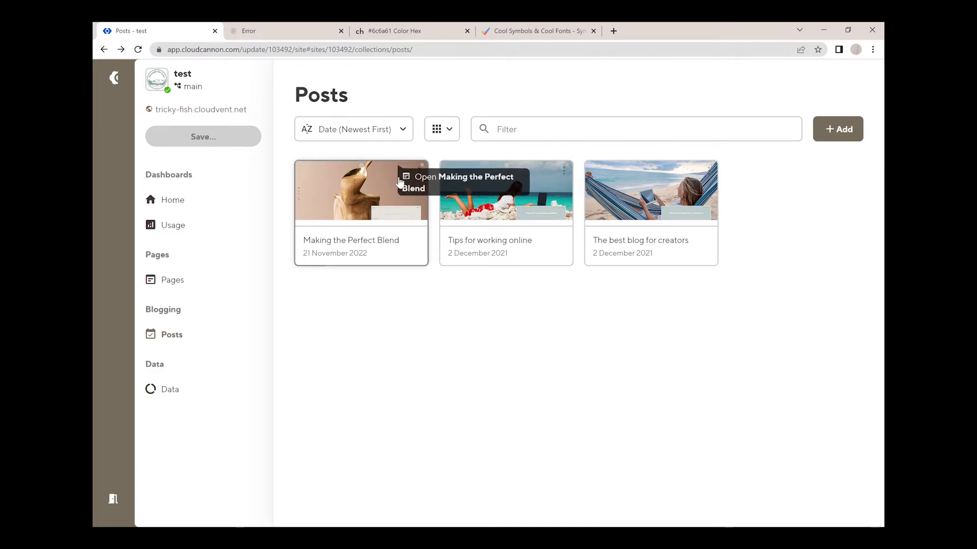
left_click(408, 207)
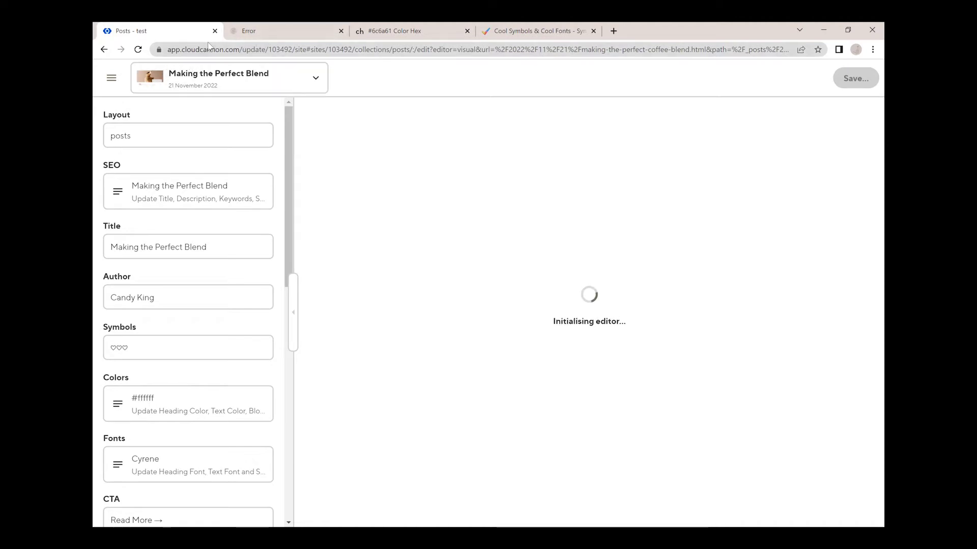
Step: On the live Almond & Coco site, open the Making the Perfect Blend post from Recent Blogs and look over the page
left_click(244, 36)
left_click(104, 49)
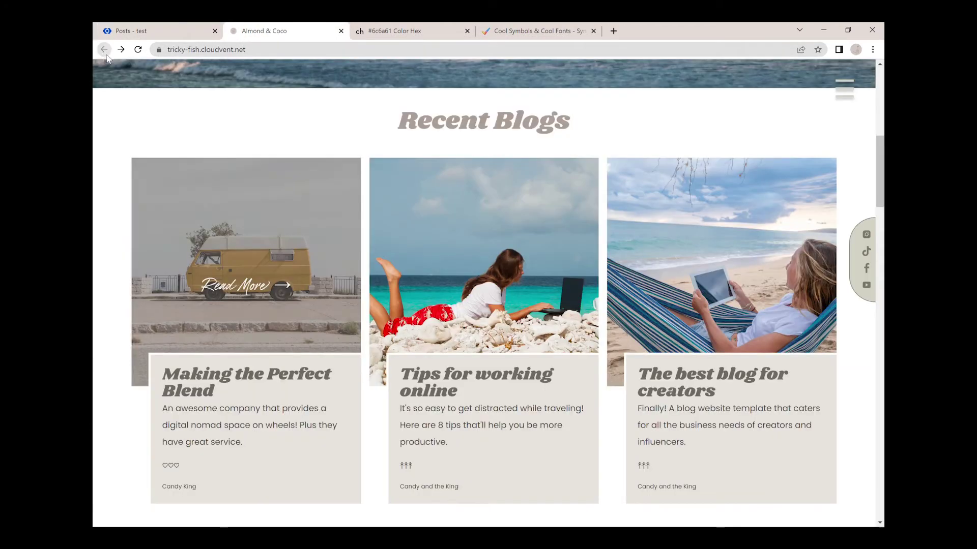
left_click(230, 246)
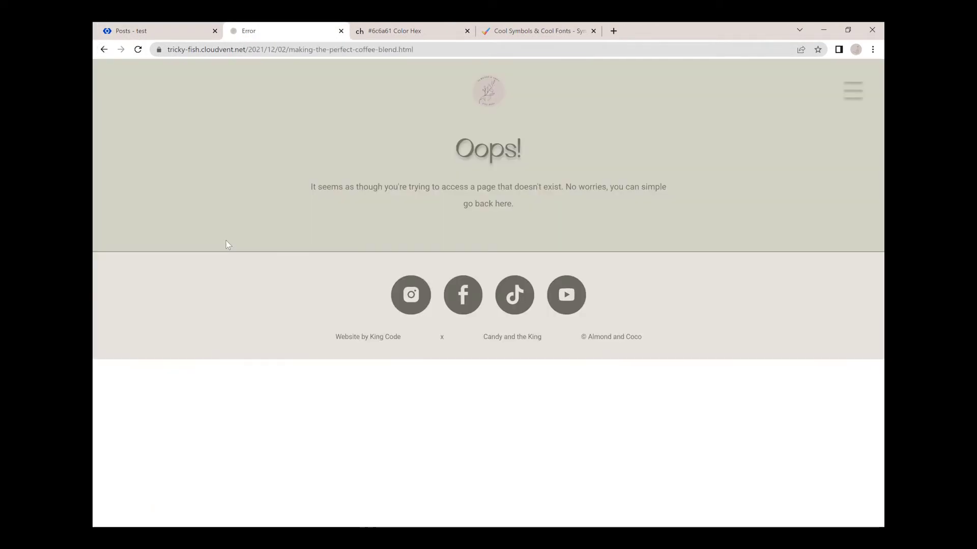
left_click(104, 50)
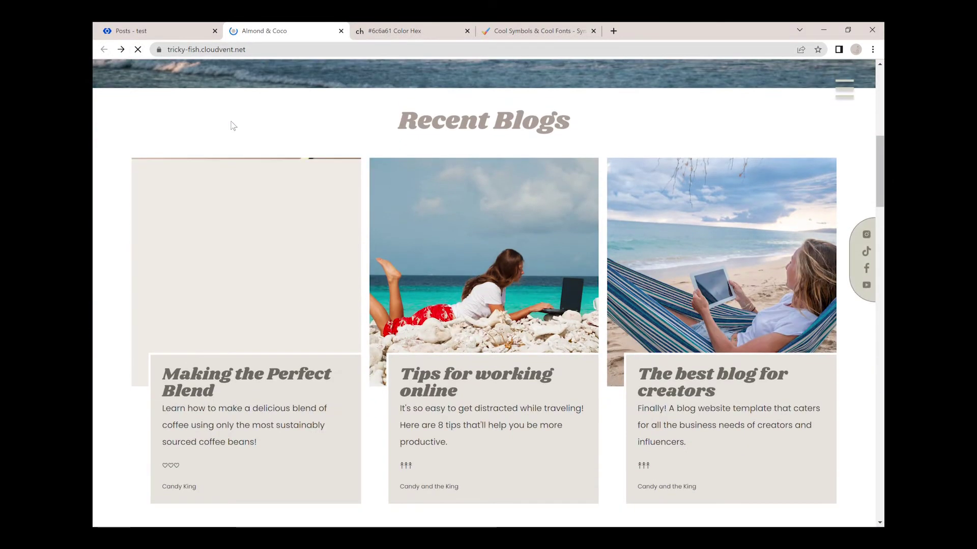
mouse_move(243, 213)
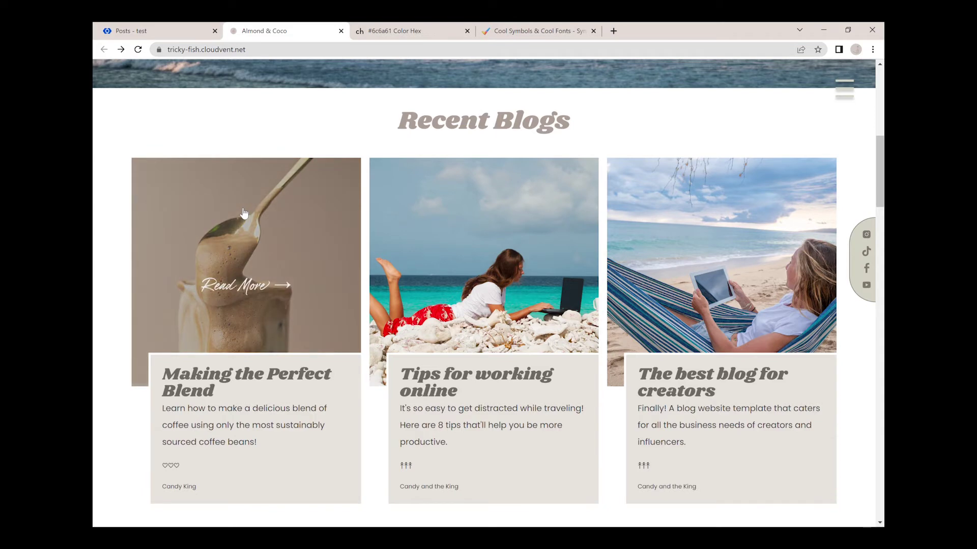
left_click(244, 213)
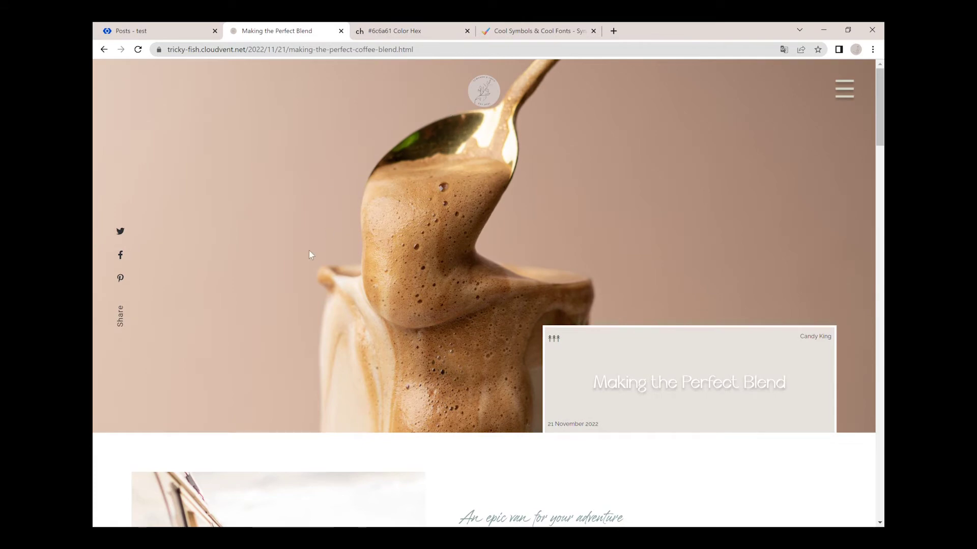
scroll(309, 250, "down", 8)
scroll(309, 250, "up", 8)
scroll(145, 333, "down", 5)
scroll(145, 334, "up", 5)
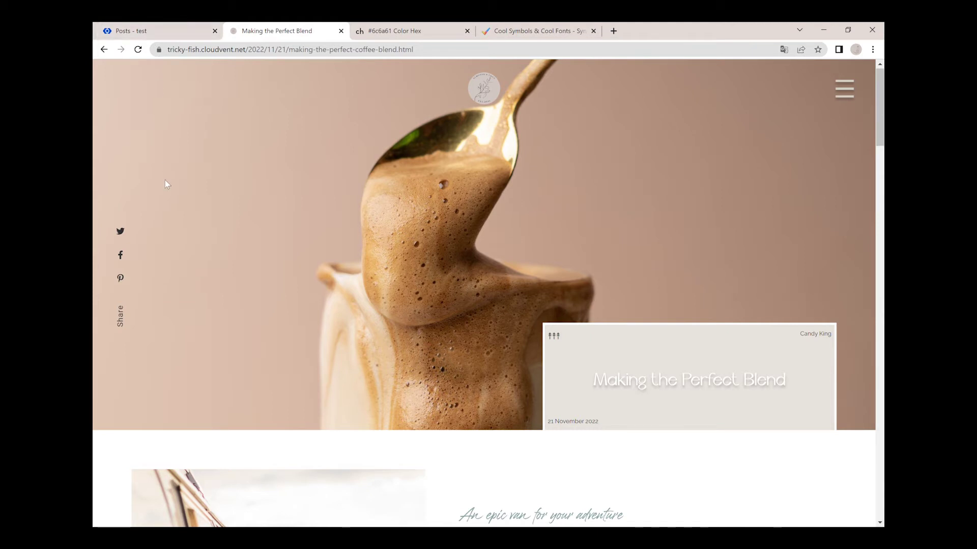
Step: Switch to CloudCannon, open the Making the Perfect Blend post and examine its page preview and content blocks
left_click(138, 30)
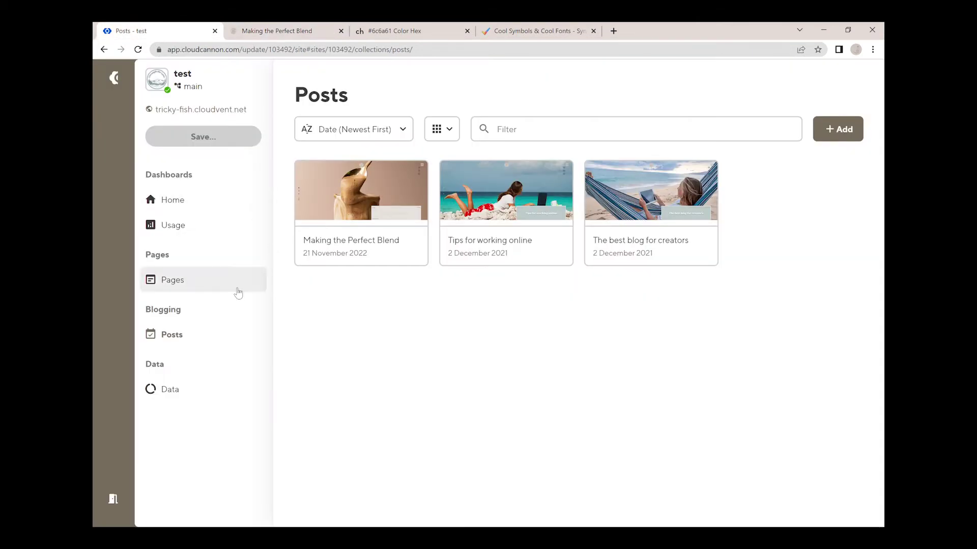
left_click(356, 189)
scroll(440, 430, "down", 4)
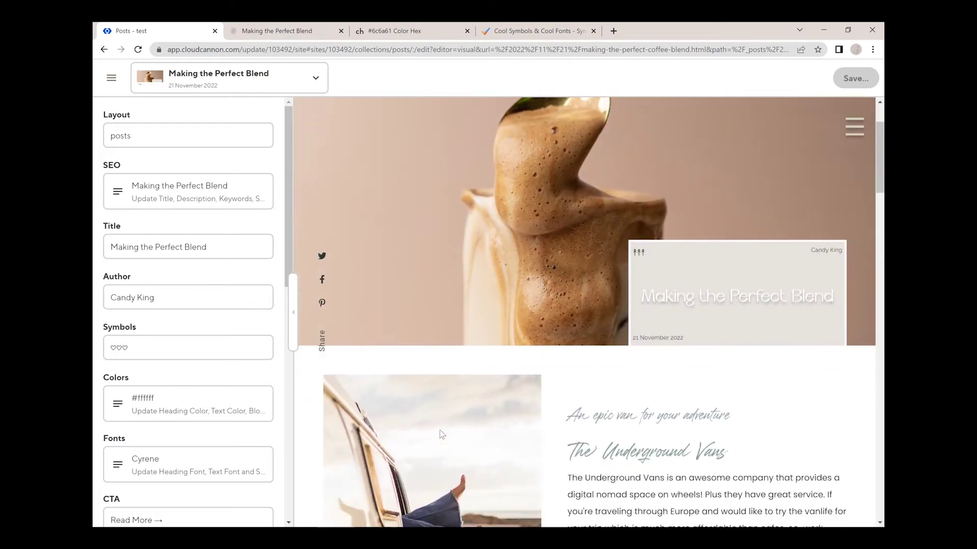
scroll(553, 333, "down", 3)
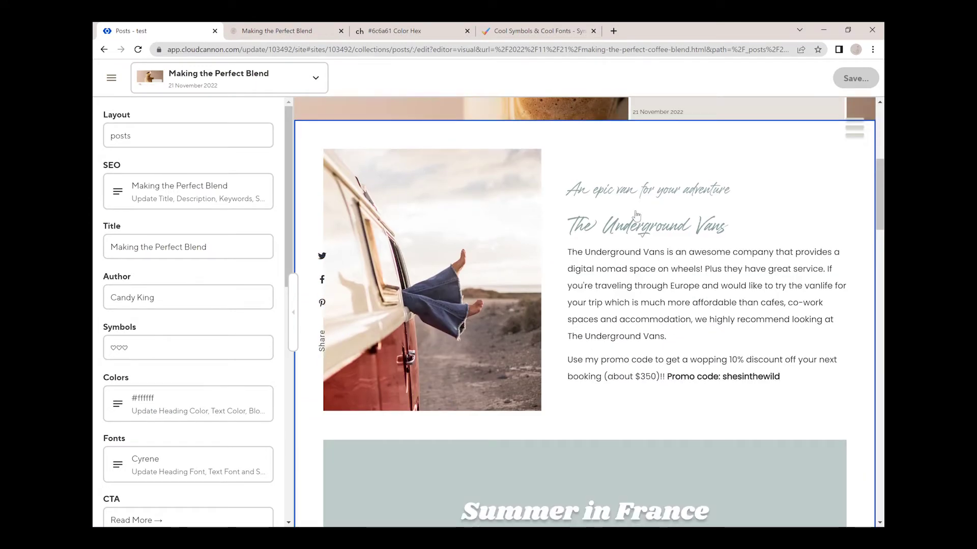
scroll(229, 407, "down", 10)
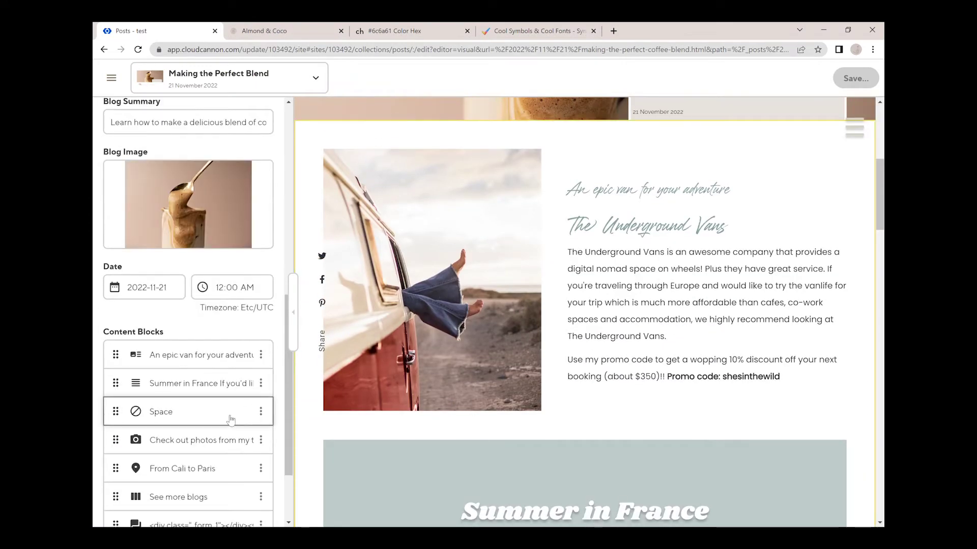
scroll(229, 416, "down", 2)
scroll(230, 419, "down", 1)
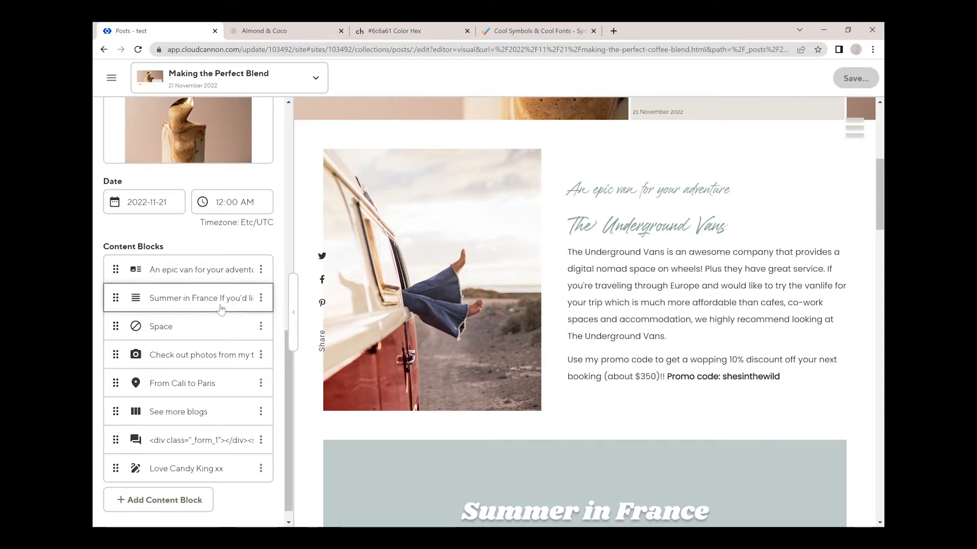
Step: Open the "An epic van for your adventure" content block to view its settings, and return to the content block list
left_click(219, 272)
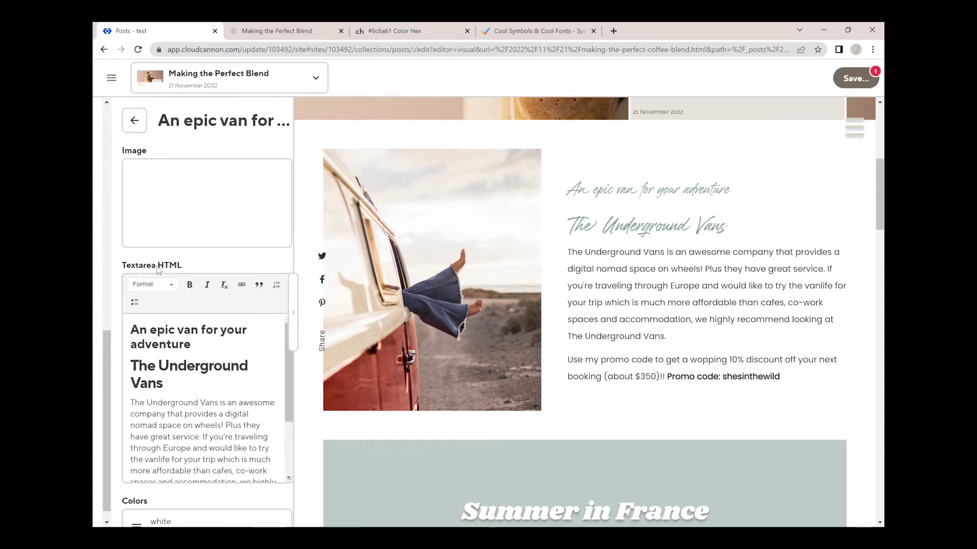
scroll(525, 428, "down", 8)
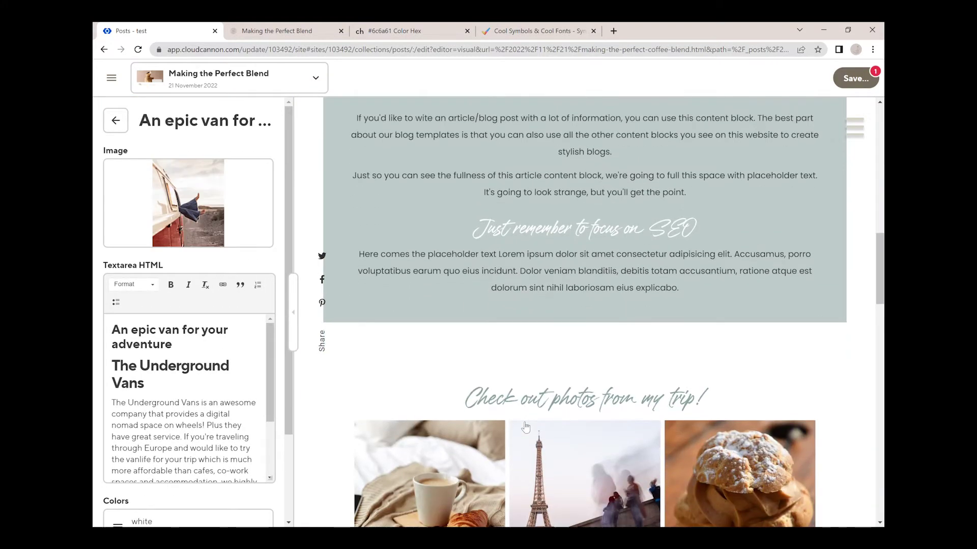
scroll(526, 427, "up", 5)
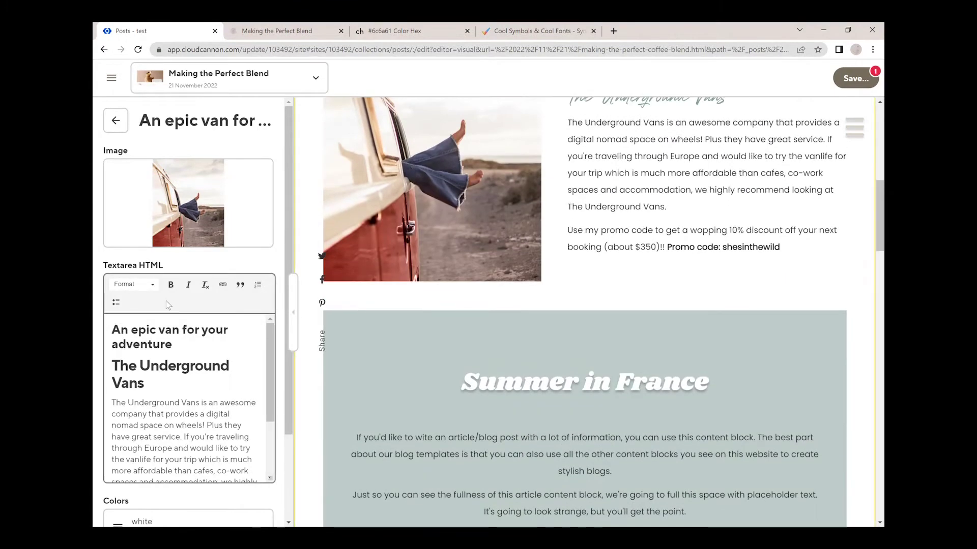
left_click(120, 127)
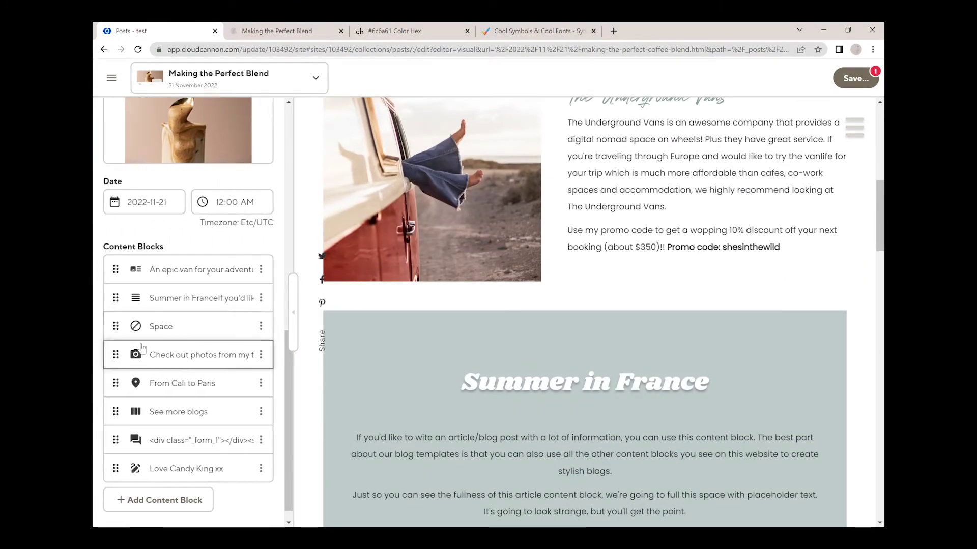
Step: Move the Space block to the start of the content blocks, above the epic van block, and save the changes
left_click_drag(116, 326, 124, 273)
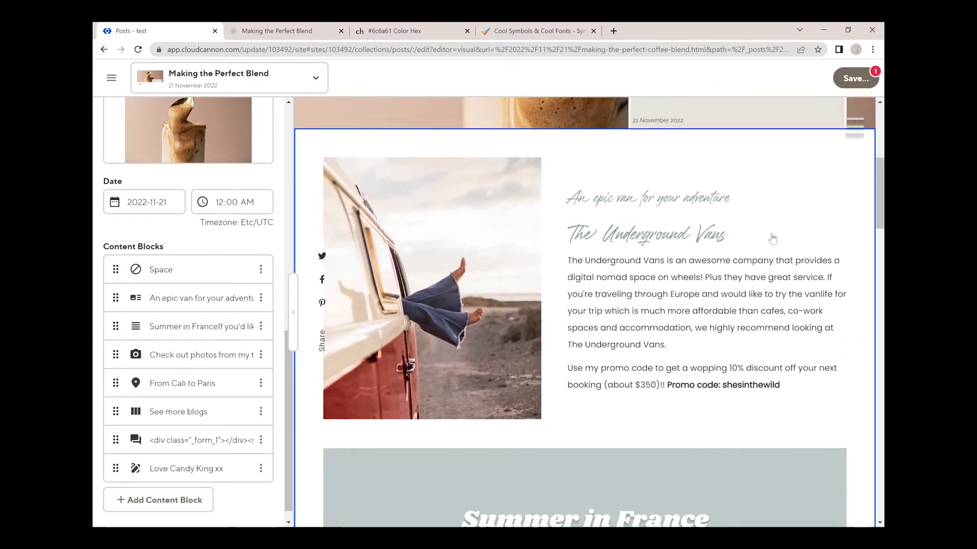
left_click(875, 83)
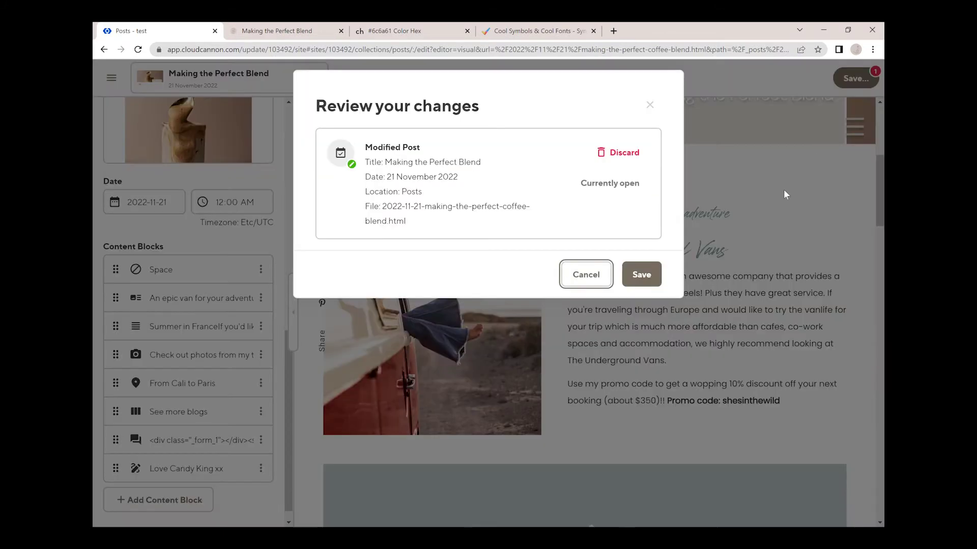
left_click(641, 275)
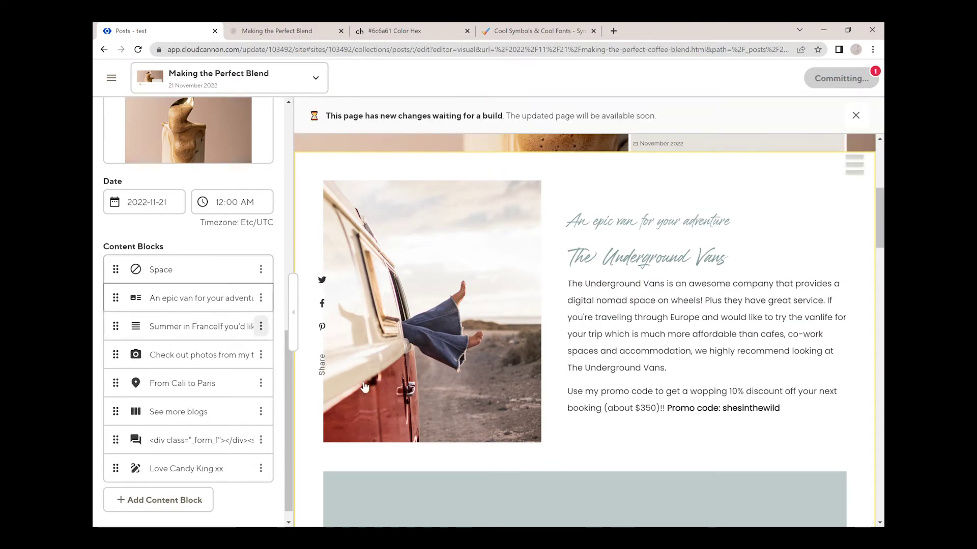
scroll(469, 441, "down", 4)
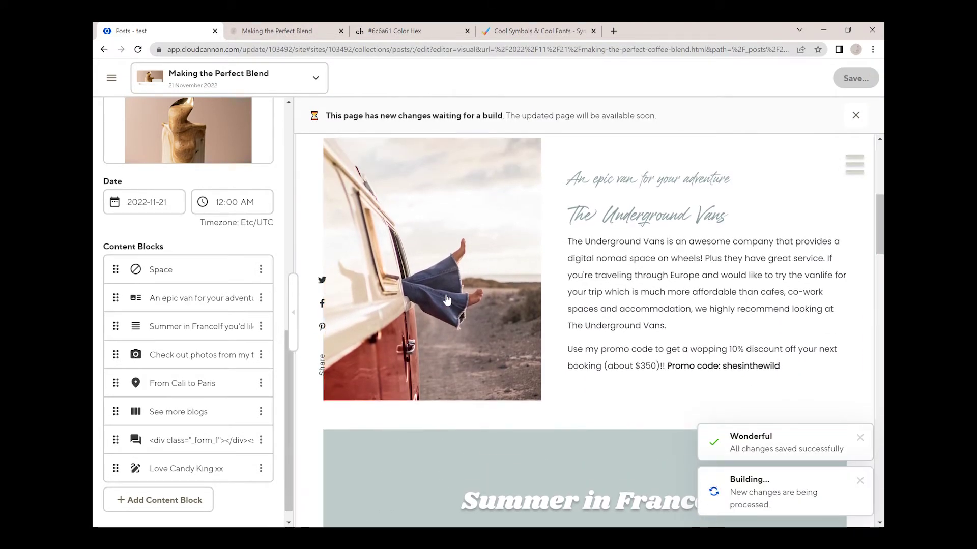
Step: Look over the live Making the Perfect Blend page, checking the spacing between the header and the first content block
left_click(304, 29)
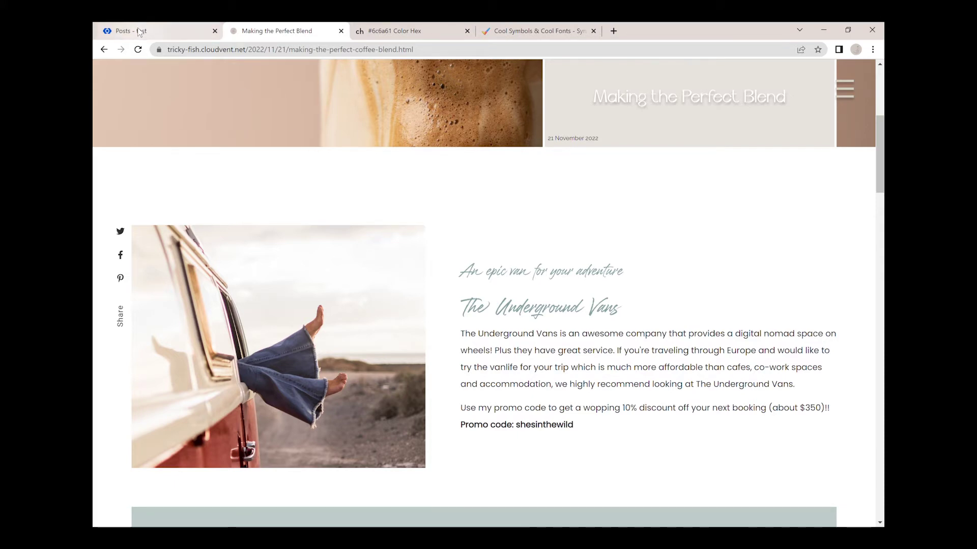
scroll(320, 288, "down", 7)
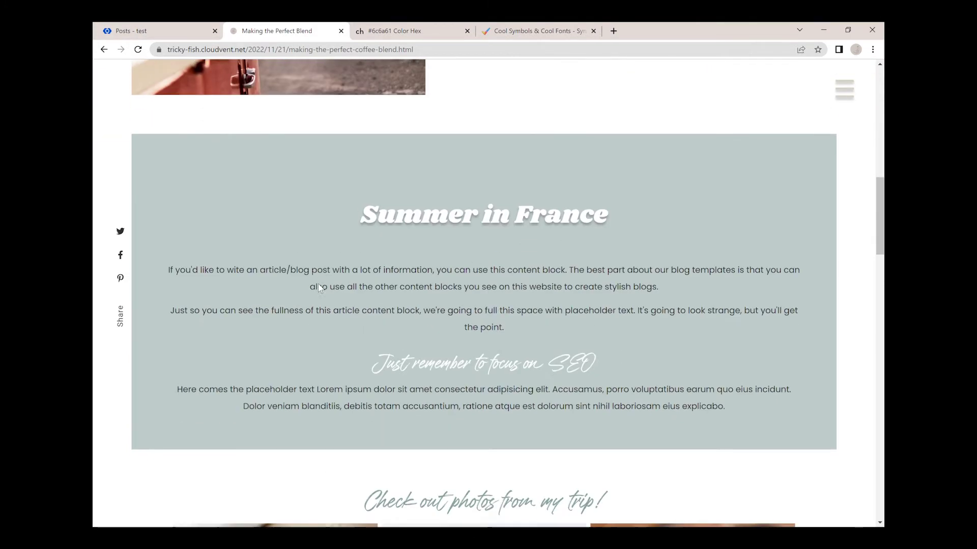
scroll(319, 288, "down", 4)
scroll(318, 283, "up", 20)
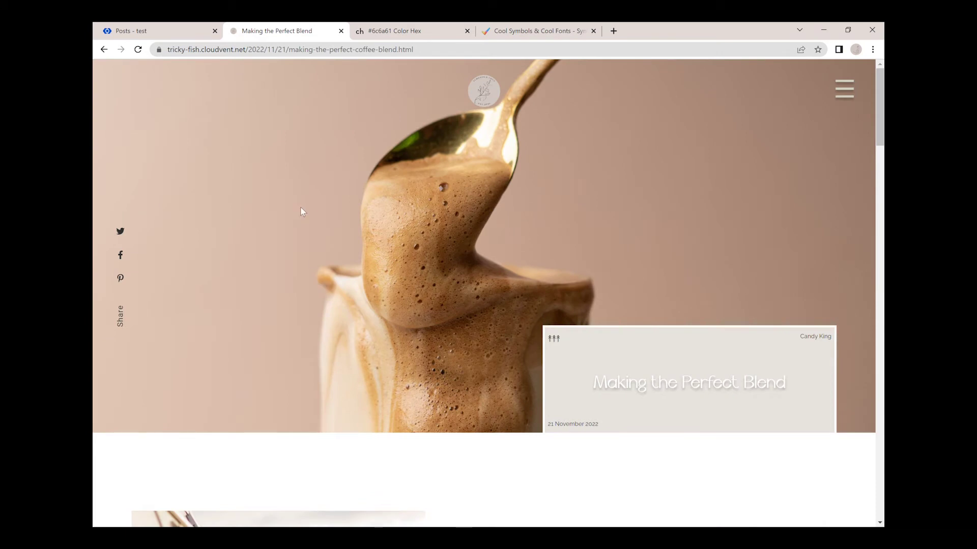
scroll(300, 212, "down", 2)
Step: Switch to CloudCannon and delete the Space block from the post's content blocks
left_click(155, 29)
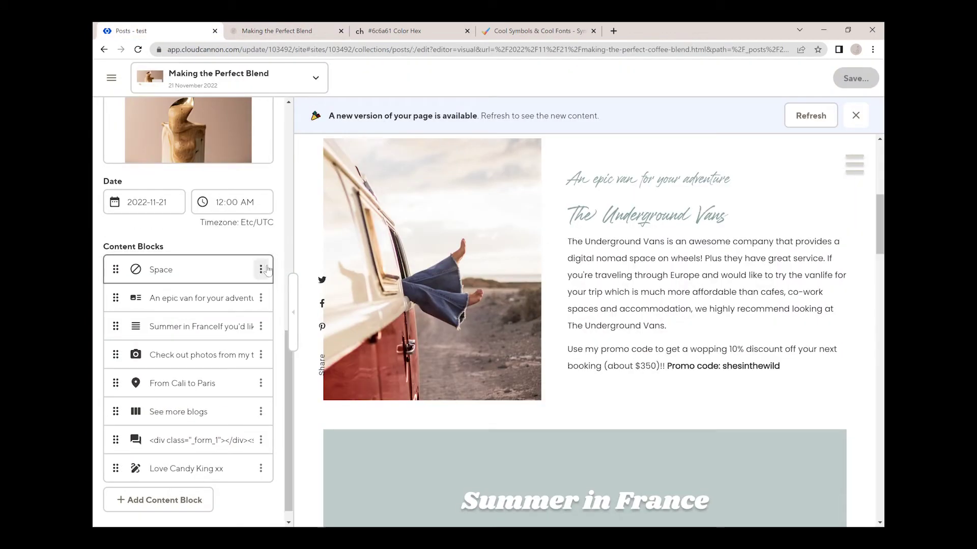
left_click(261, 269)
left_click(302, 386)
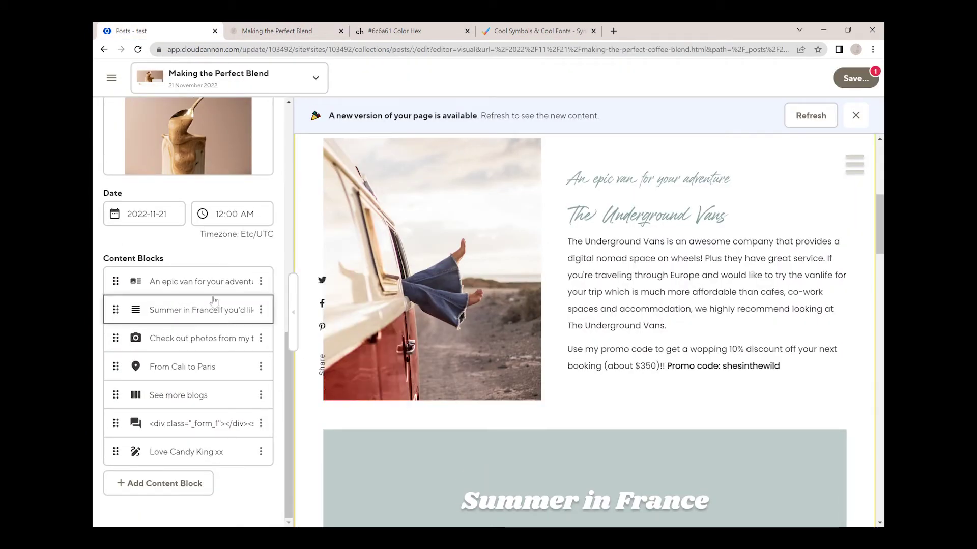
Step: Replace the image of the "An epic van for your adventure" block with the existing file curchy-mamma.png from images/the-perfect-blend
left_click(200, 287)
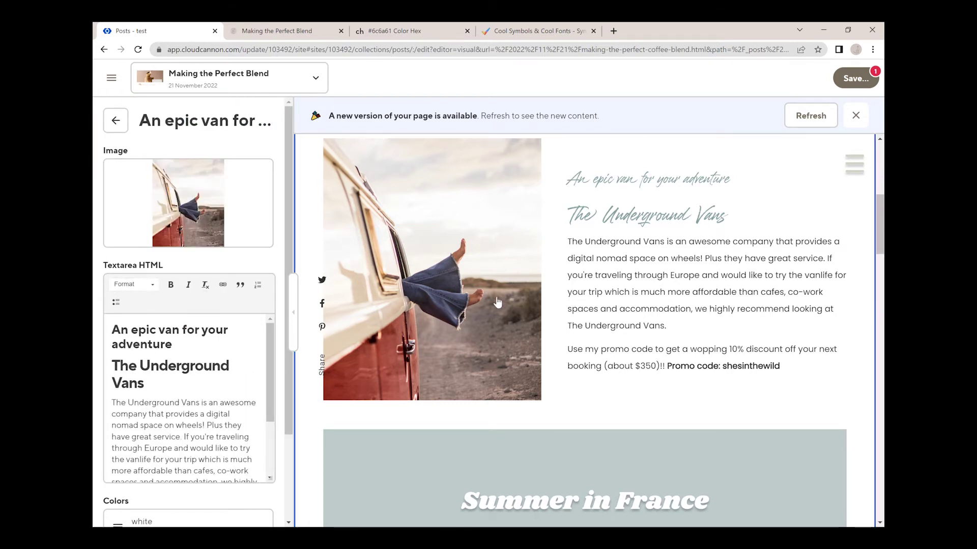
left_click(188, 204)
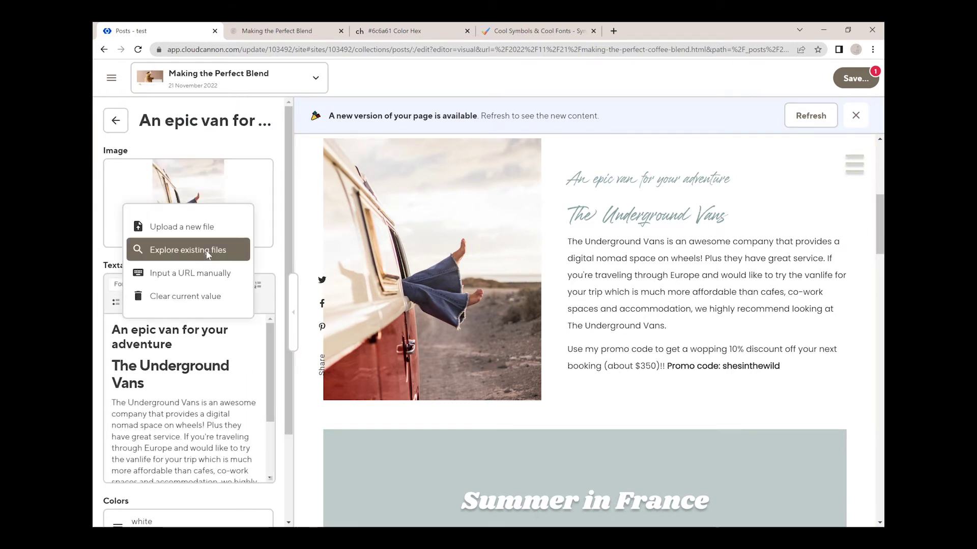
left_click(209, 250)
left_click(433, 253)
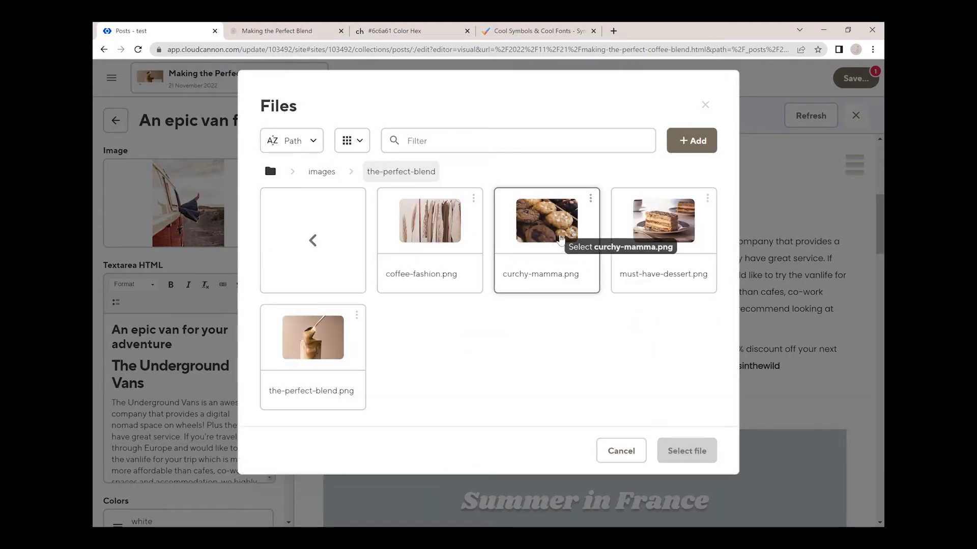
left_click(561, 239)
left_click(692, 451)
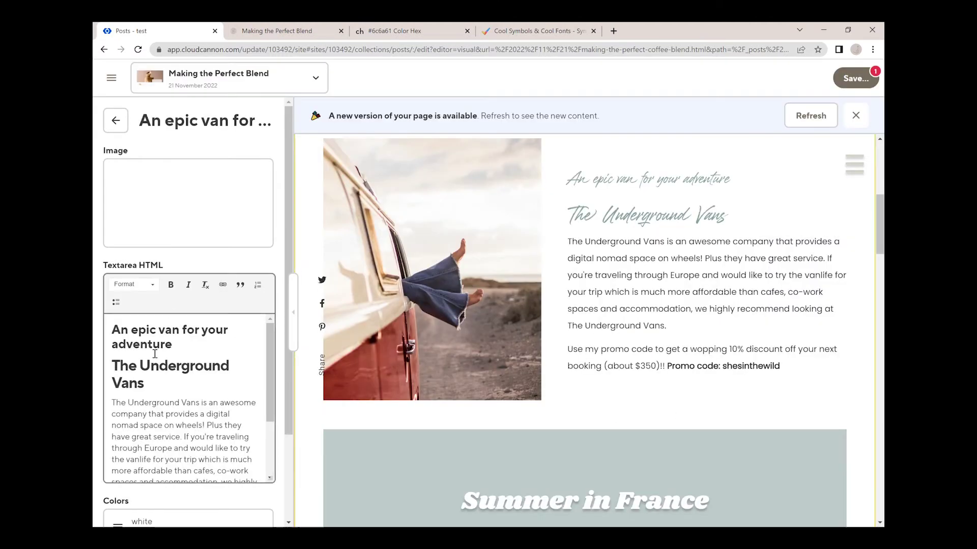
Step: Delete the "An epic van for your adventure" heading from the block's text
left_click_drag(173, 345, 118, 337)
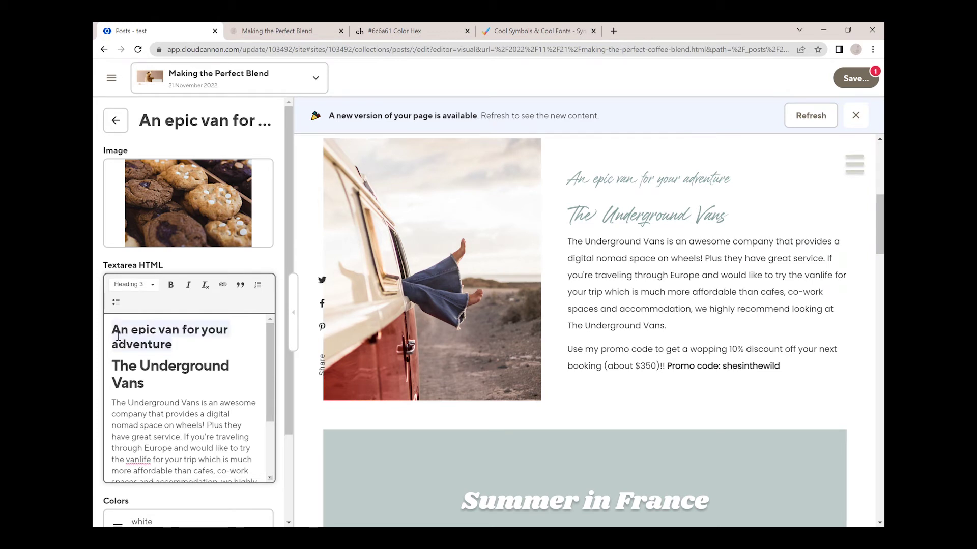
key("BackSpace")
key("Delete")
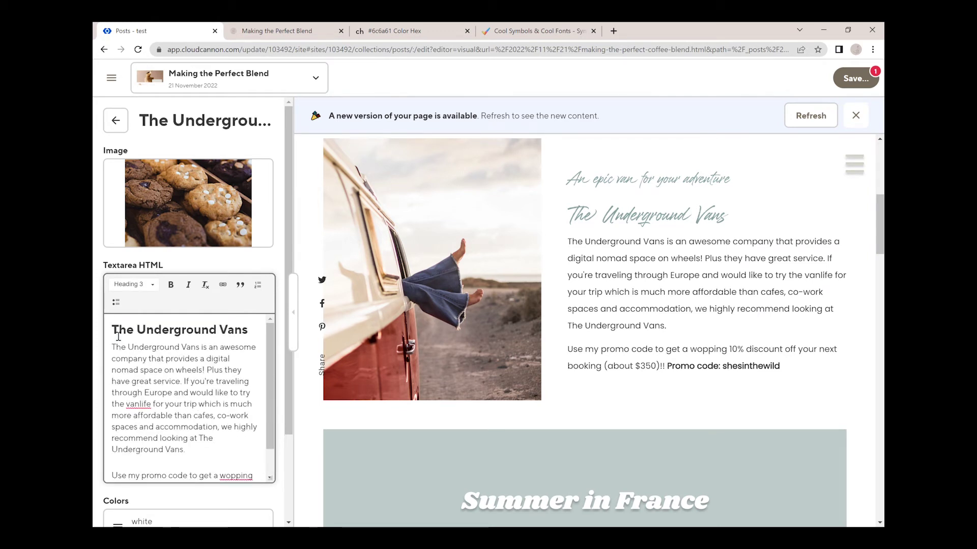
Step: Change the remaining heading to "Crunchy Mamma" and replace the van text with the homemade cookie shop recommendation and promo code almondcrunch
scroll(118, 336, "down", 1)
scroll(132, 385, "down", 1)
scroll(139, 429, "up", 3)
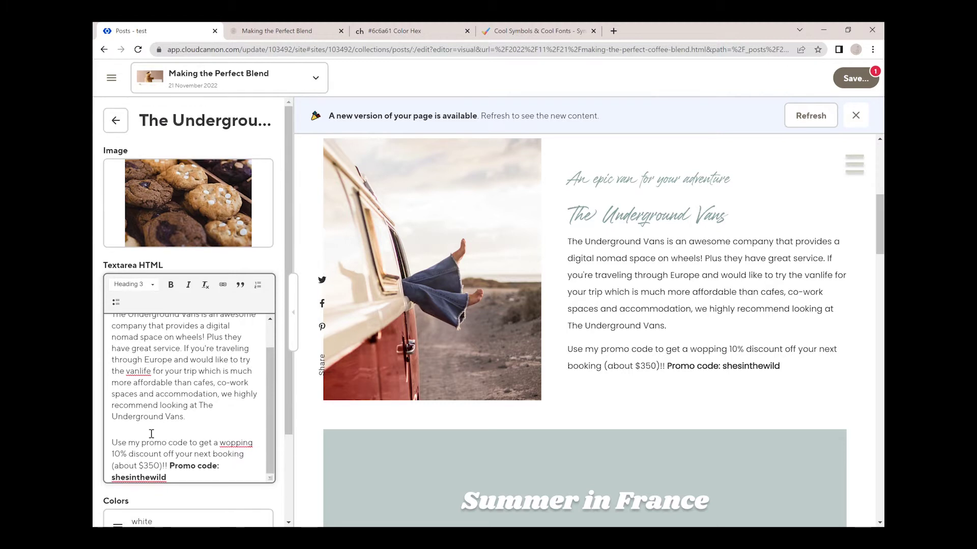
left_click_drag(256, 336, 118, 334)
type("Crunc")
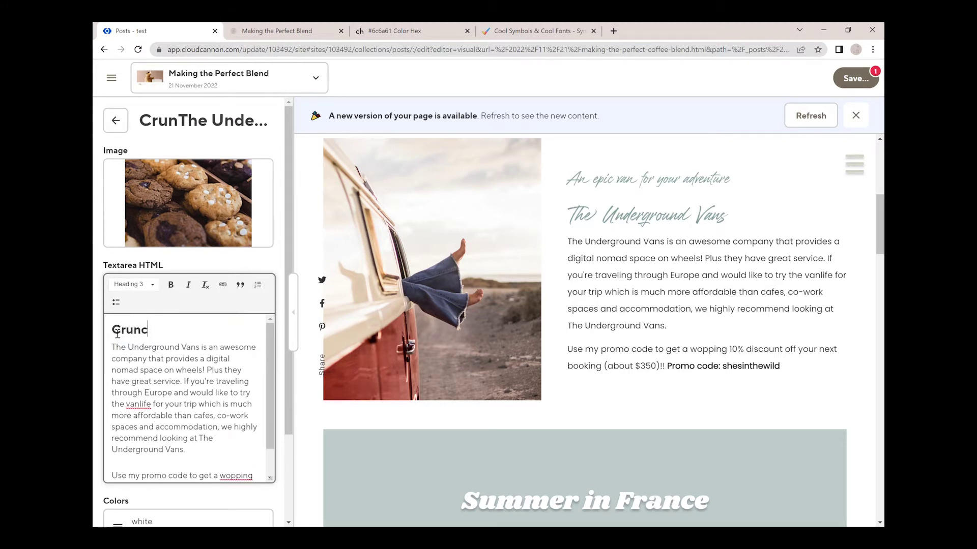
type("hy Mamma")
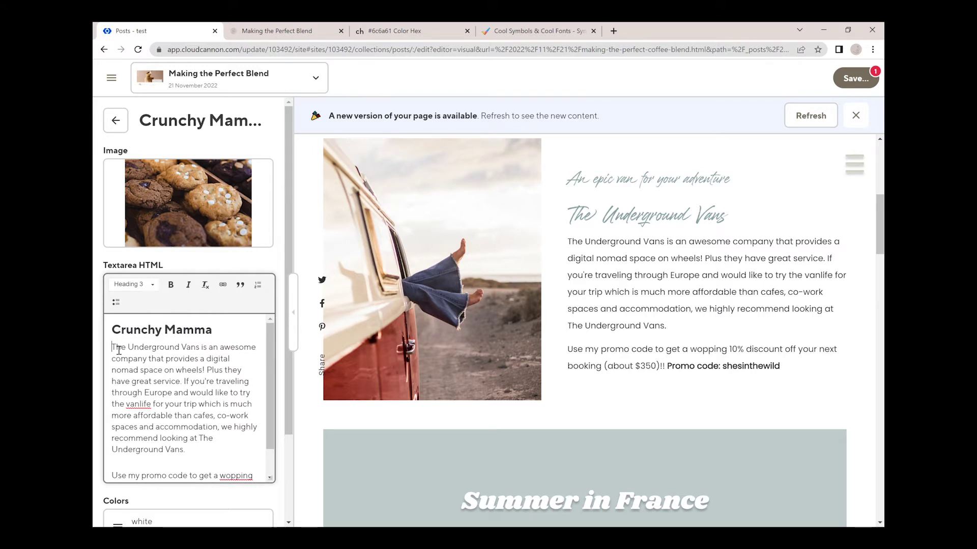
left_click_drag(119, 350, 200, 452)
key("BackSpace")
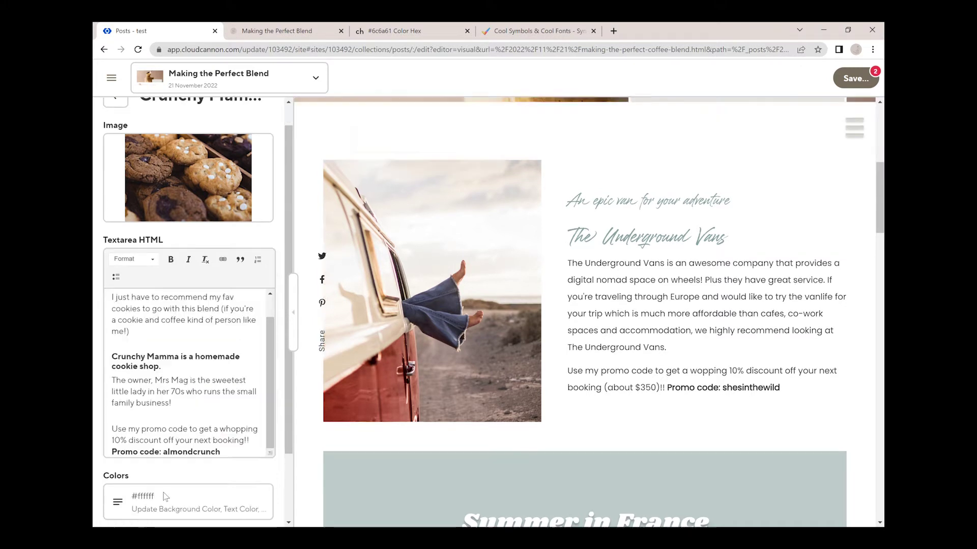
Step: Set the heading color of the Crunchy Mamma block to #6c6a61
scroll(127, 422, "down", 3)
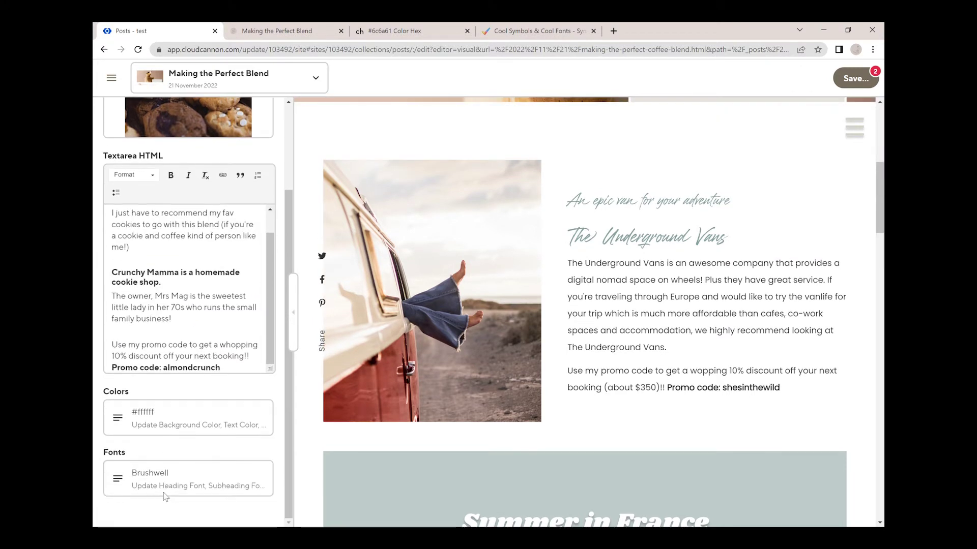
left_click(126, 428)
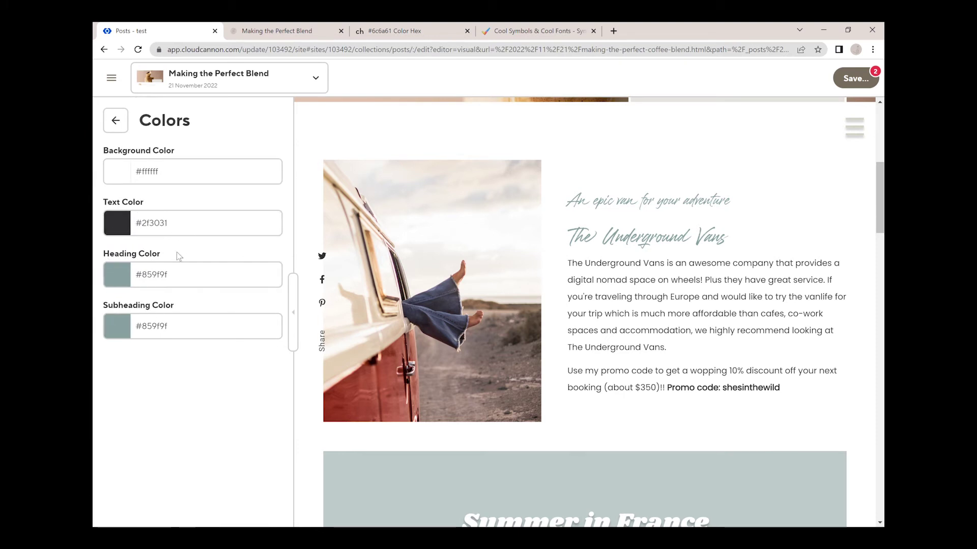
left_click(171, 278)
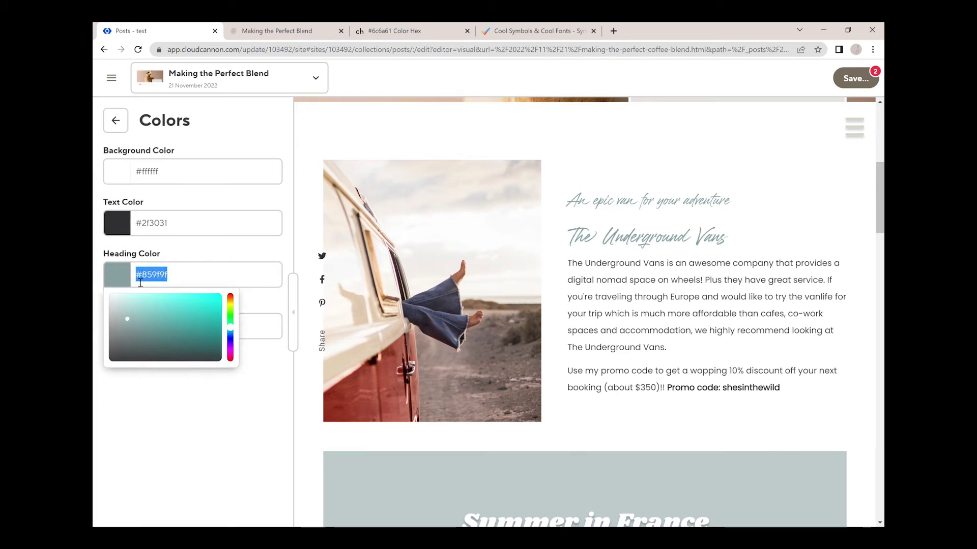
type("#6c6a61")
left_click(187, 255)
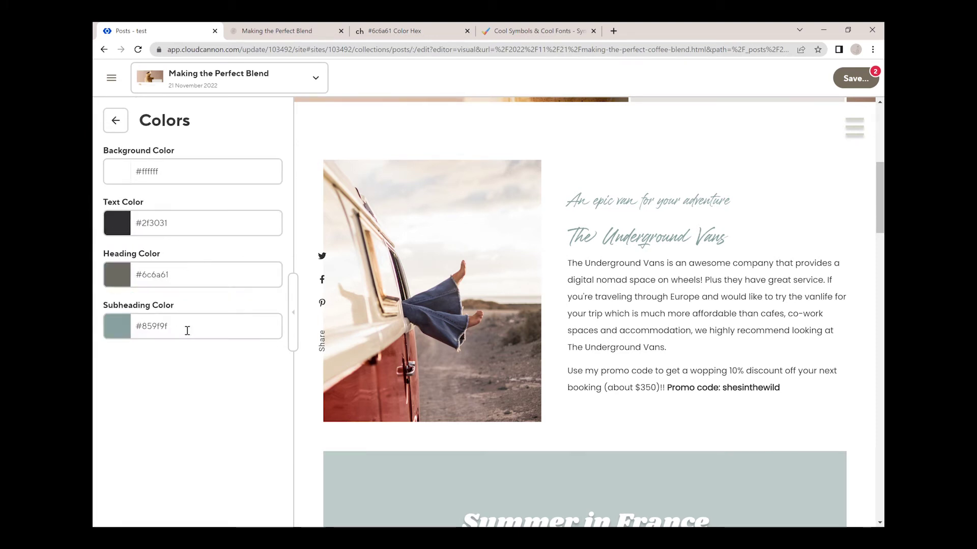
Step: Open the subheading color of the Crunchy Mamma block for editing
left_click_drag(187, 331, 168, 331)
left_click(118, 329)
left_click(123, 338)
left_click(182, 334)
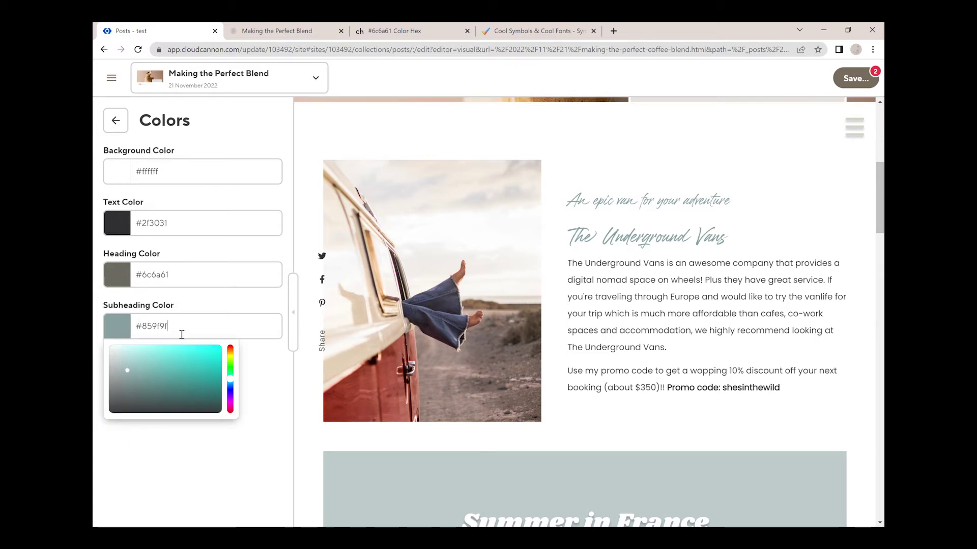
Step: Set the content block's subheading color to #6c6a61, then lighten it to #ccc9bd
key("ctrl+a")
type("#6c6a61")
left_click(128, 331)
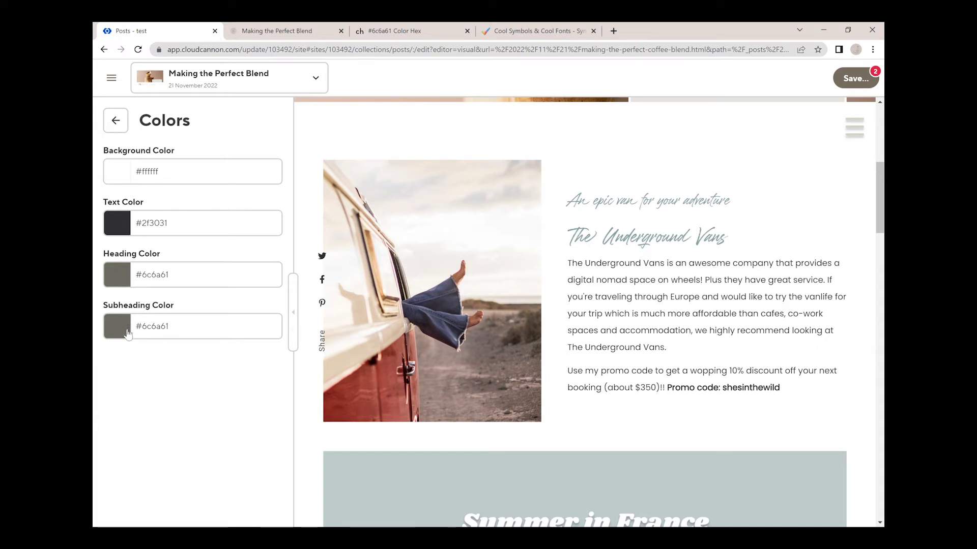
left_click(127, 334)
left_click_drag(126, 389, 124, 364)
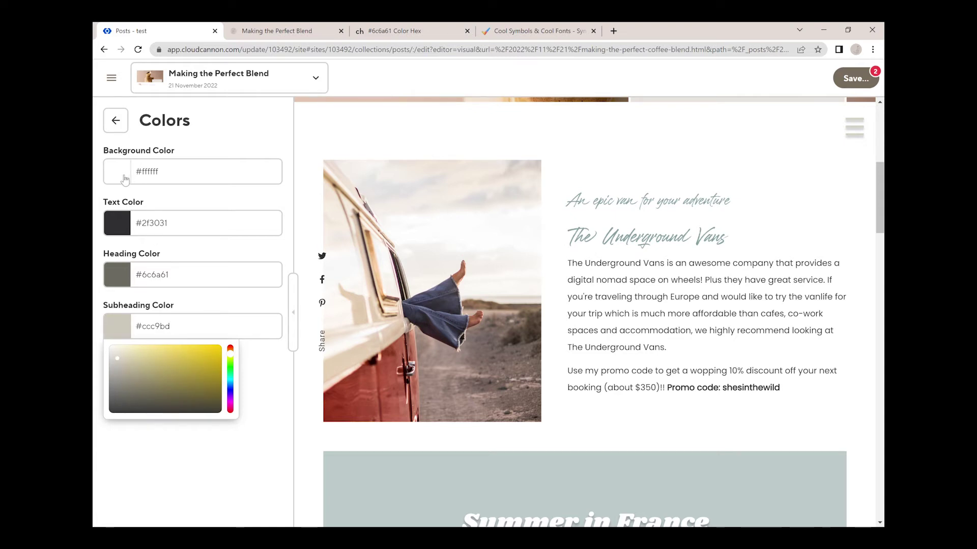
left_click(122, 173)
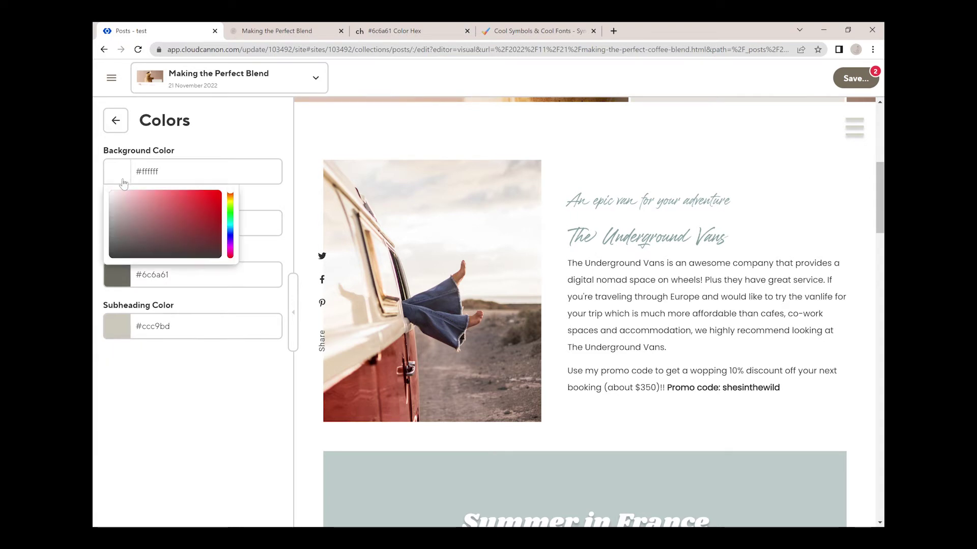
left_click(176, 136)
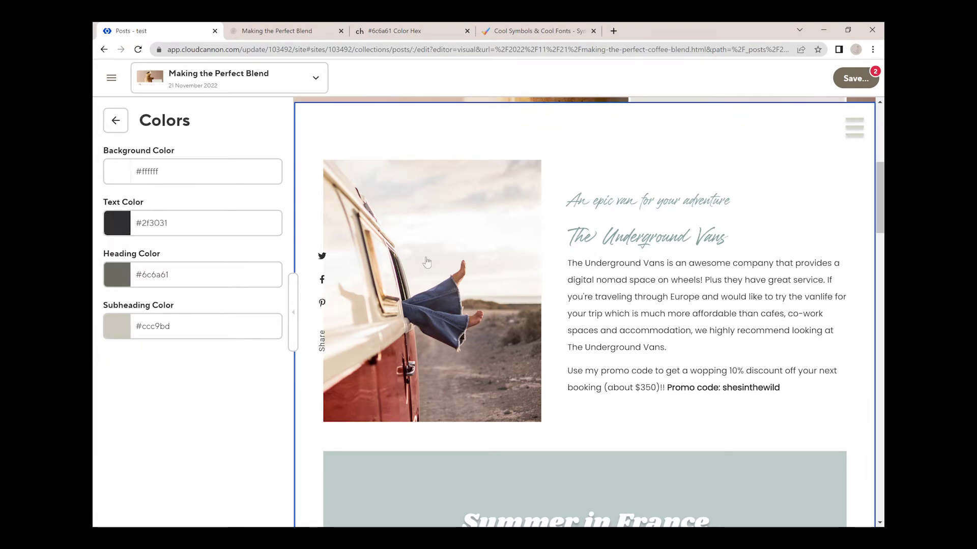
Step: Save the pending color changes and return to the post's list of content blocks
left_click(855, 77)
left_click(636, 363)
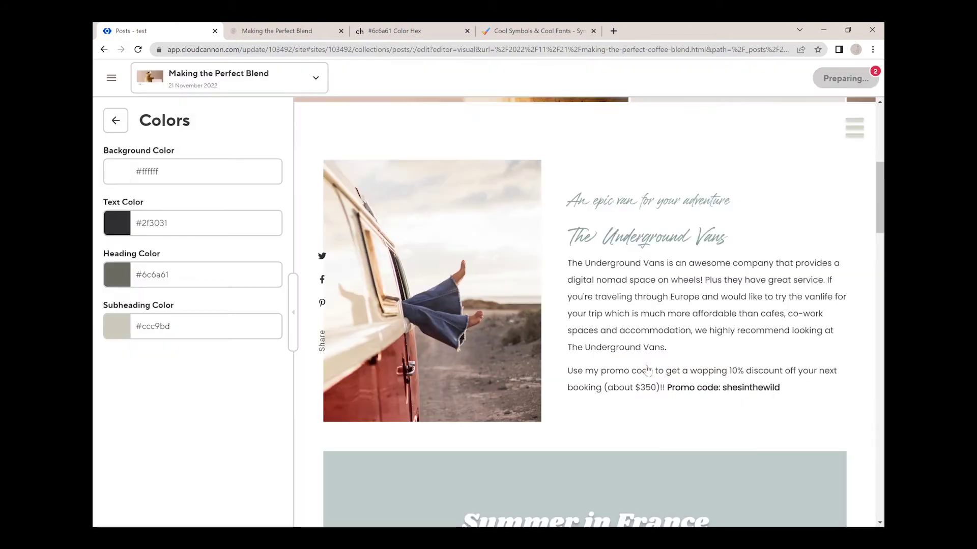
left_click(116, 120)
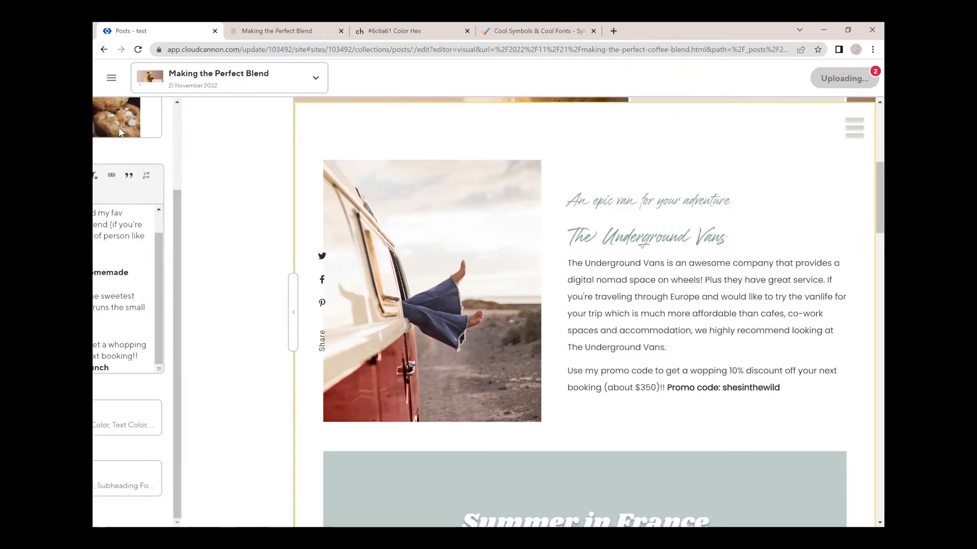
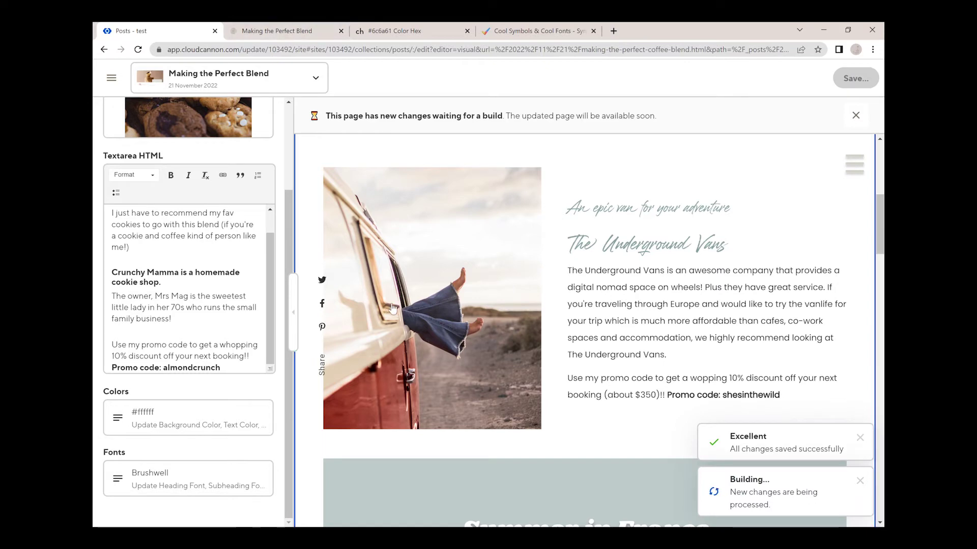
scroll(396, 316, "down", 3)
scroll(405, 333, "down", 3)
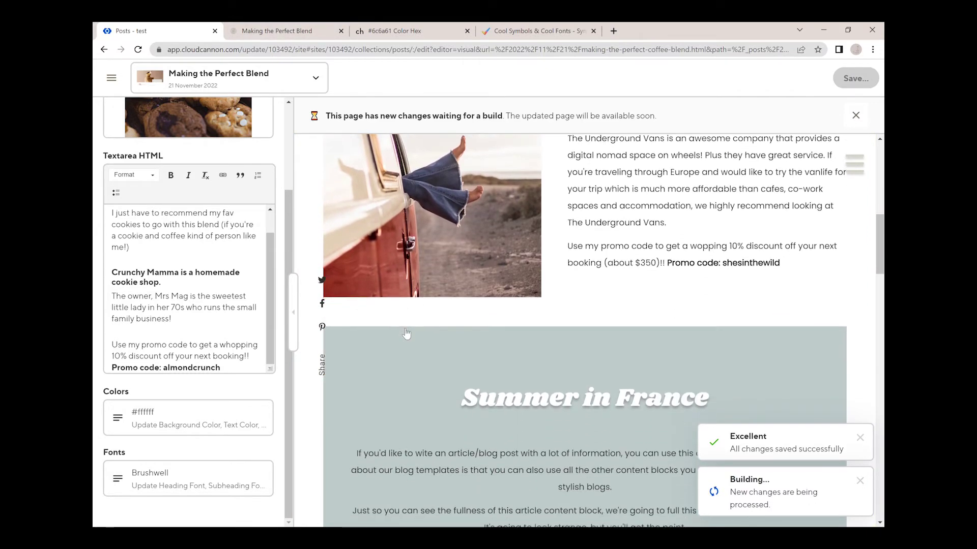
scroll(405, 334, "up", 2)
scroll(209, 269, "up", 2)
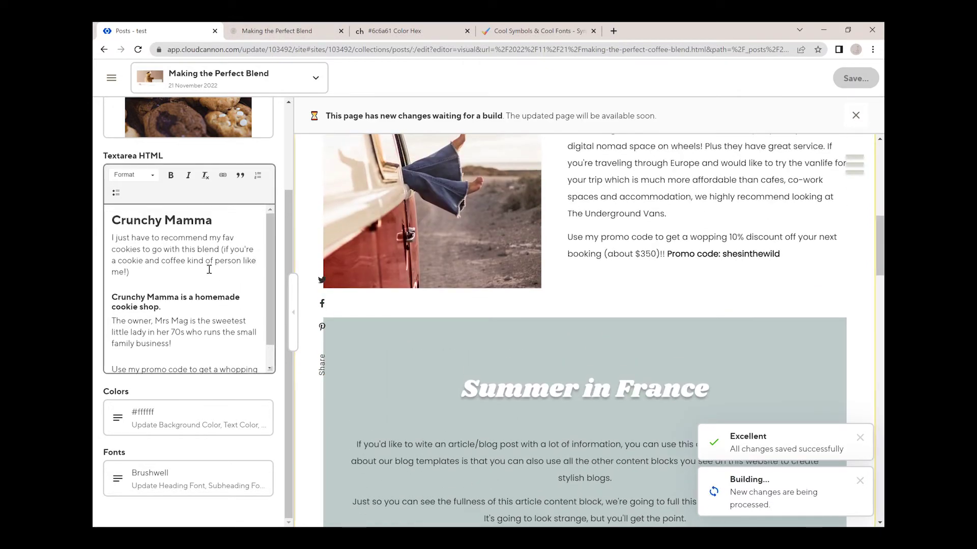
scroll(179, 151, "up", 3)
left_click(112, 124)
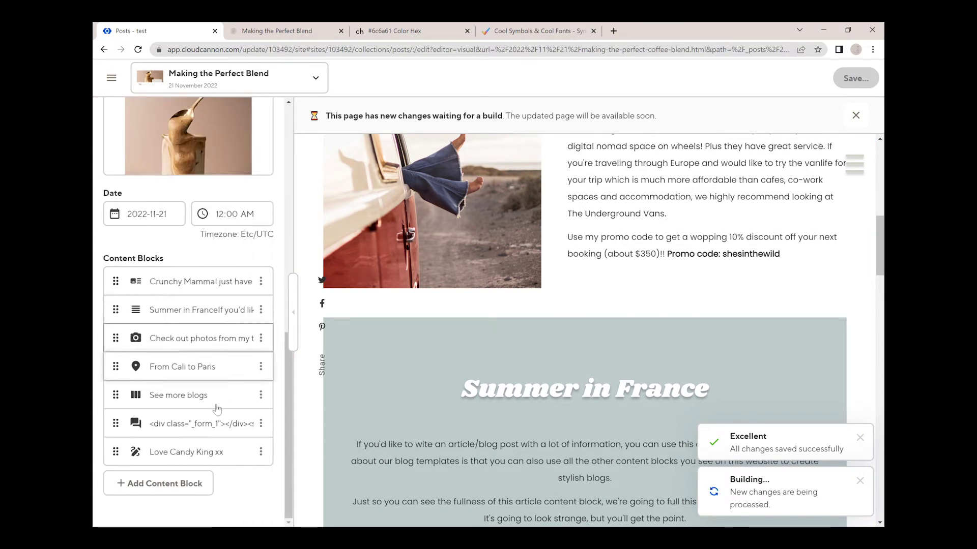
Step: Open the Summer in France content block and replace its main heading with "How to blend"
scroll(413, 418, "down", 3)
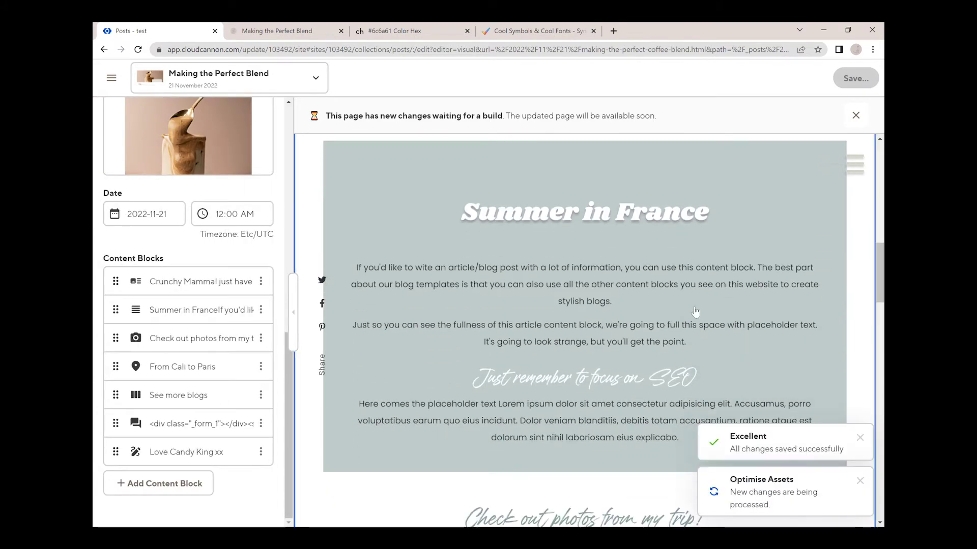
left_click(199, 308)
left_click_drag(176, 249, 115, 235)
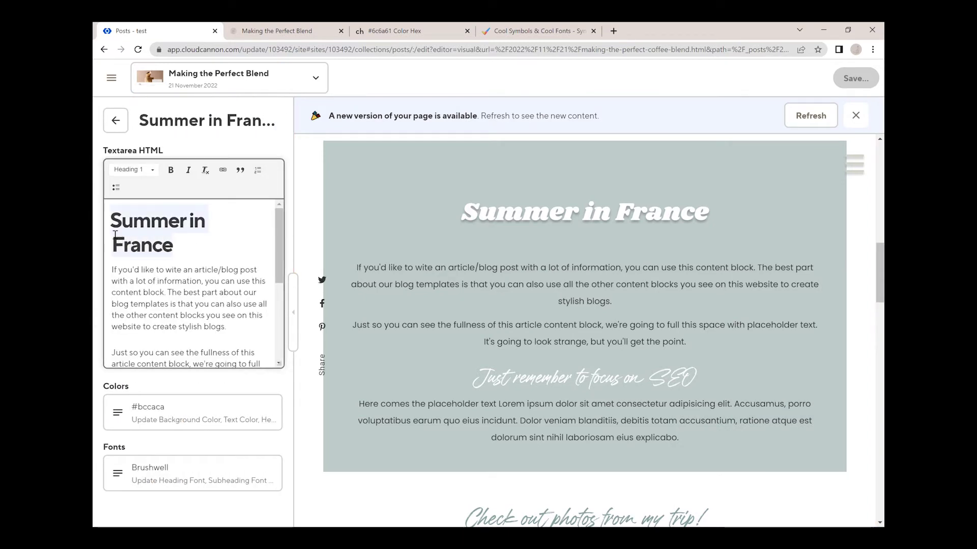
type("How t")
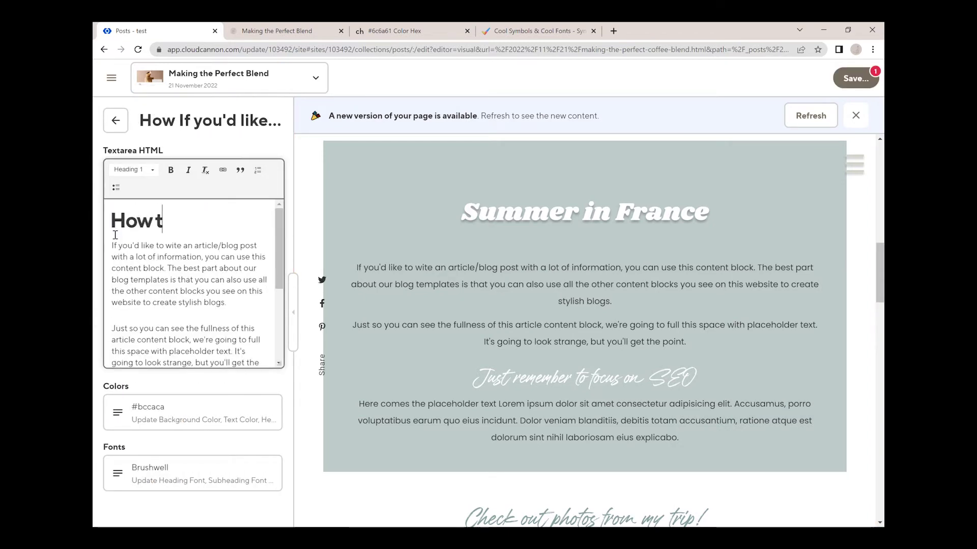
type("o belnd")
key("BackSpace")
key("BackSpace")
key("BackSpace")
key("BackSpace")
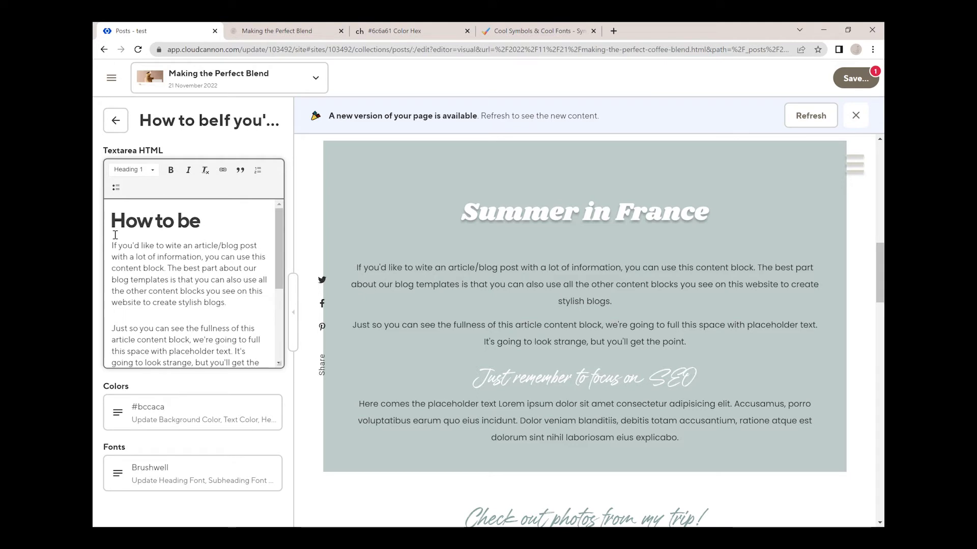
type("lend")
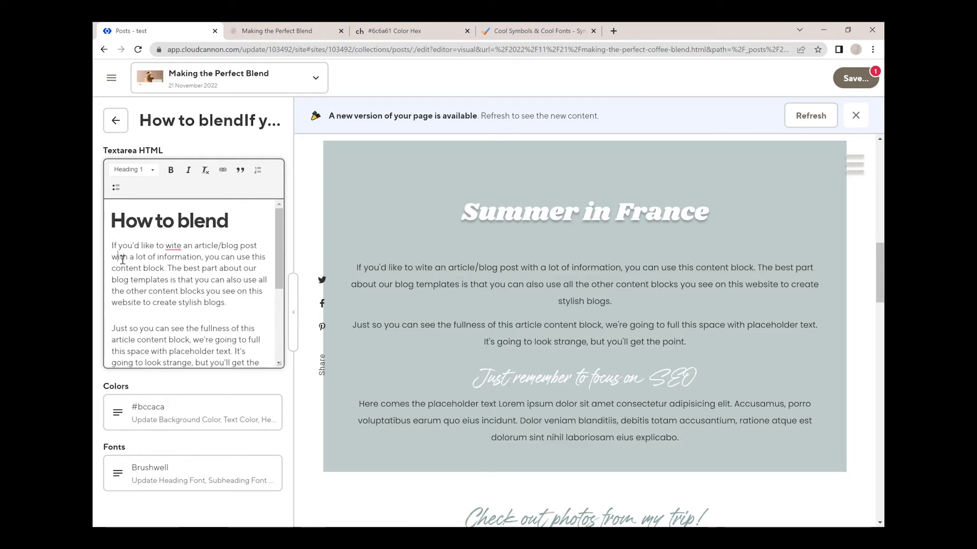
Step: Examine the block's body text and the paragraph formats available for the "Just remember to focus on SEO" heading
left_click_drag(113, 258, 247, 309)
left_click_drag(181, 255, 240, 339)
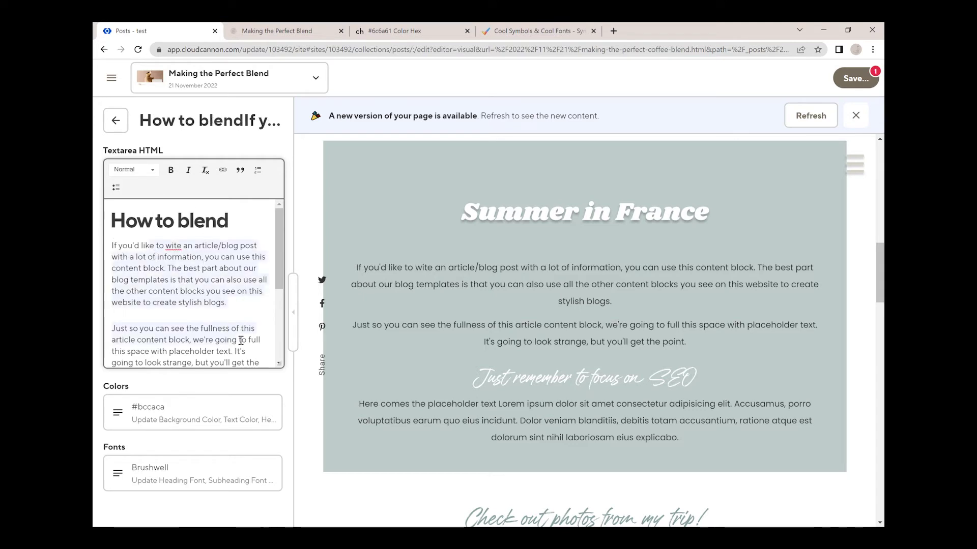
scroll(241, 339, "down", 3)
scroll(241, 340, "up", 1)
left_click(178, 304)
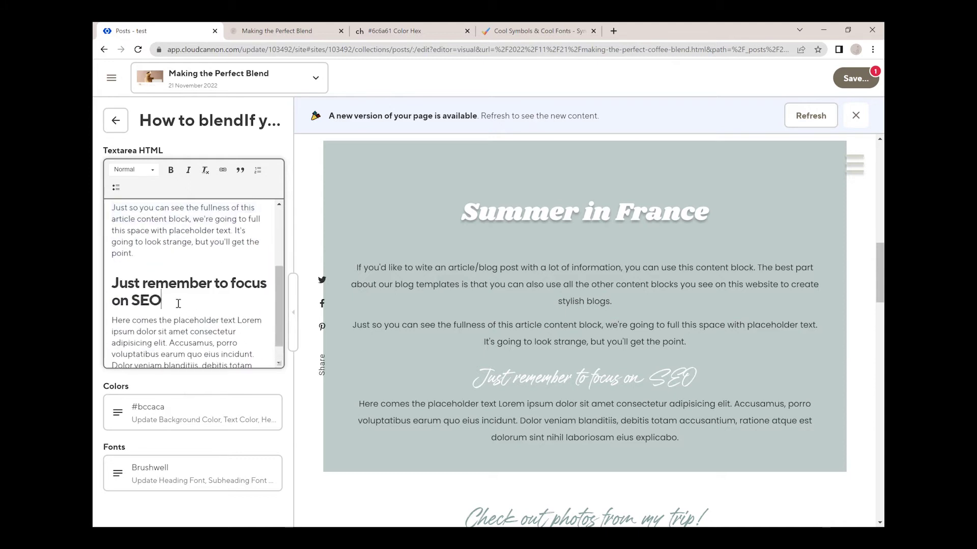
scroll(240, 319, "down", 1)
scroll(239, 319, "up", 1)
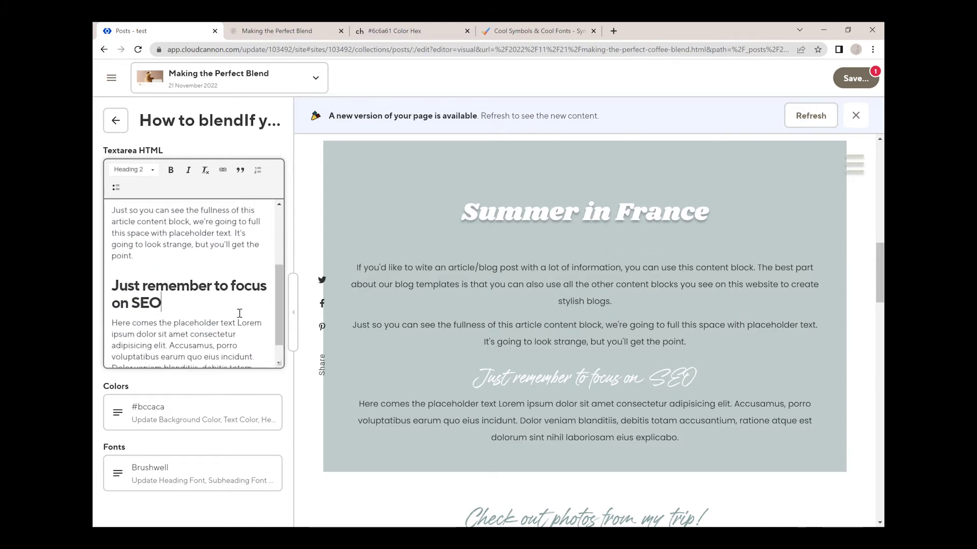
left_click_drag(143, 285, 145, 299)
left_click(152, 170)
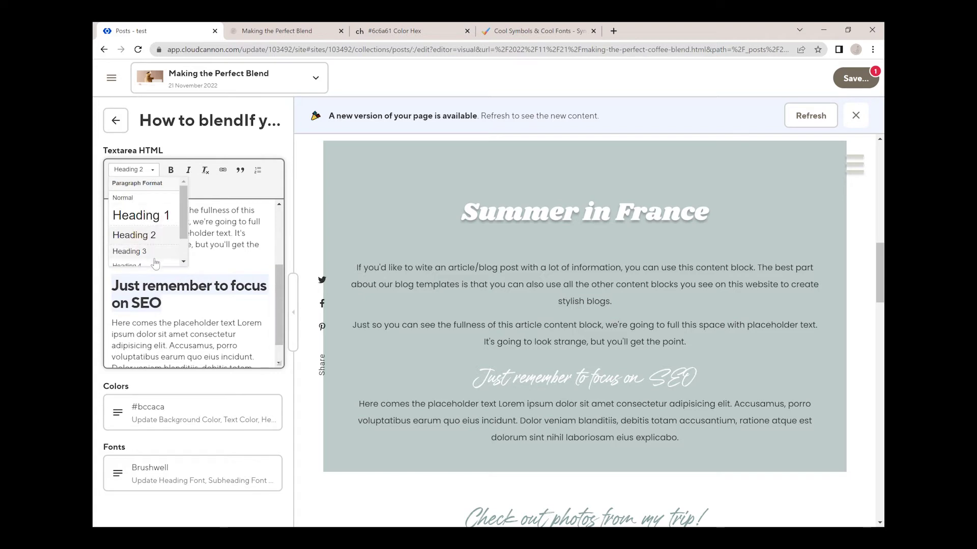
scroll(155, 262, "down", 1)
scroll(155, 262, "up", 1)
Step: Make the words "placeholder text Lorem" in the last paragraph bold and italic
left_click(177, 328)
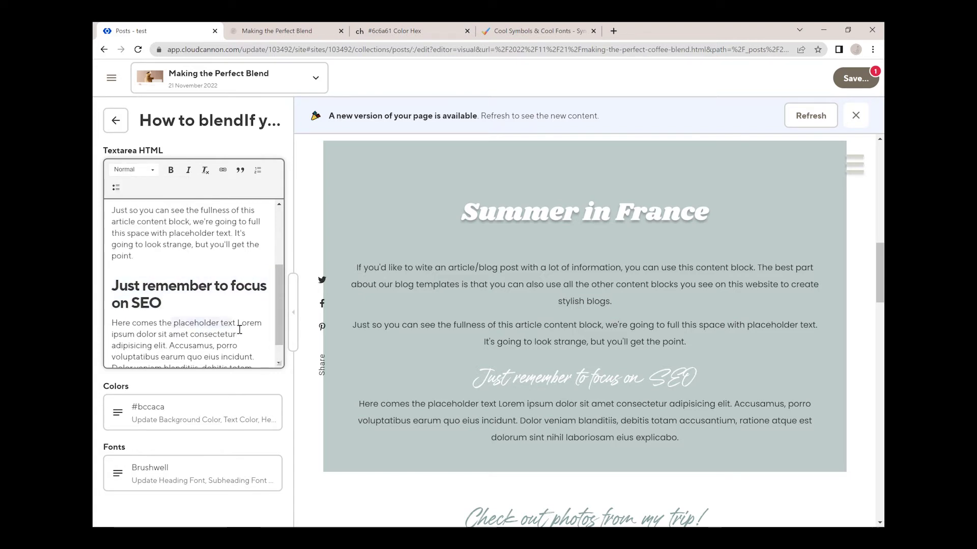
left_click_drag(240, 329, 262, 329)
left_click(171, 170)
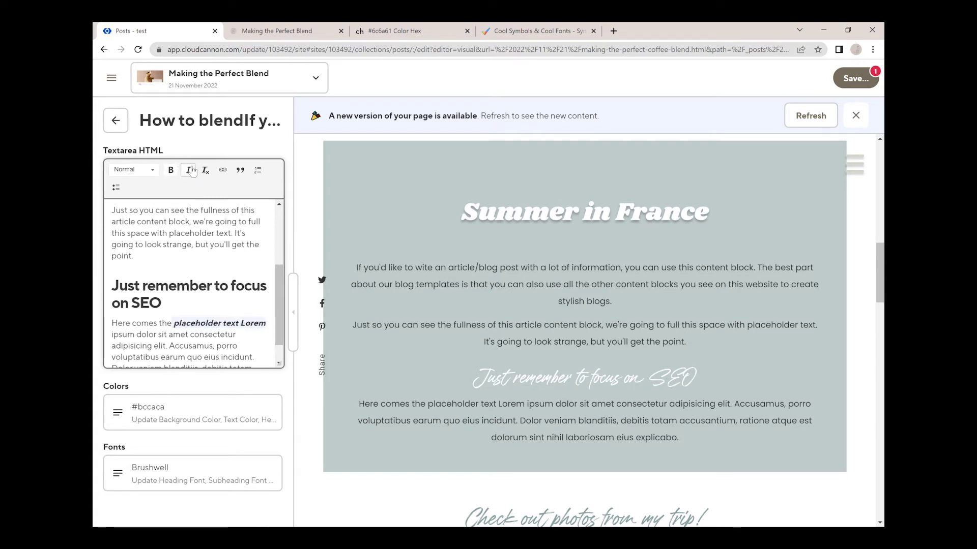
Step: Set the article block's background color to #6c6a61
left_click(116, 421)
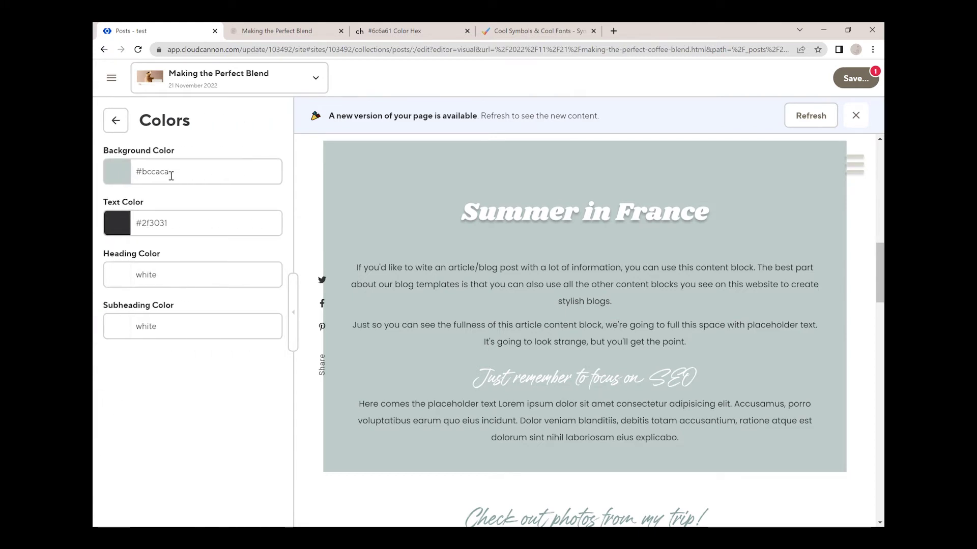
left_click(178, 177)
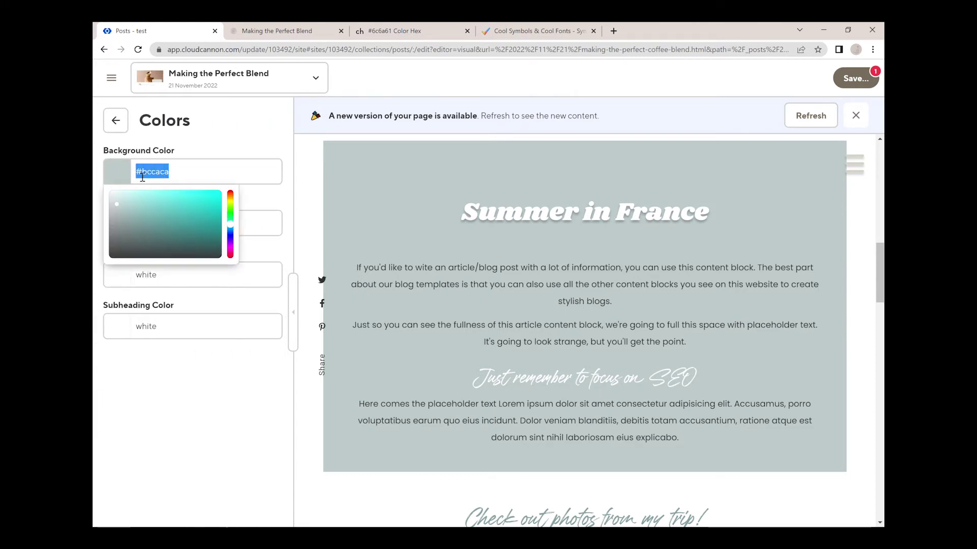
type("#6c6a61")
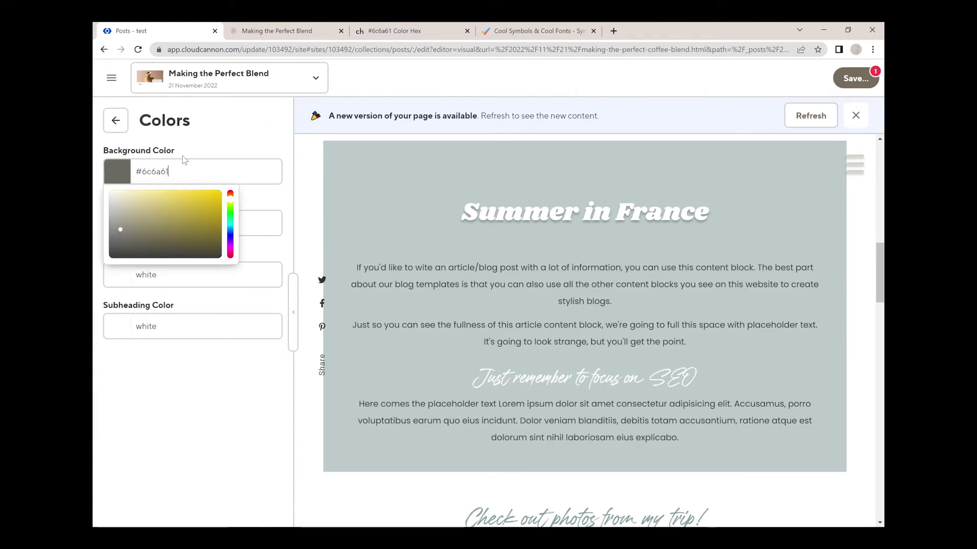
left_click(196, 300)
Step: Set the article block's heading color and text color to white, #ffffff
left_click(173, 279)
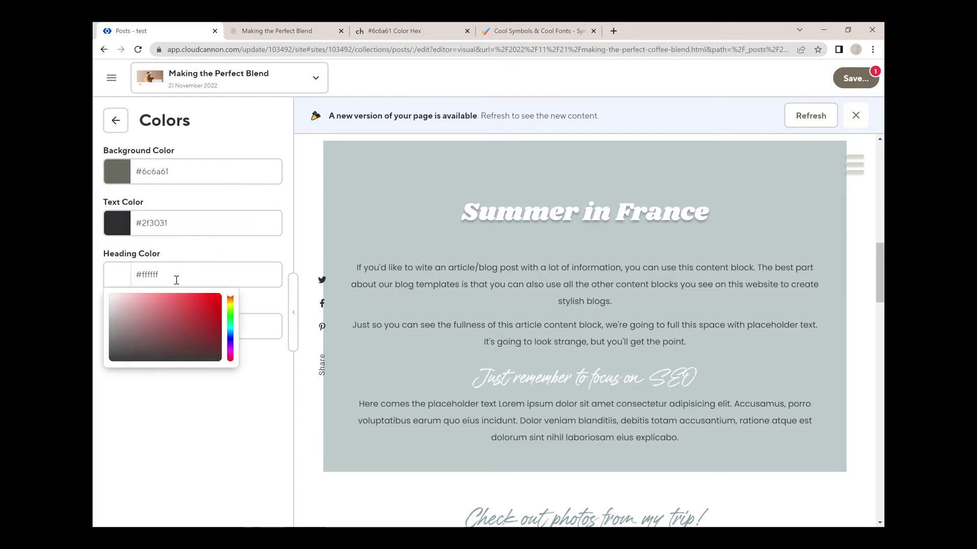
left_click(195, 194)
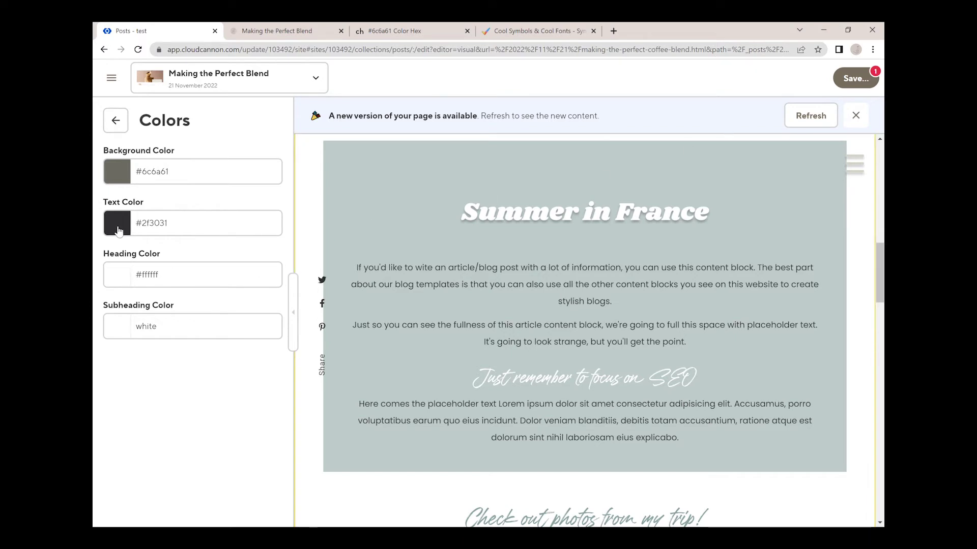
left_click(118, 230)
left_click_drag(112, 292, 117, 237)
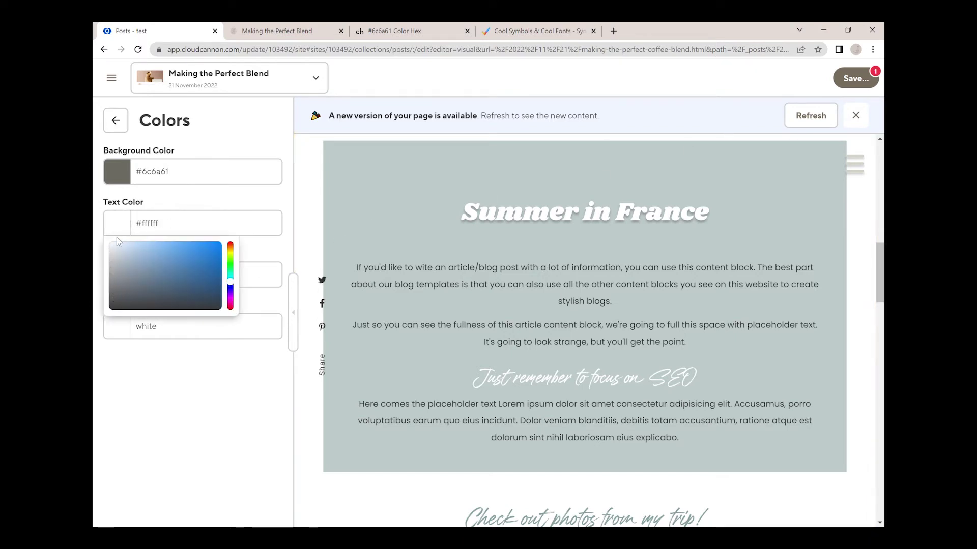
Step: Save the modified post and go back to the article block's settings
left_click(874, 83)
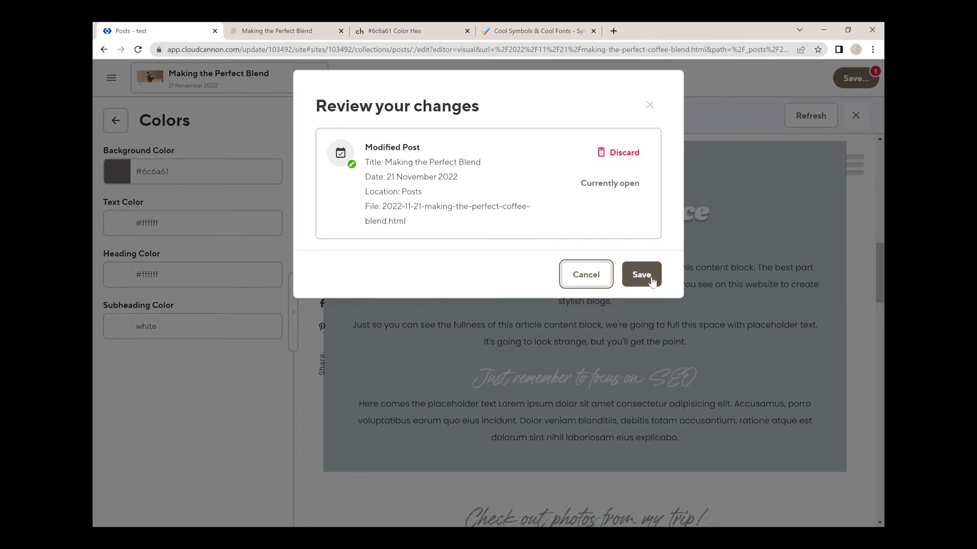
left_click(640, 275)
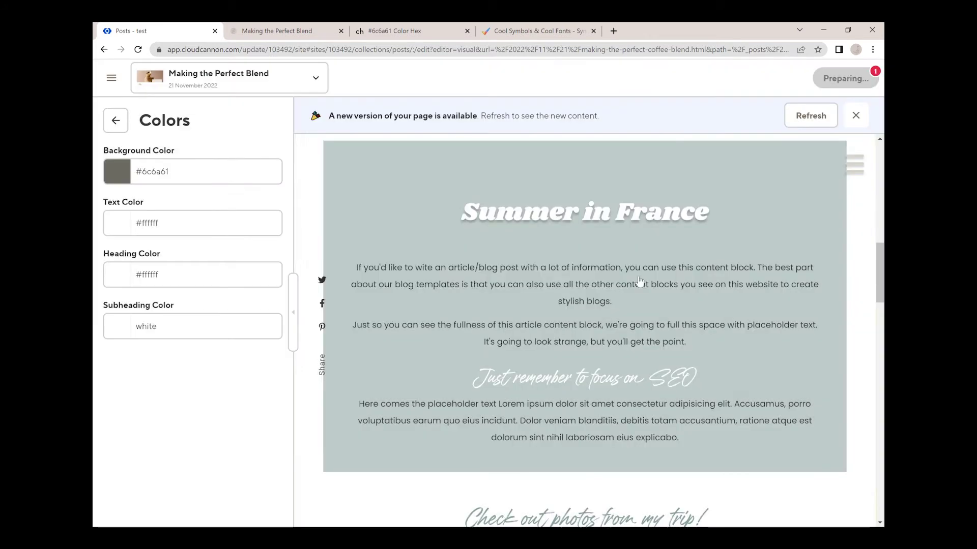
left_click(116, 121)
scroll(172, 314, "down", 1)
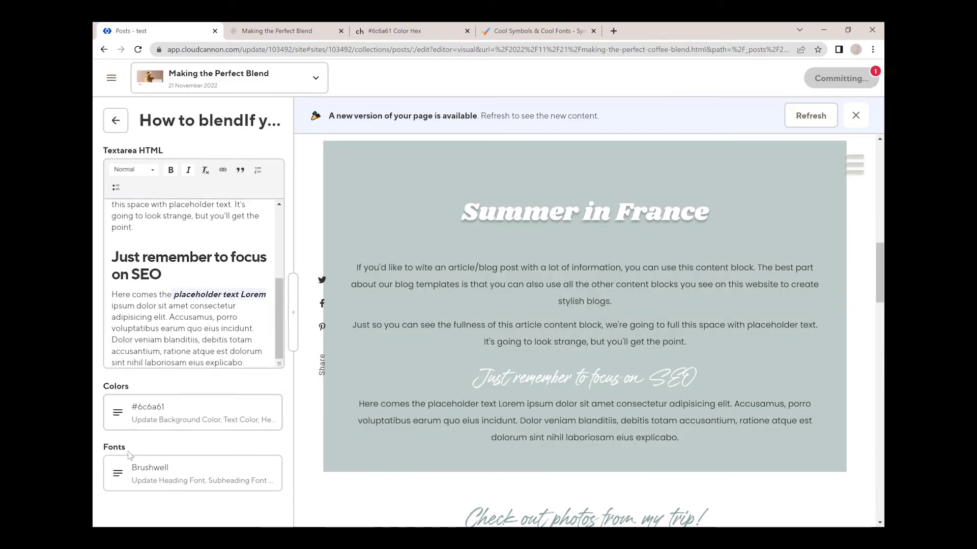
Step: Set both the heading font and the subheading font of the article block to Cyrene
left_click(115, 470)
left_click(207, 179)
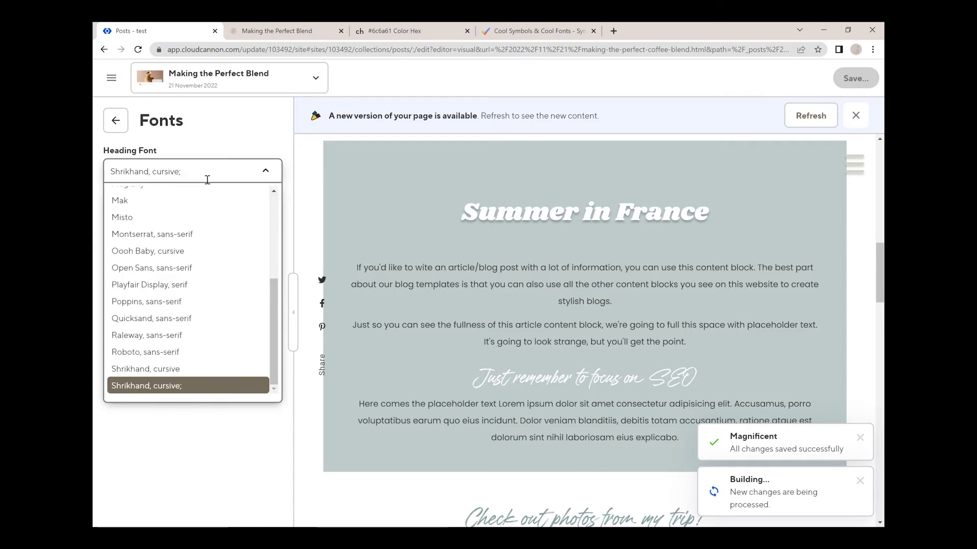
scroll(161, 299, "up", 3)
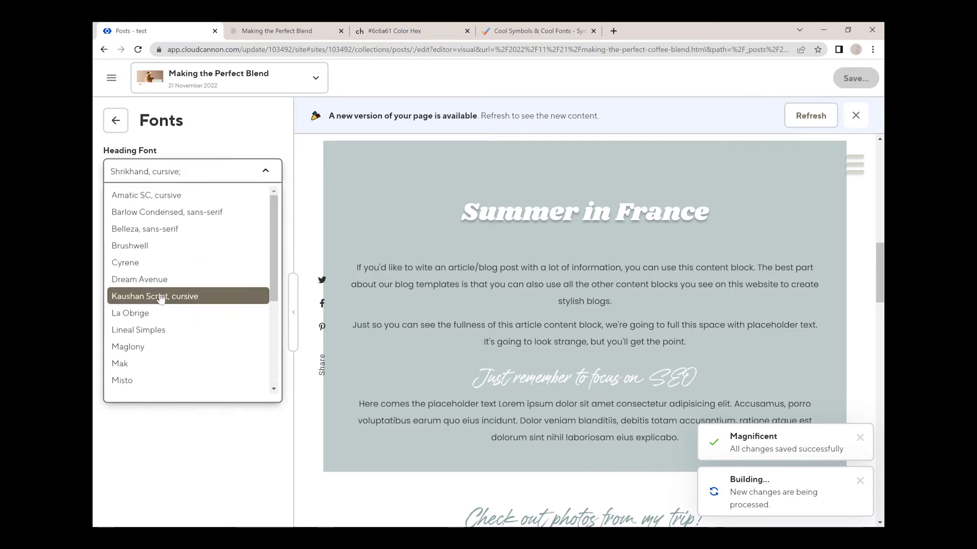
left_click(152, 263)
left_click(181, 233)
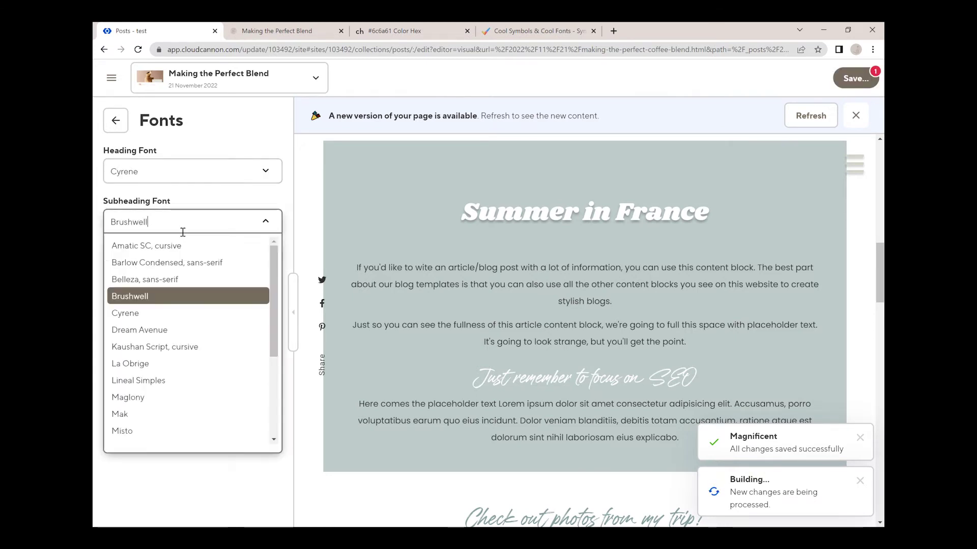
left_click(150, 310)
Step: Set the article block's text font to Roboto, sans-serif and save the modified post
left_click(170, 279)
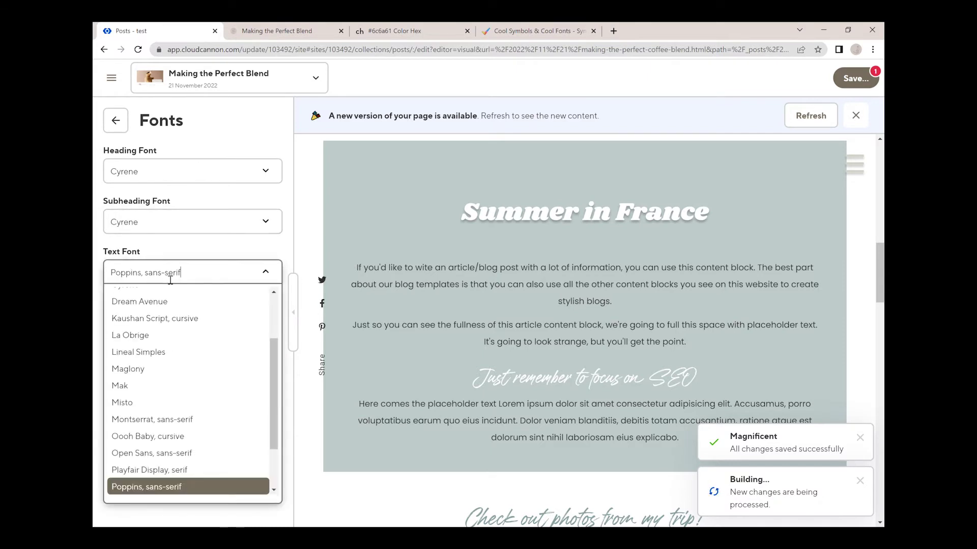
scroll(148, 437, "down", 2)
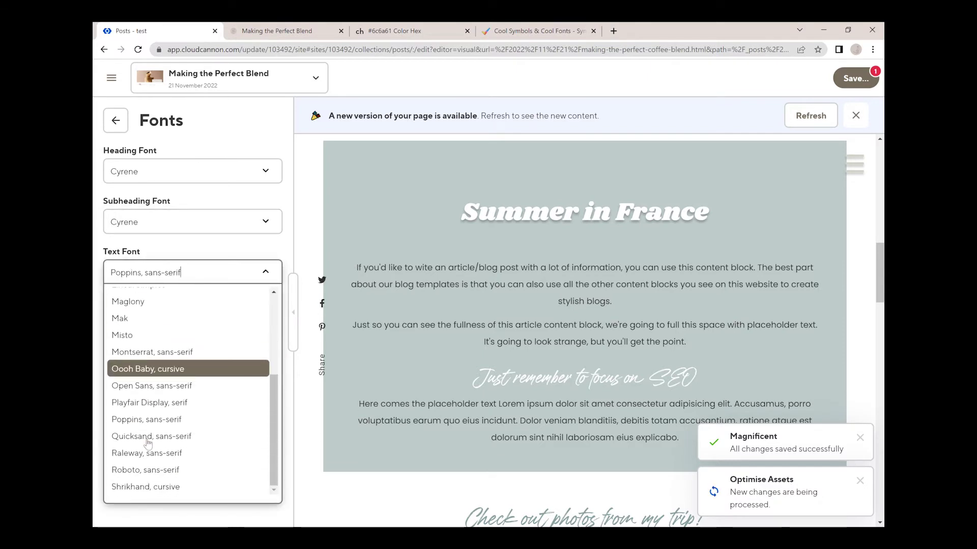
left_click(147, 469)
left_click(871, 79)
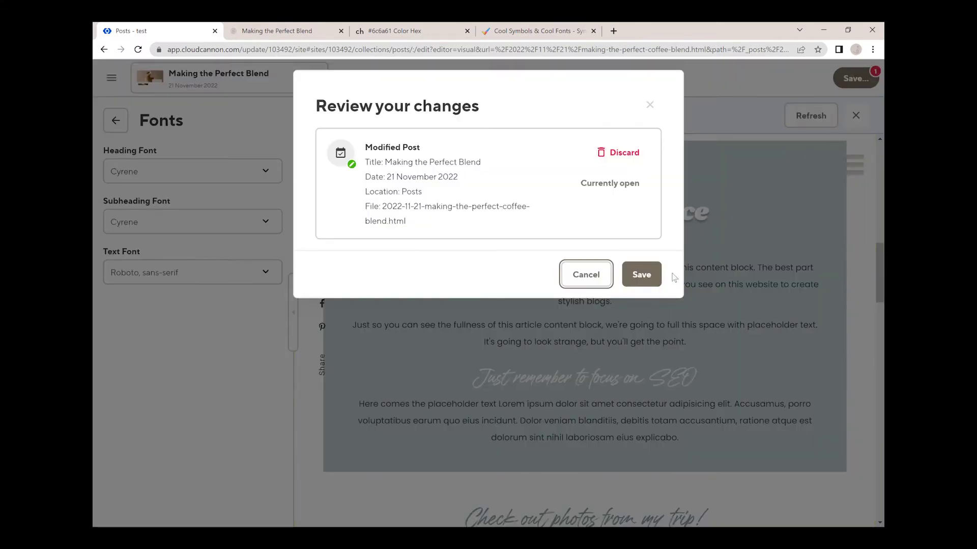
left_click(641, 275)
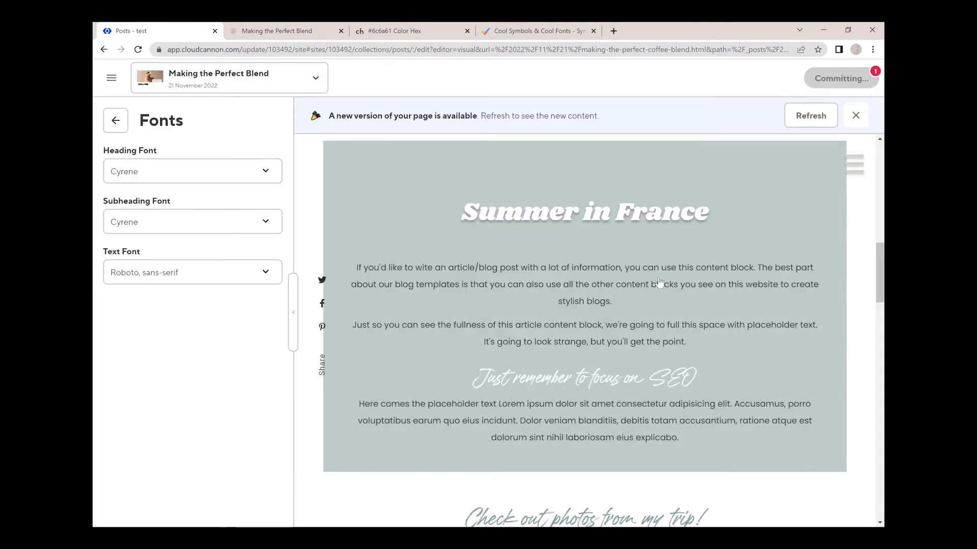
Step: Leave the article block, look at the "Check out photos from my trip!" block's settings and return to the content block list
scroll(659, 283, "down", 7)
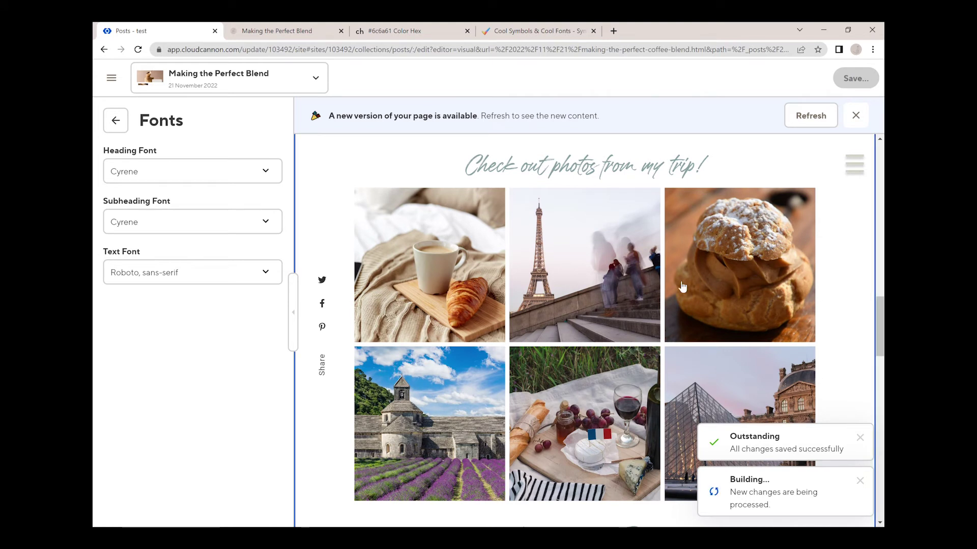
left_click(115, 120)
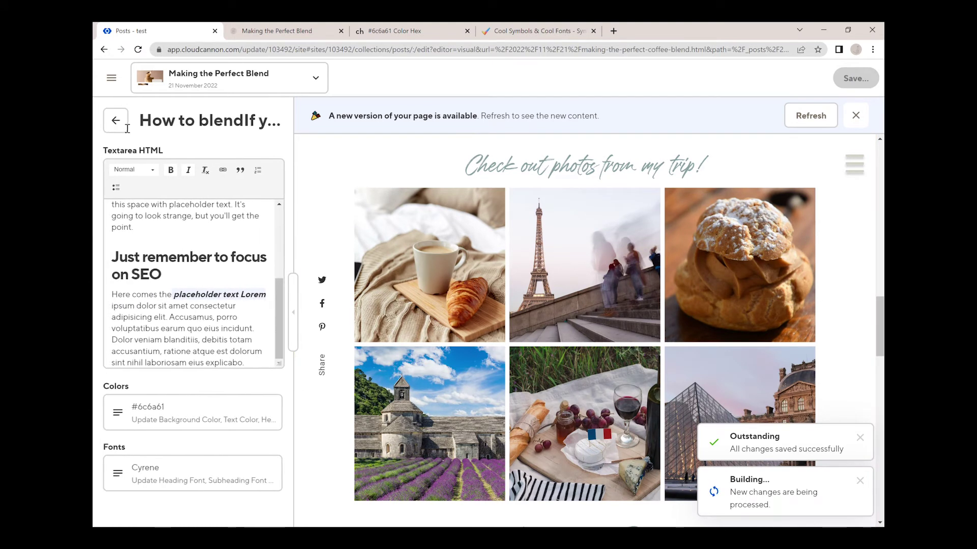
left_click(116, 120)
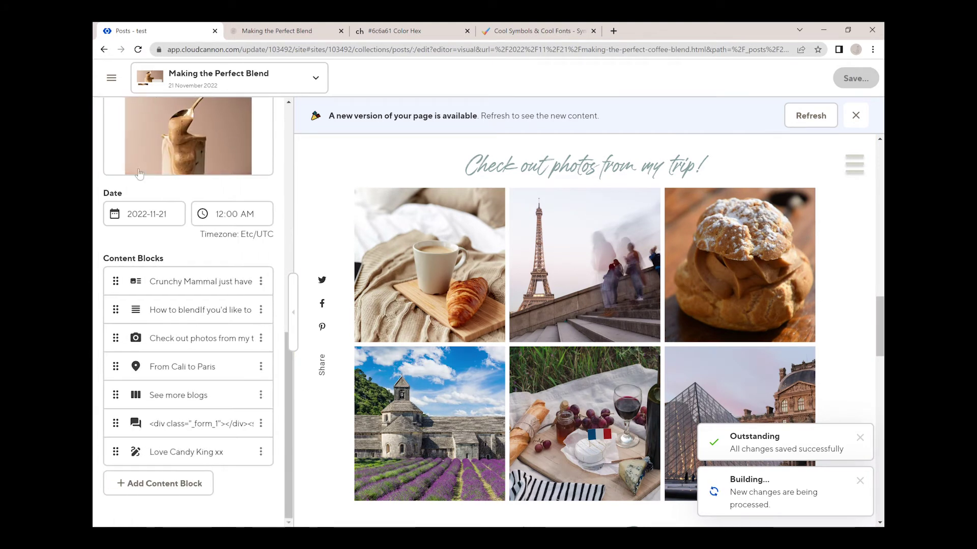
left_click(152, 339)
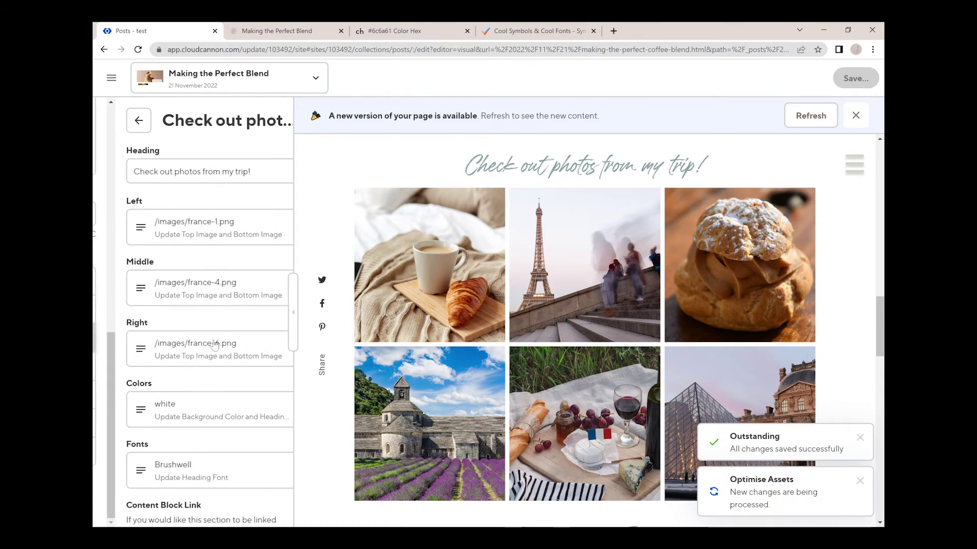
left_click(127, 410)
key("Escape")
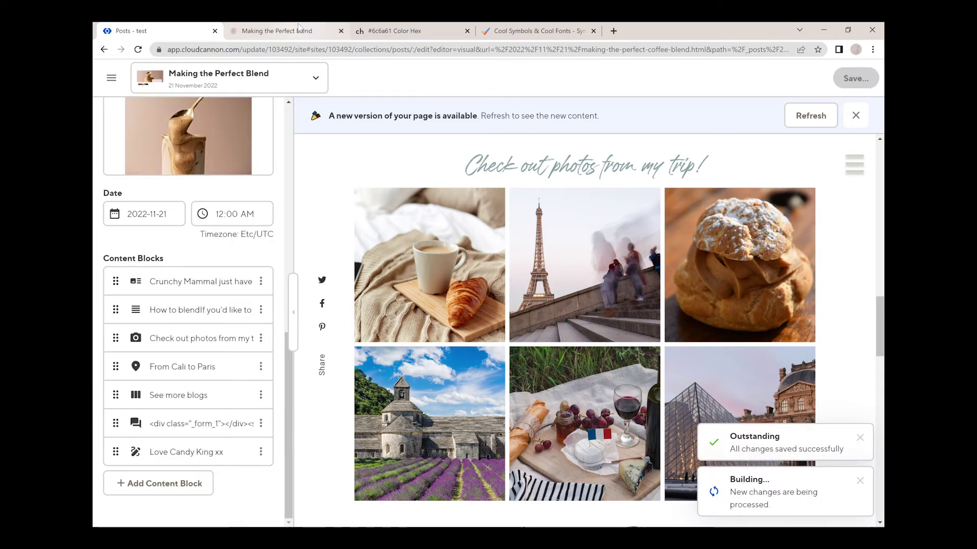
Step: Reload the published blog post and examine its content blocks from the Crunchy Mamma section down to the map
left_click(299, 30)
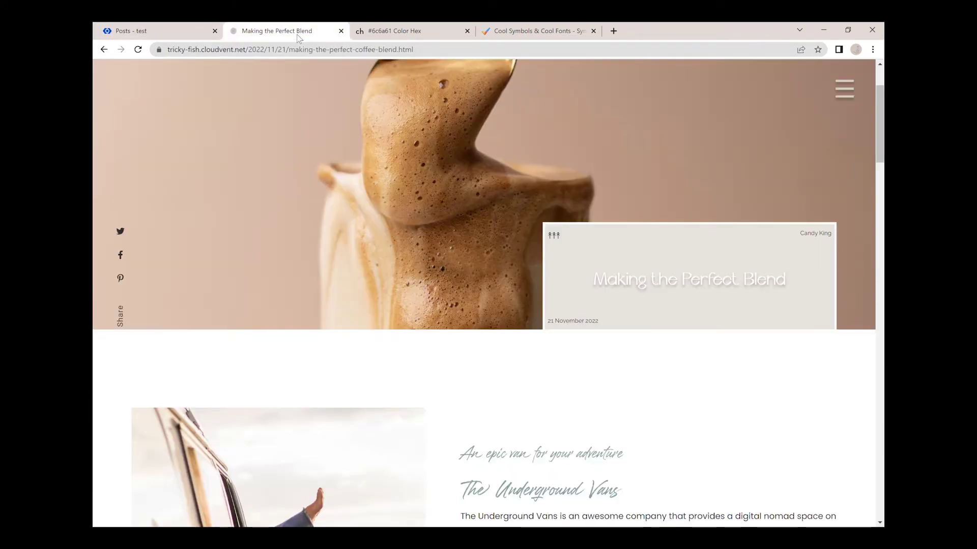
left_click(138, 50)
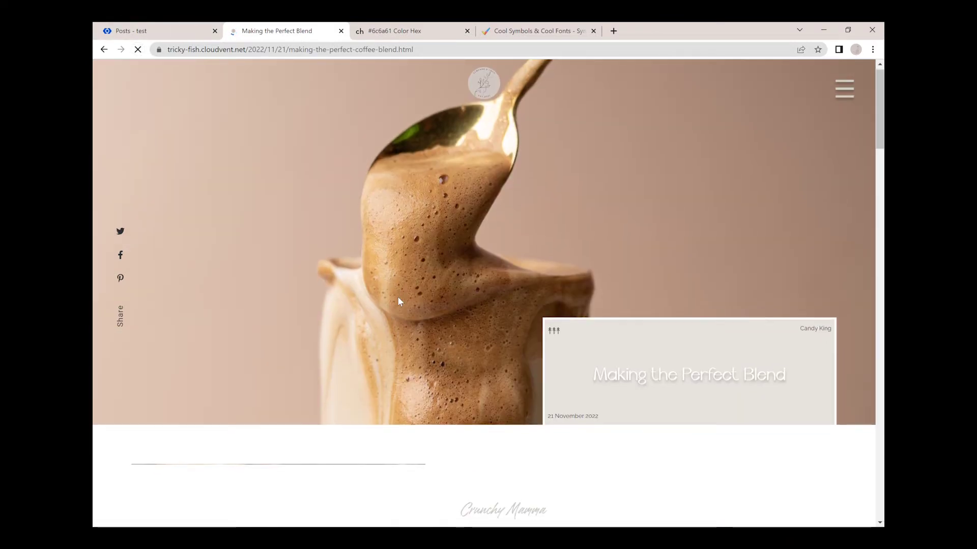
scroll(398, 301, "down", 2)
scroll(398, 301, "down", 3)
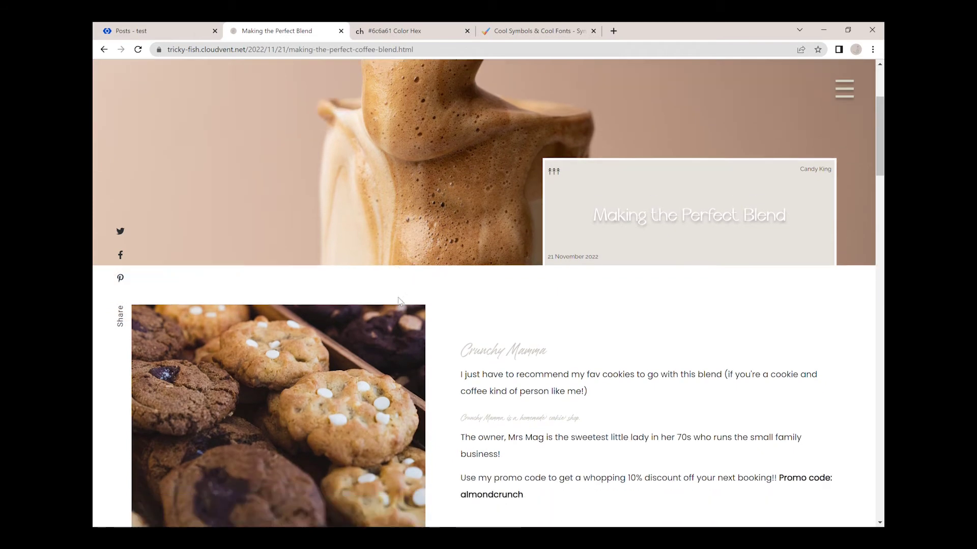
left_click_drag(490, 304, 517, 304)
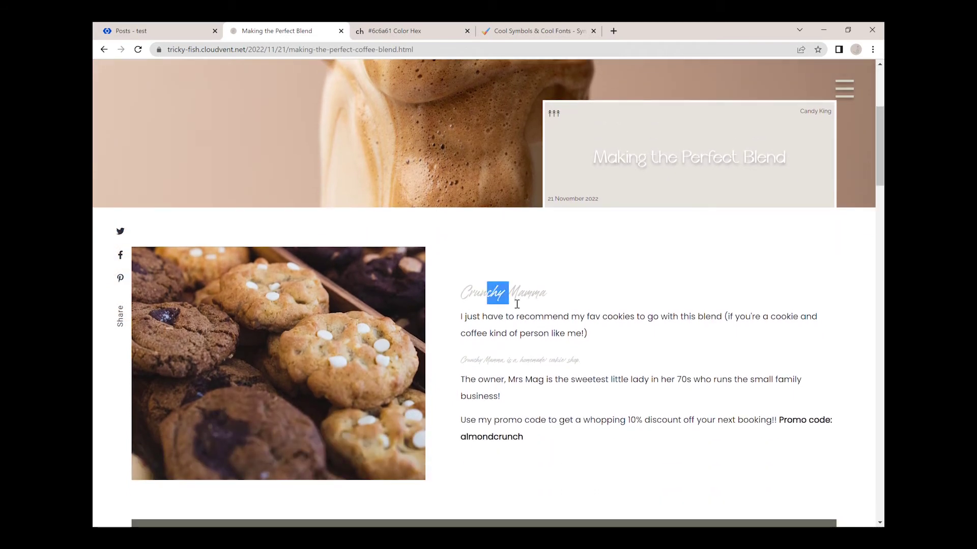
left_click(514, 309)
scroll(514, 309, "down", 2)
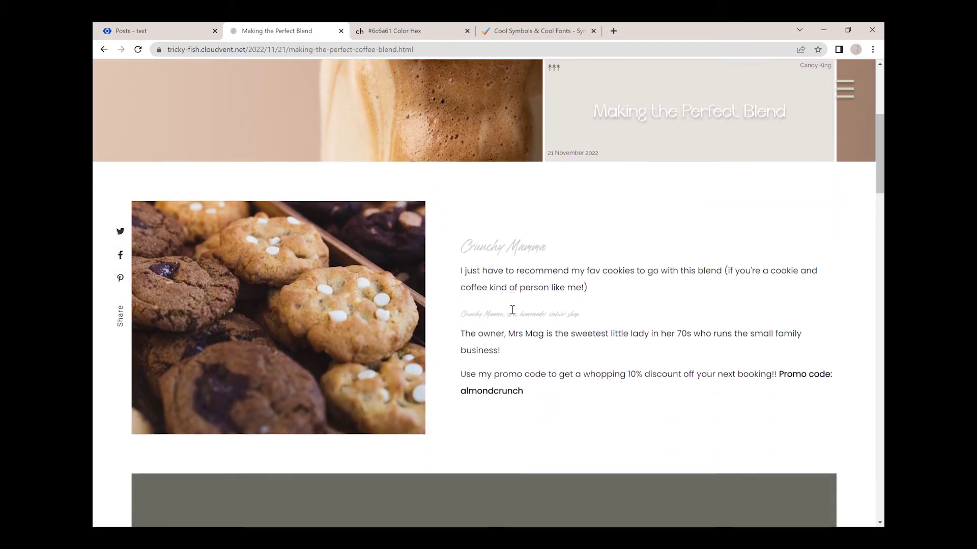
scroll(511, 309, "down", 5)
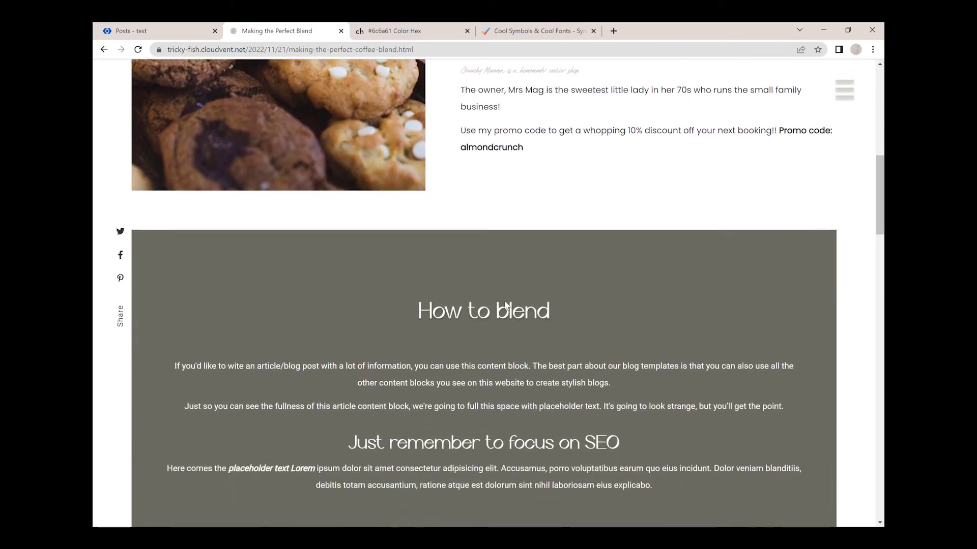
scroll(505, 305, "down", 2)
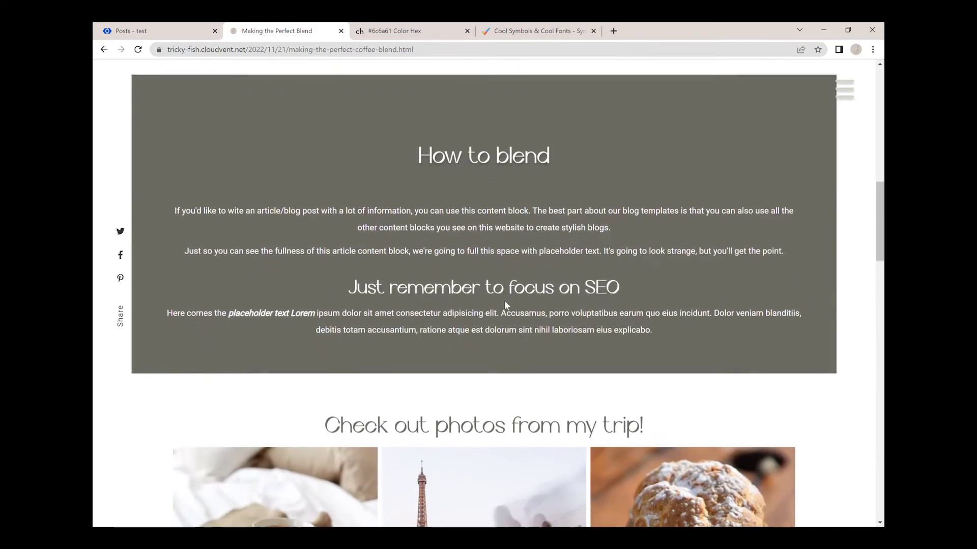
scroll(509, 305, "down", 1)
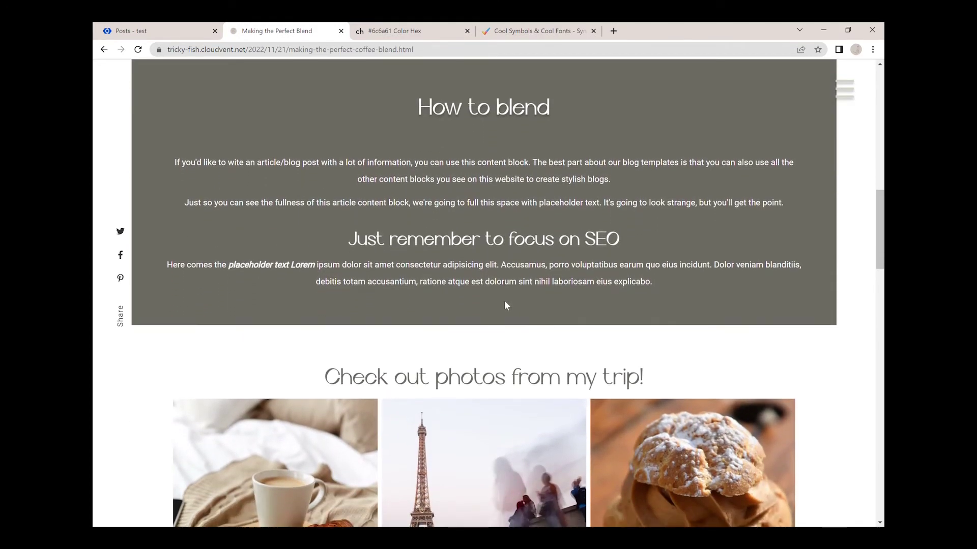
scroll(505, 301, "up", 1)
scroll(506, 304, "up", 1)
scroll(508, 305, "down", 7)
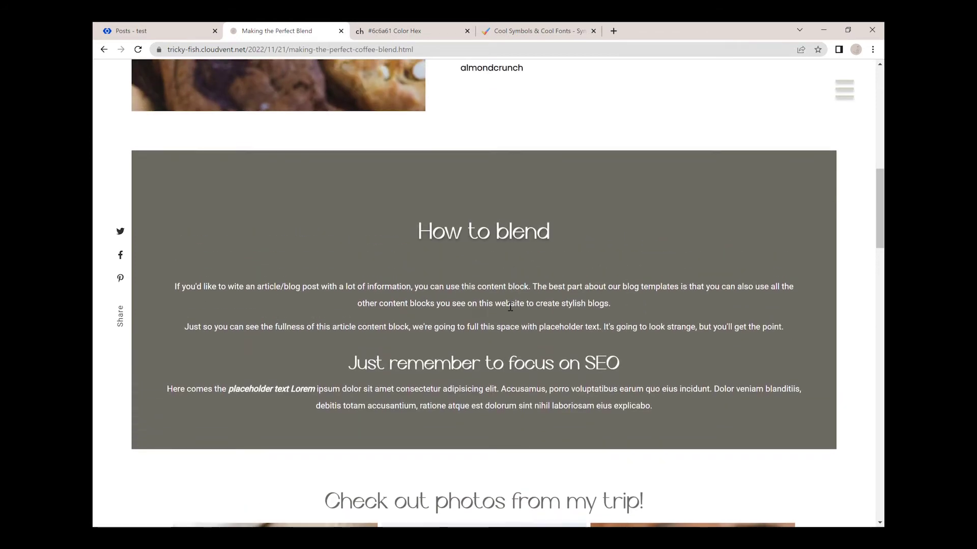
scroll(508, 306, "down", 8)
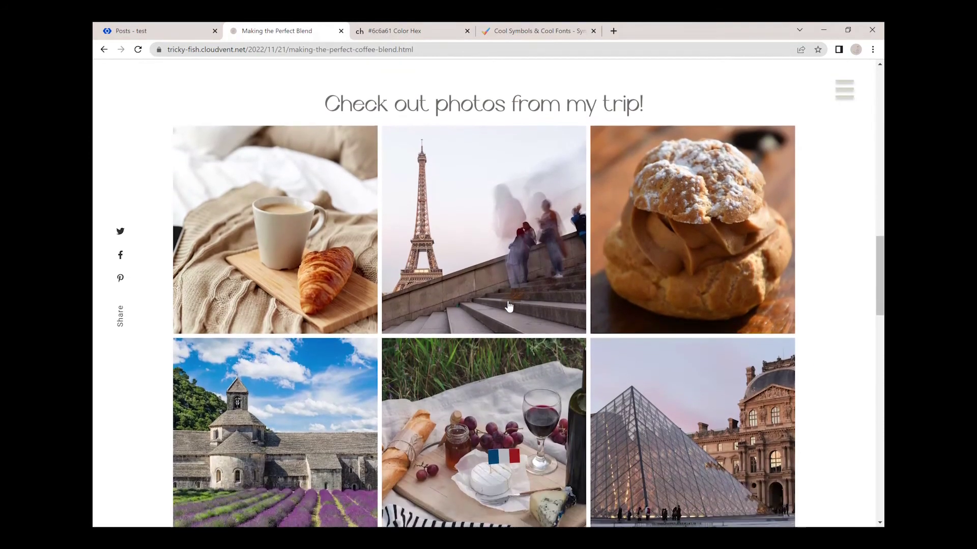
scroll(509, 305, "down", 1)
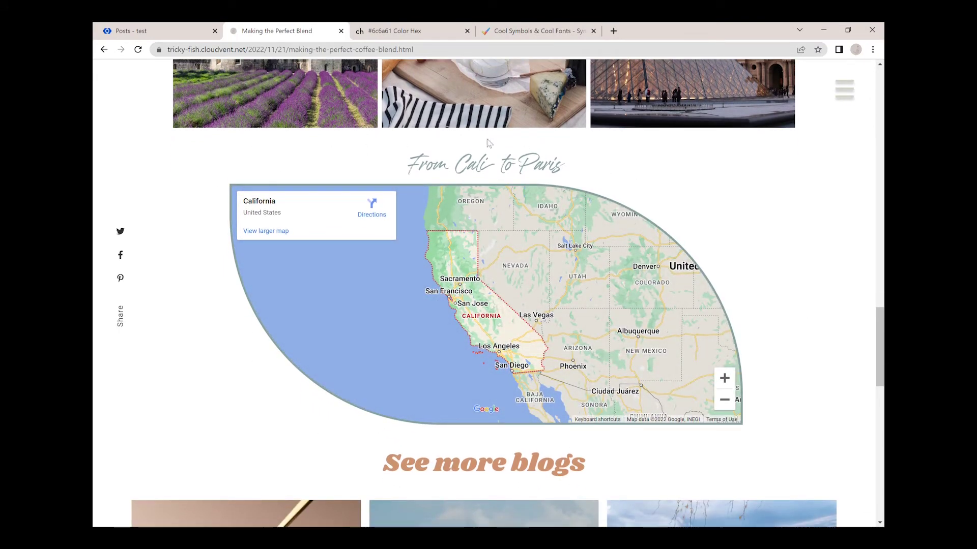
Step: Back in the CloudCannon editor, change the map block's heading from "From Cali to Paris" to "Where is Crunchy Mamma?"
left_click(146, 33)
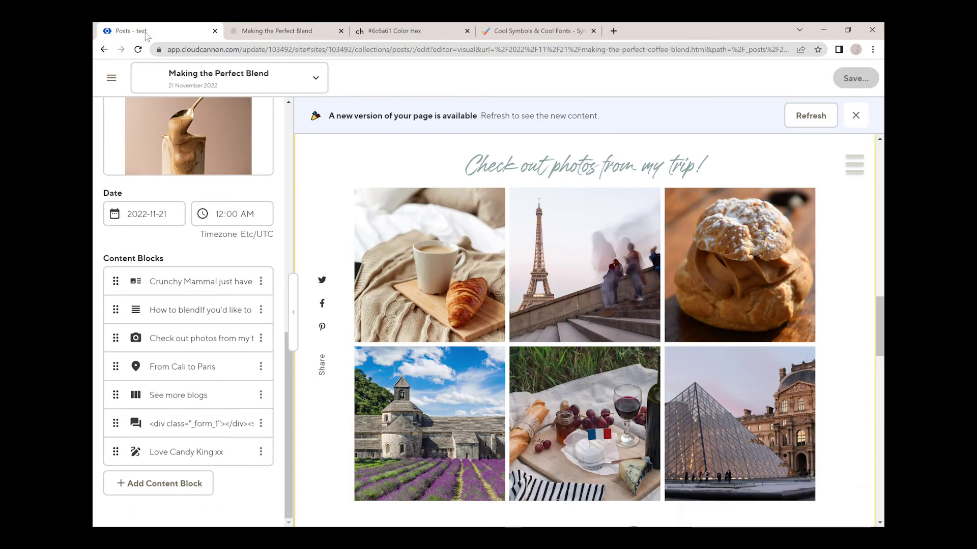
left_click(205, 367)
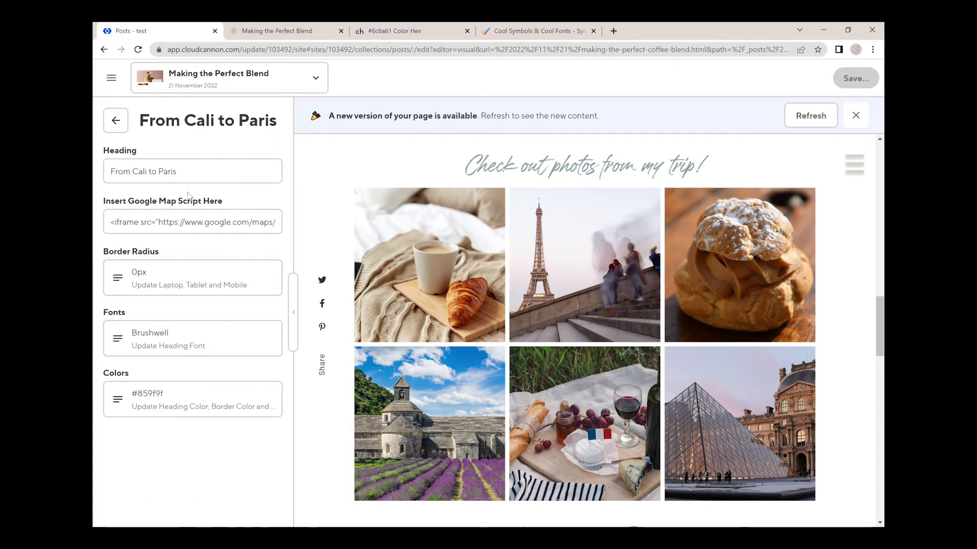
scroll(407, 356, "down", 4)
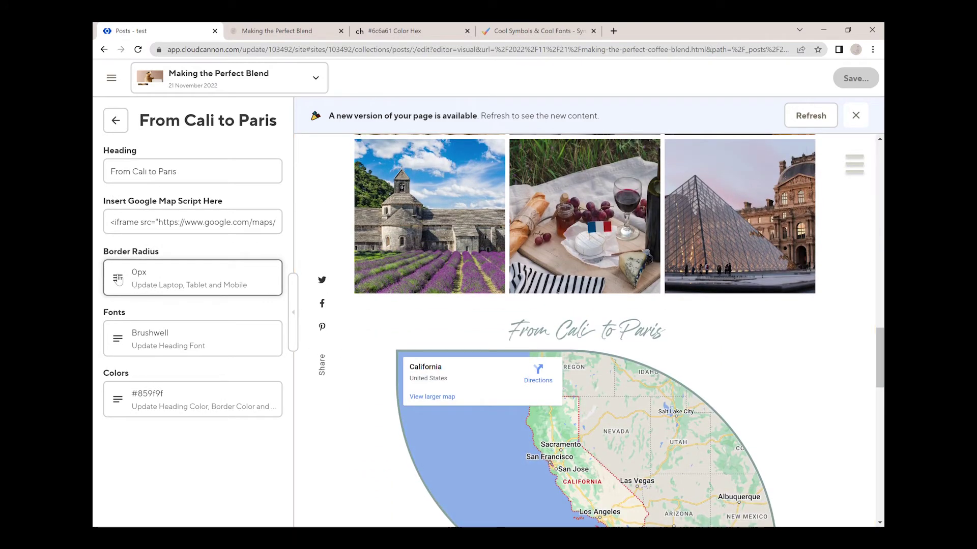
left_click_drag(192, 173, 104, 176)
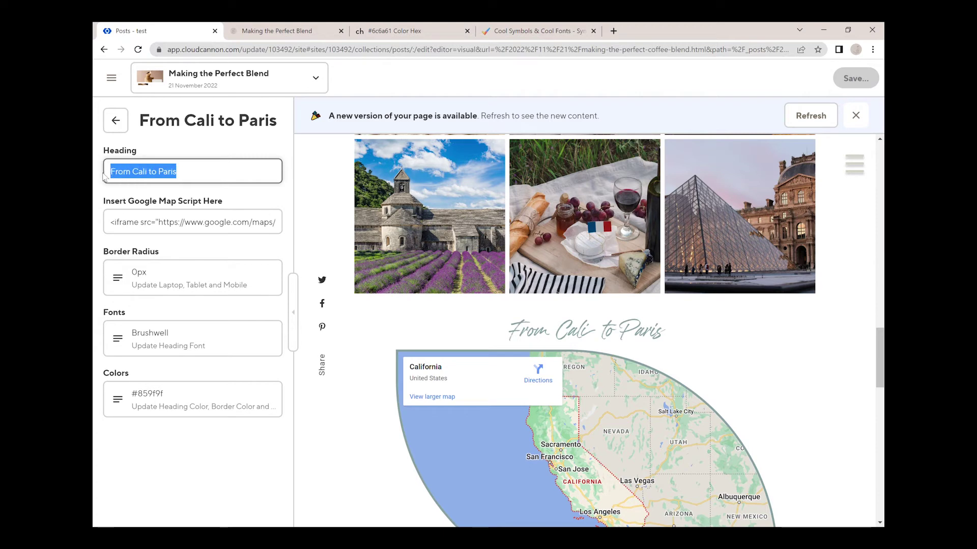
type("Wh")
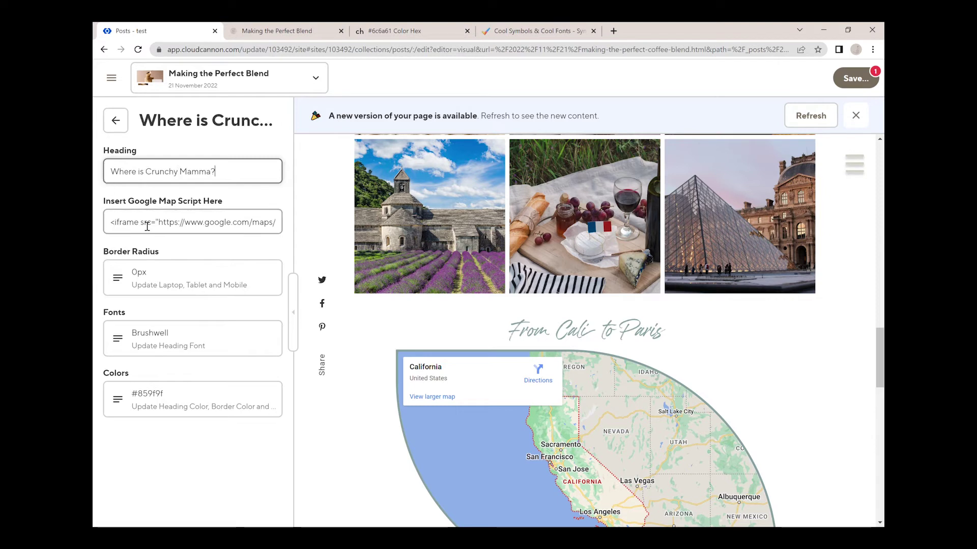
scroll(149, 221, "right", 1)
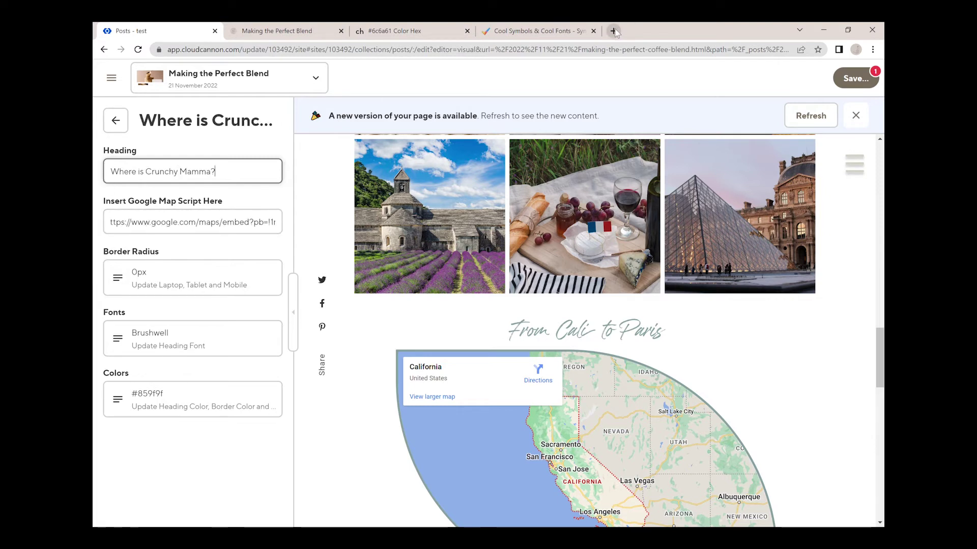
Step: Find Google Maps through a web search and open it in a new browser tab
left_click(614, 32)
type("g")
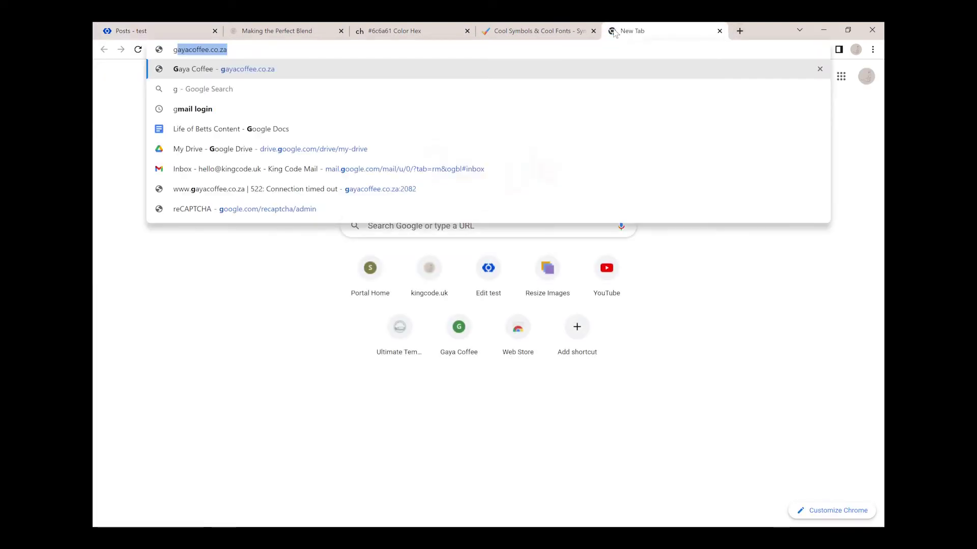
type("oogle maps")
key("Return")
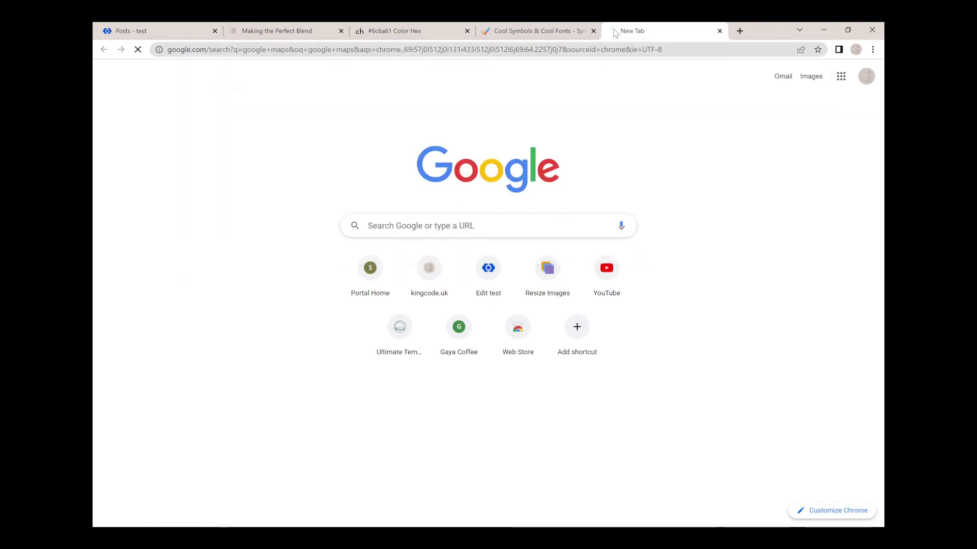
left_click(251, 176)
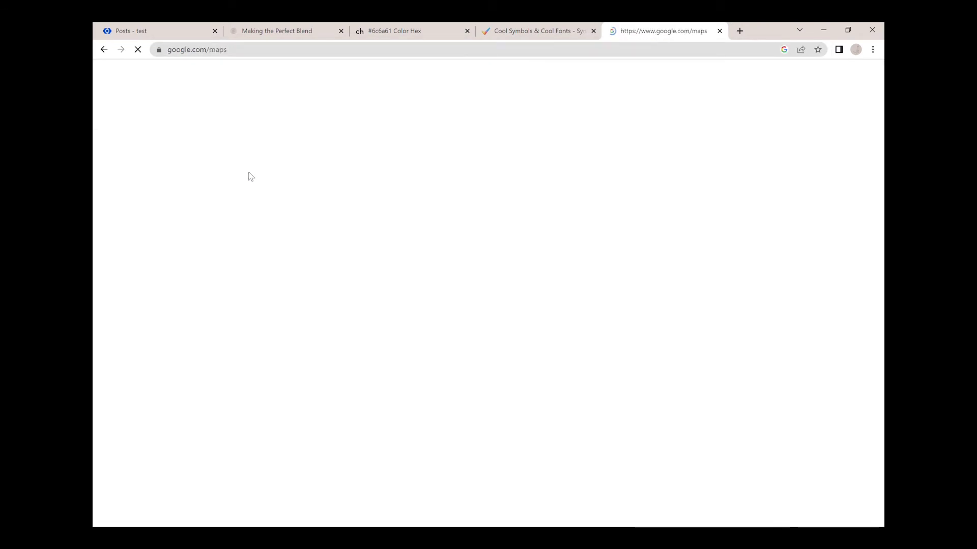
Step: Search Google Maps for "cookie shop"
left_click(177, 83)
type("cookie sh")
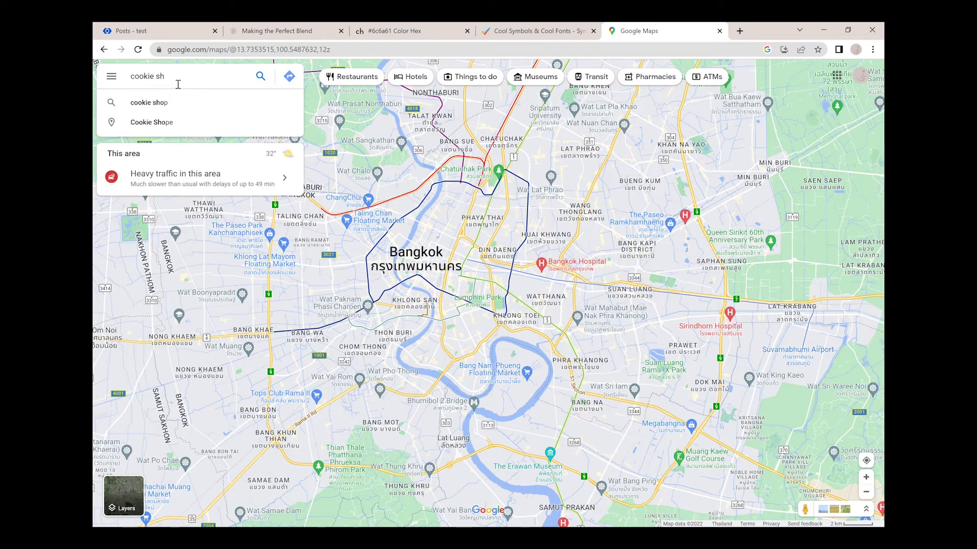
type("iop")
key("Return")
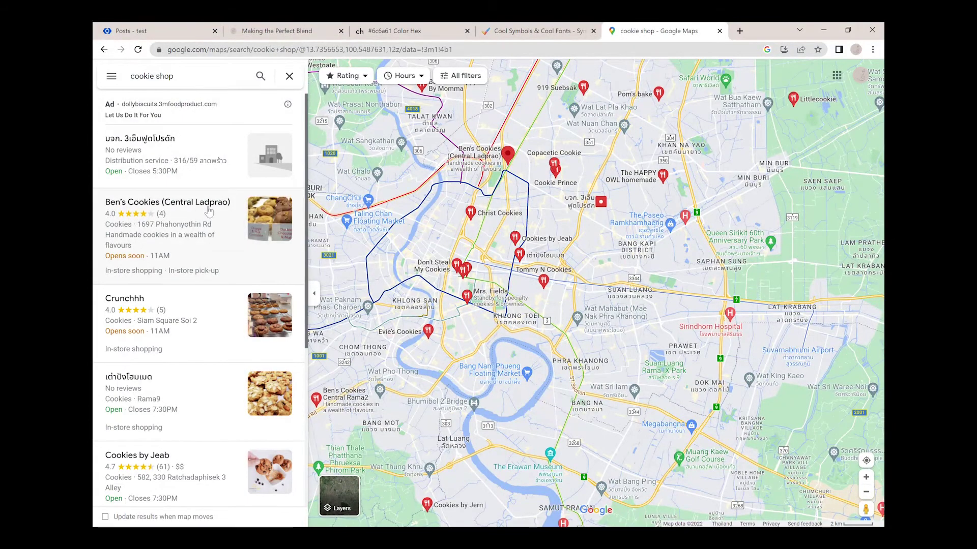
Step: Copy the HTML embed code of the Crunchhh shop's map and switch back to the published blog post
left_click(125, 299)
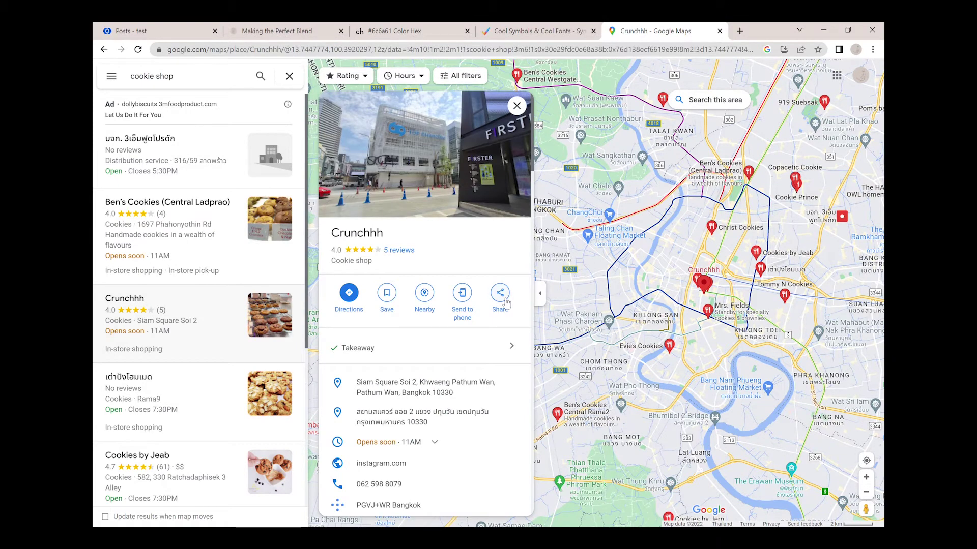
left_click(501, 295)
left_click(468, 231)
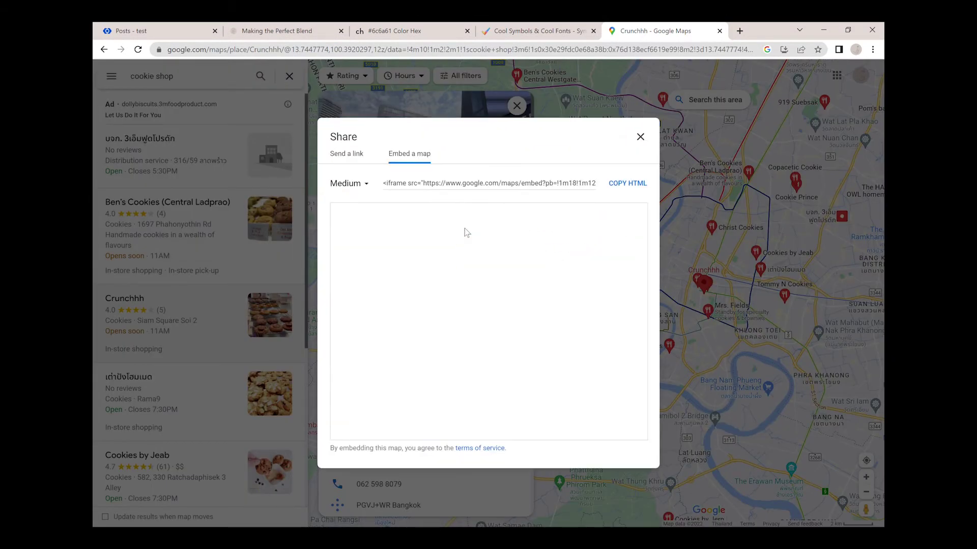
left_click(627, 183)
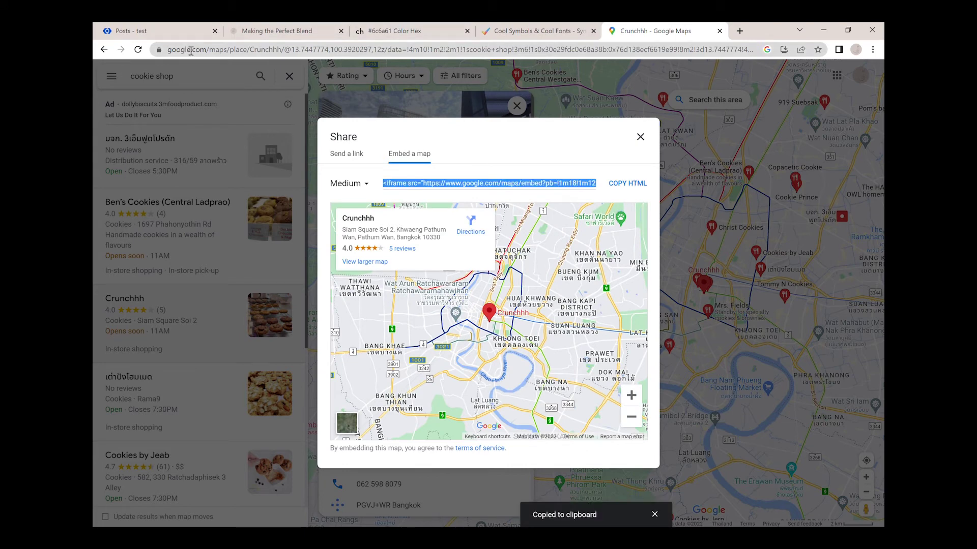
left_click(274, 31)
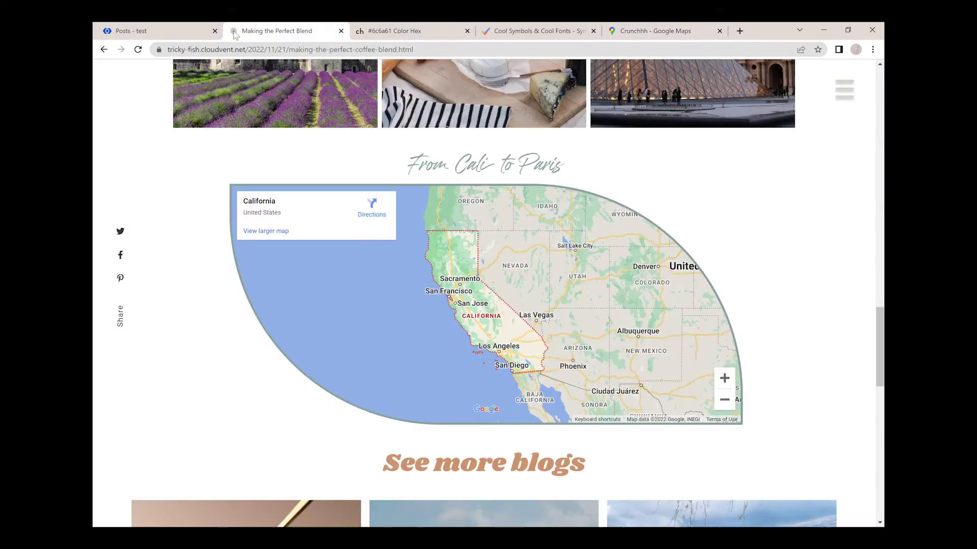
Step: Back in the CloudCannon editor, replace the map block's Google Map script with the copied Crunchhh embed code
left_click(164, 36)
left_click(198, 224)
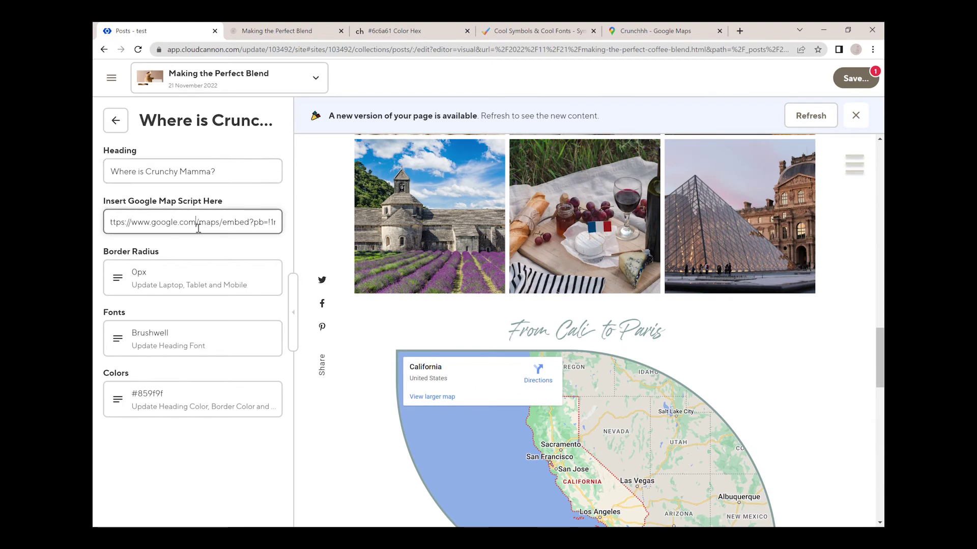
key("ctrl+a")
key("ctrl+v")
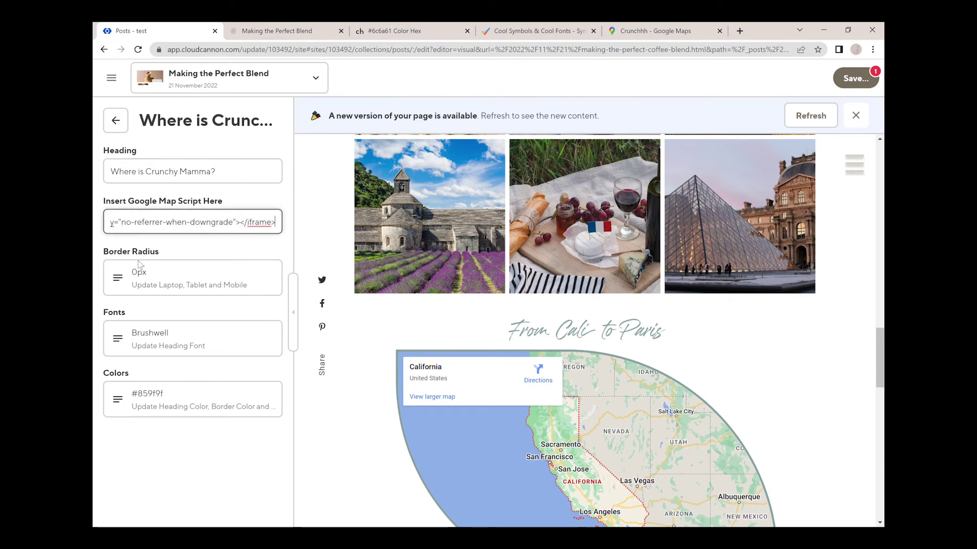
Step: Style the map block with the Cyrene heading font, a 100px top left corner radius and #6c6a61 heading and border colors, and save
left_click(127, 339)
left_click(113, 125)
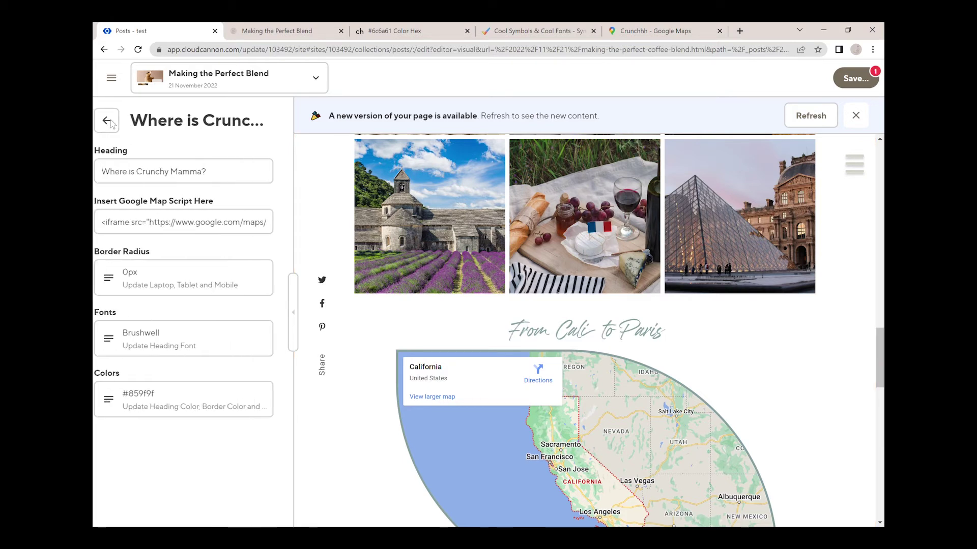
left_click(119, 285)
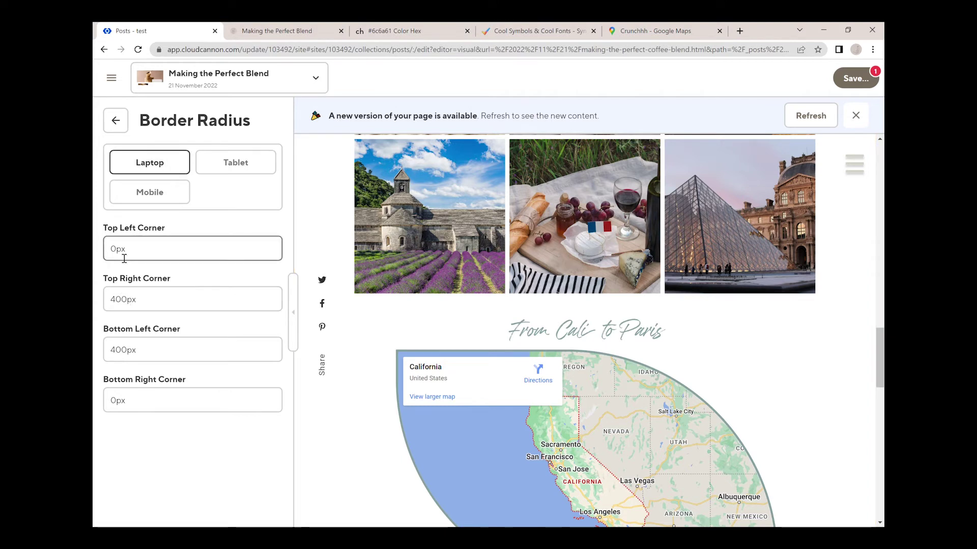
left_click_drag(110, 253, 118, 254)
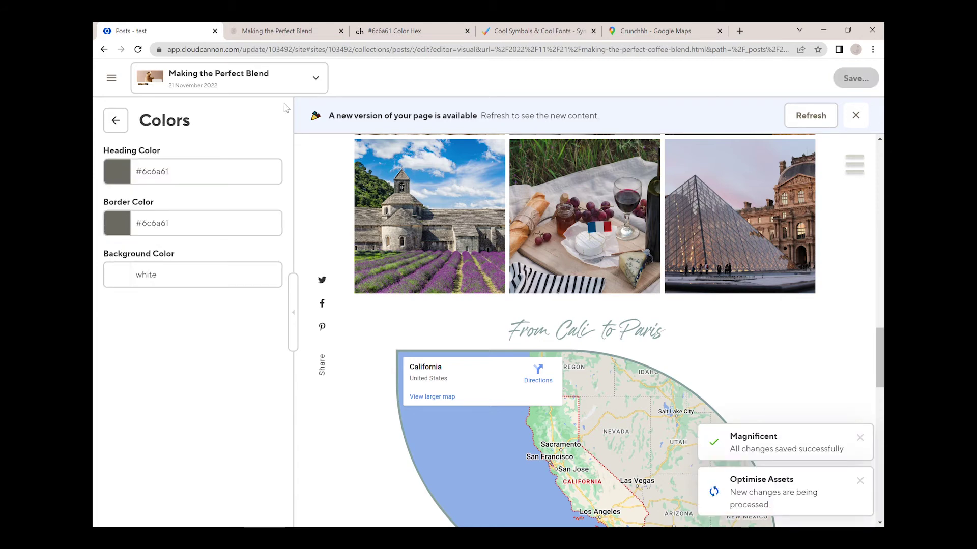
left_click(116, 120)
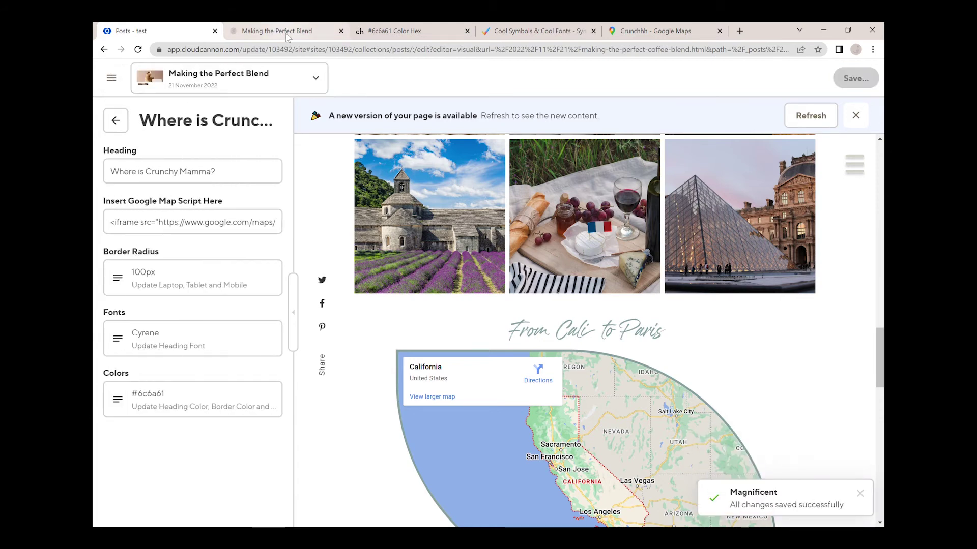
Step: Reload the published blog post and check the restyled map section and the blog cards below it
left_click(287, 33)
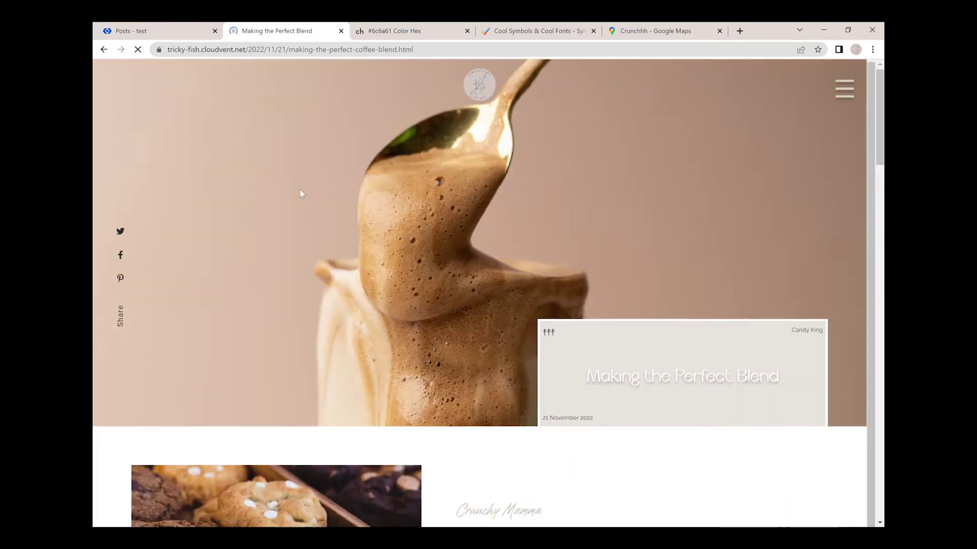
scroll(601, 235, "down", 1)
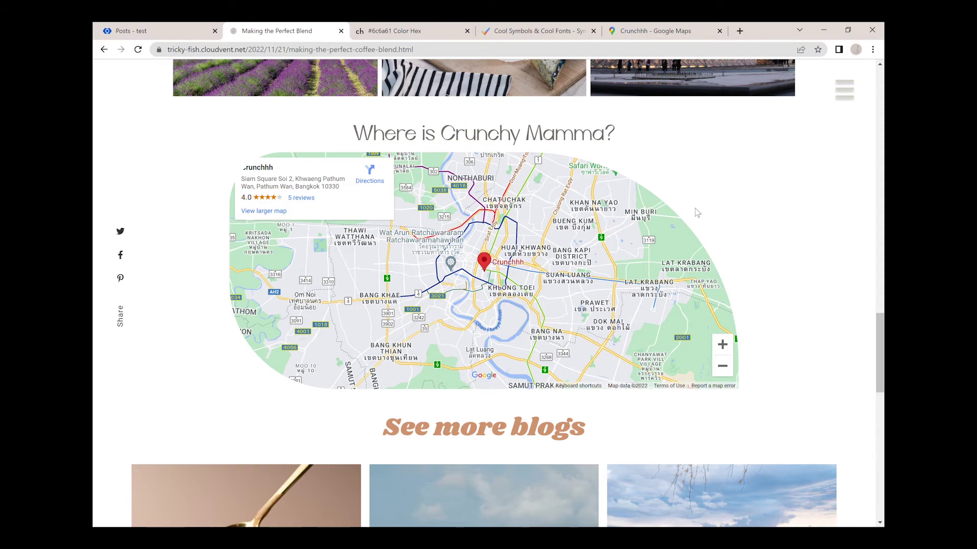
scroll(696, 213, "down", 5)
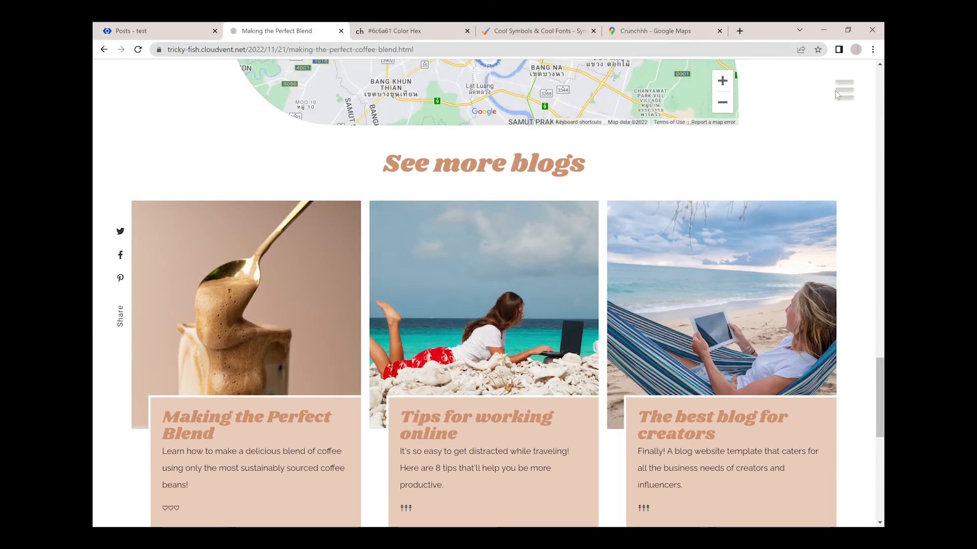
Step: In the editor, open the "See more blogs" content block's colors and set the heading color to #6c6a61
left_click(170, 30)
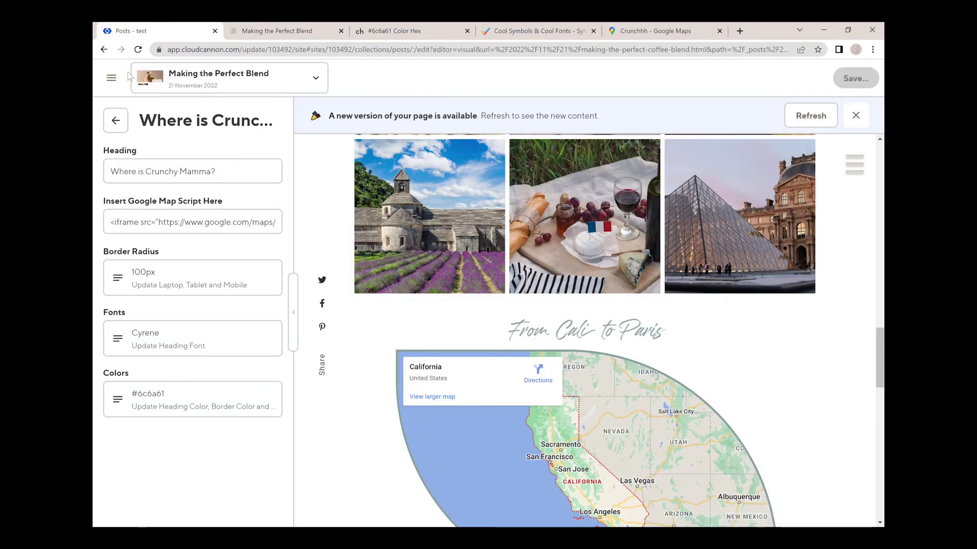
left_click(116, 121)
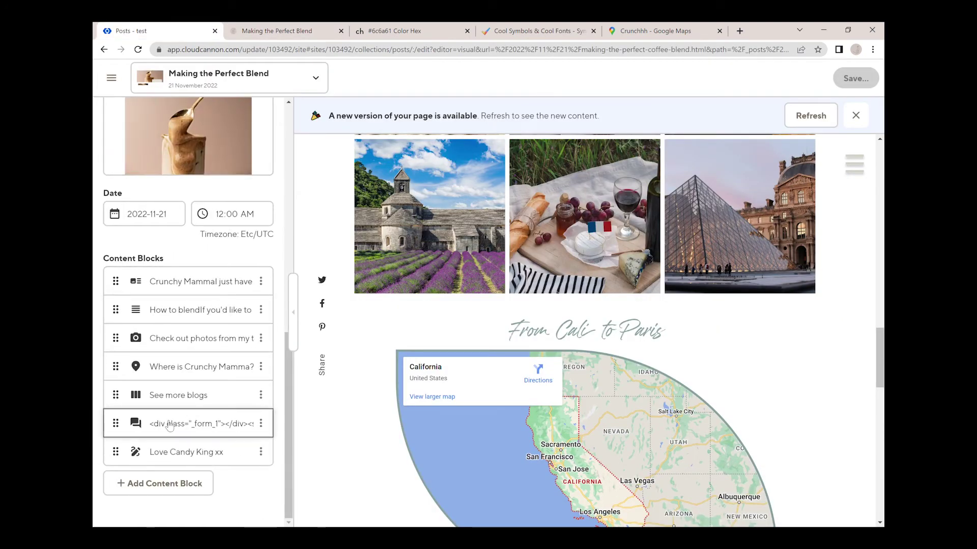
left_click(178, 395)
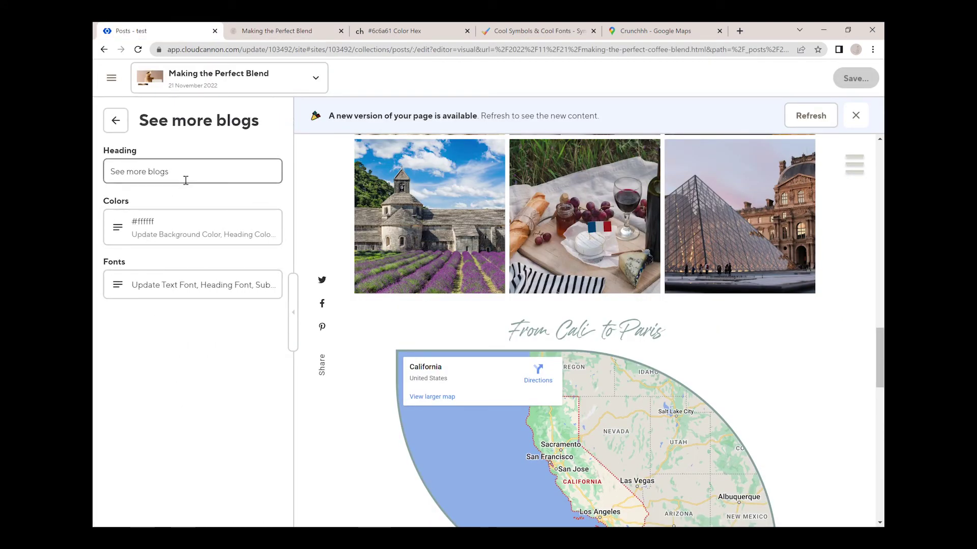
left_click(117, 238)
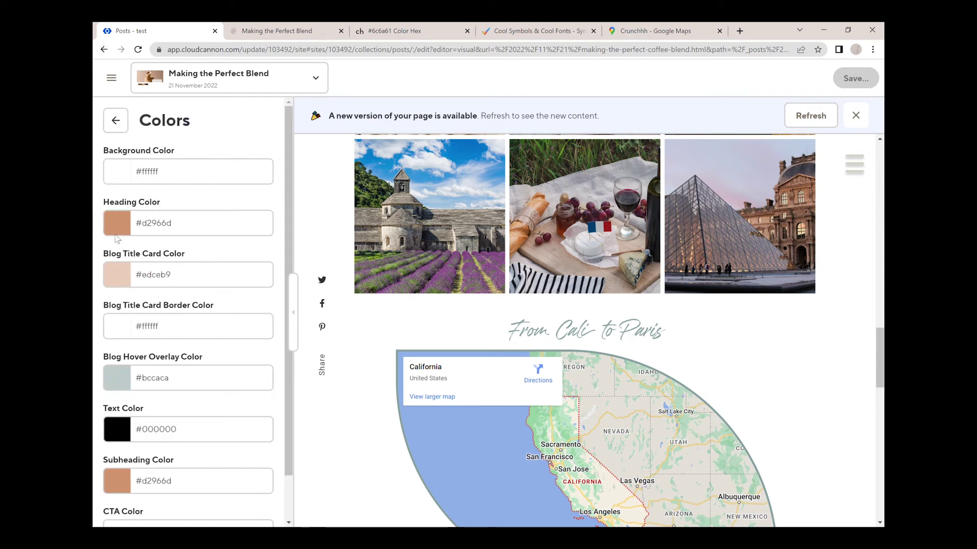
left_click(184, 229)
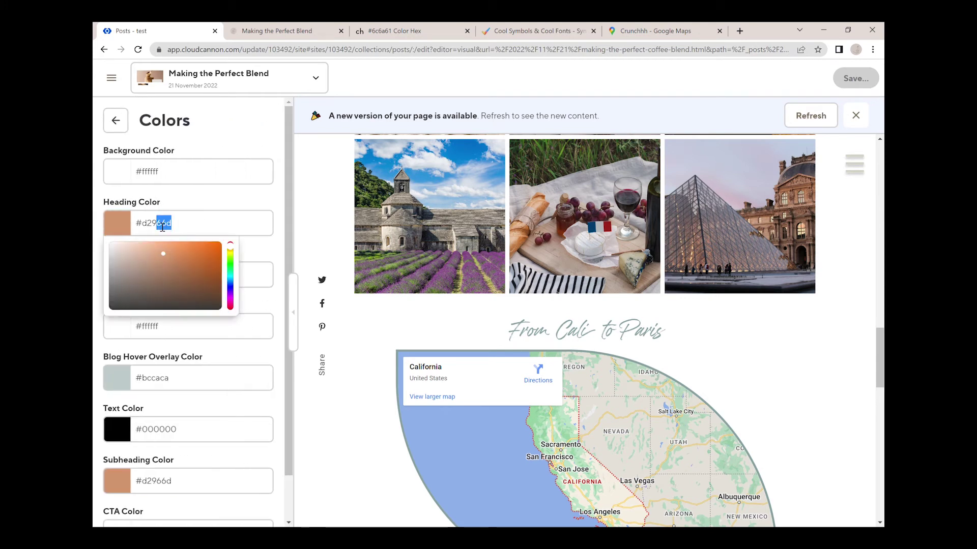
left_click_drag(163, 228, 144, 229)
key("ctrl+v")
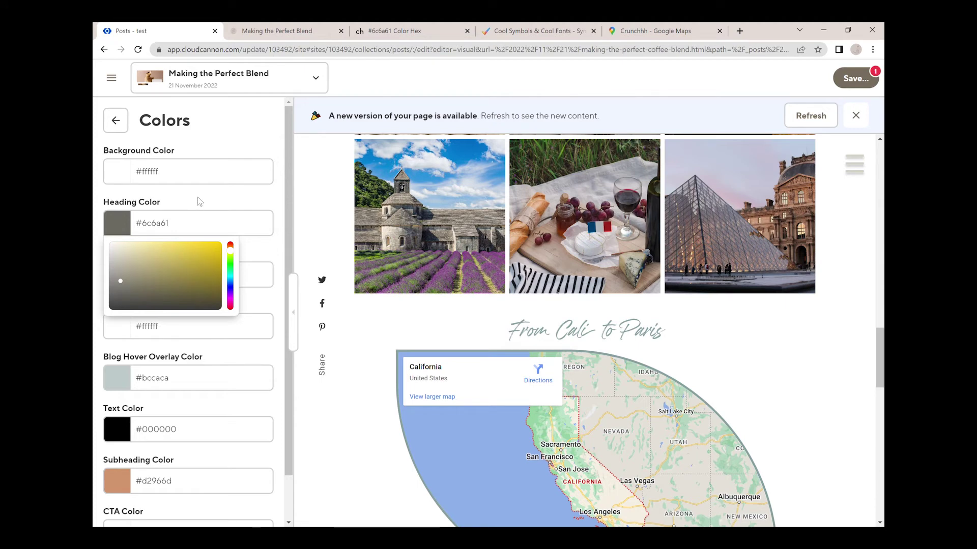
left_click(197, 199)
Step: Set the blog title card color to #e7e2dc and the hover overlay to rgba(108, 106, 97, 0.5), taking the RGB values from the color-hex page
scroll(446, 297, "down", 9)
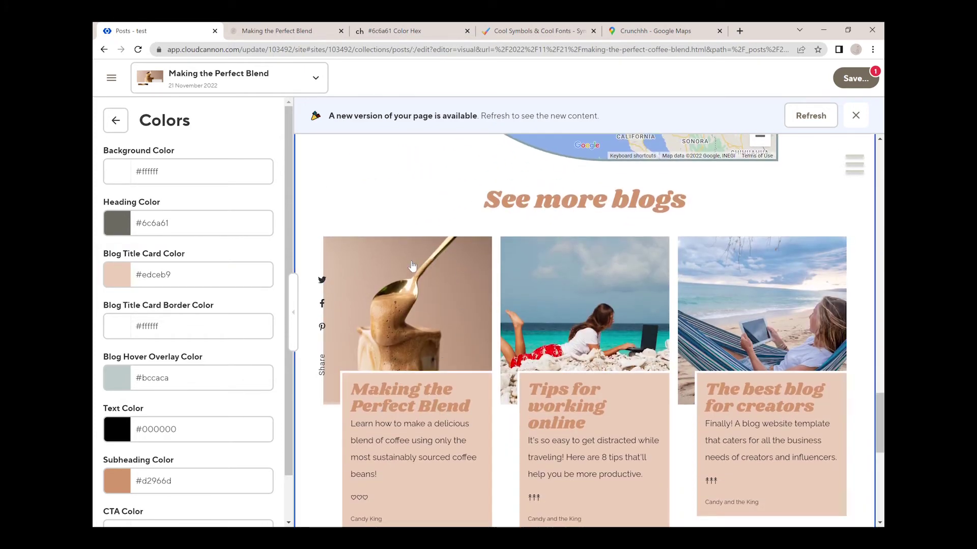
left_click(285, 31)
key("ctrl+Tab")
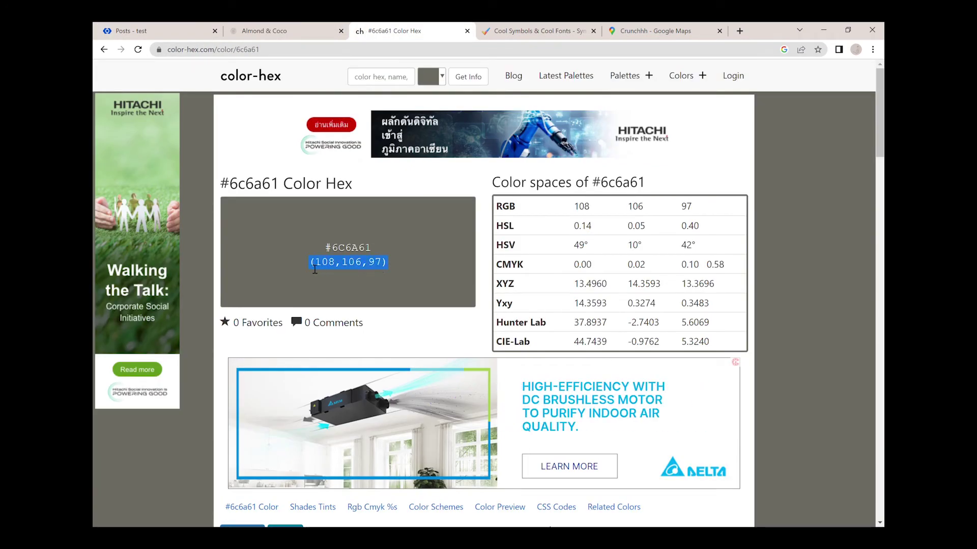
left_click(127, 31)
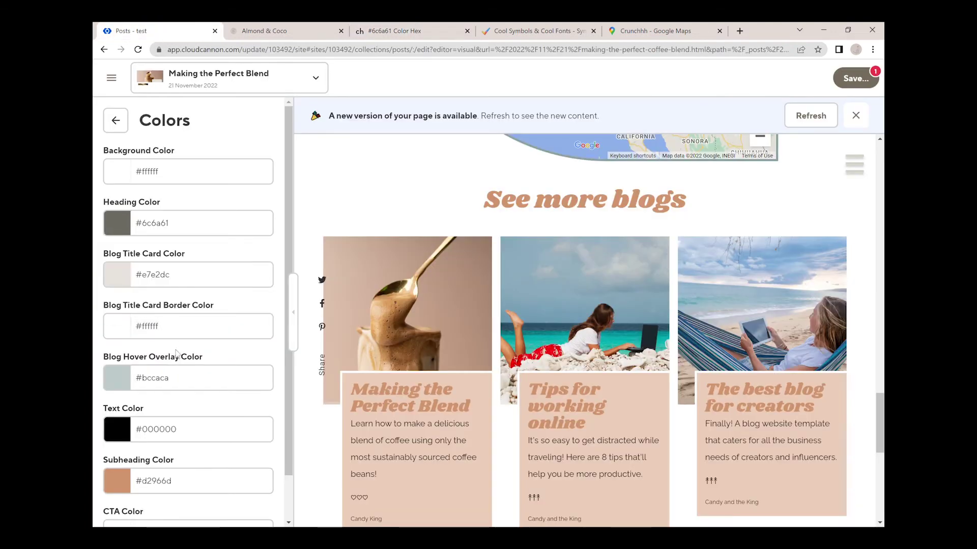
left_click(177, 380)
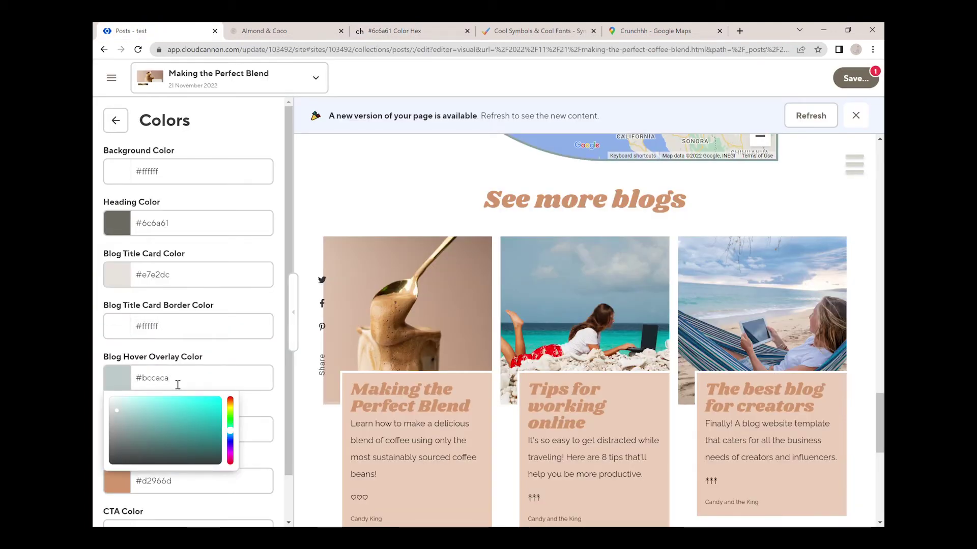
triple_click(177, 385)
type("(108,106,97)")
left_click(253, 359)
Step: Set the "See more blogs" block's subheading color to #6c6a61 and save the modified post
scroll(196, 443, "down", 1)
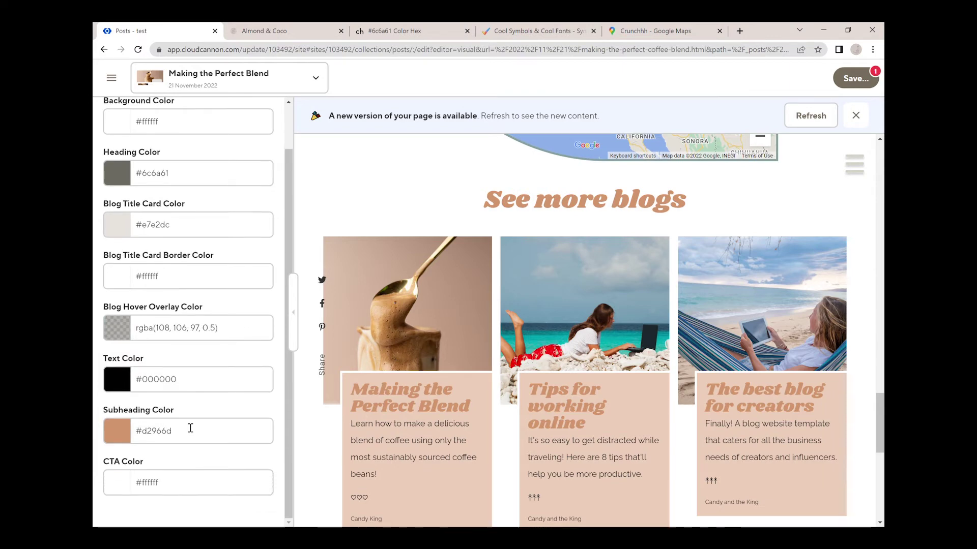
key("ctrl+a")
type("#6c6a61")
left_click(856, 78)
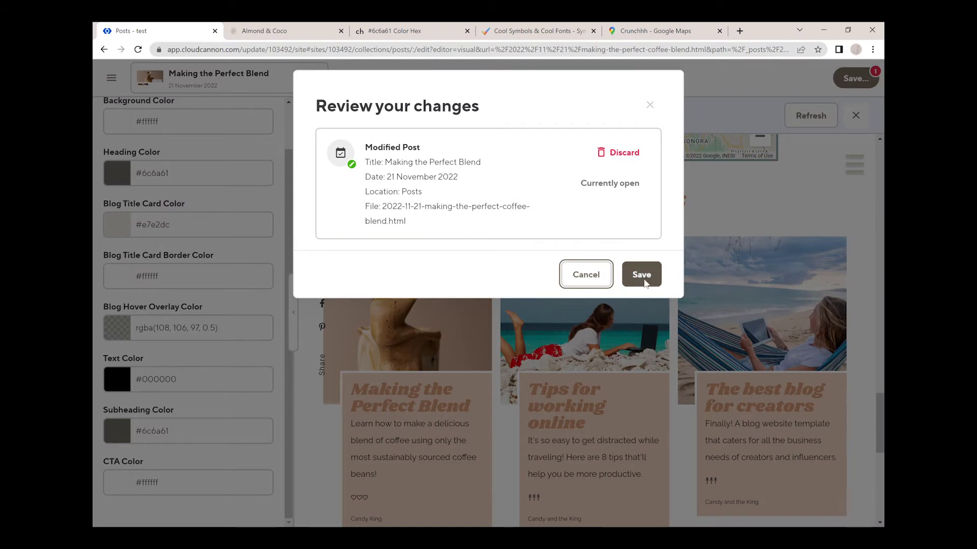
left_click(642, 275)
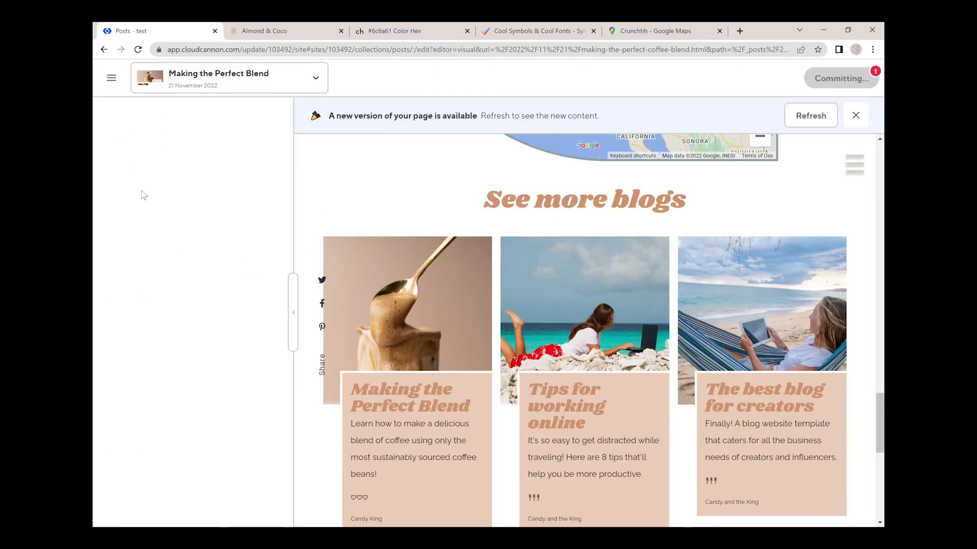
Step: Set the block's text font to Roboto, sans-serif and its heading, subheading and CTA fonts to Cyrene, and save the post
left_click(121, 288)
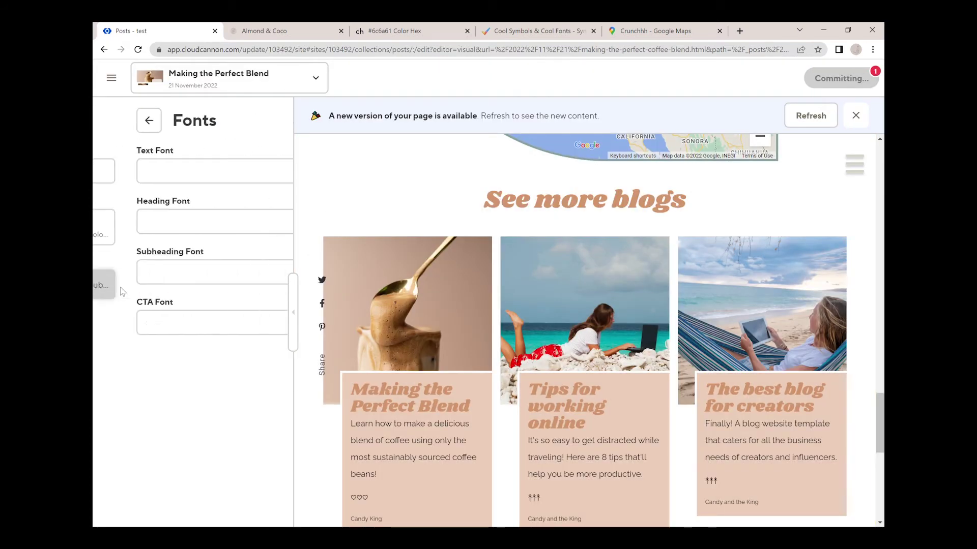
left_click(212, 173)
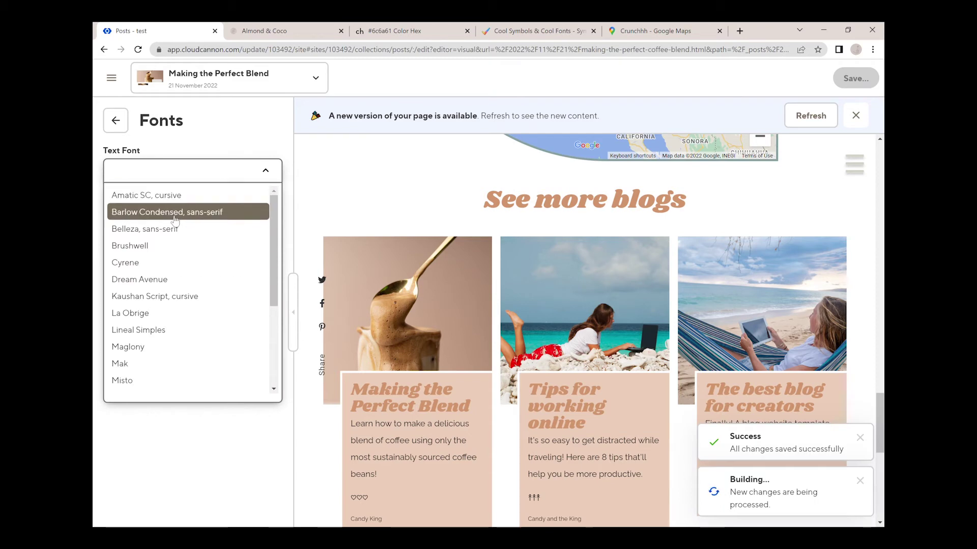
scroll(163, 280, "down", 5)
left_click(146, 373)
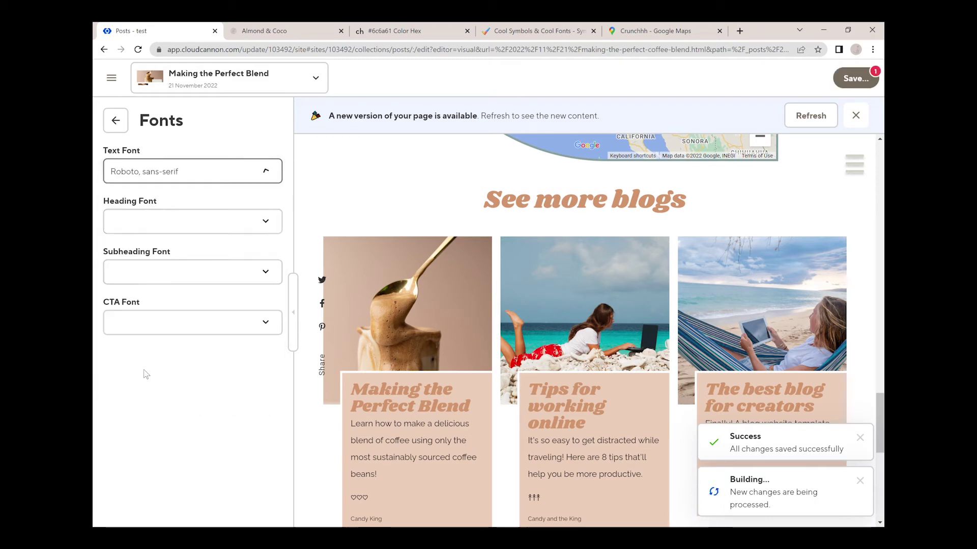
key("ctrl+s")
left_click(656, 274)
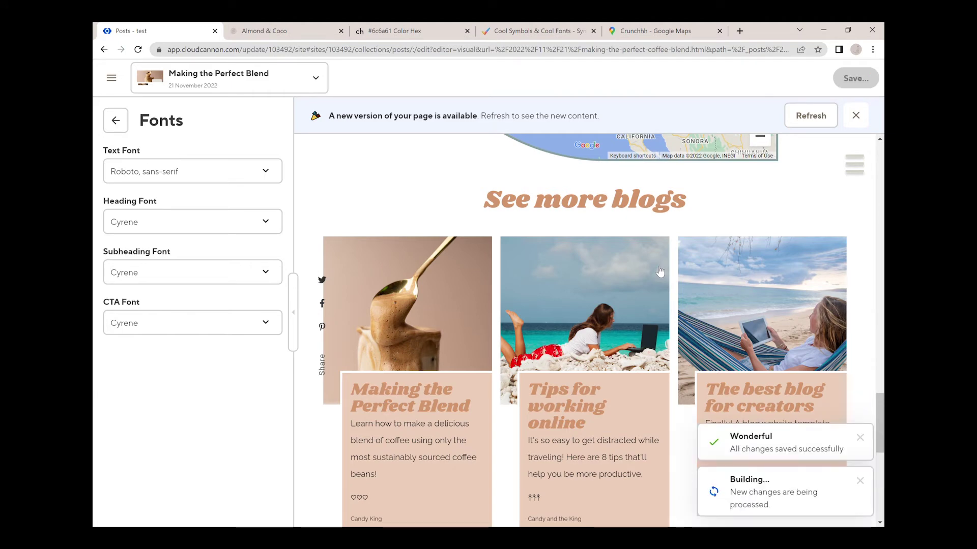
Step: View the updated published post and review the colors and fonts of the "See more blogs" cards
left_click(259, 31)
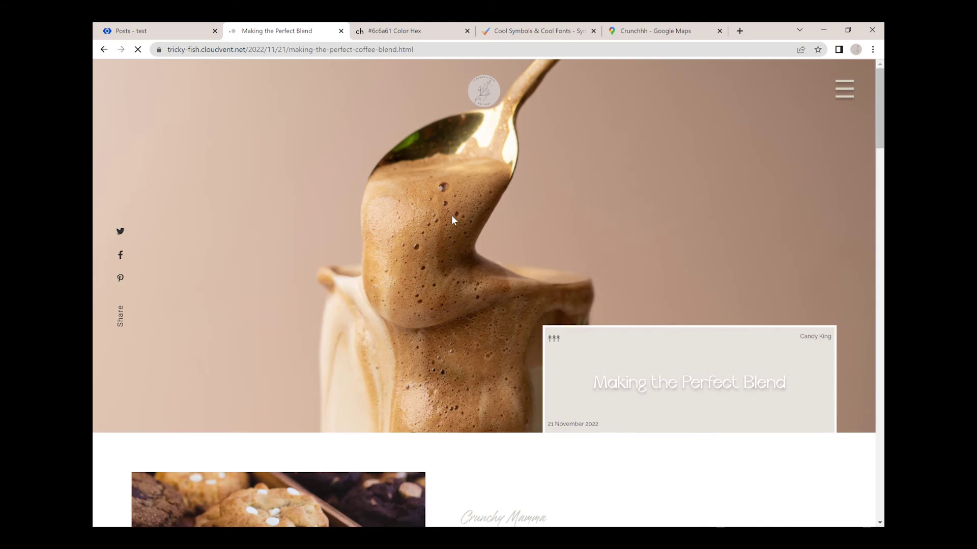
scroll(452, 220, "down", 20)
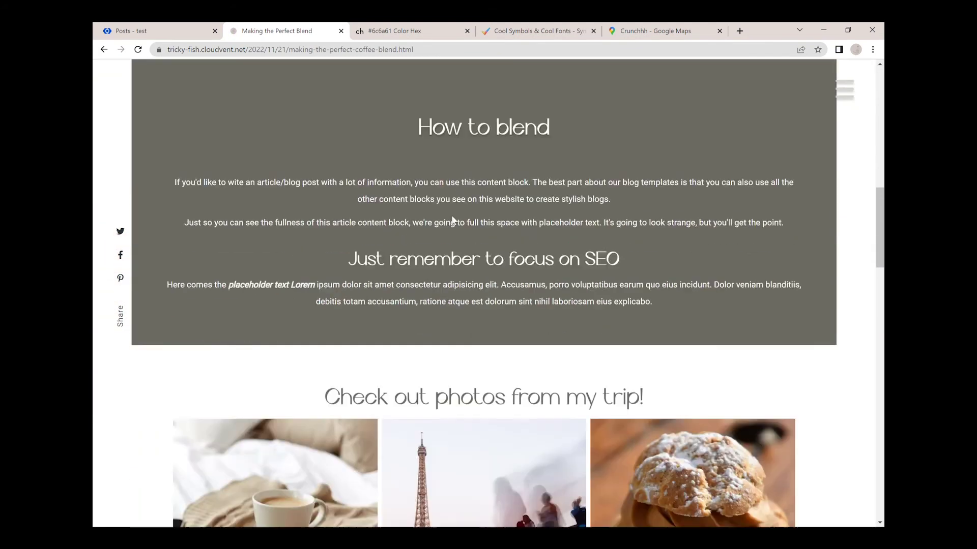
scroll(457, 221, "down", 13)
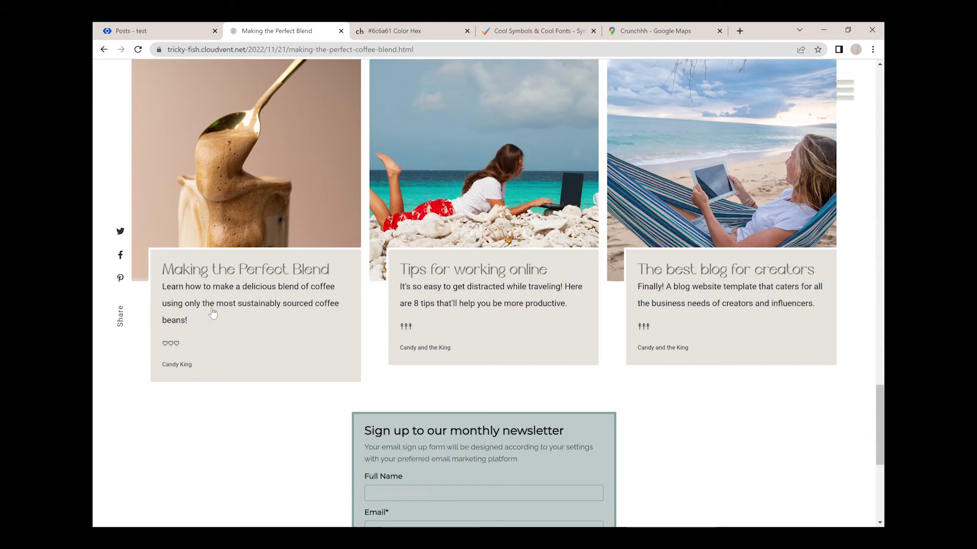
Step: Return to the post's main settings in the editor and delete the word "only" from the blog summary
left_click(131, 31)
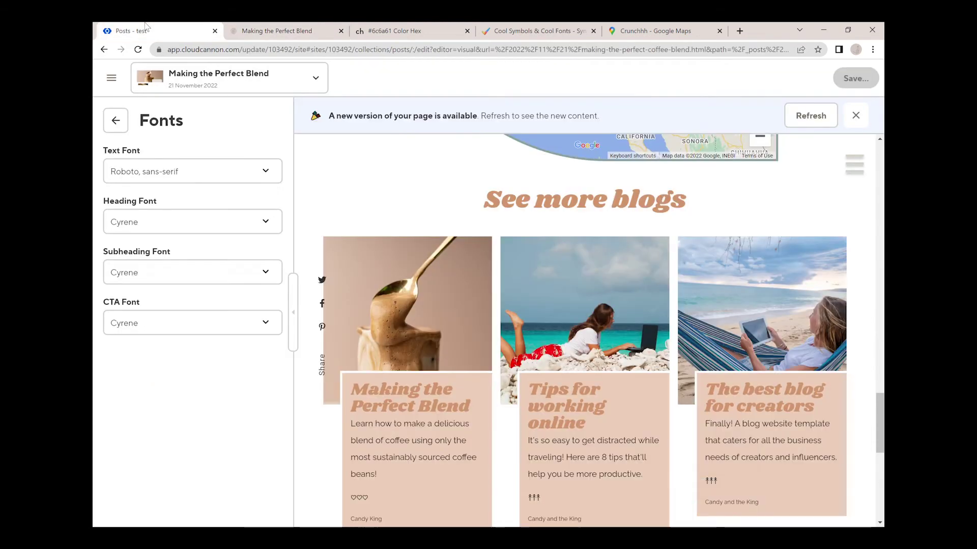
left_click(117, 122)
left_click(122, 126)
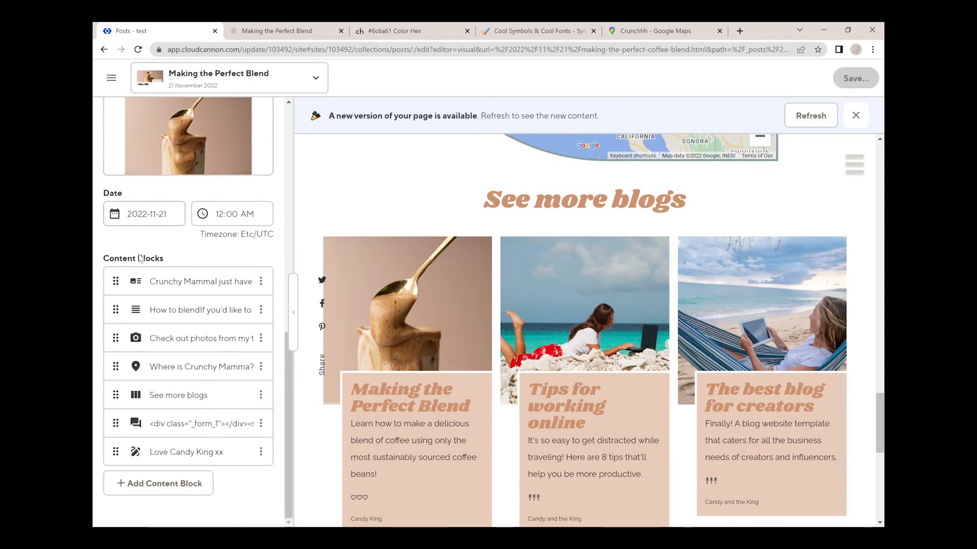
scroll(139, 258, "up", 3)
scroll(140, 259, "up", 4)
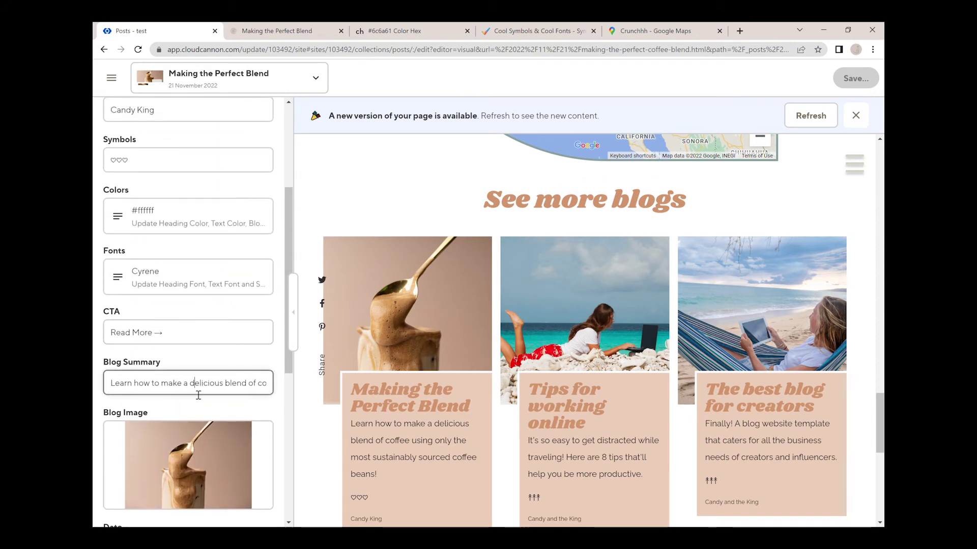
left_click(198, 391)
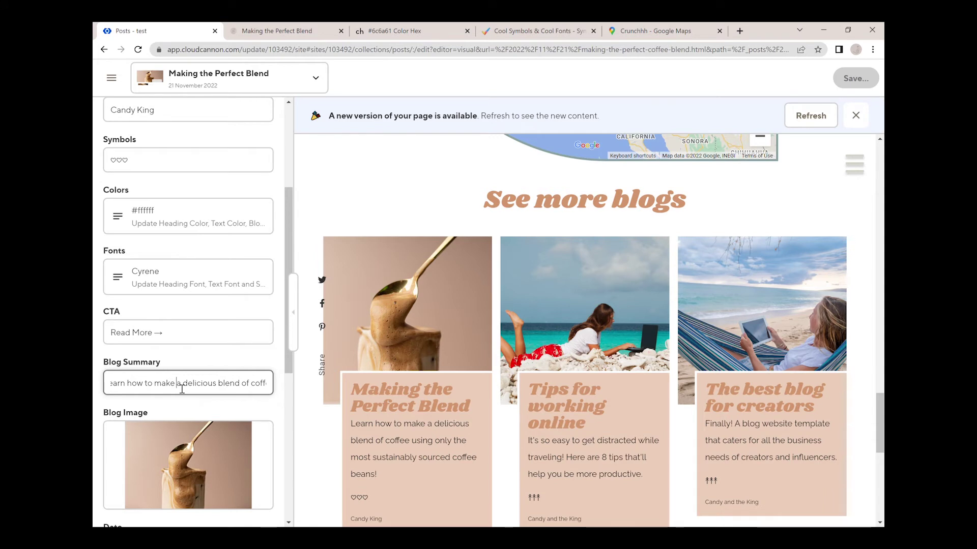
key("Right")
key("Right")
key("Right")
key("Right")
key("Right")
key("Right")
key("Right")
key("Right")
key("Right")
key("Right")
key("Right")
key("Right")
key("Right")
key("Right")
key("Right")
key("Right")
key("Right")
key("Right")
key("Right")
left_click(244, 391)
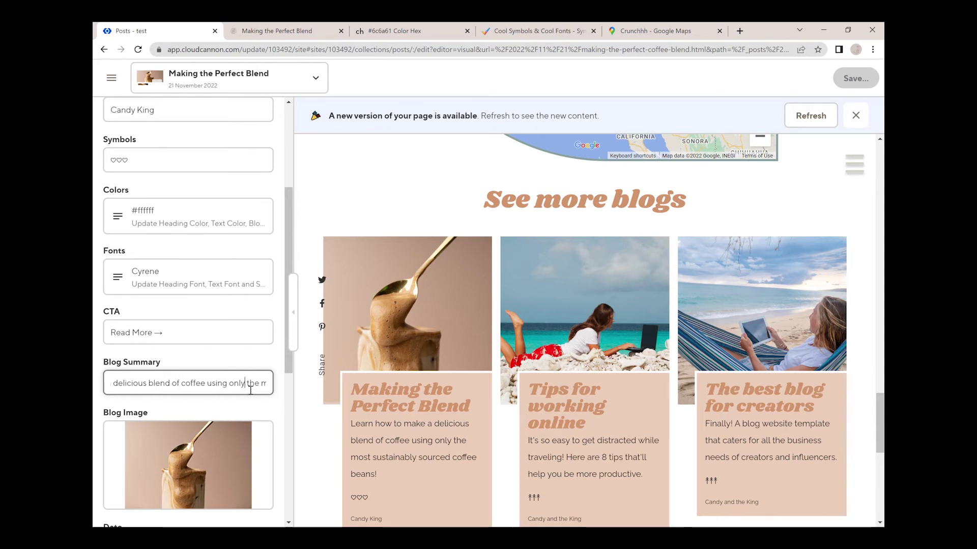
key("BackSpace")
key("BackSpace")
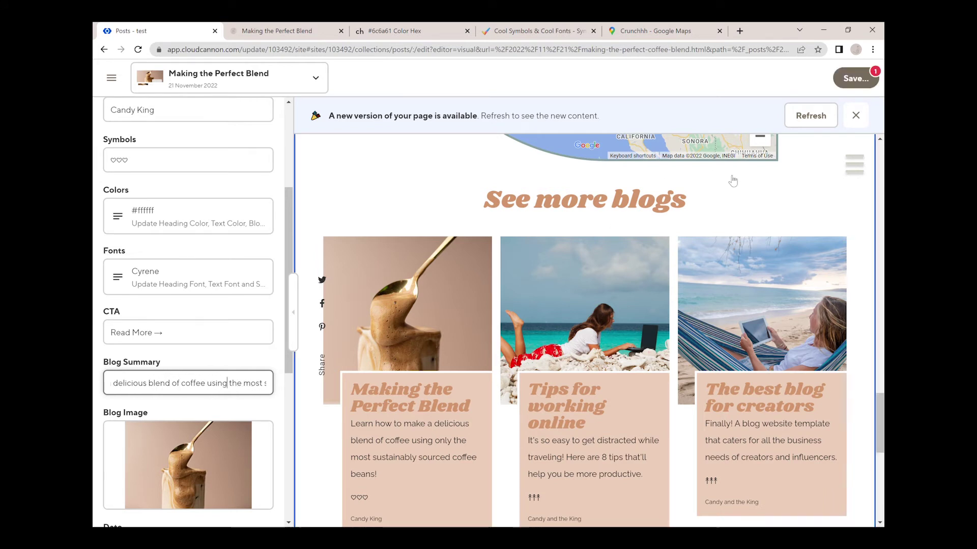
Step: Save the post with the edited blog summary
left_click(855, 78)
left_click(636, 270)
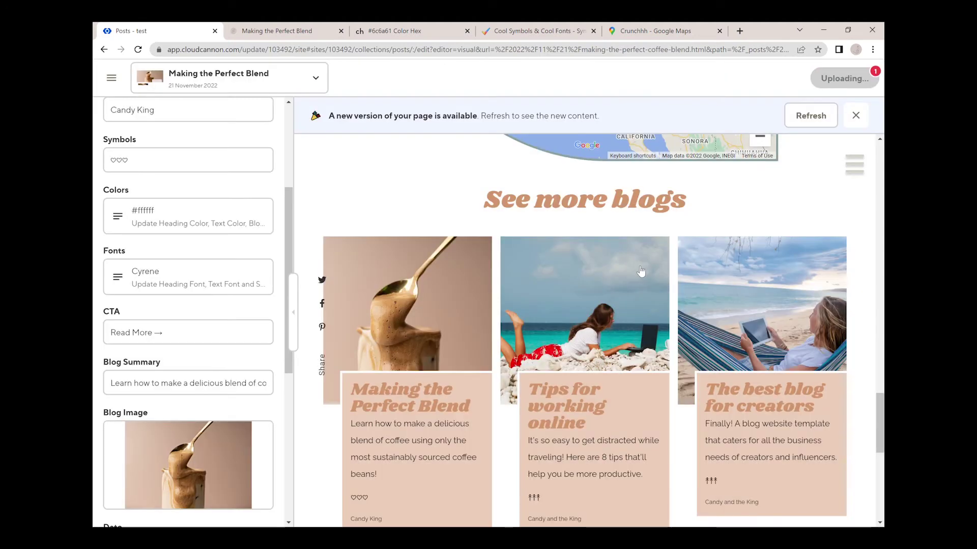
Step: Open the post's newsletter script block, read through its embedded form script, and return to the post's main settings
scroll(639, 270, "down", 3)
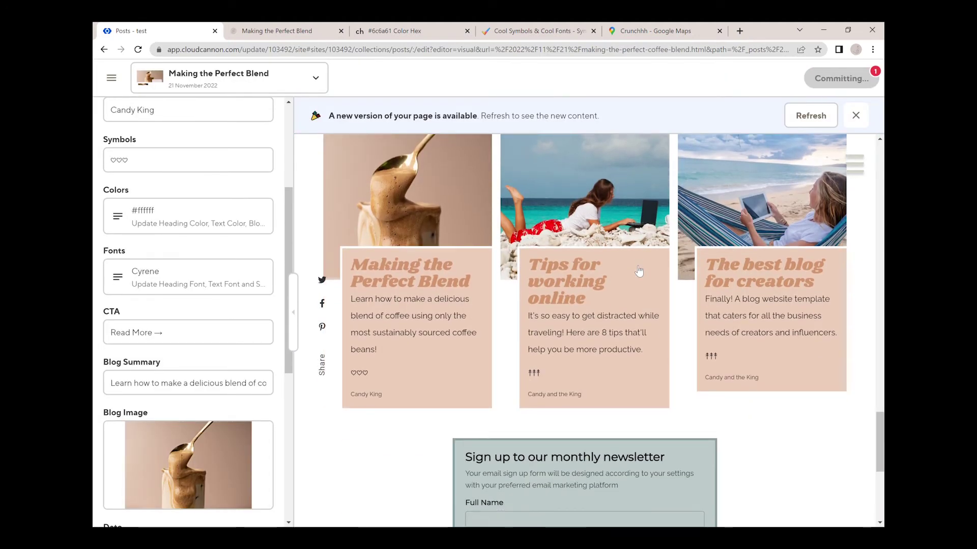
scroll(639, 271, "down", 3)
scroll(164, 429, "down", 8)
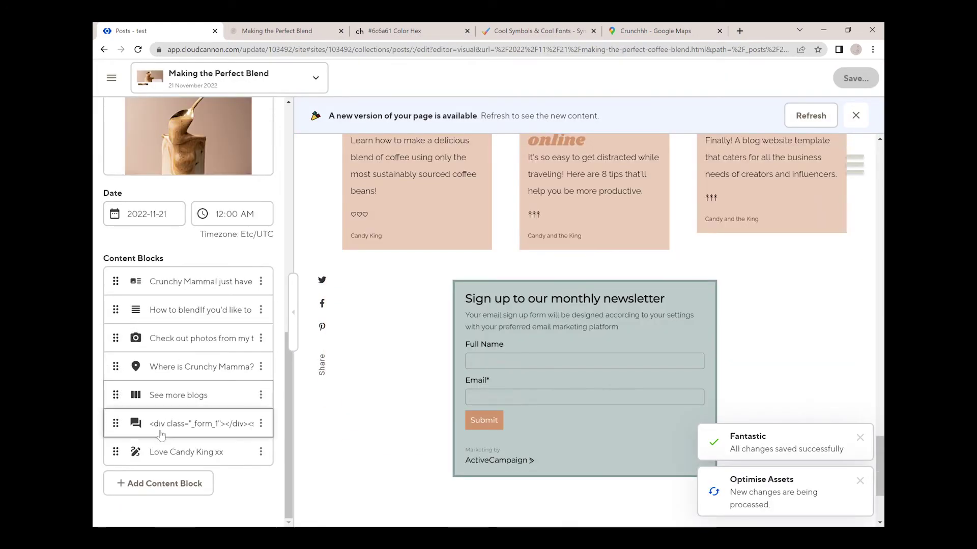
left_click(164, 429)
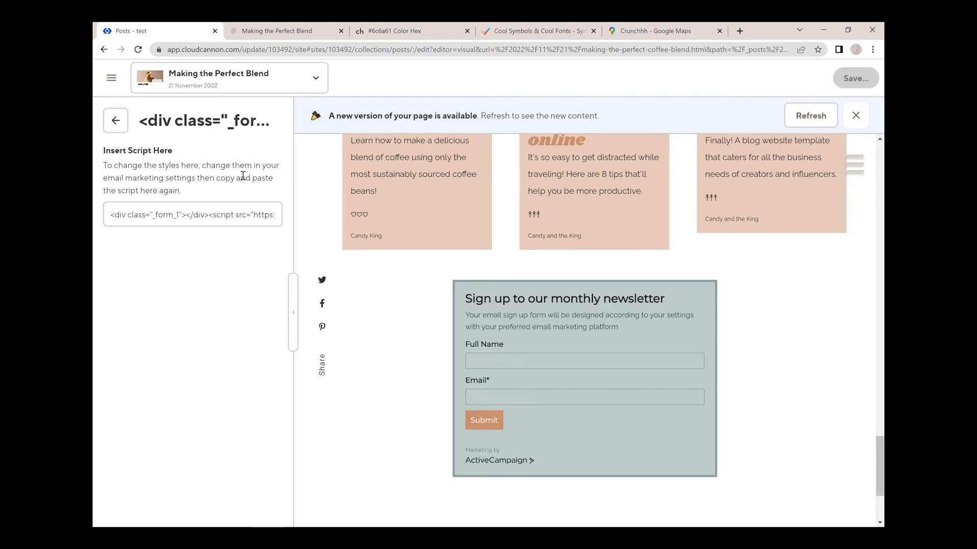
left_click(114, 216)
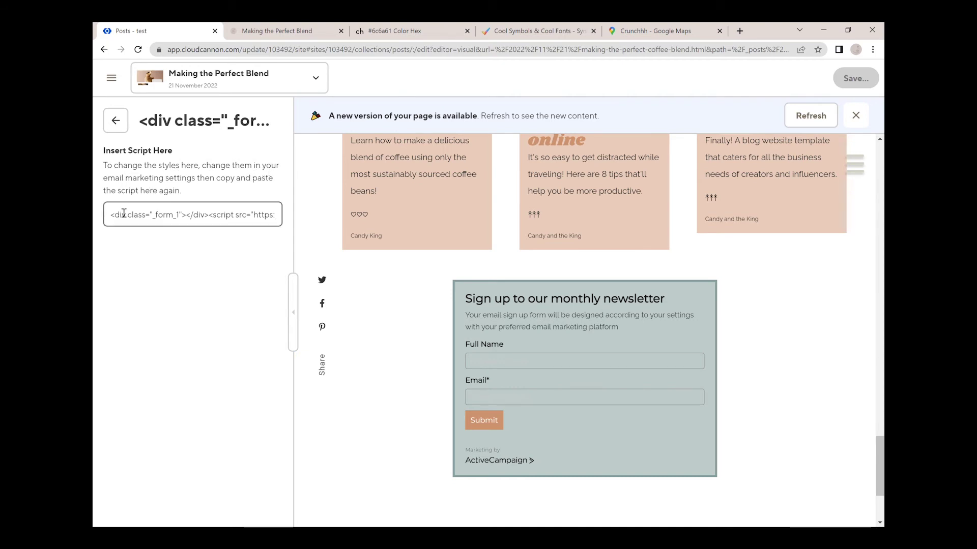
key("Right")
key("Right")
key("Right")
key("Right")
key("Right")
key("Right")
key("Right")
key("Right")
key("Right")
key("Right")
key("Right")
key("Right")
key("Right")
key("Right")
key("Right")
key("Right")
key("Right")
key("Right")
key("Right")
key("Right")
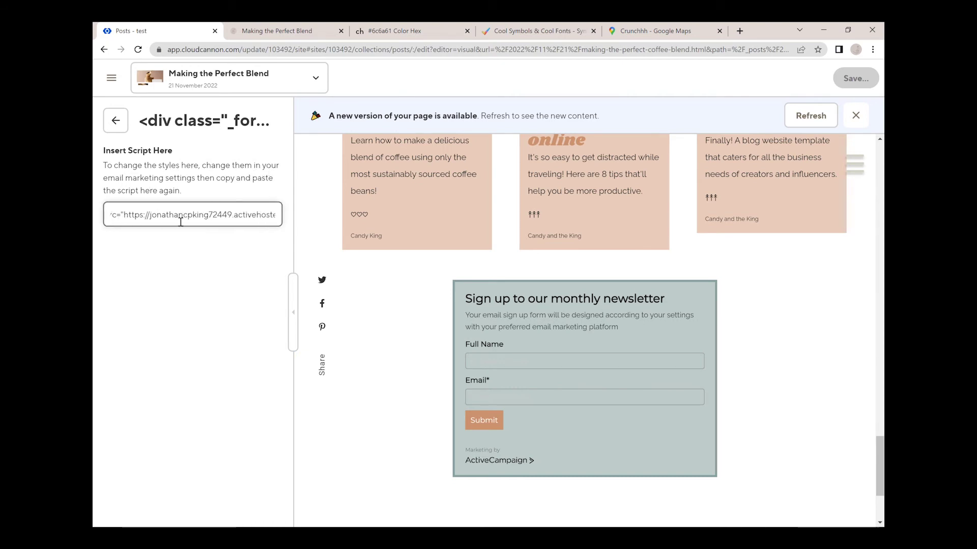
key("Home")
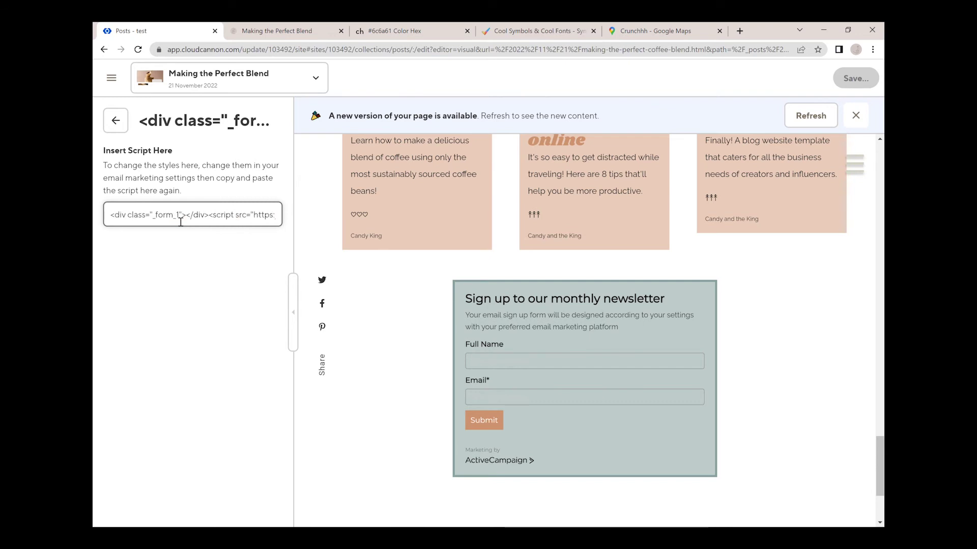
left_click(115, 121)
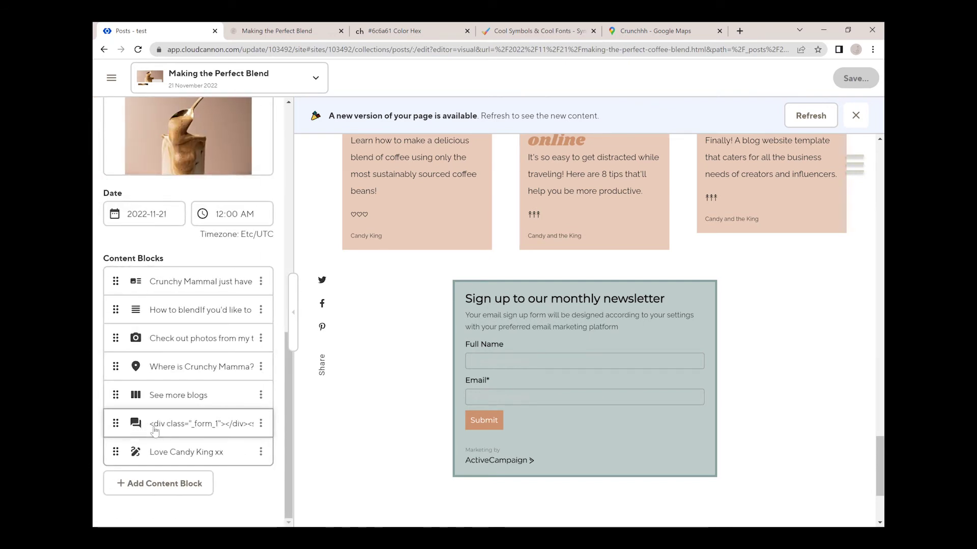
Step: Open the site's Head data file and look at the fields for scripts that go in the head
scroll(151, 229, "up", 10)
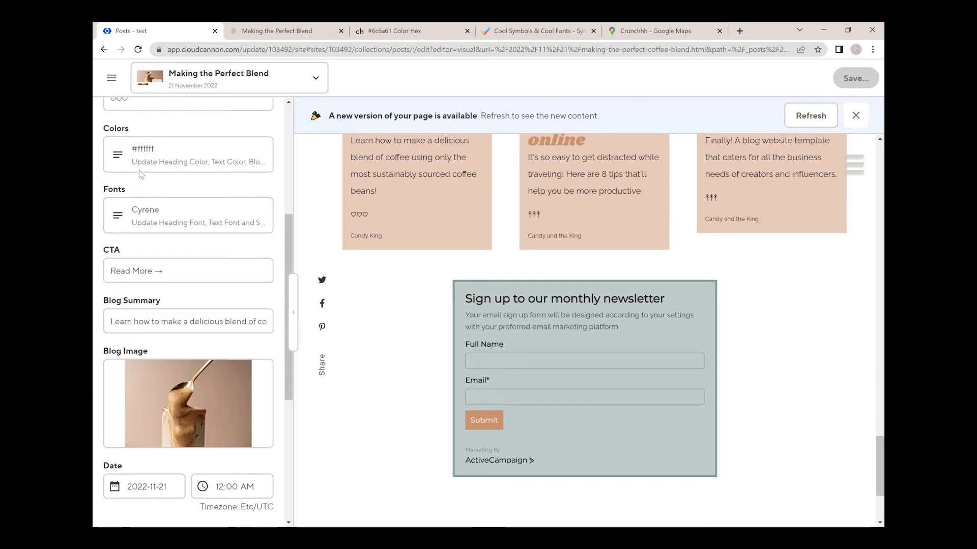
left_click(112, 78)
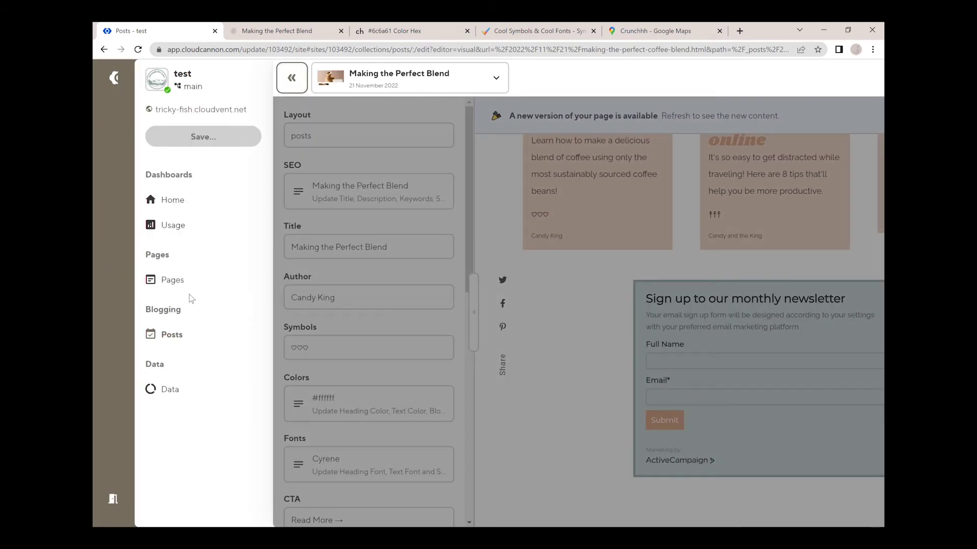
left_click(180, 395)
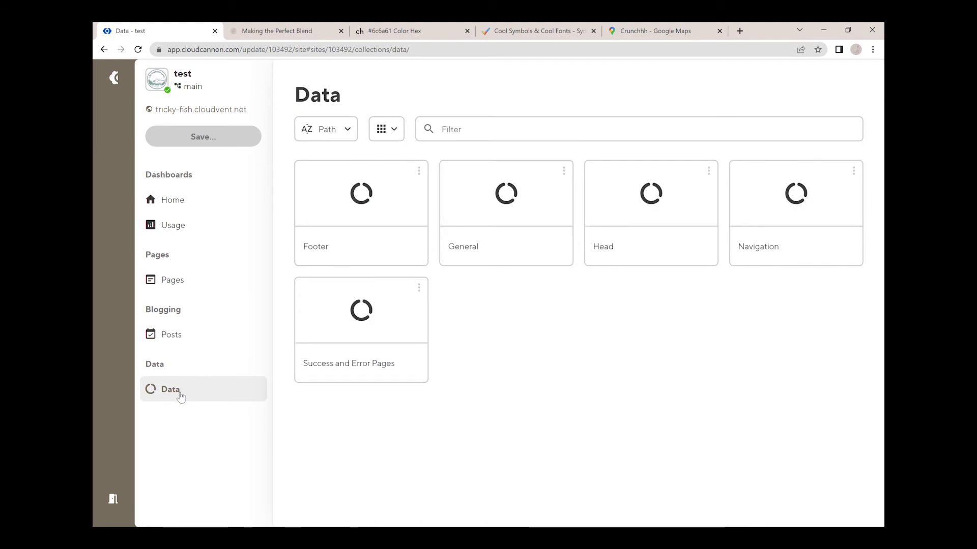
left_click(668, 201)
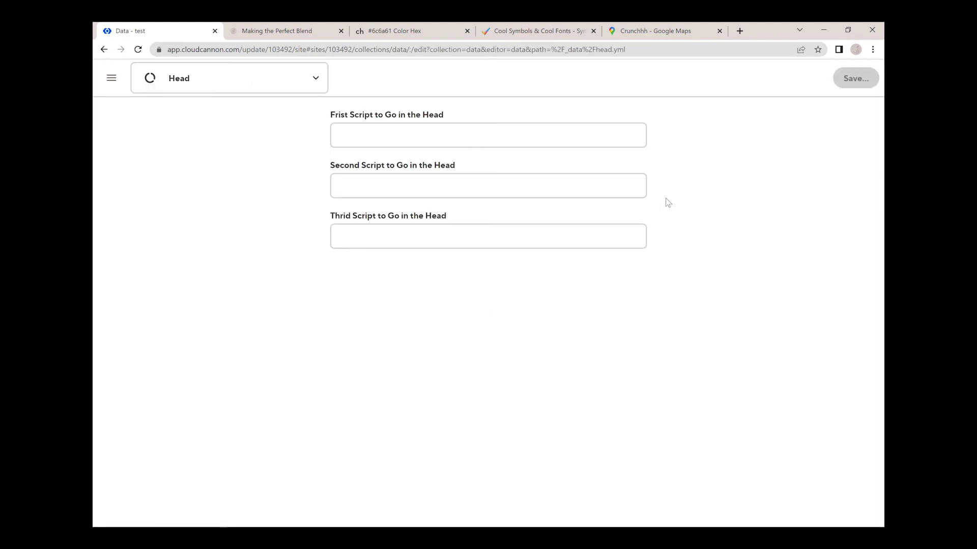
left_click(460, 133)
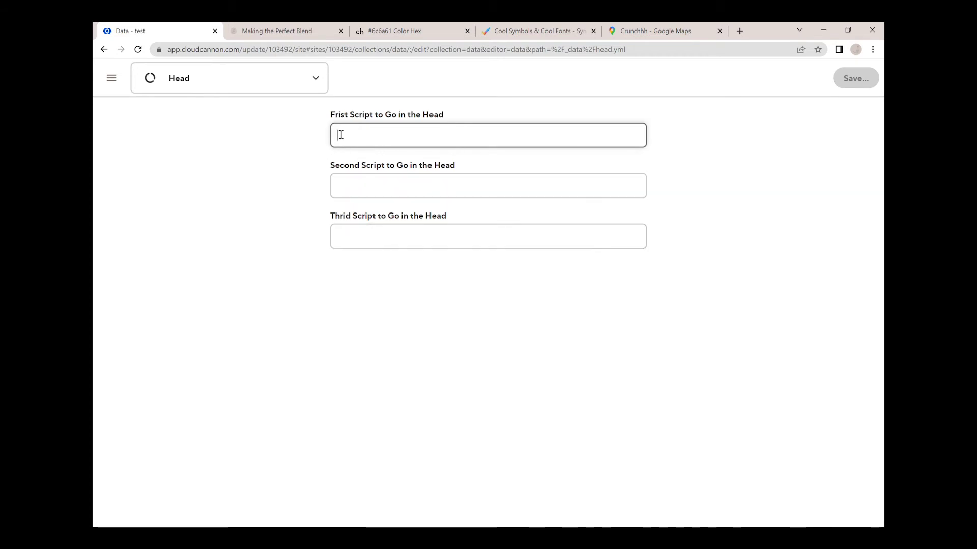
Step: Return to the "Making the Perfect Blend" post and review its newsletter script block and that block's place in the content block list
left_click(111, 78)
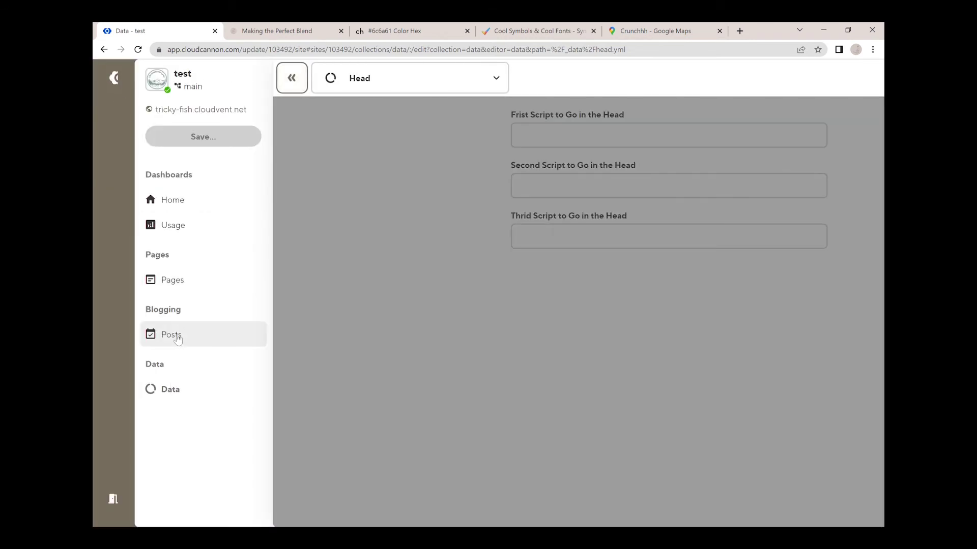
left_click(178, 340)
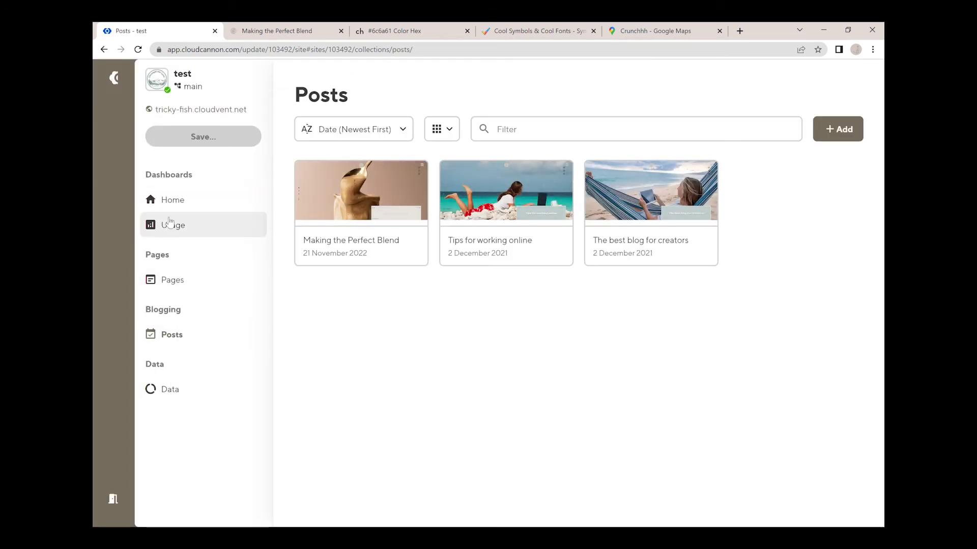
left_click(364, 206)
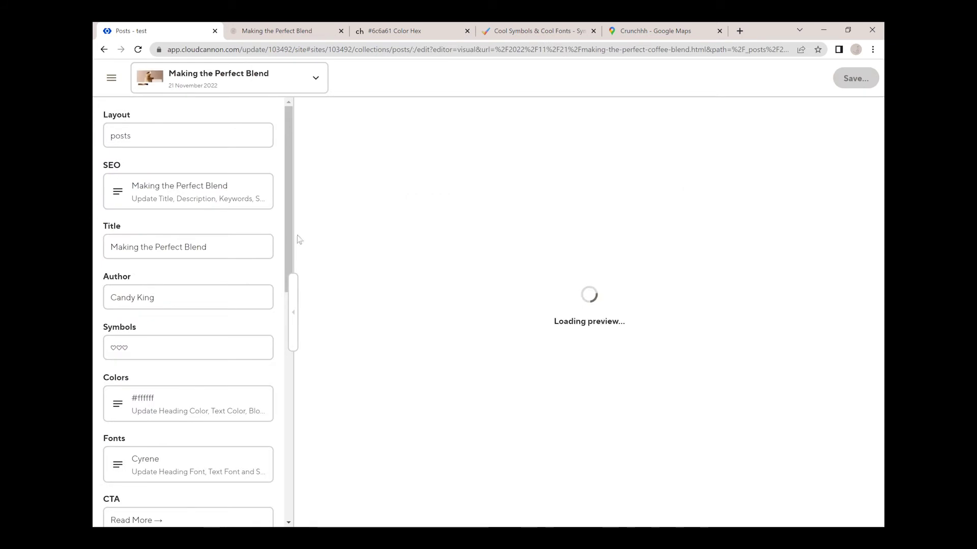
scroll(159, 431, "down", 10)
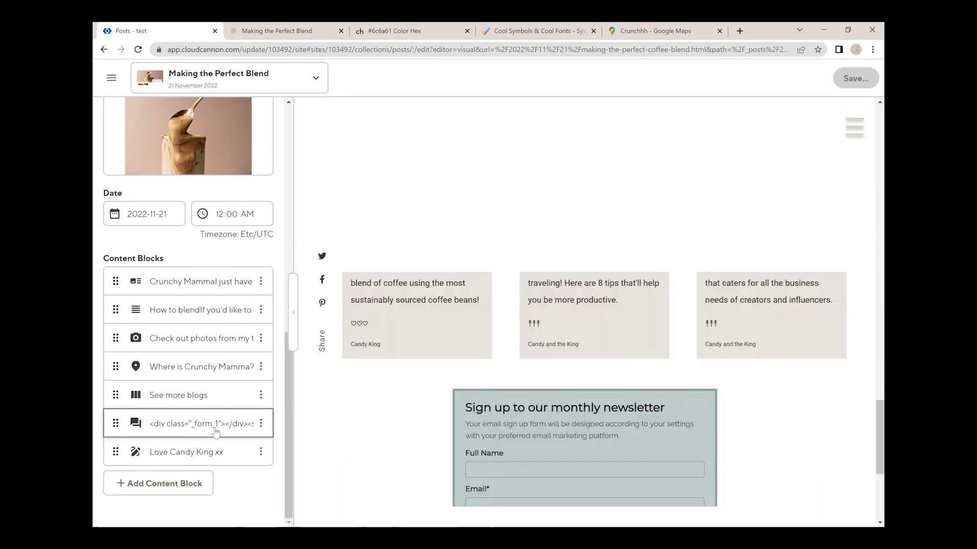
left_click(212, 430)
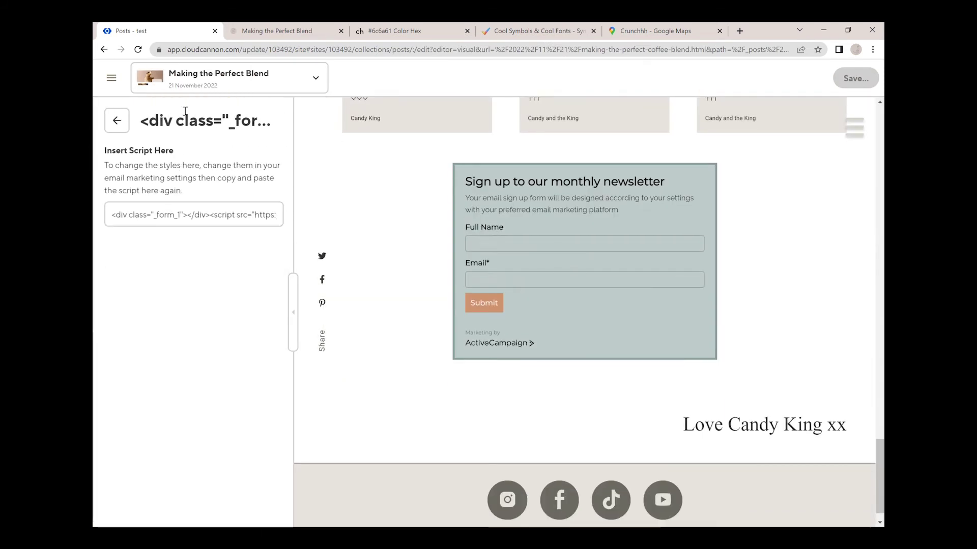
left_click(116, 121)
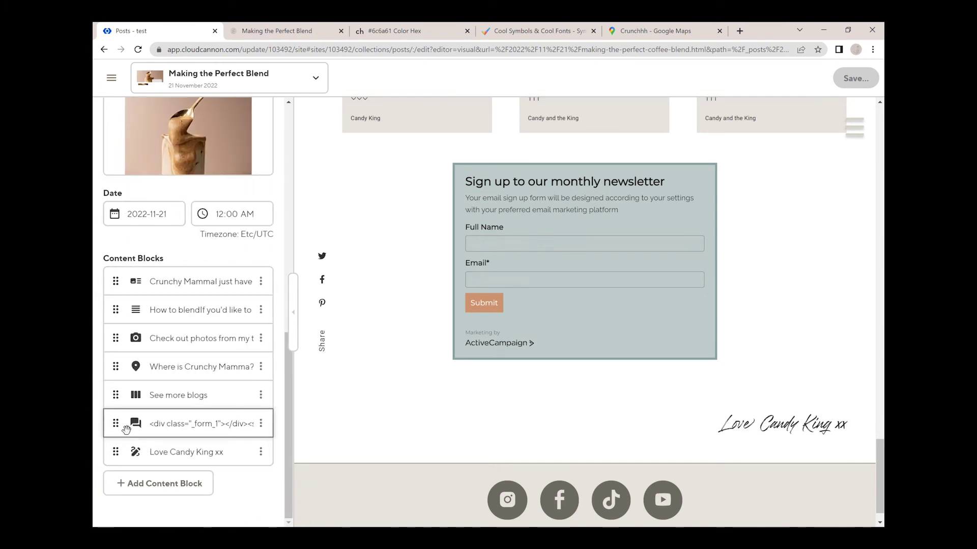
mouse_move(125, 428)
left_mouse_down()
mouse_move(122, 450)
mouse_move(122, 321)
mouse_move(120, 422)
left_mouse_up()
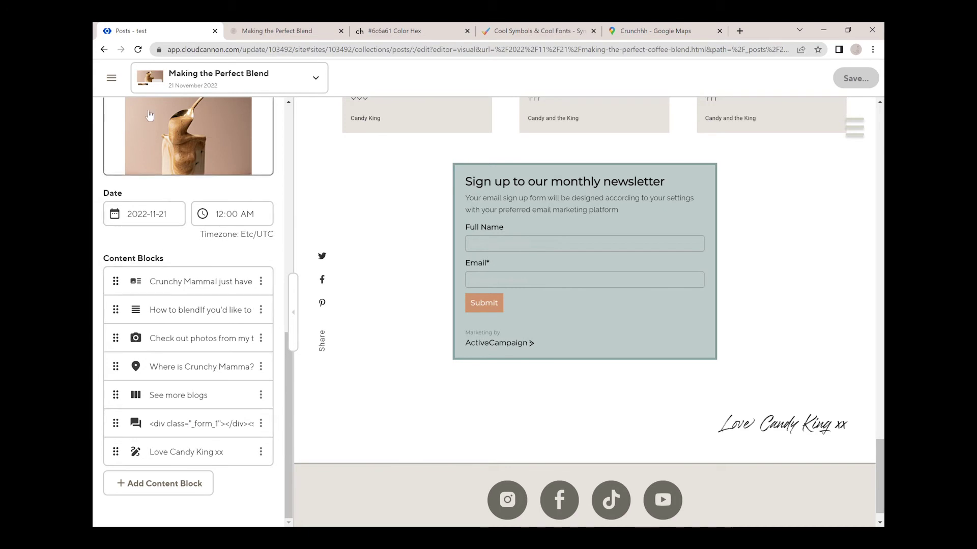
Step: Add an empty Newsletter Script block to the Home page and move it up to sixth place in the content blocks
left_click(112, 78)
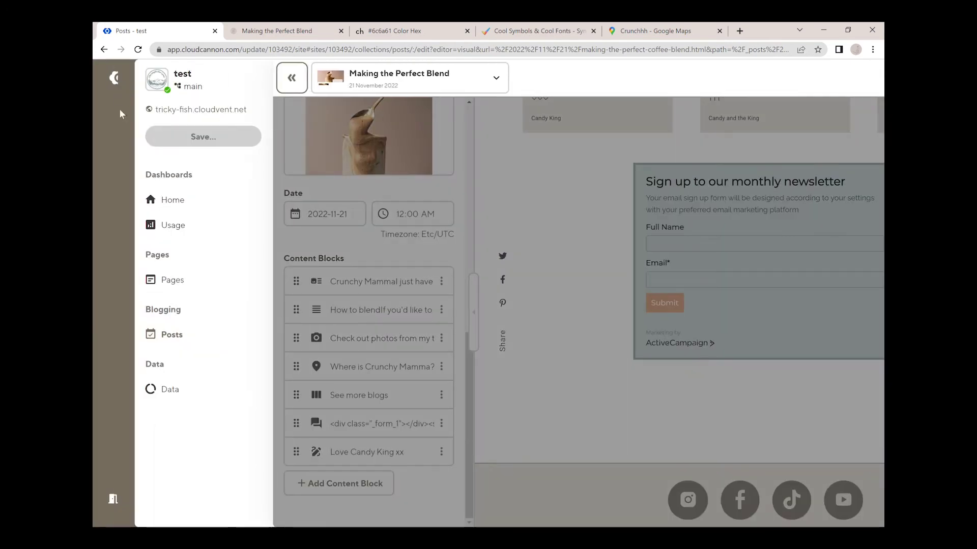
left_click(193, 281)
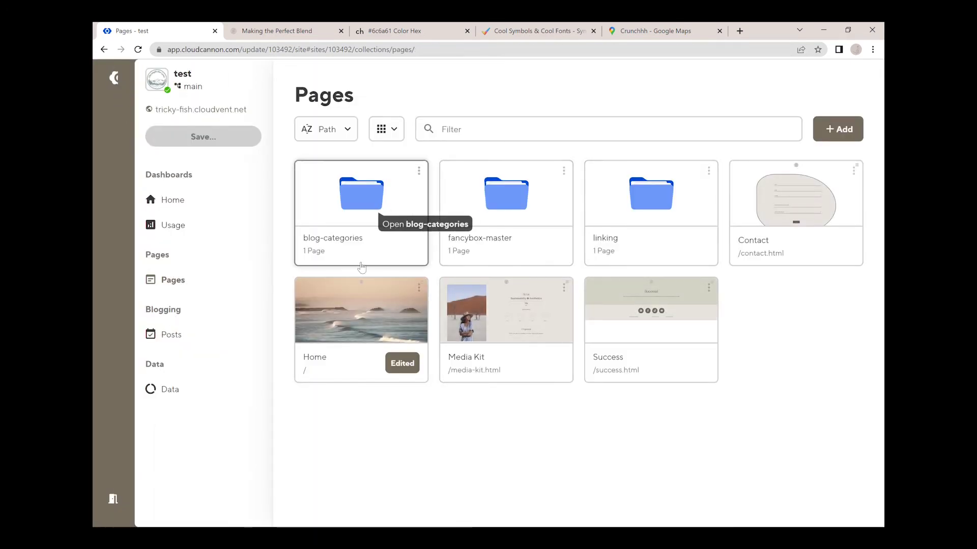
left_click(366, 326)
left_click(157, 483)
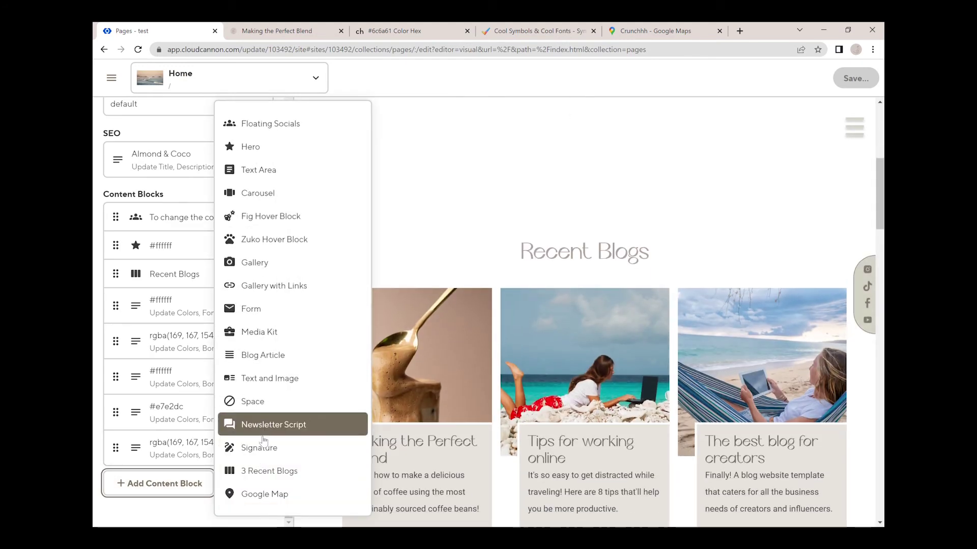
left_click(278, 424)
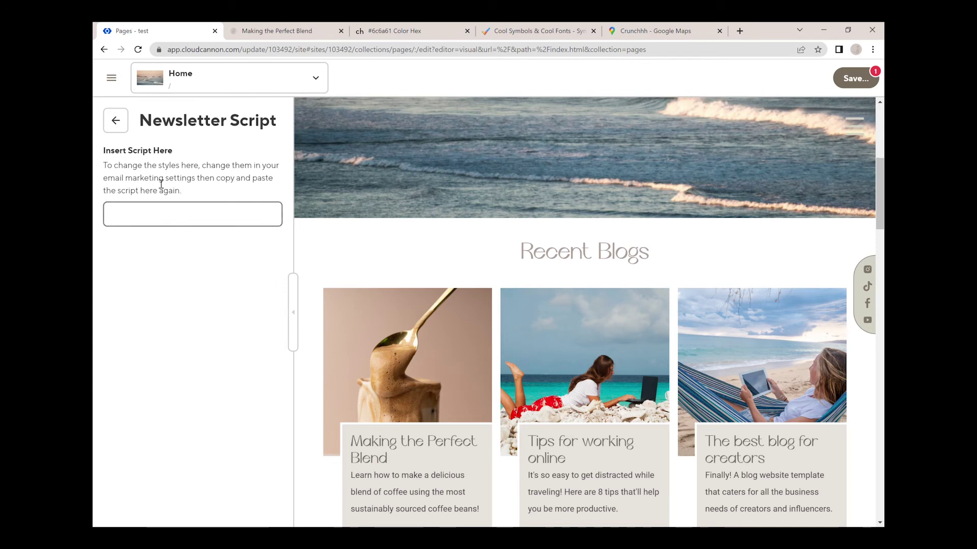
left_click(115, 122)
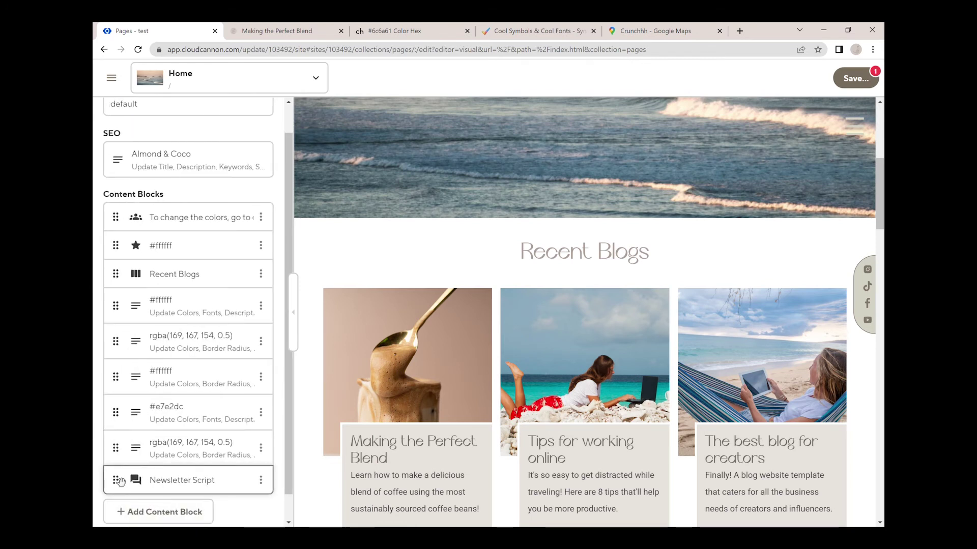
left_click_drag(120, 481, 127, 374)
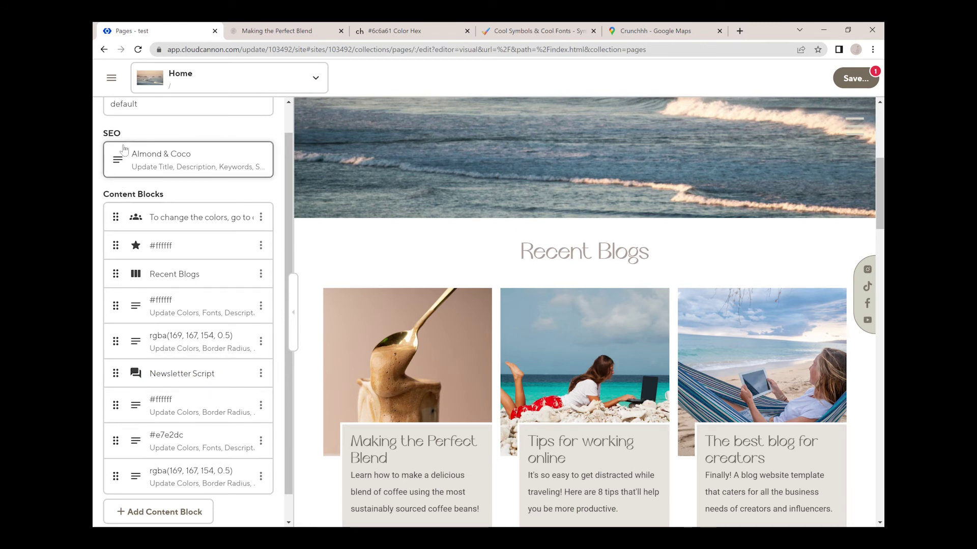
Step: Delete the newly added Newsletter Script block from the Home page
scroll(124, 148, "up", 1)
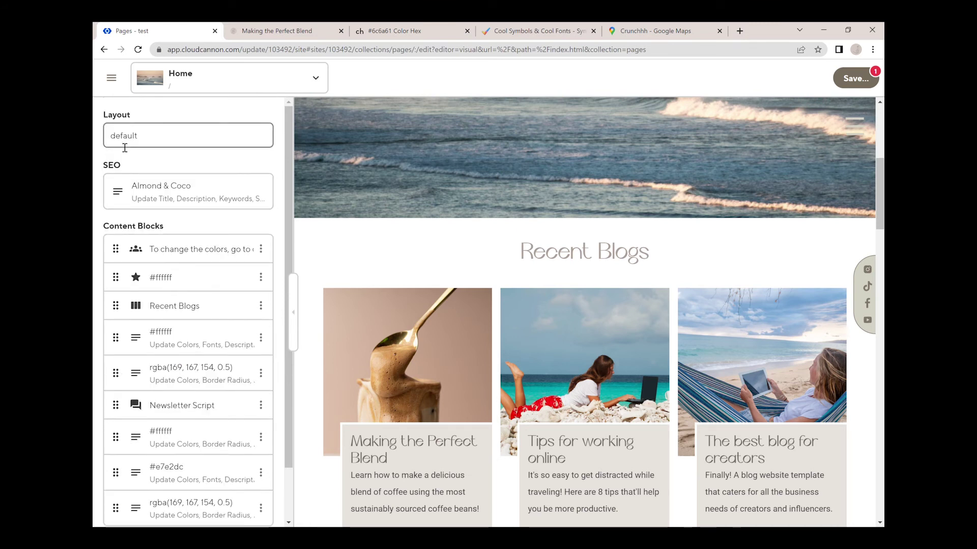
left_click(261, 405)
left_click(314, 494)
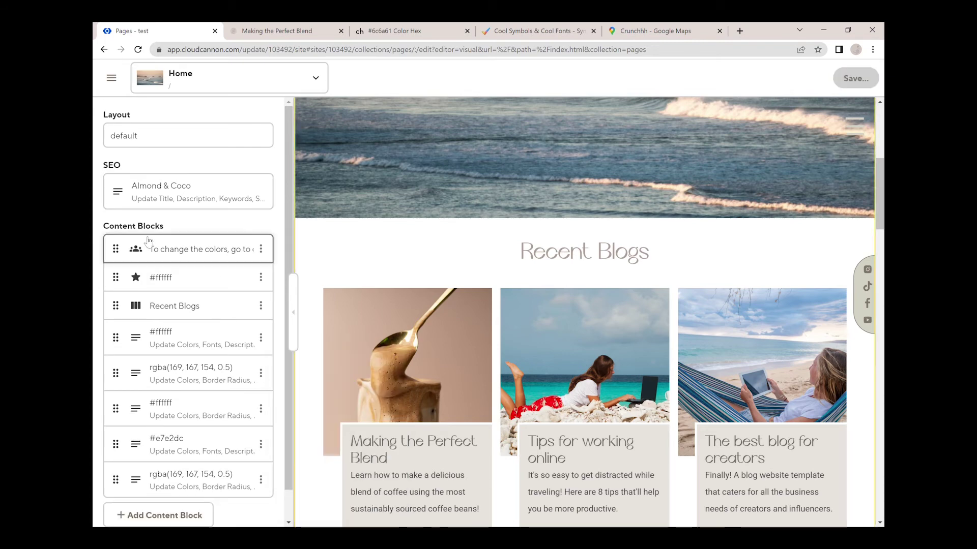
Step: Reopen the "Making the Perfect Blend" post and delete its newsletter script block
left_click(120, 83)
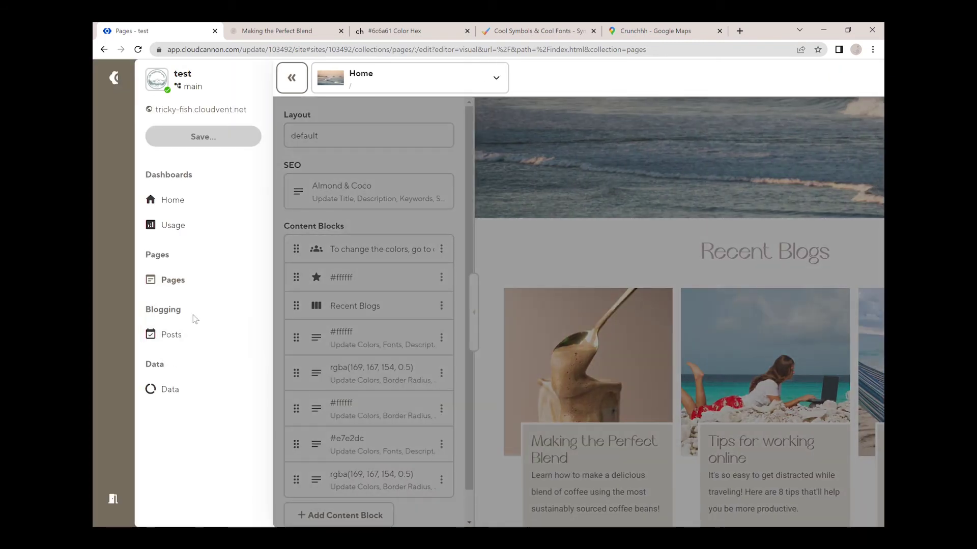
left_click(177, 339)
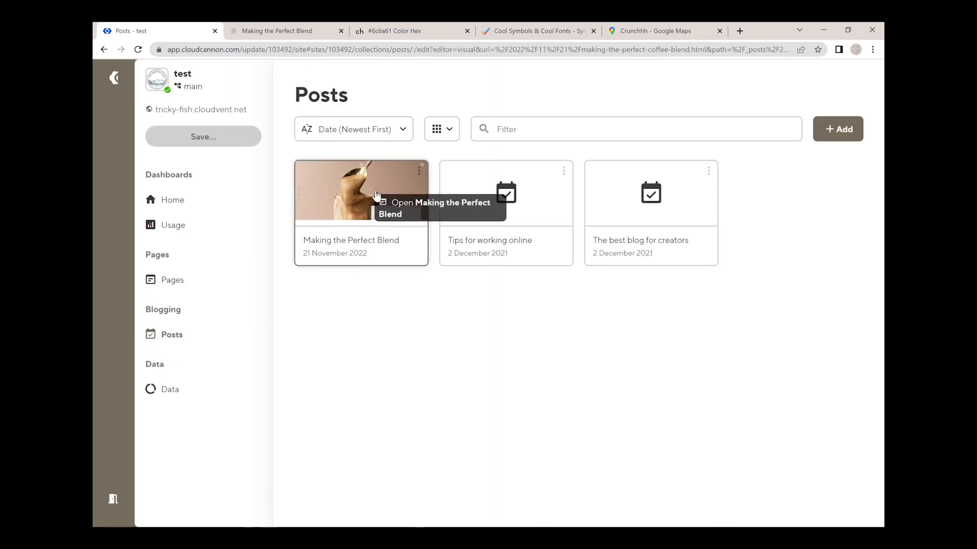
left_click(373, 194)
scroll(178, 420, "down", 10)
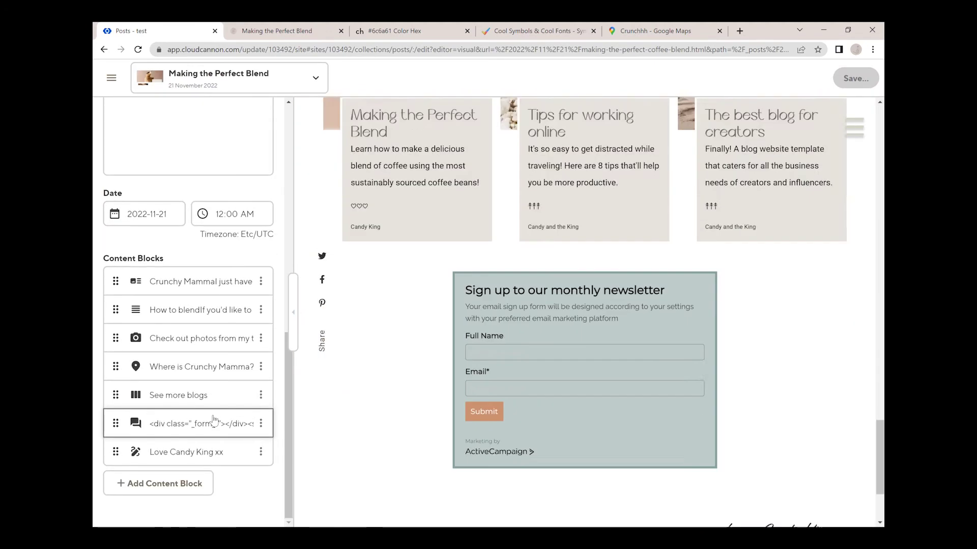
left_click(261, 423)
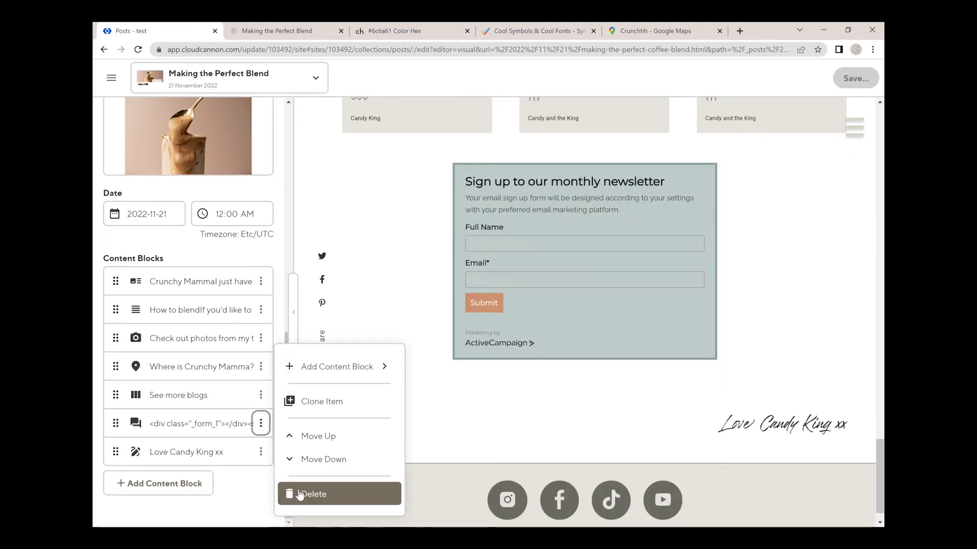
left_click(295, 491)
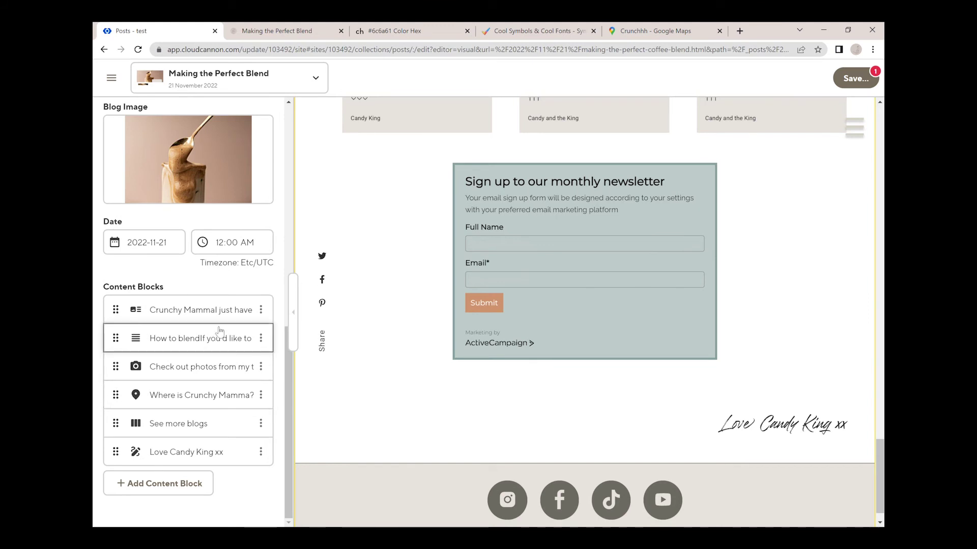
Step: Replace the signature block's text with "Regards," followed by the author's first name, and save the post's changes
scroll(219, 331, "up", 1)
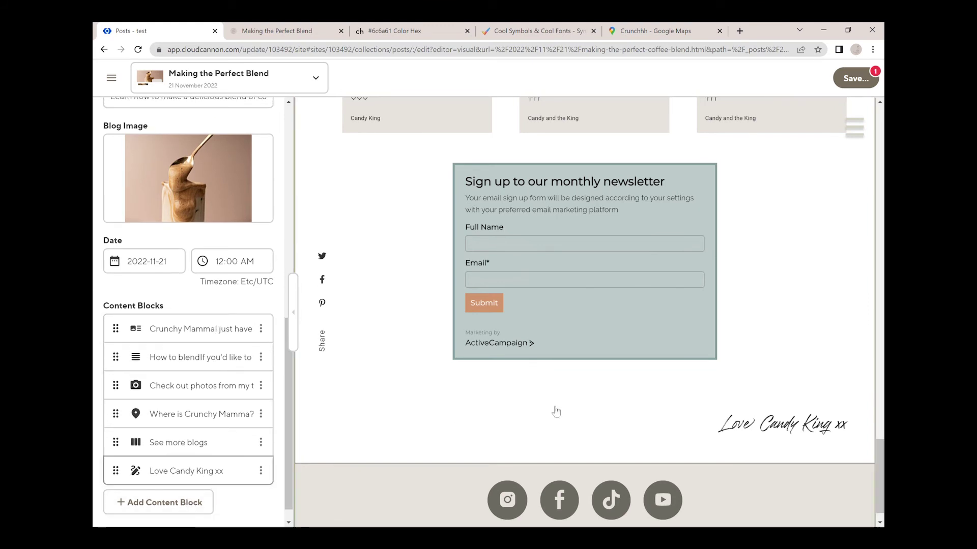
left_click(172, 470)
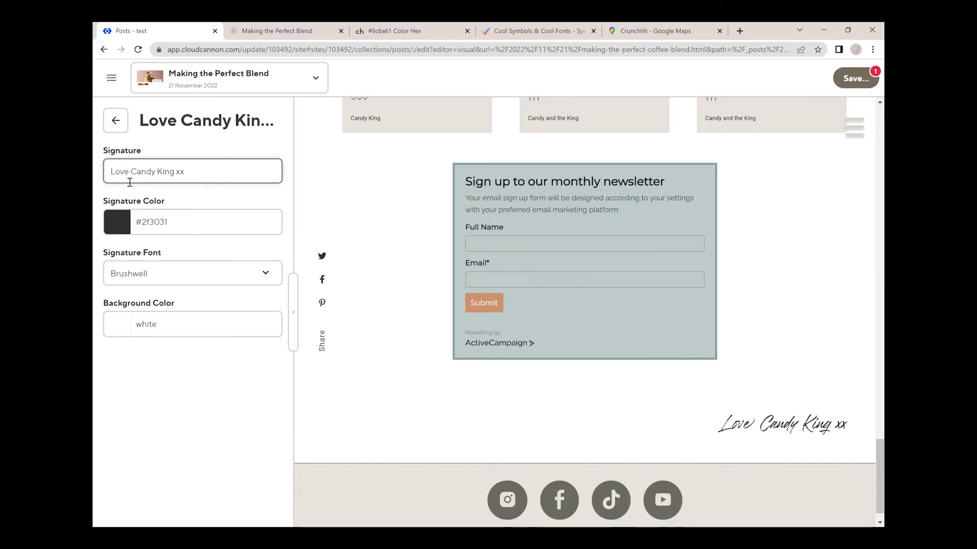
key("ctrl+a")
type("Re")
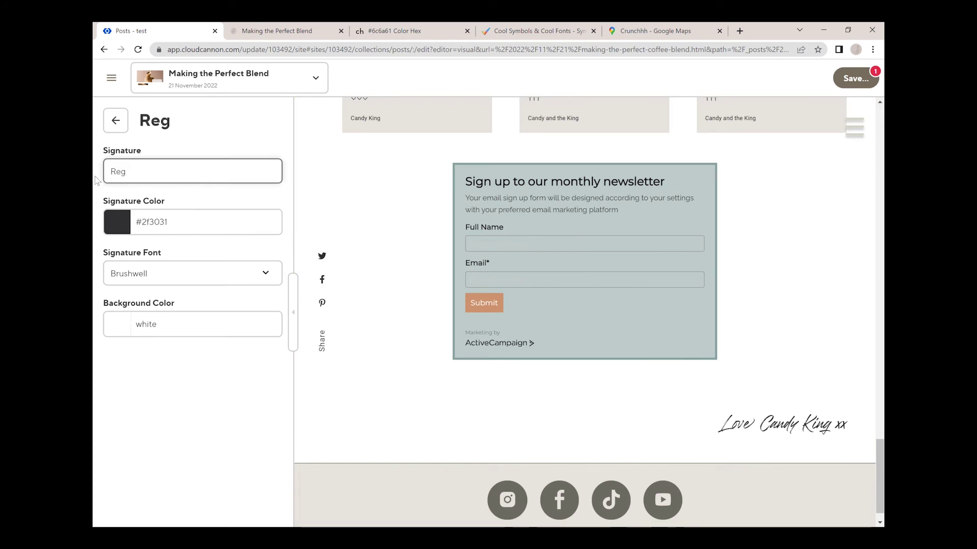
type("gards, Candy")
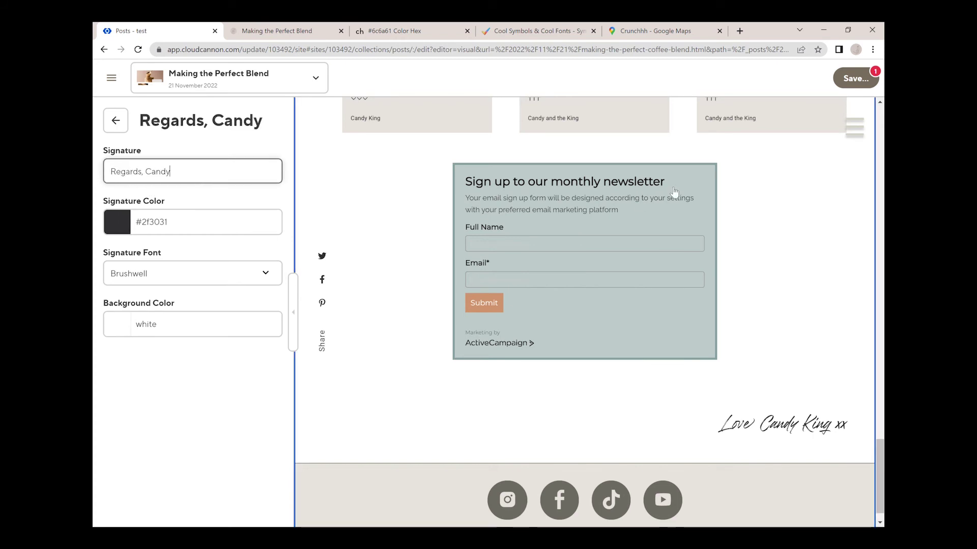
left_click(877, 81)
left_click(642, 274)
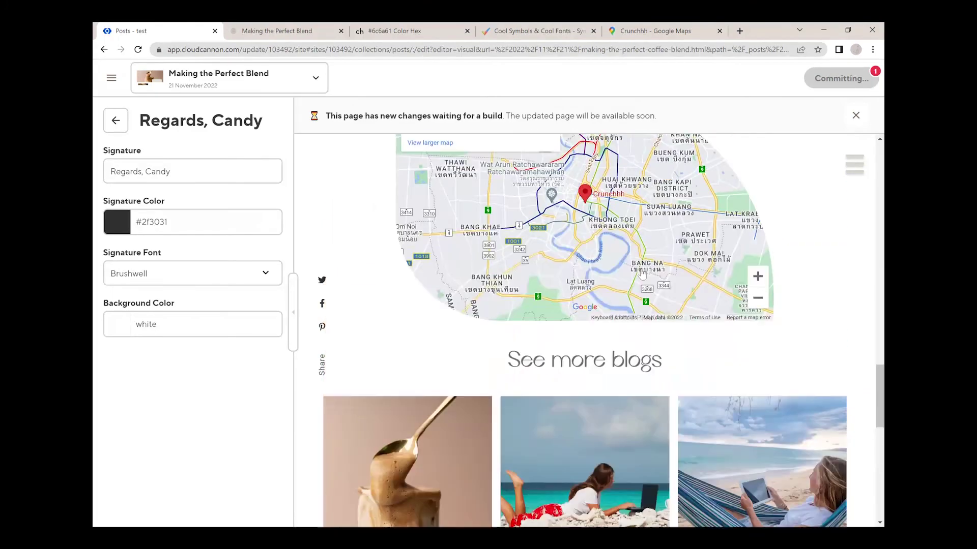
scroll(642, 273, "up", 12)
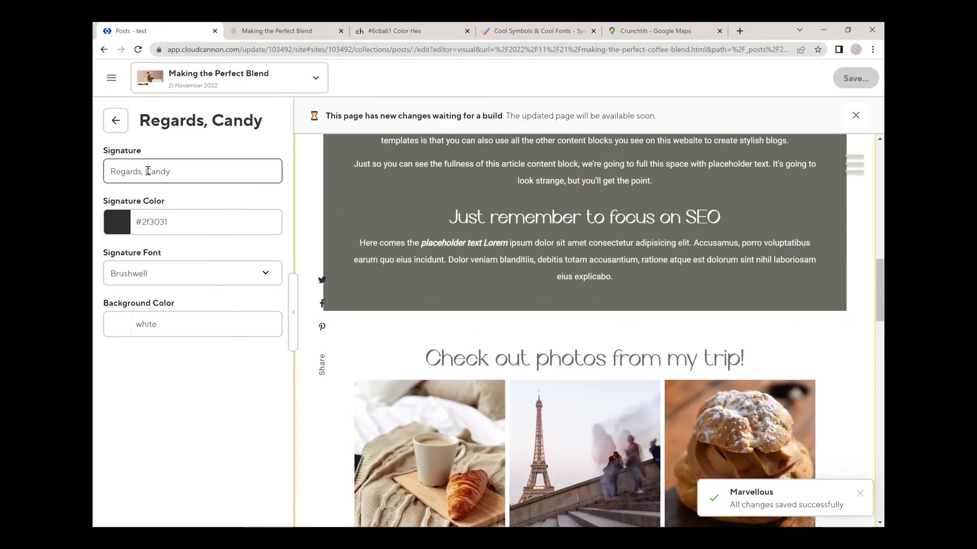
Step: Examine the signature and the See more blogs section on the published "Making the Perfect Blend" page
left_click(265, 32)
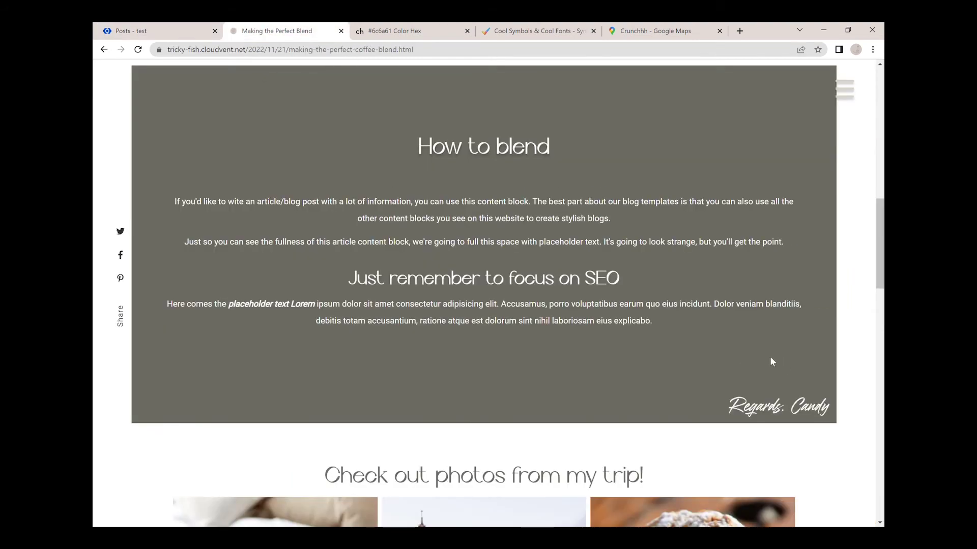
scroll(814, 408, "down", 10)
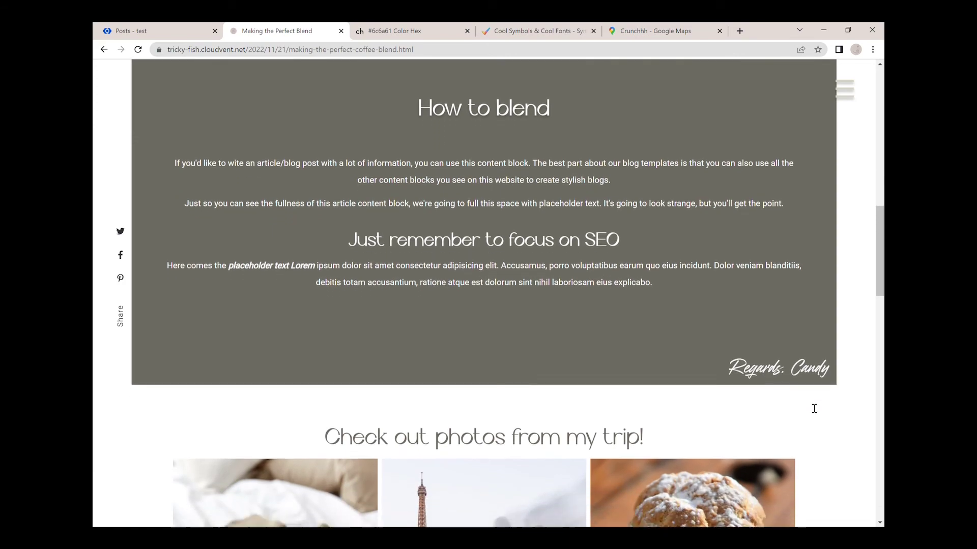
scroll(811, 408, "down", 10)
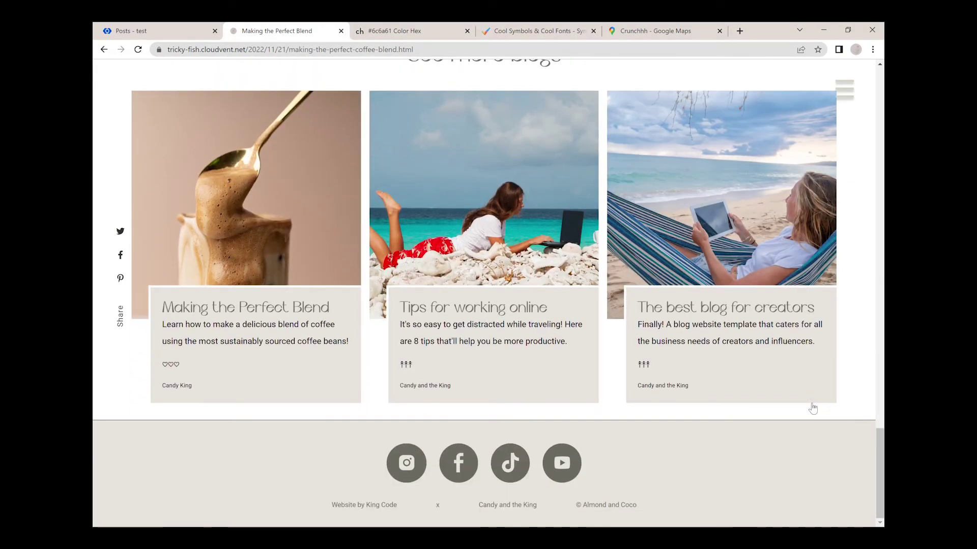
scroll(812, 408, "up", 2)
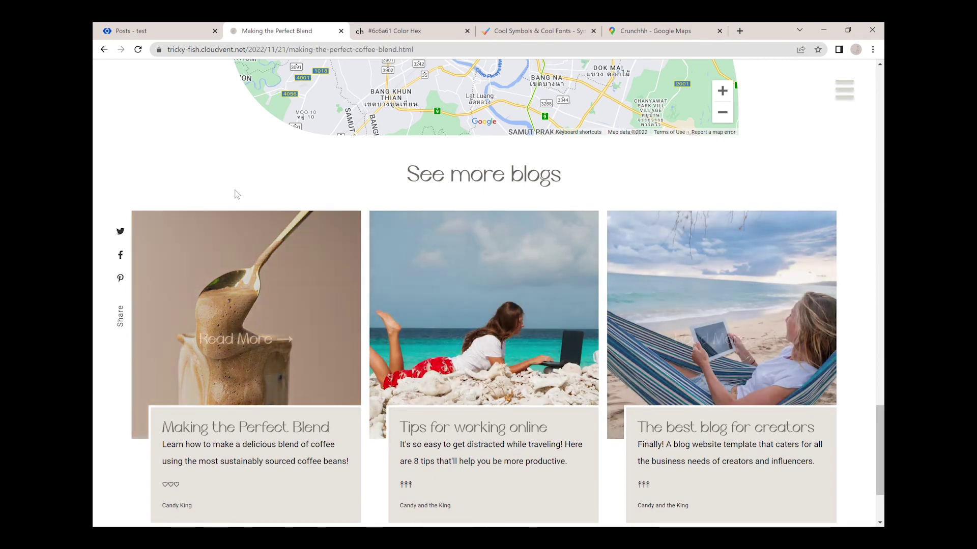
Step: Return to the CloudCannon editor, leave the signature block and go to the site's Posts collection
left_click(145, 31)
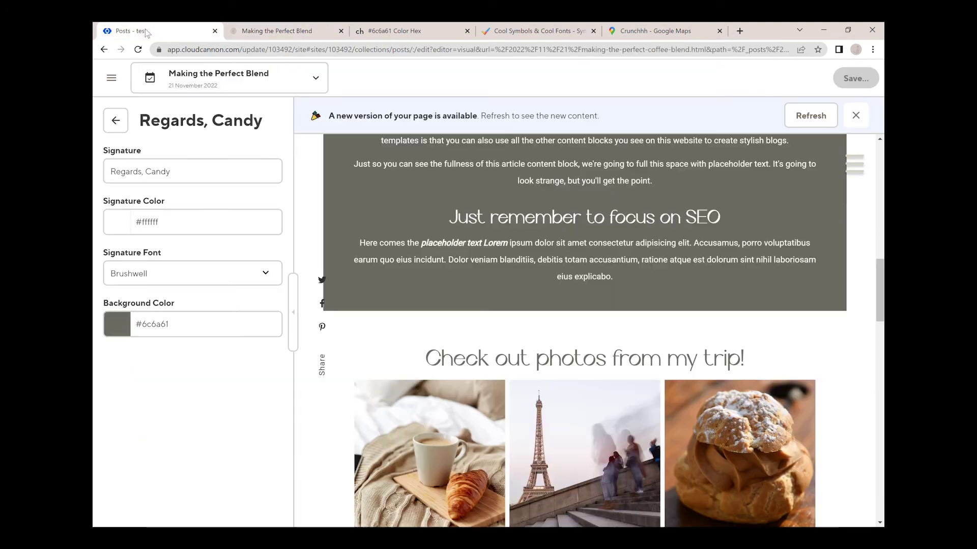
left_click(116, 120)
scroll(121, 119, "up", 8)
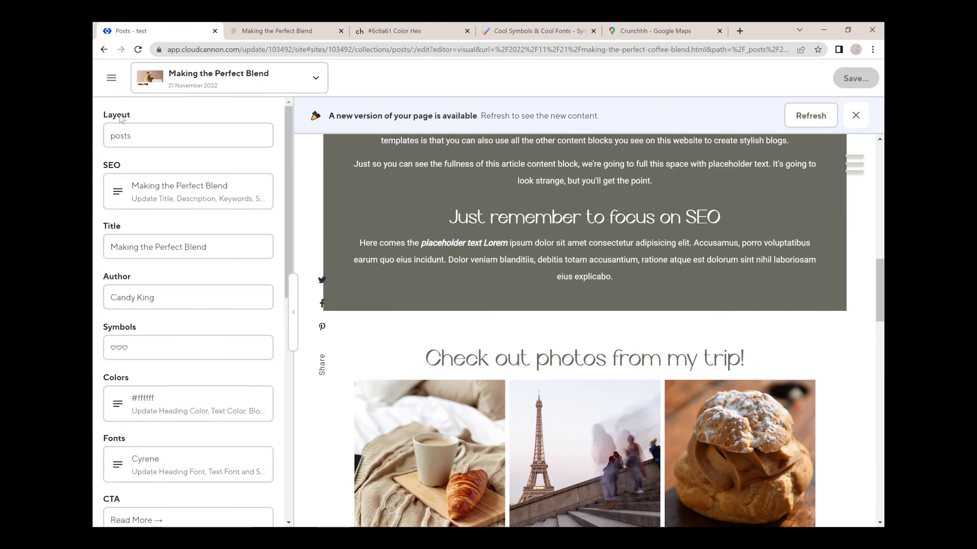
left_click(111, 77)
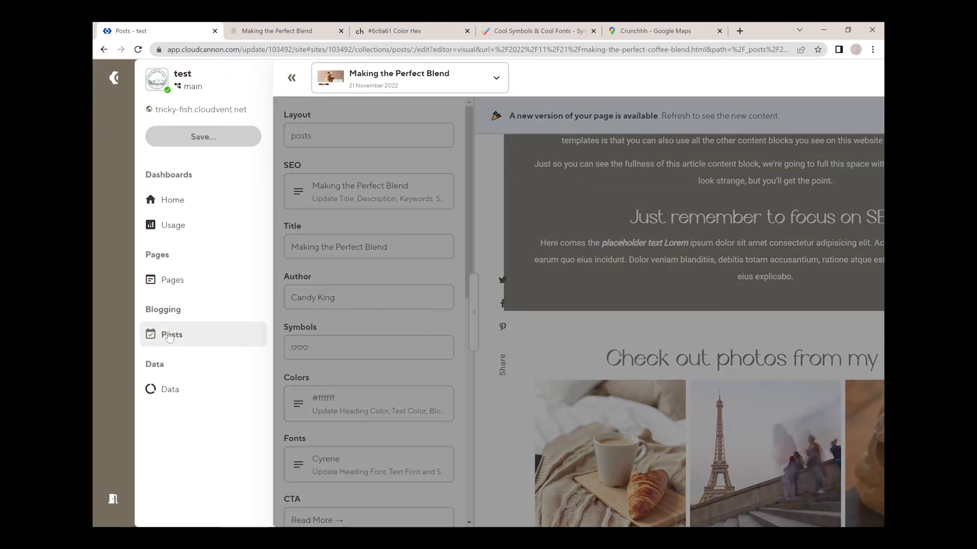
left_click(169, 338)
left_click(519, 185)
left_click(104, 50)
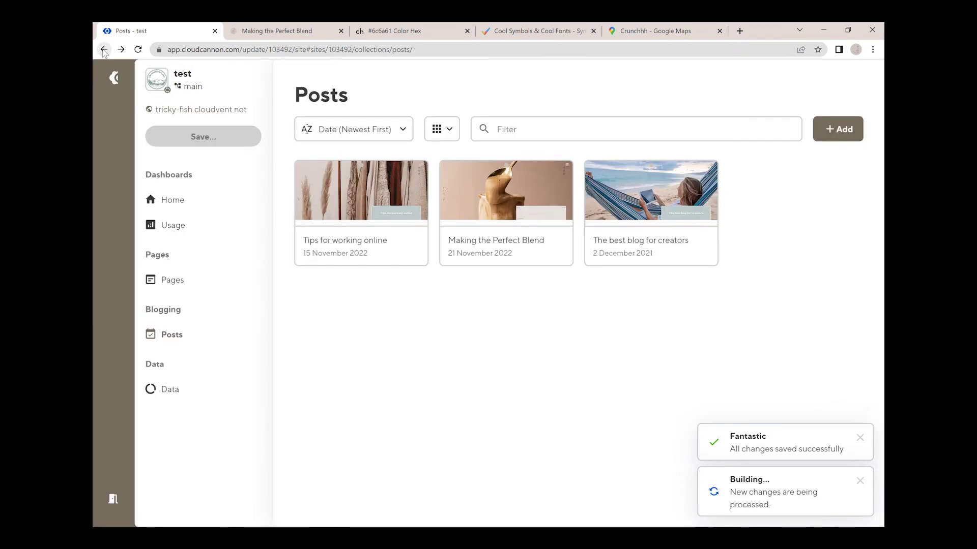
Step: Rename the "Tips for working online" post's file to 2022-11-15-coffee-fashion.html
left_click(424, 173)
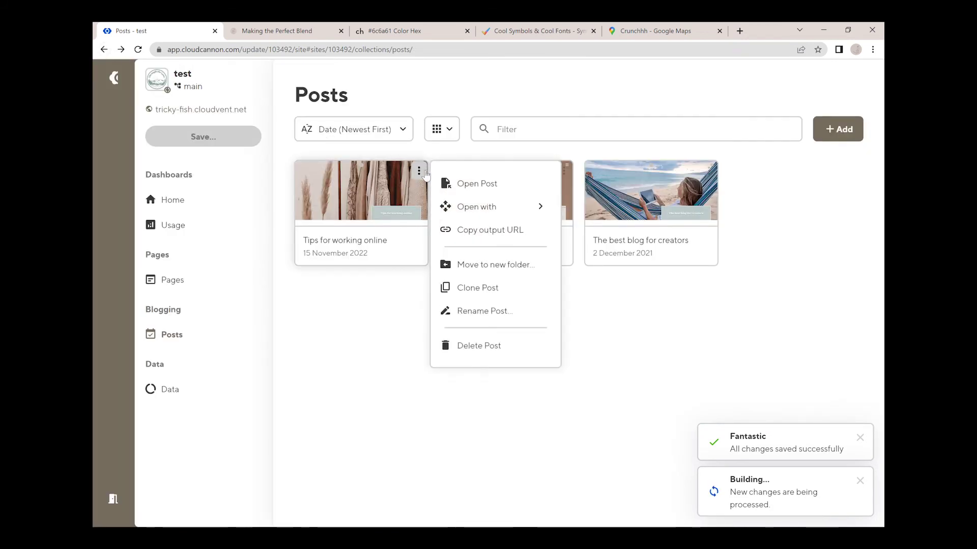
left_click(483, 311)
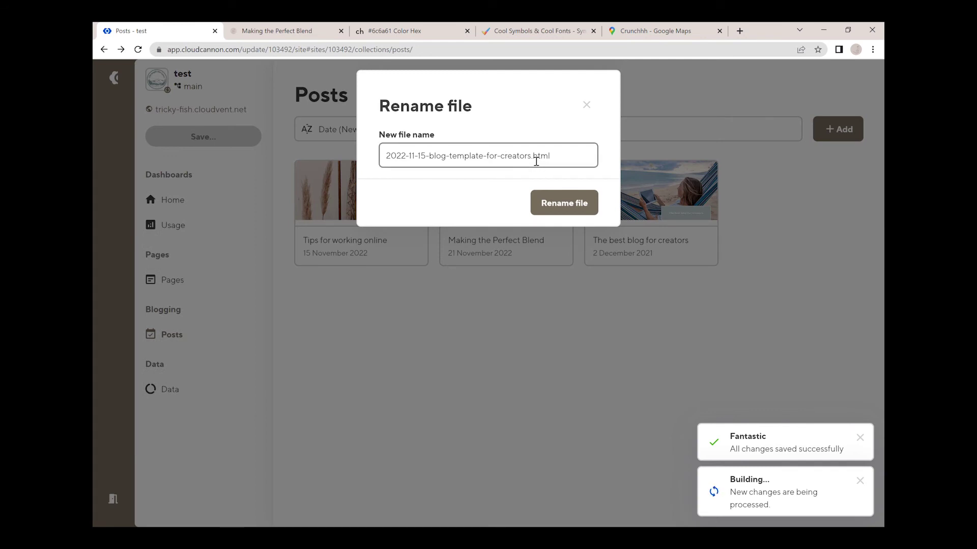
left_click_drag(531, 156, 437, 160)
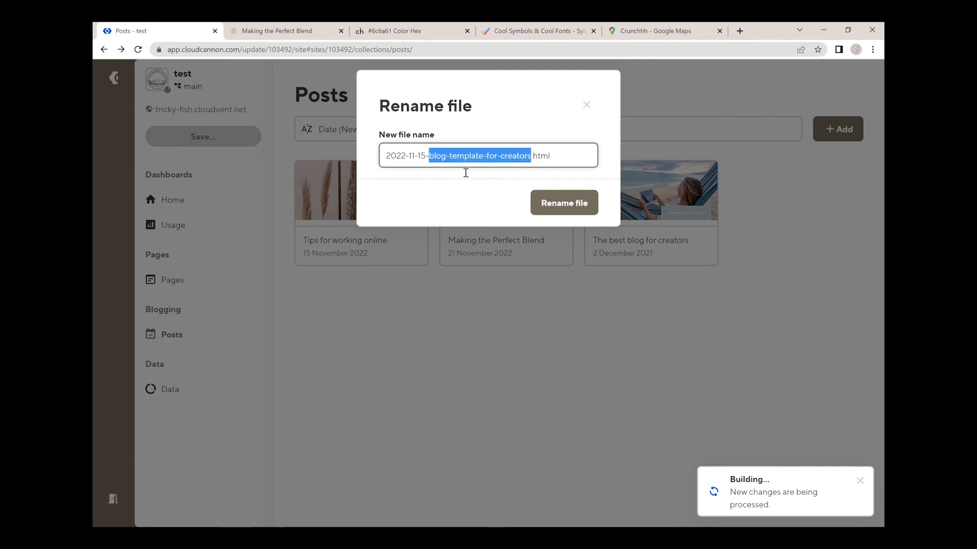
type("coffee-")
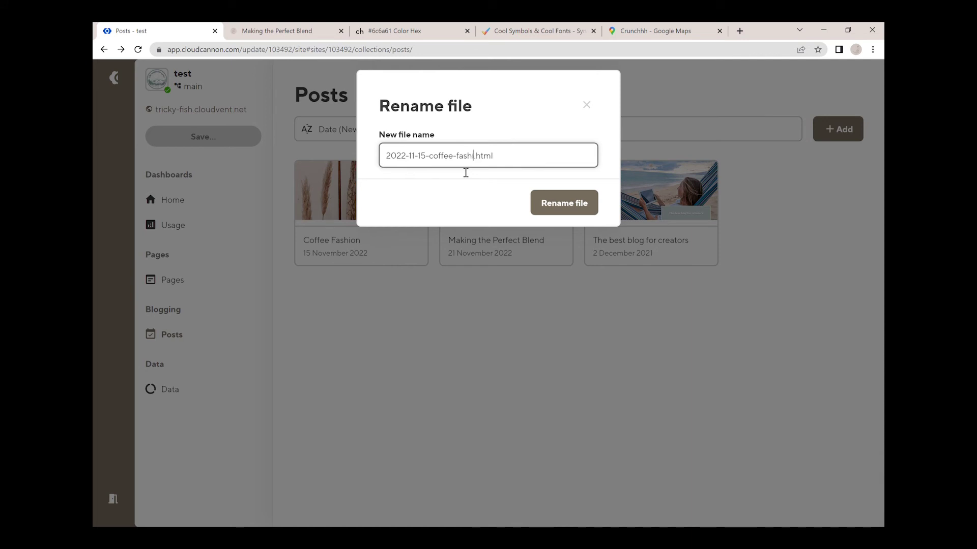
left_click(562, 202)
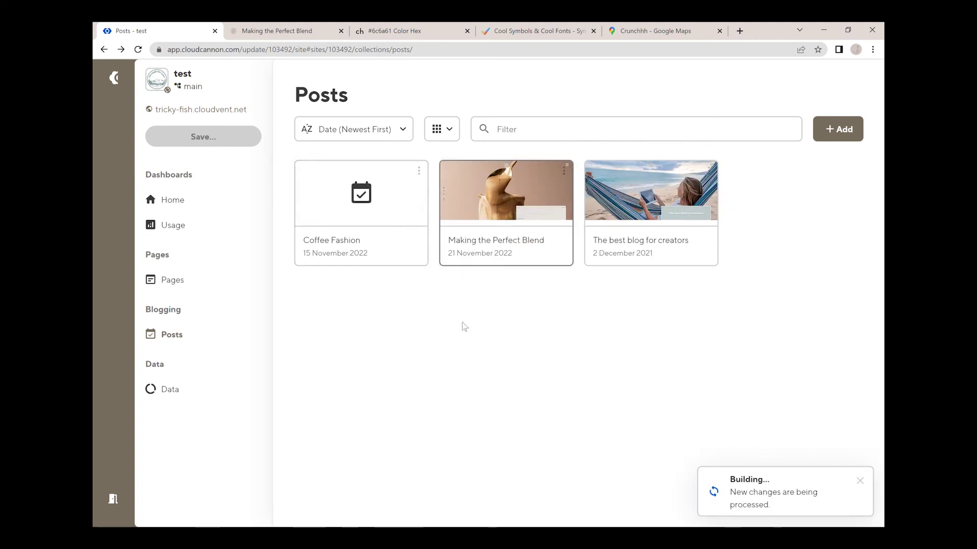
Step: Open the "Coffee Fashion" post and review its fields, from the blog summary and image to the colors and fonts
left_click(389, 199)
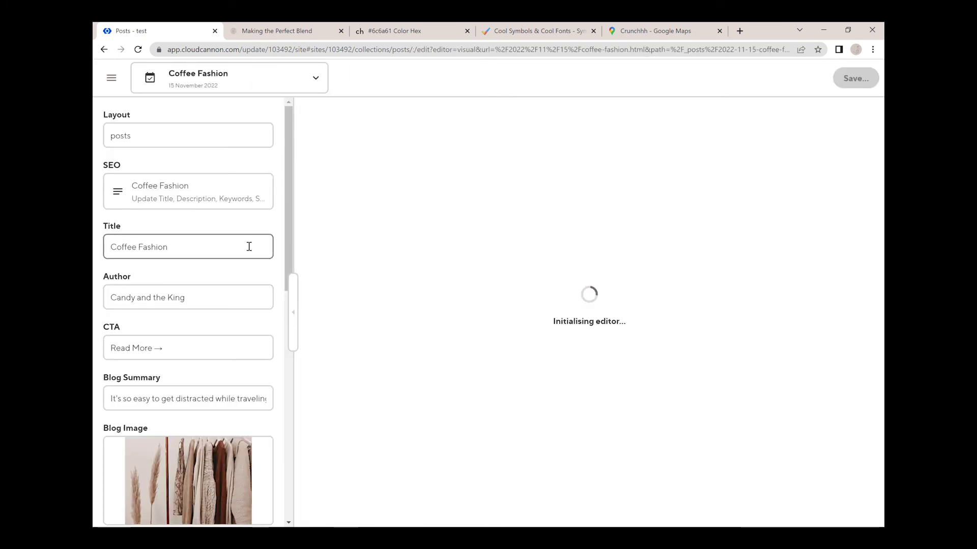
scroll(226, 244, "down", 5)
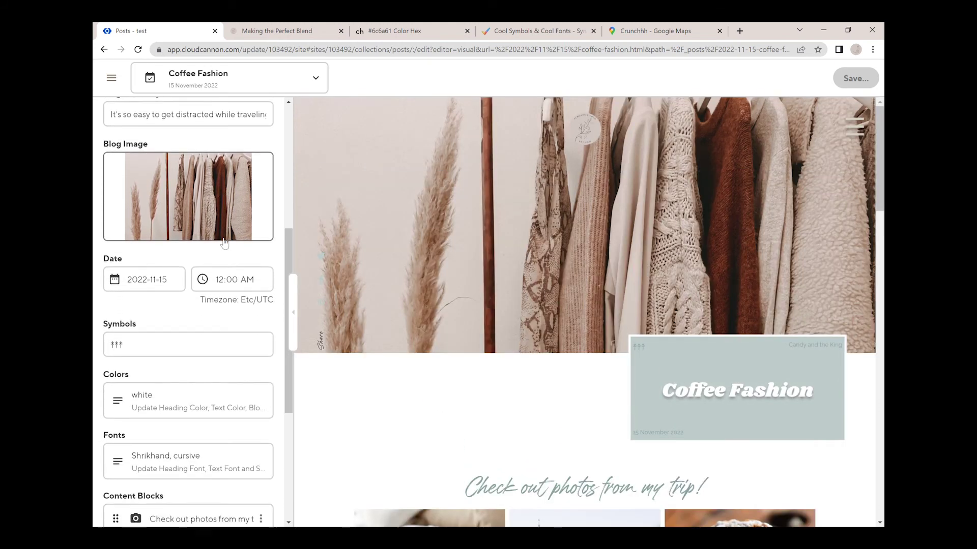
scroll(222, 245, "up", 5)
Step: Open "The best blog for creators" from the Posts collection and check the See more blogs cards on the published page
left_click(113, 79)
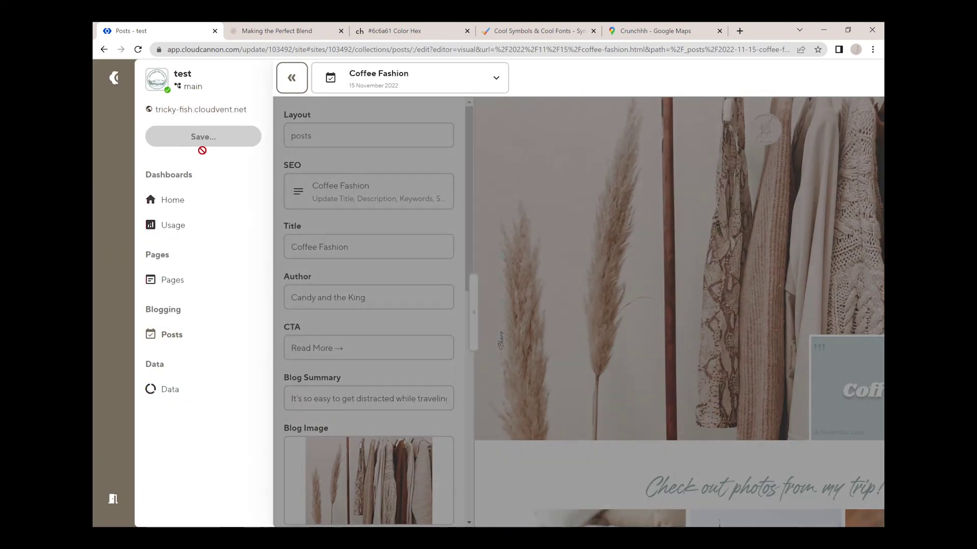
left_click(191, 334)
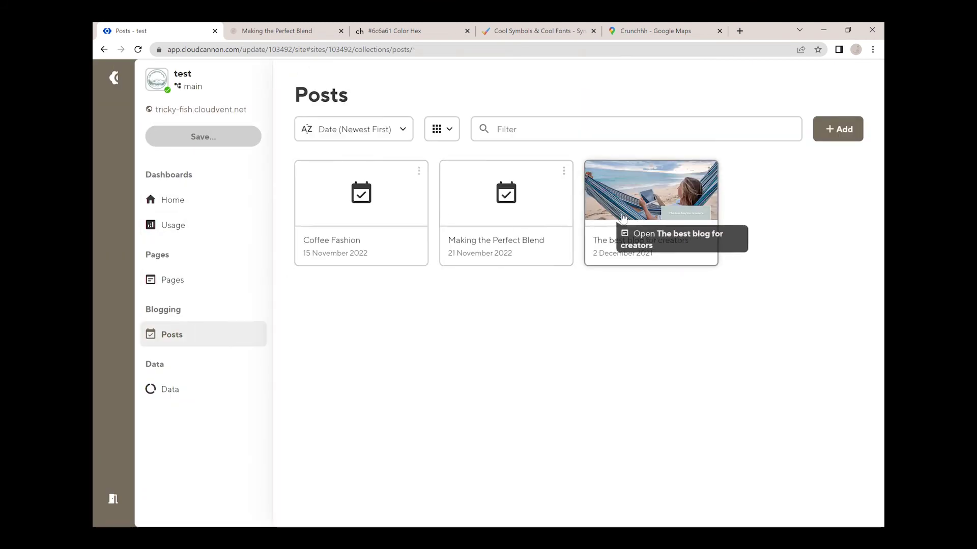
left_click(668, 192)
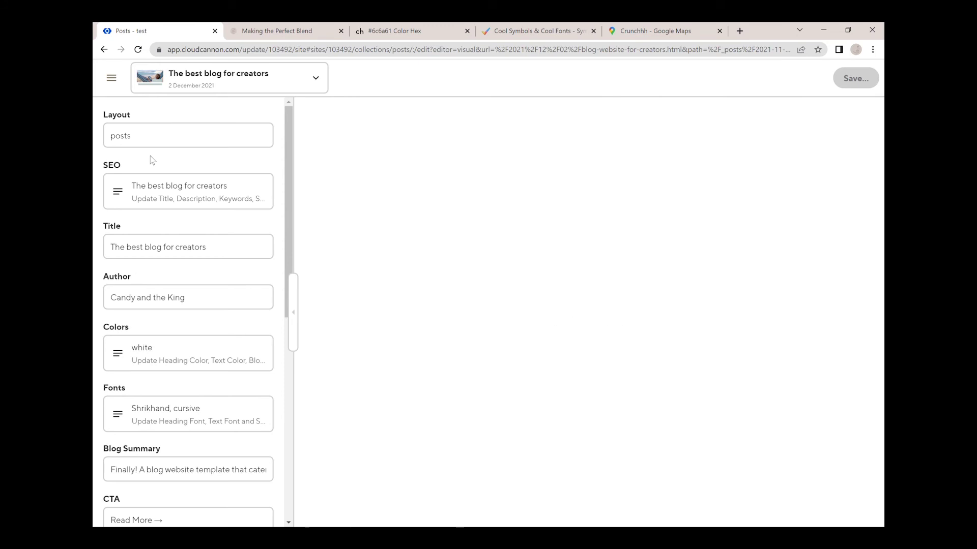
left_click(277, 31)
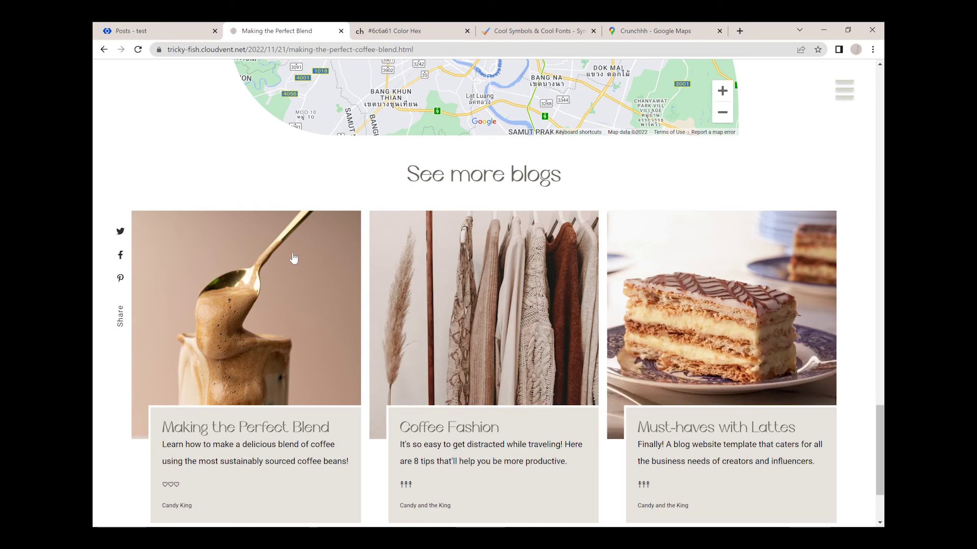
Step: Return to the Posts collection in CloudCannon and delete the "Must-haves with Lattes" post
left_click(169, 31)
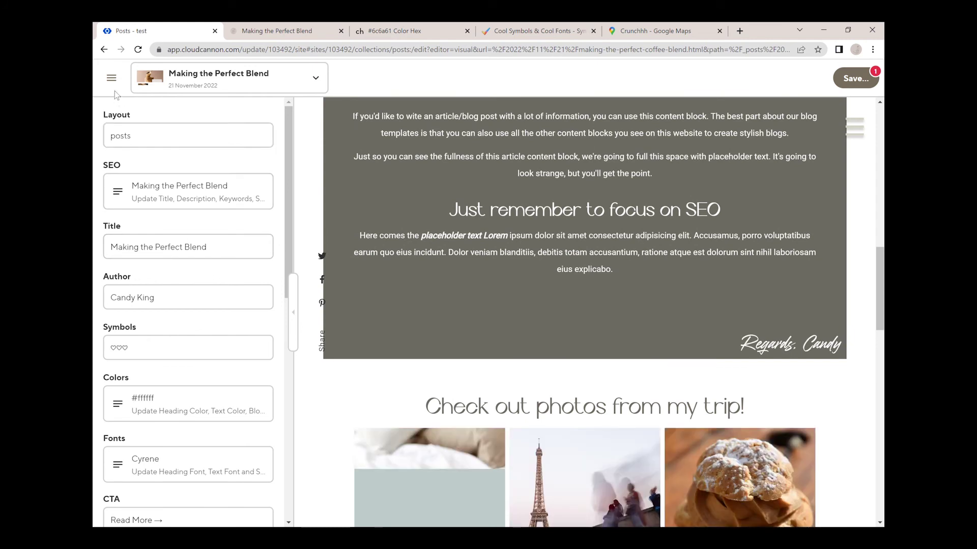
left_click(111, 77)
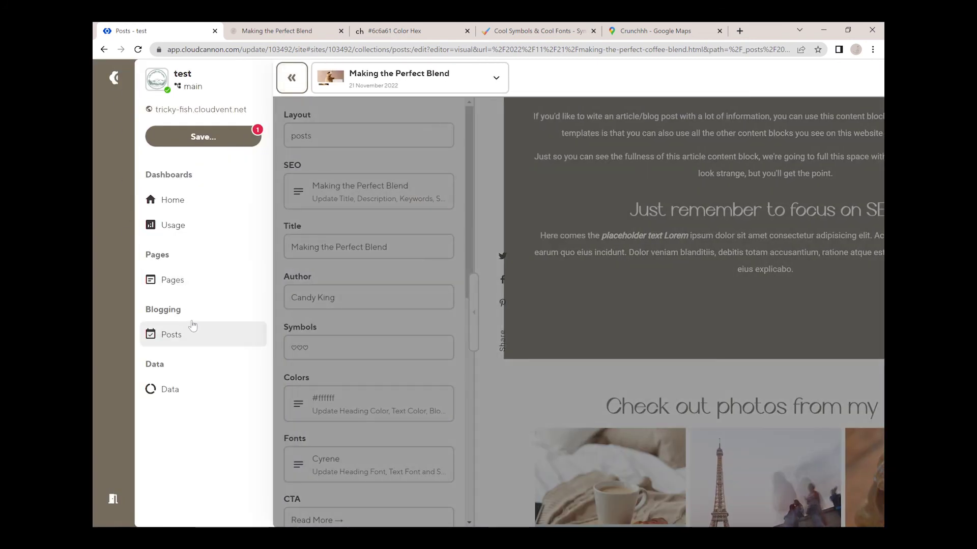
left_click(188, 335)
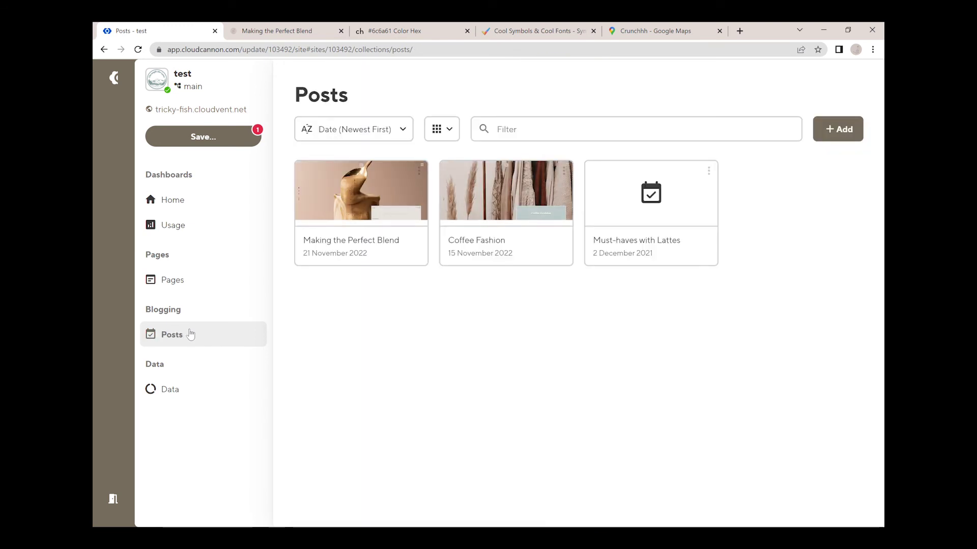
left_click(709, 173)
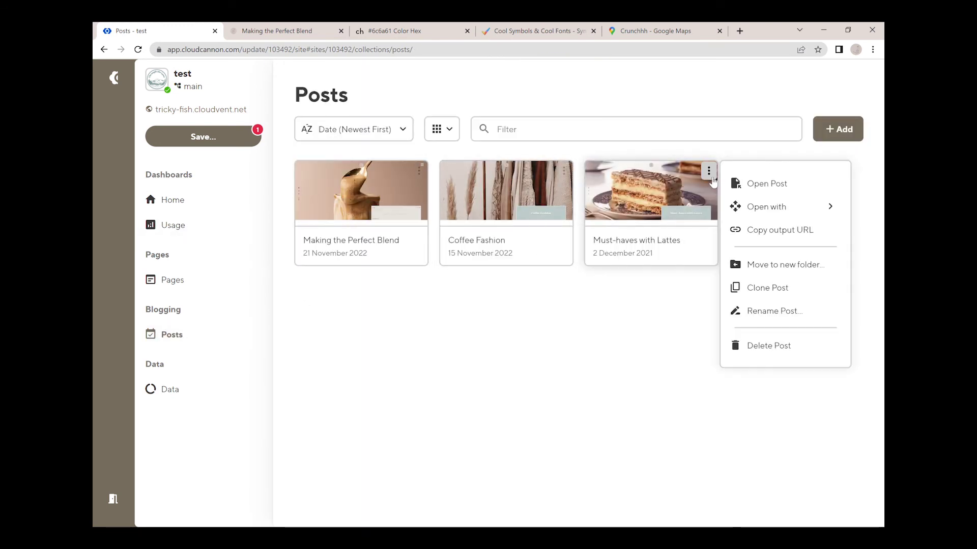
key("Down")
key("Down")
key("Down")
key("Down")
key("Down")
key("Down")
key("Down")
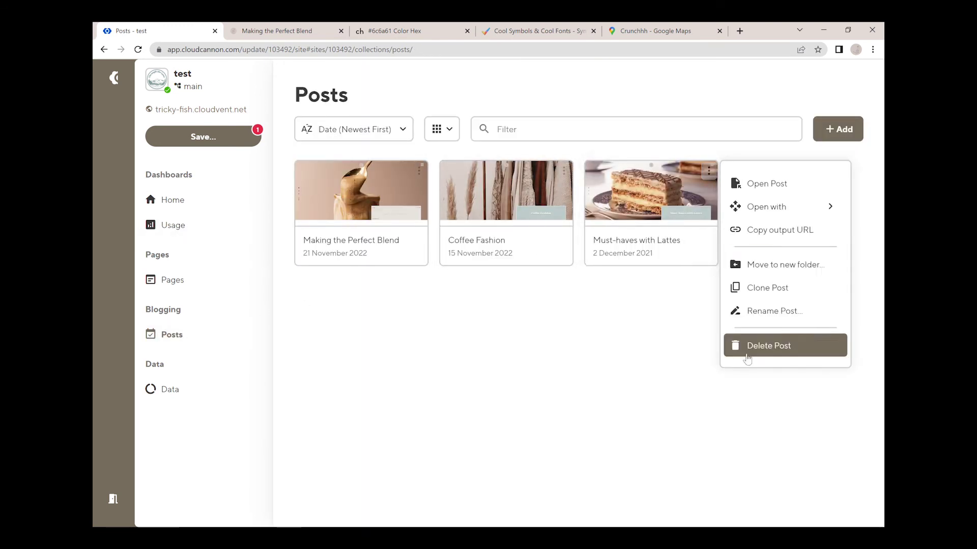
key("Return")
left_click(553, 105)
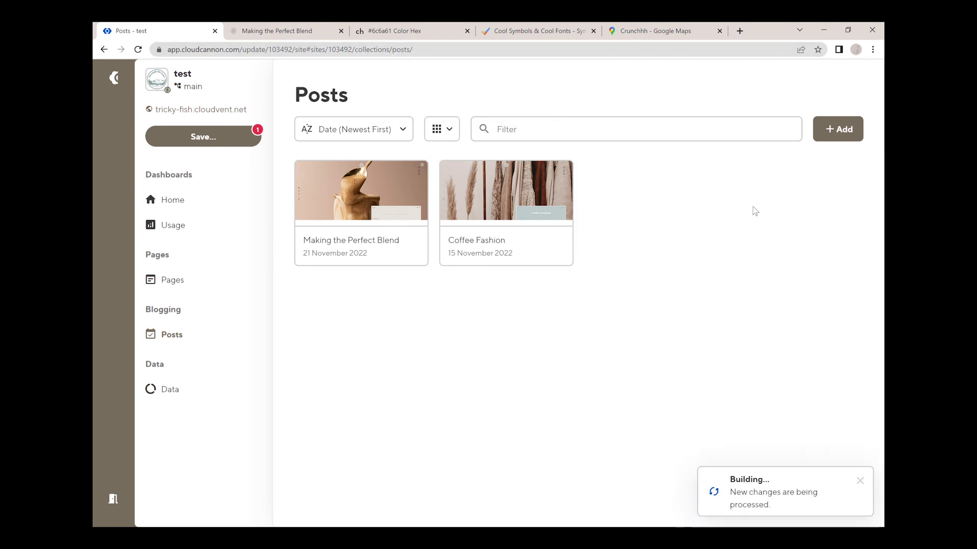
Step: Check the blog cards on the published post and in the Recent Blogs section of the site's home page
left_click(300, 33)
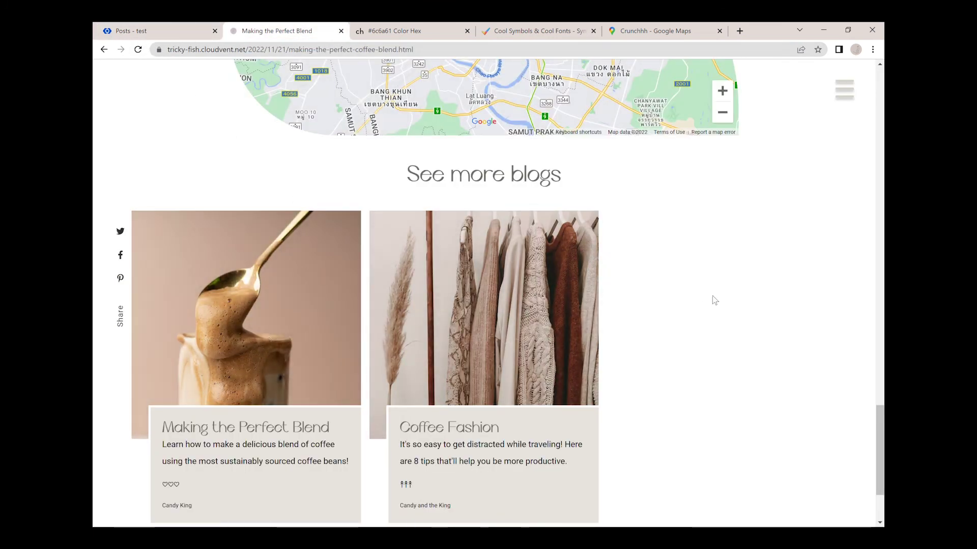
scroll(234, 163, "up", 15)
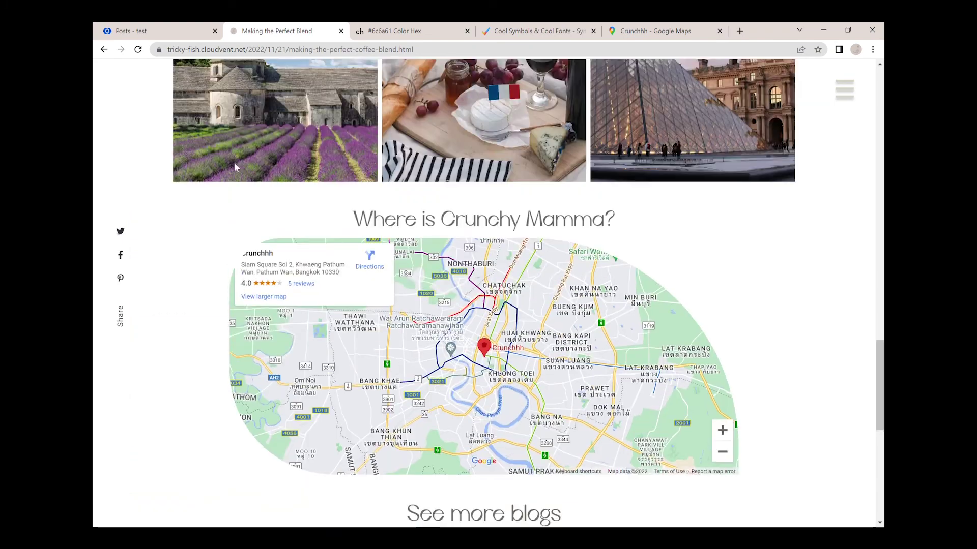
scroll(237, 168, "up", 10)
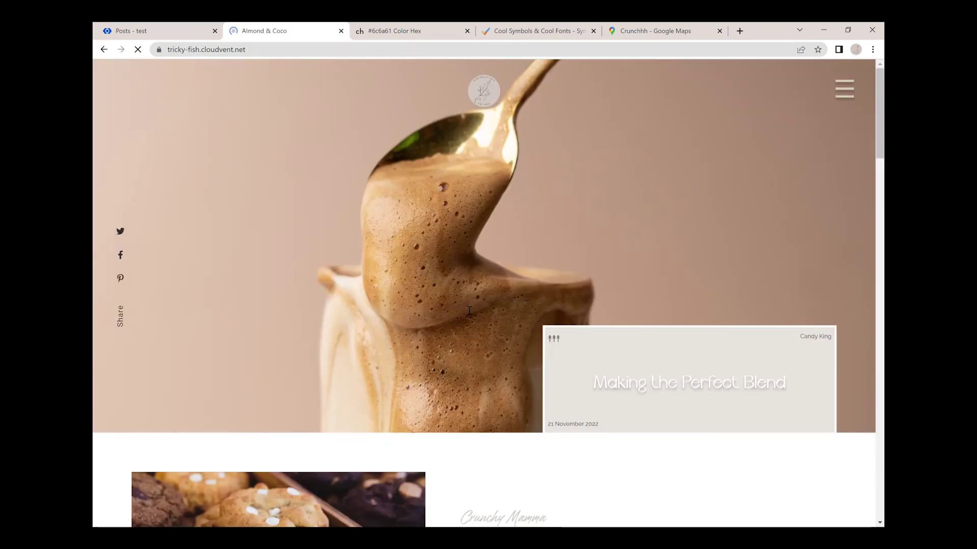
scroll(463, 305, "down", 7)
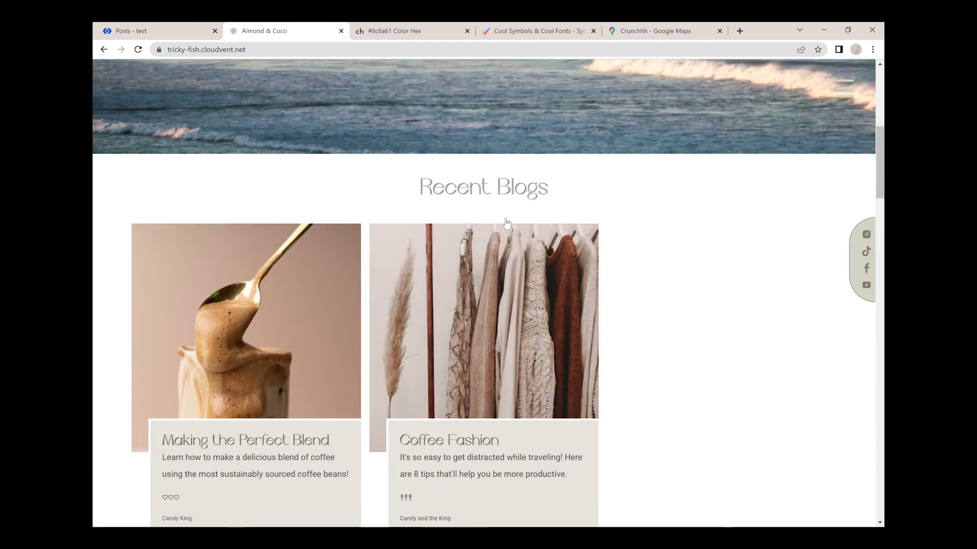
Step: Return to the Posts collection in CloudCannon, add a new draft and set its title to "Must-haves with Lattes"
left_click(189, 33)
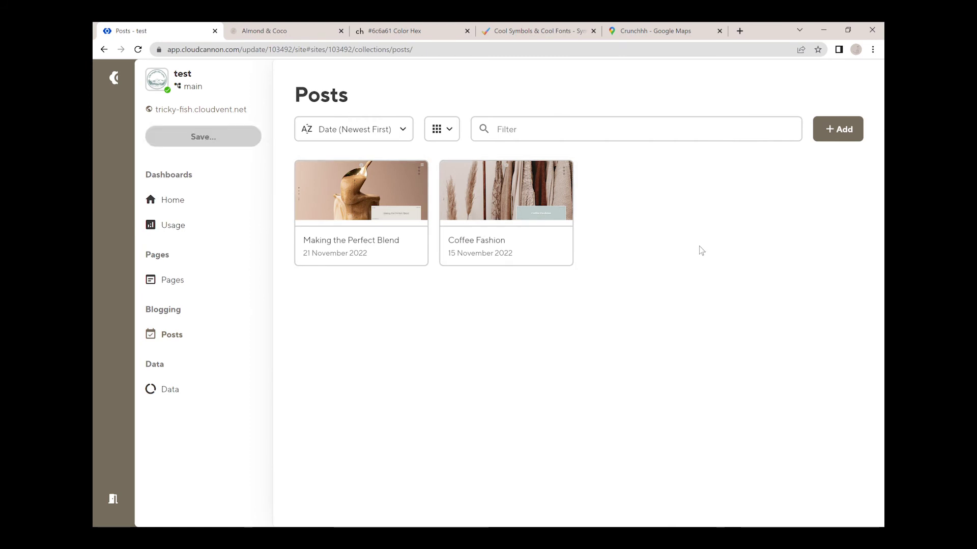
left_click(838, 129)
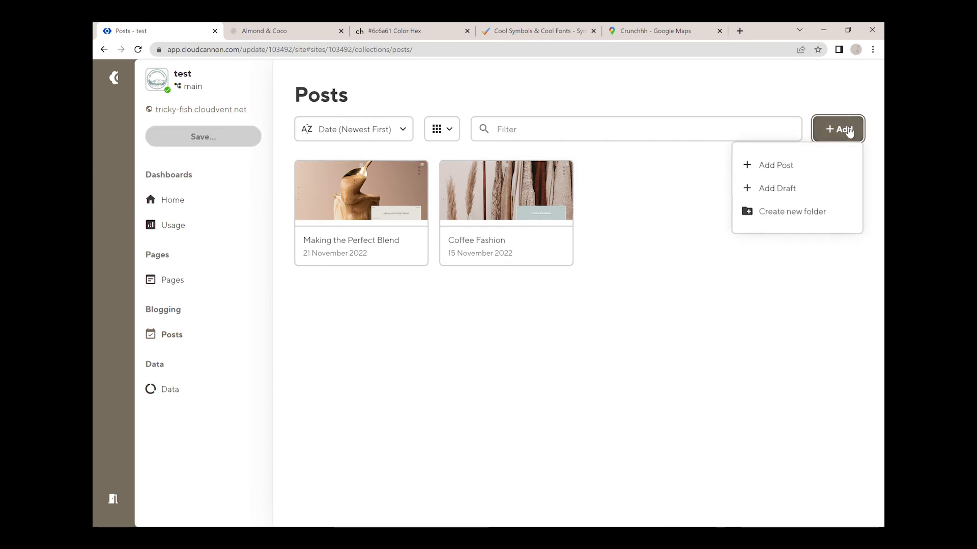
left_click(800, 189)
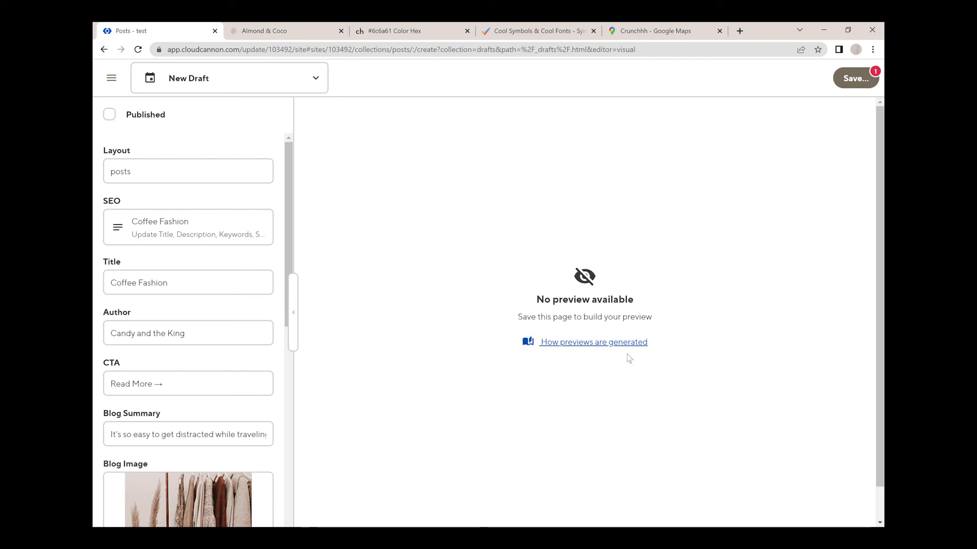
scroll(187, 355, "down", 1)
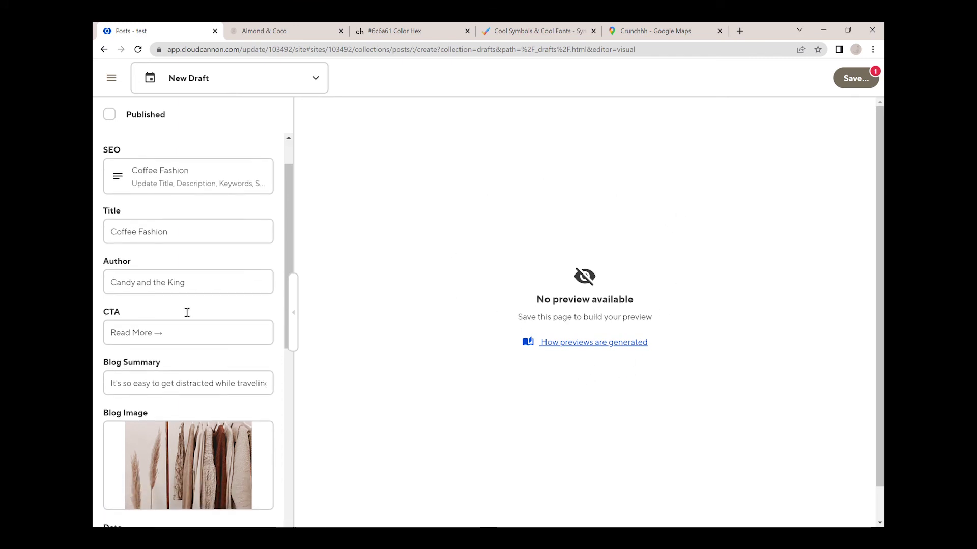
left_click(188, 237)
type("Mu")
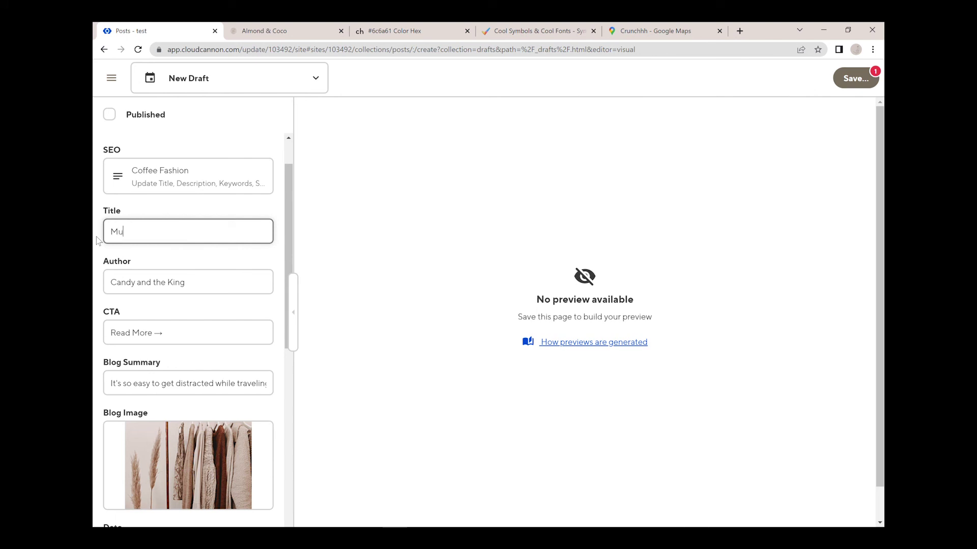
type("st-haves with Lattes")
Step: Replace the draft's blog image with must-have-dessert.png from the images/the-perfect-blend folder
scroll(146, 349, "down", 1)
scroll(146, 349, "down", 2)
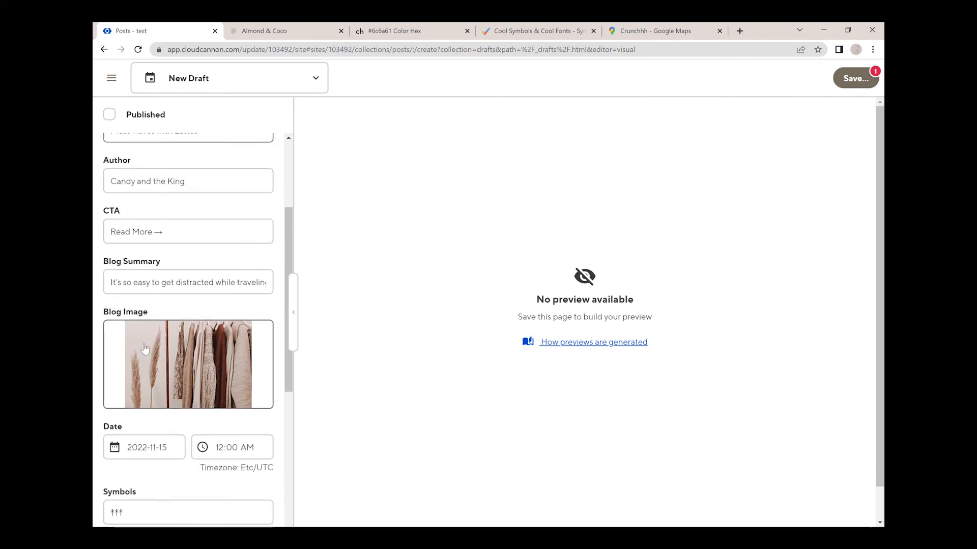
left_click(143, 346)
left_click(188, 410)
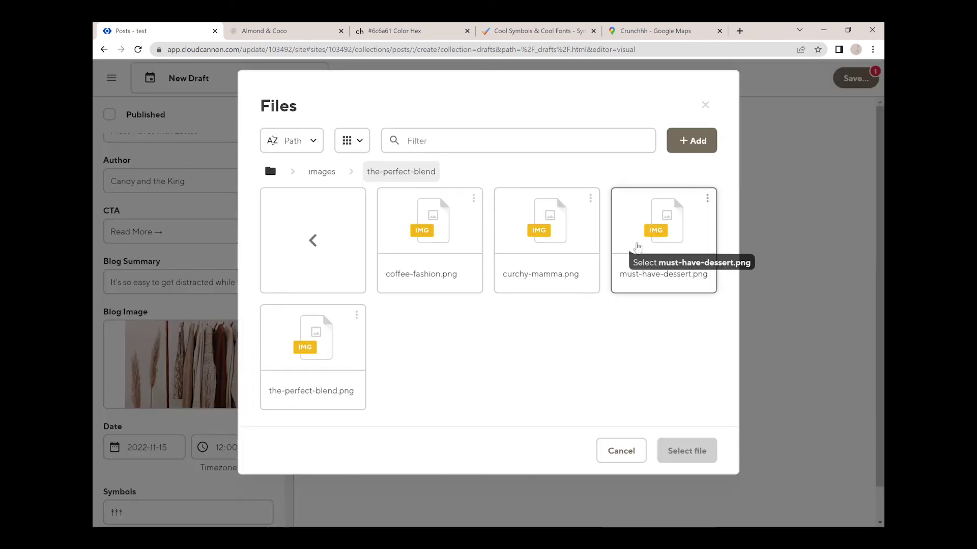
left_click(682, 242)
left_click(689, 451)
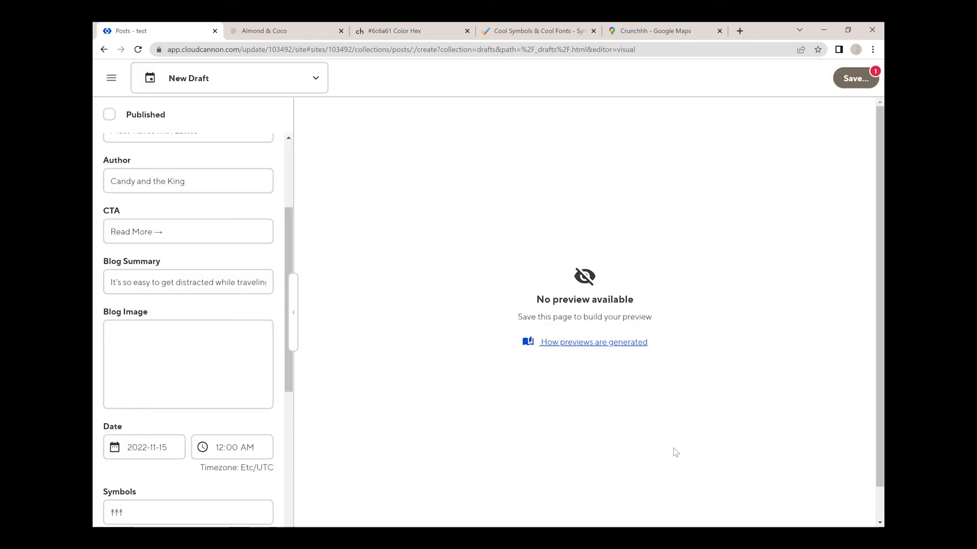
Step: Add a Zuko Hover Block to the draft's content blocks and look over its settings
scroll(224, 394, "down", 3)
scroll(164, 331, "down", 4)
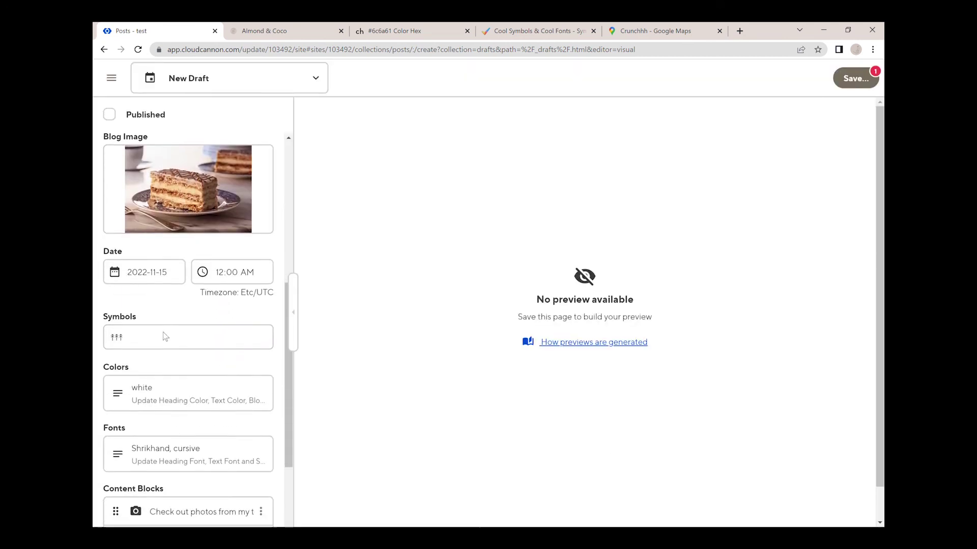
scroll(167, 338, "down", 1)
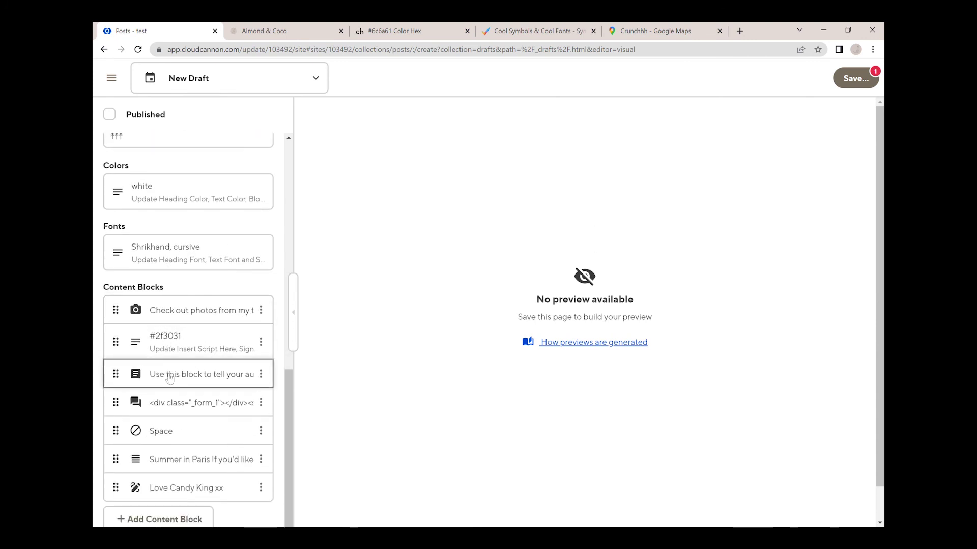
scroll(163, 486, "down", 1)
left_click(172, 489)
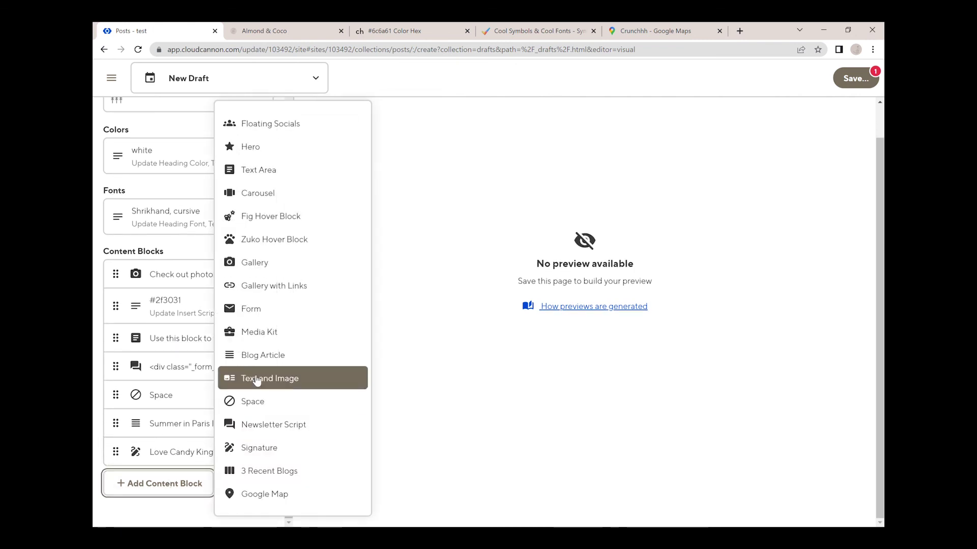
left_click(298, 240)
scroll(190, 247, "down", 4)
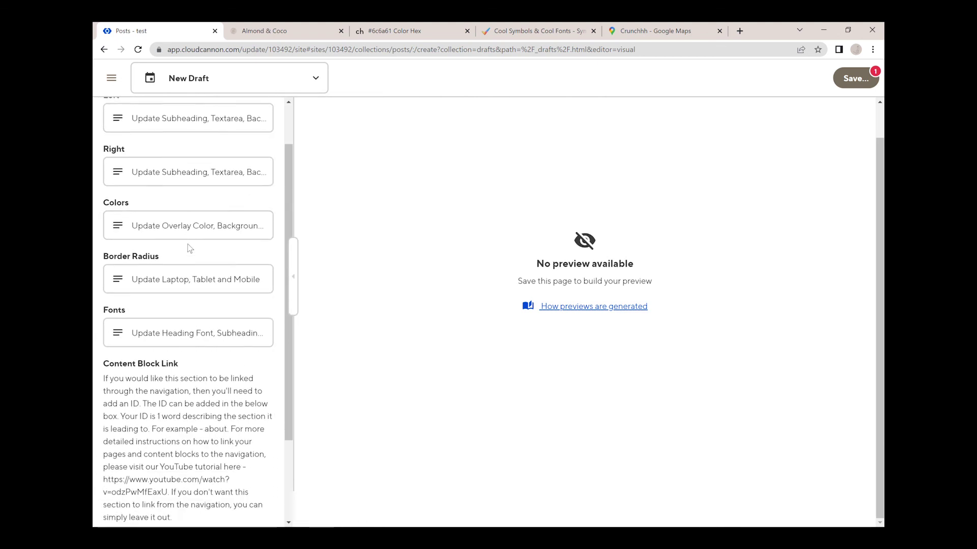
scroll(193, 247, "up", 3)
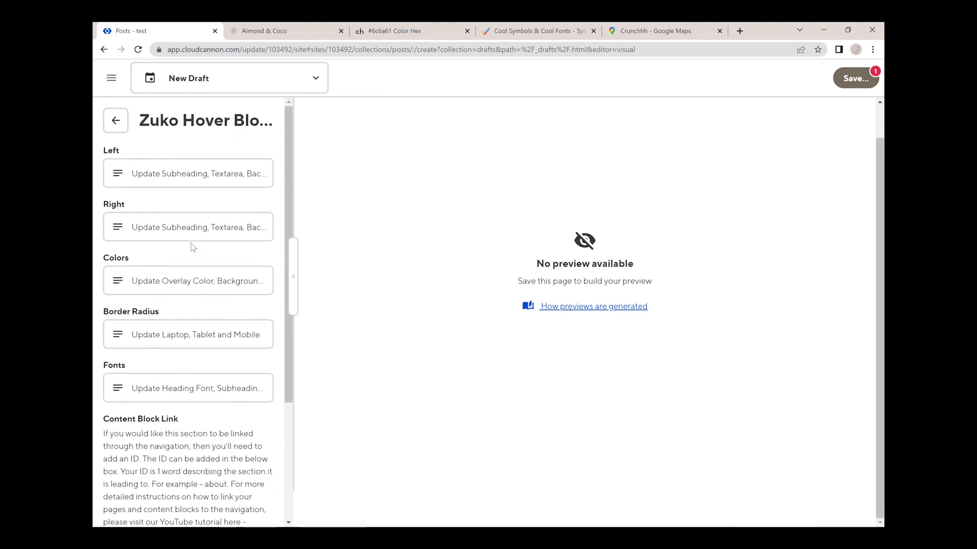
Step: Set left texts "Just to show you", "Write here" and "Hey", and right texts "Here is a subheading" and "Use any content block you like"
left_click(188, 173)
left_click(188, 319)
left_click(188, 395)
type("Write here")
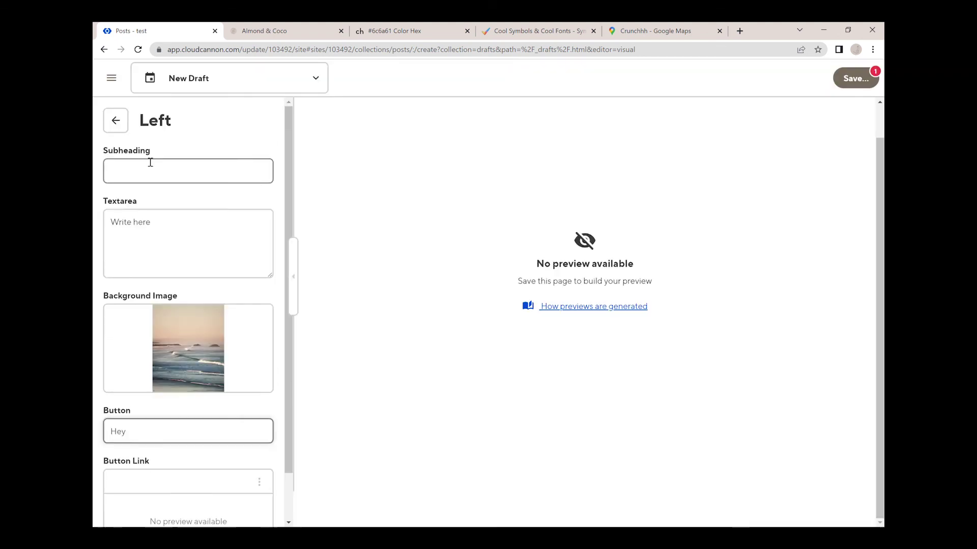
left_click(188, 226)
type("Here is a subheadingUse any content block you like")
Step: Choose the hanging-tops background image for the right side and save the draft with the hover block directly below the gallery block
left_click(483, 330)
left_click(684, 483)
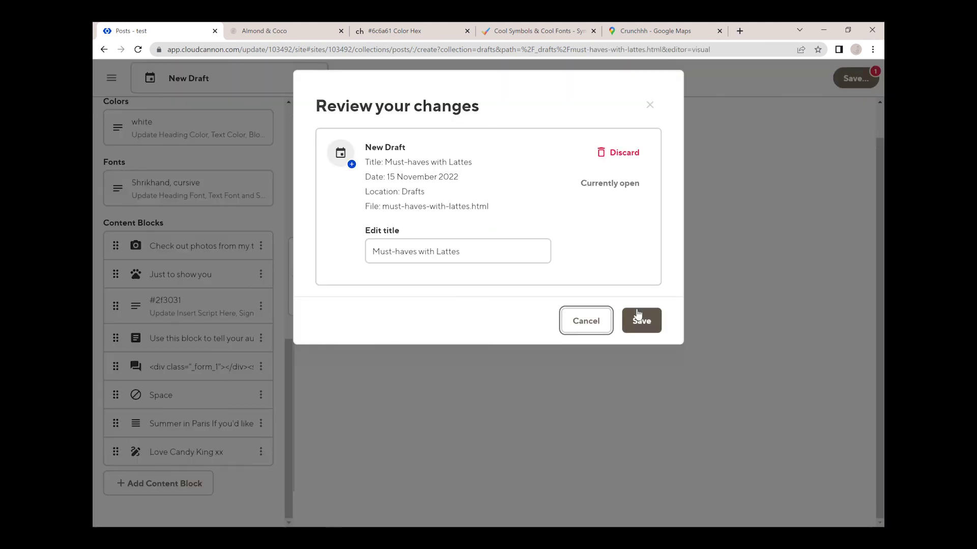
left_click(639, 320)
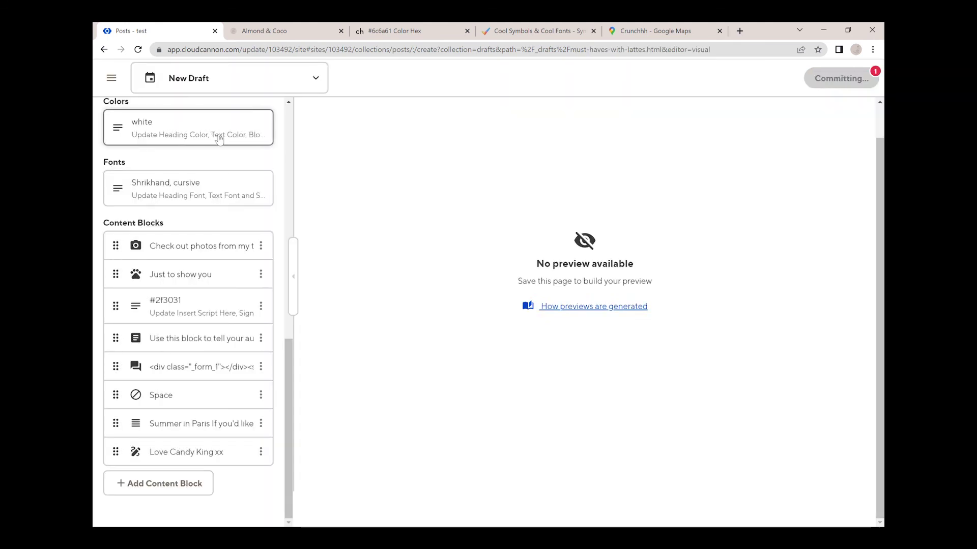
Step: Open the Drafts collection and delete the "Coffee Fashion" draft
scroll(219, 140, "up", 12)
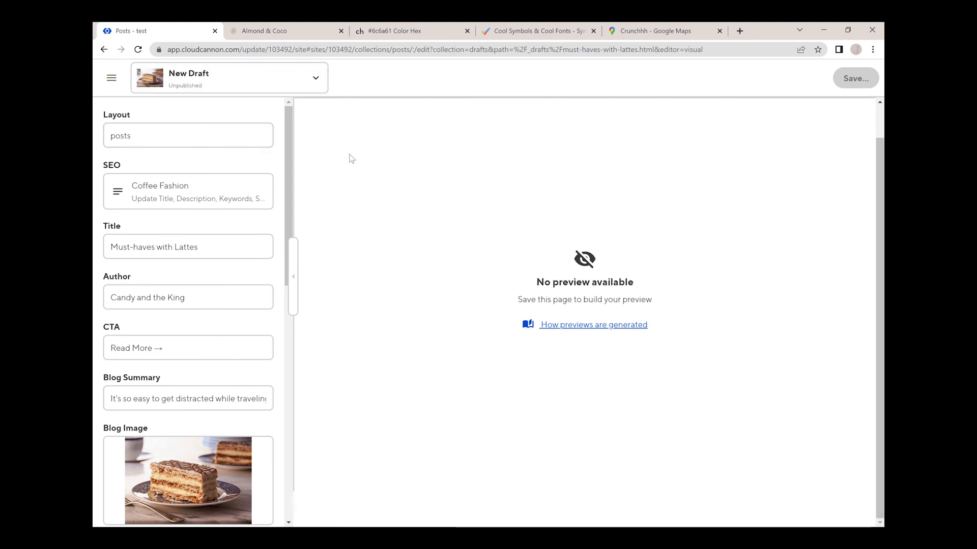
left_click(111, 80)
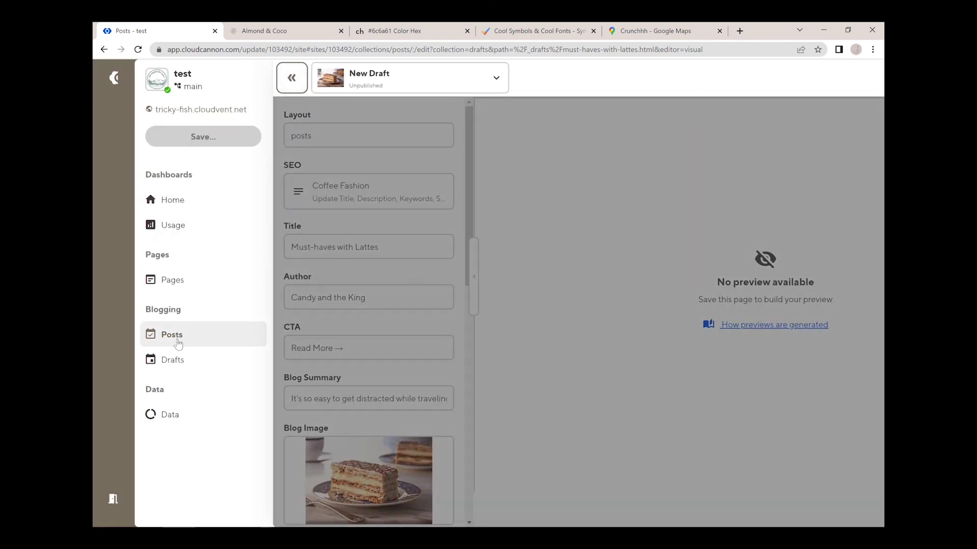
left_click(172, 359)
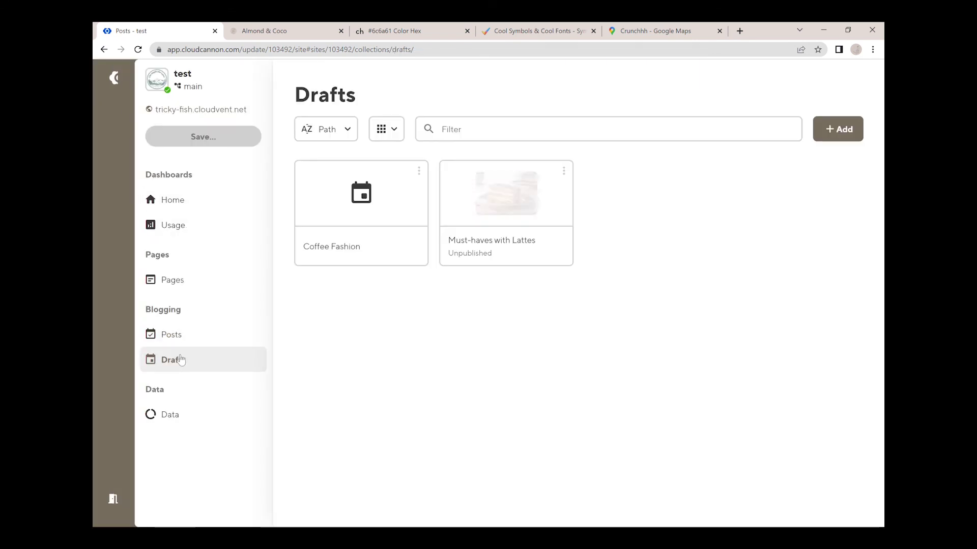
left_click(419, 173)
left_click(464, 323)
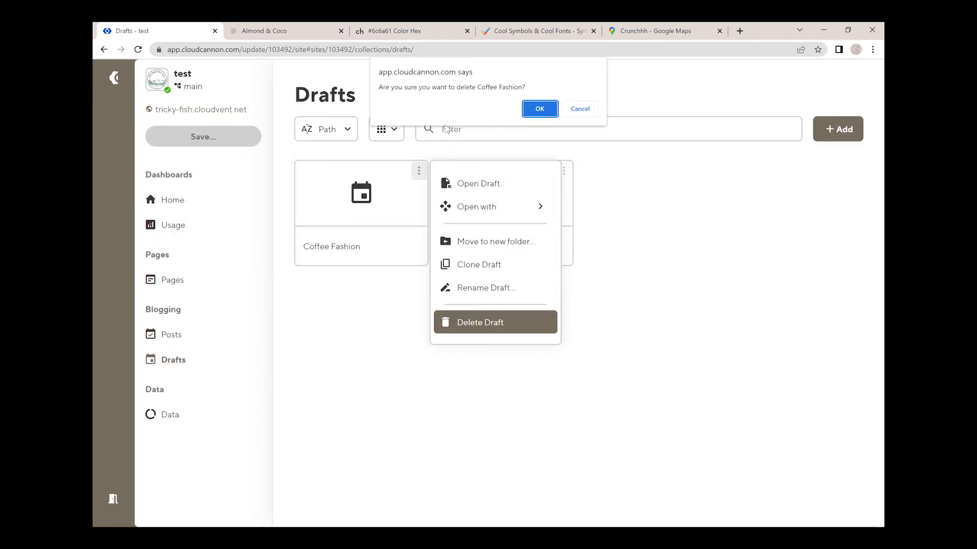
left_click(540, 109)
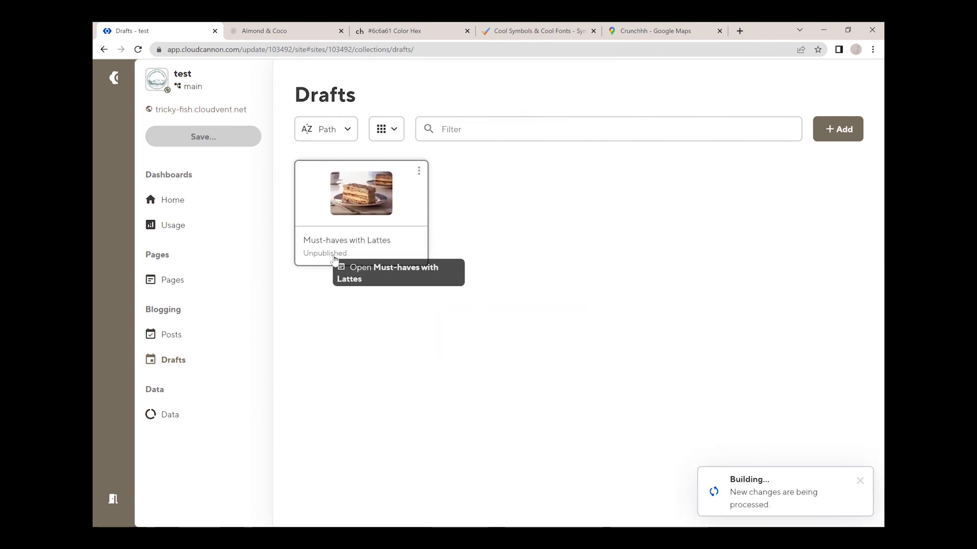
Step: Check whether the unpublished draft appears in the Recent Blogs section of the published home page
left_click(254, 38)
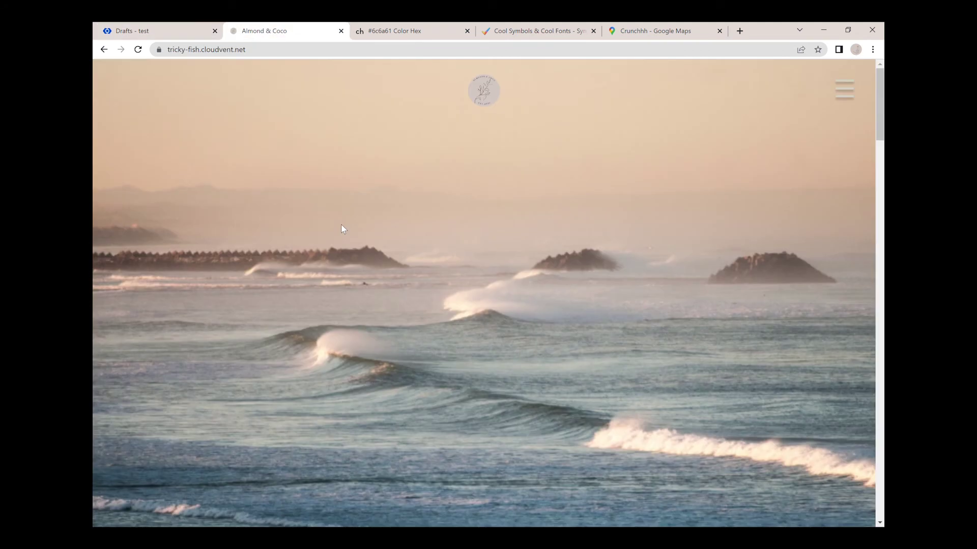
scroll(341, 224, "down", 6)
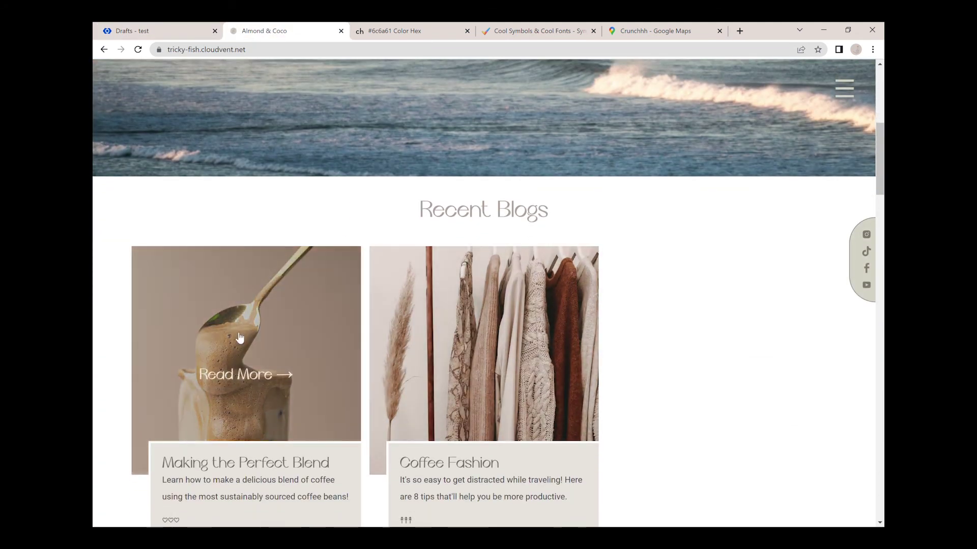
scroll(469, 262, "up", 6)
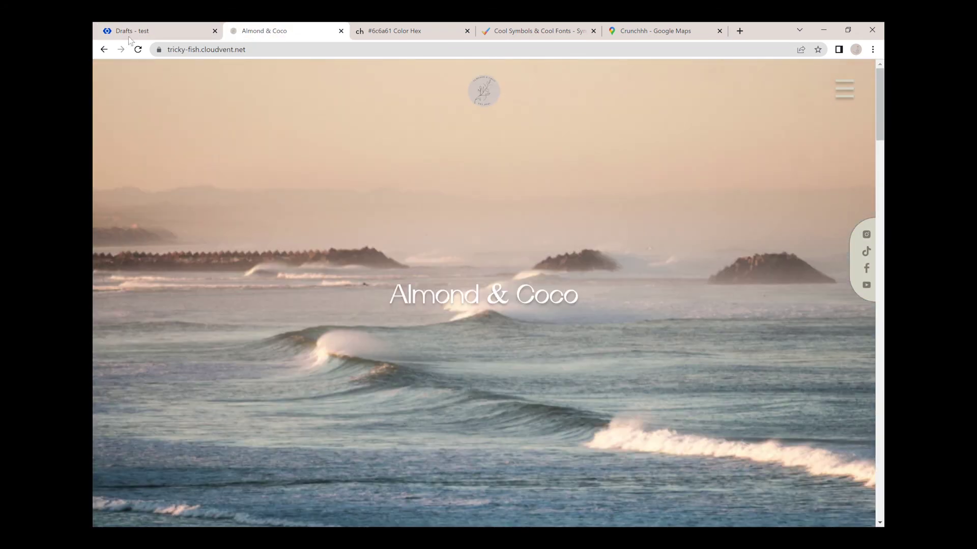
scroll(275, 173, "down", 6)
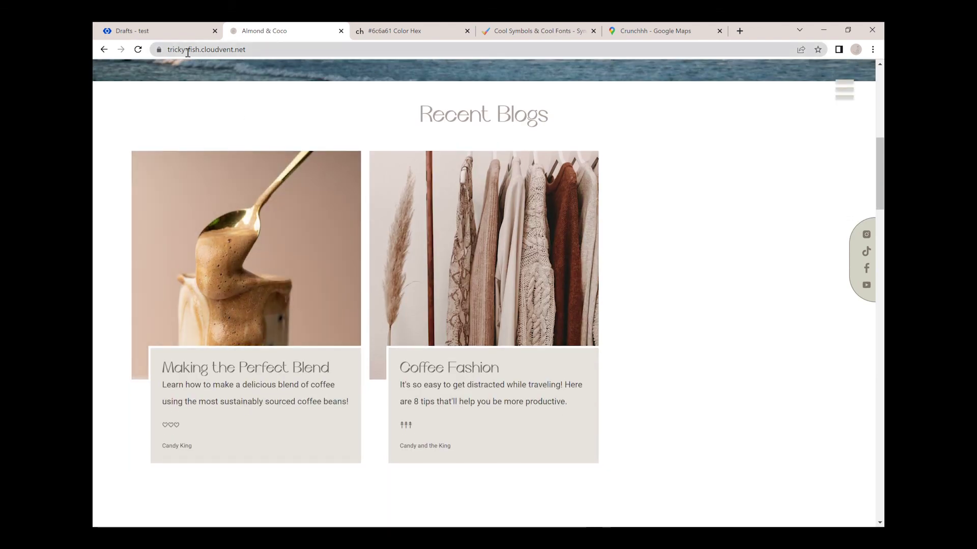
Step: Open the "Must-haves with Lattes" draft in CloudCannon, mark it as published and save the change
left_click(169, 30)
left_click(381, 193)
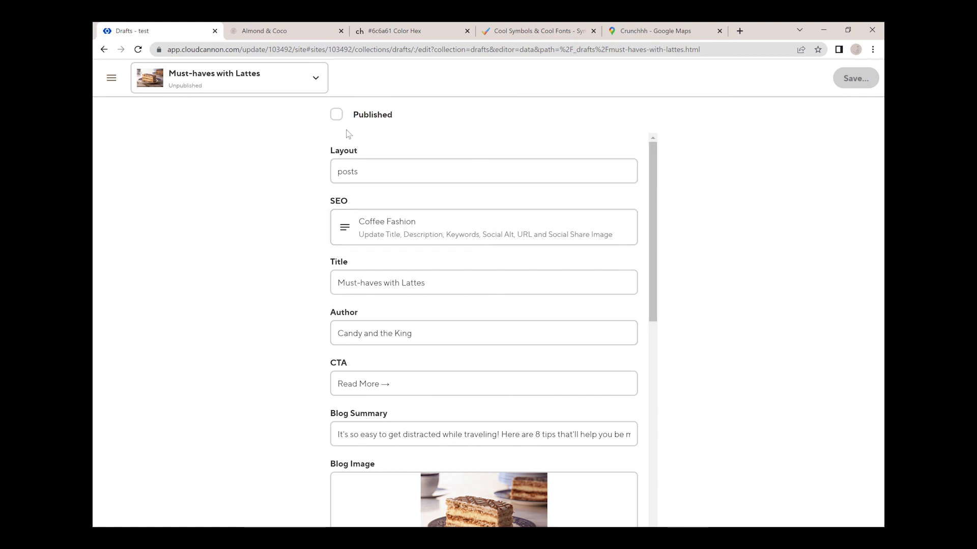
left_click(864, 78)
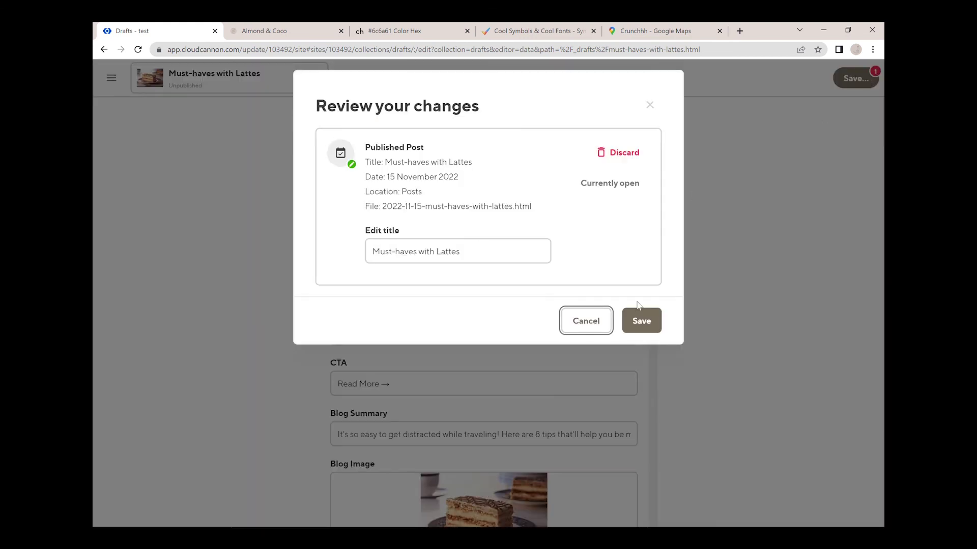
left_click(647, 322)
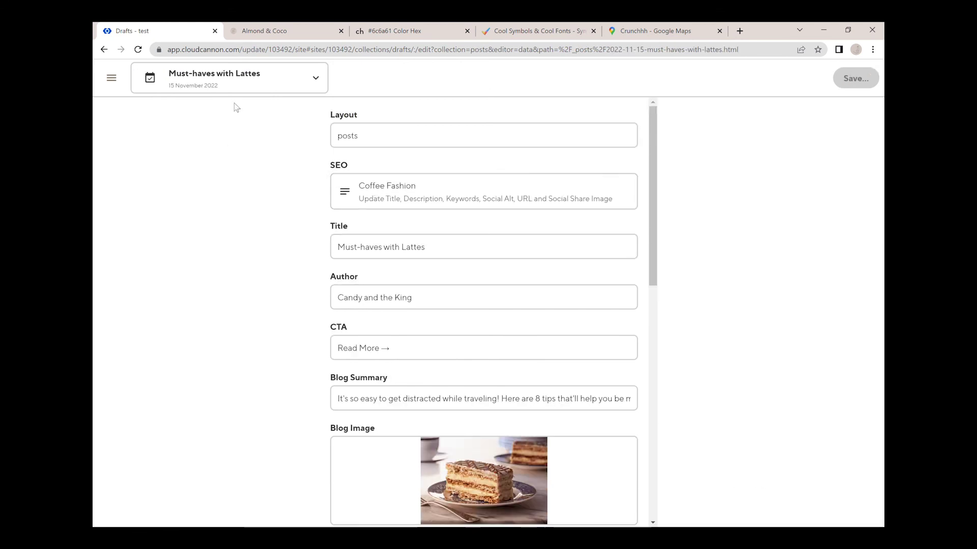
Step: Reload the published home page and open the "Must-haves with Lattes" post from Recent Blogs
left_click(263, 32)
left_click(138, 50)
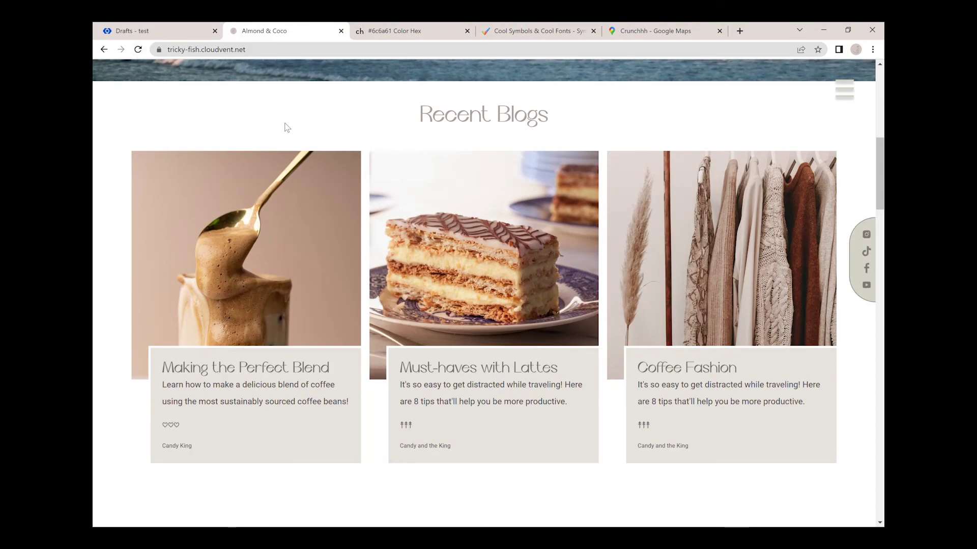
left_click(409, 172)
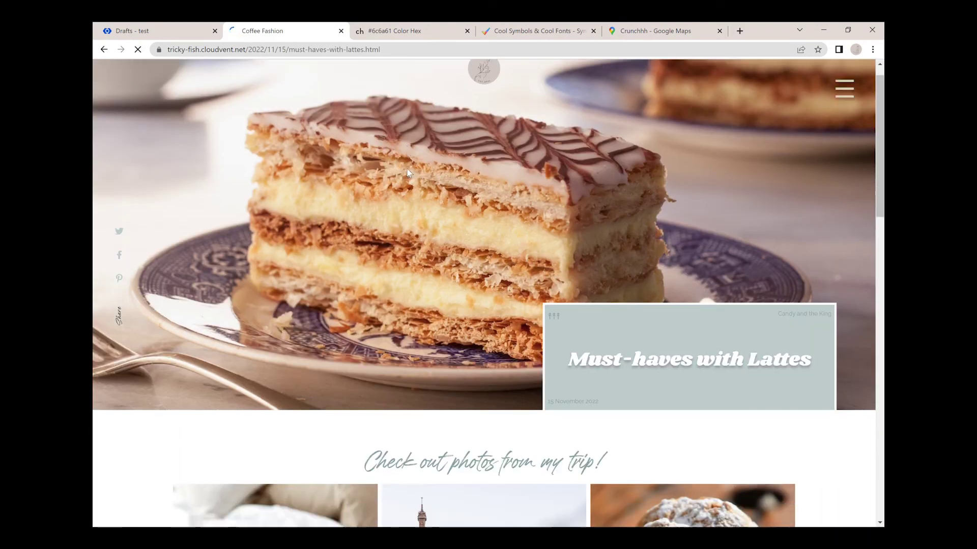
Step: Review the published post's content blocks, from the photo gallery and hover block to the newsletter form, article and signature
scroll(407, 172, "down", 3)
scroll(408, 173, "down", 10)
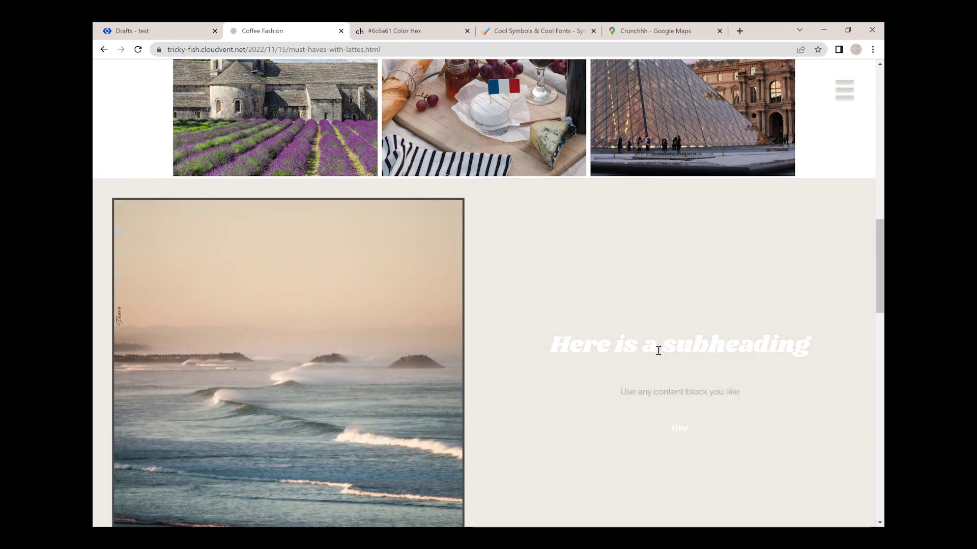
scroll(658, 351, "down", 2)
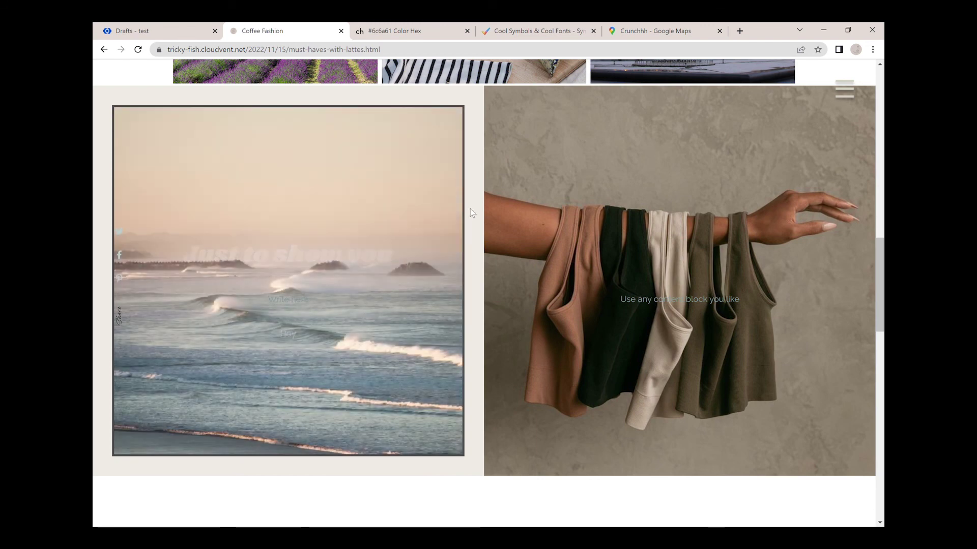
scroll(466, 215, "down", 6)
scroll(462, 199, "down", 9)
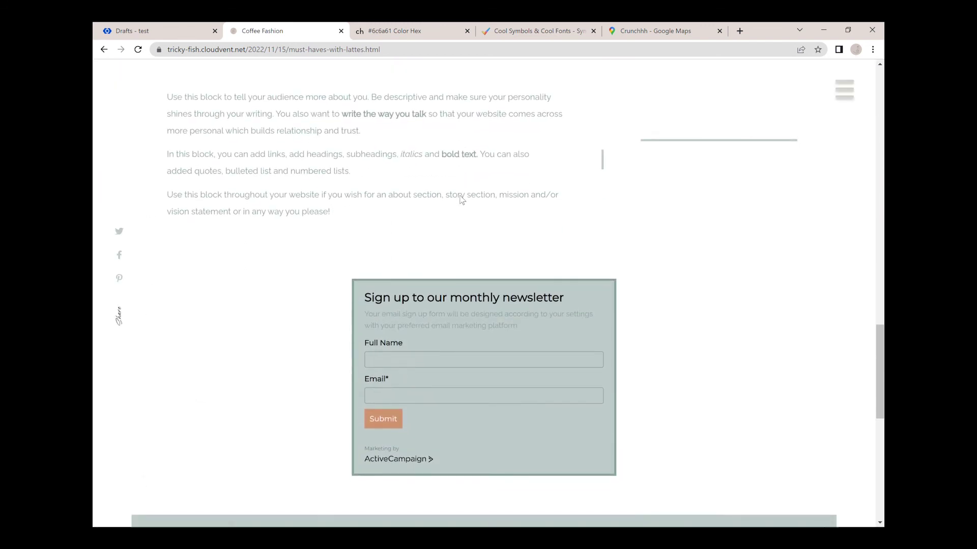
scroll(461, 199, "down", 2)
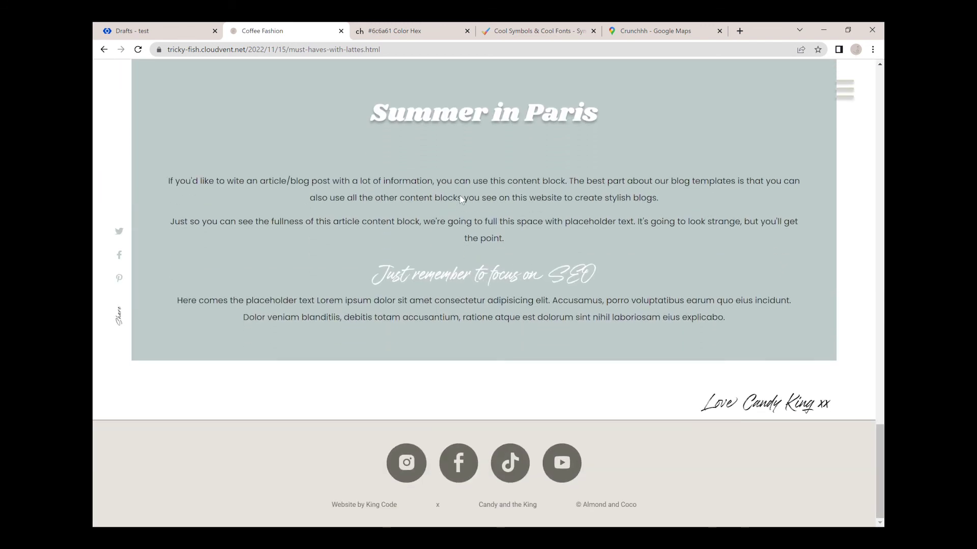
scroll(463, 200, "up", 20)
scroll(462, 200, "up", 4)
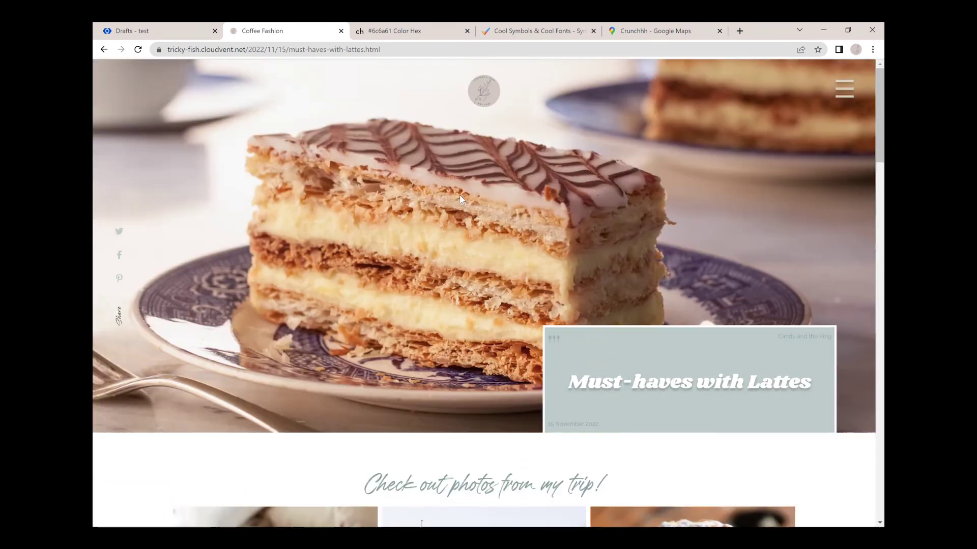
Step: Return to CloudCannon and open the published "Must-haves with Lattes" post from the Posts collection to view its editable preview
left_click(169, 29)
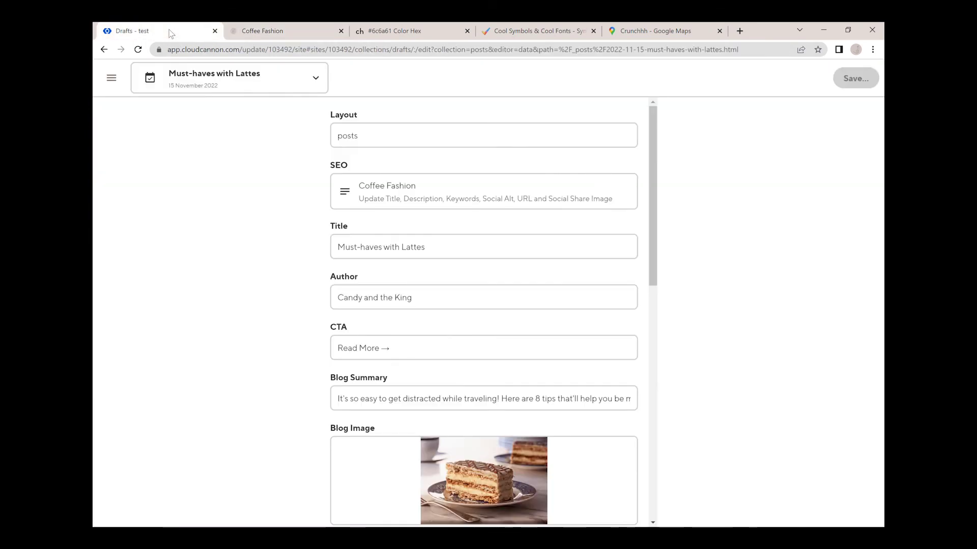
left_click(109, 77)
left_click(192, 281)
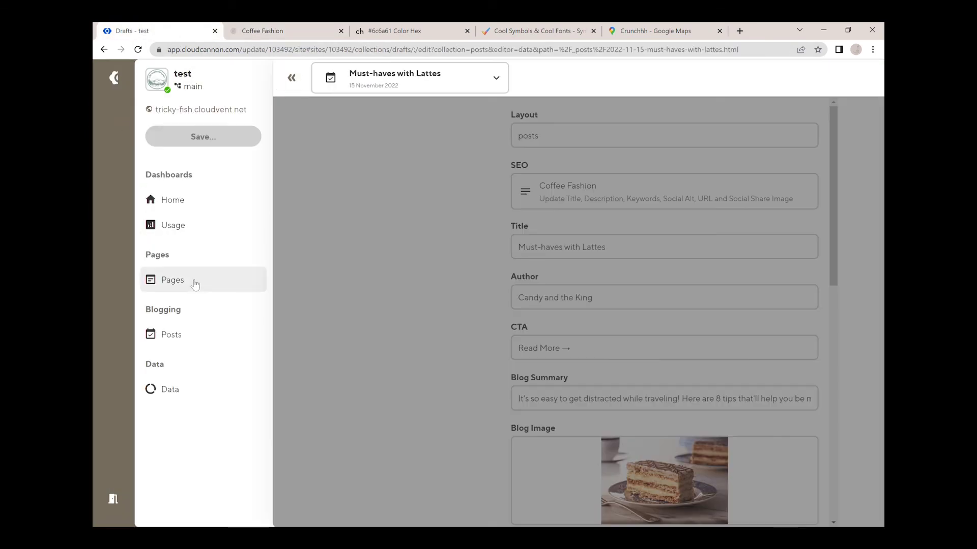
left_click(198, 338)
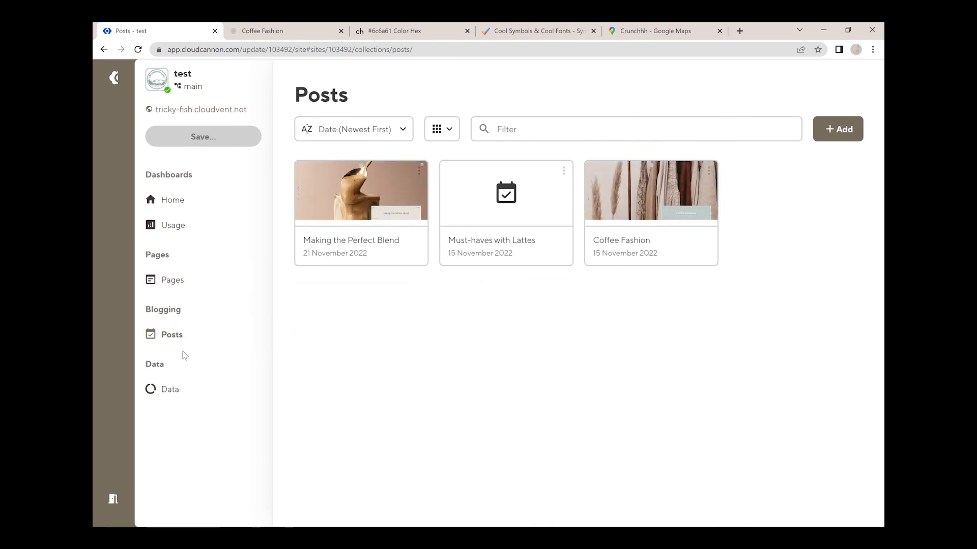
left_click(509, 204)
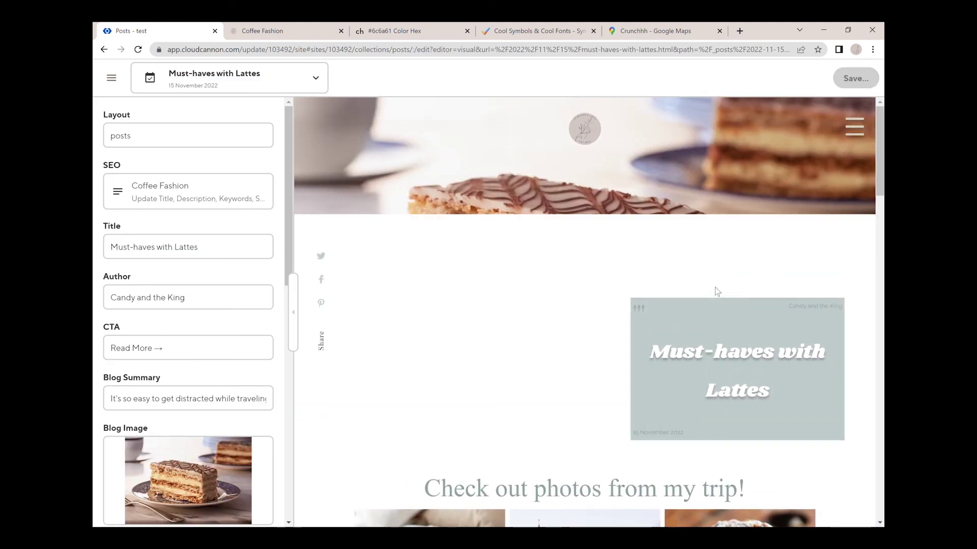
scroll(715, 290, "down", 10)
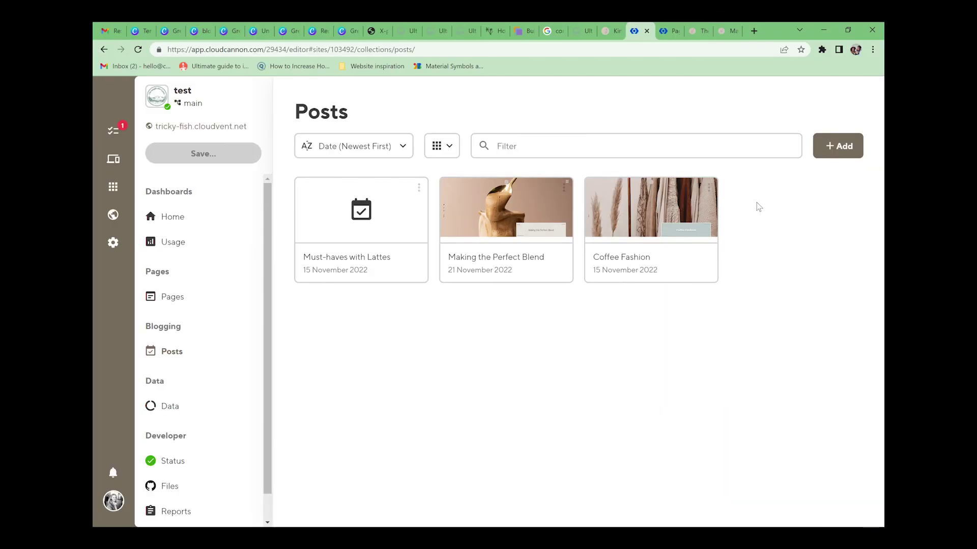
Step: Add a new post to the Posts collection, set its title to "new blog" and save it
left_click(859, 152)
left_click(799, 186)
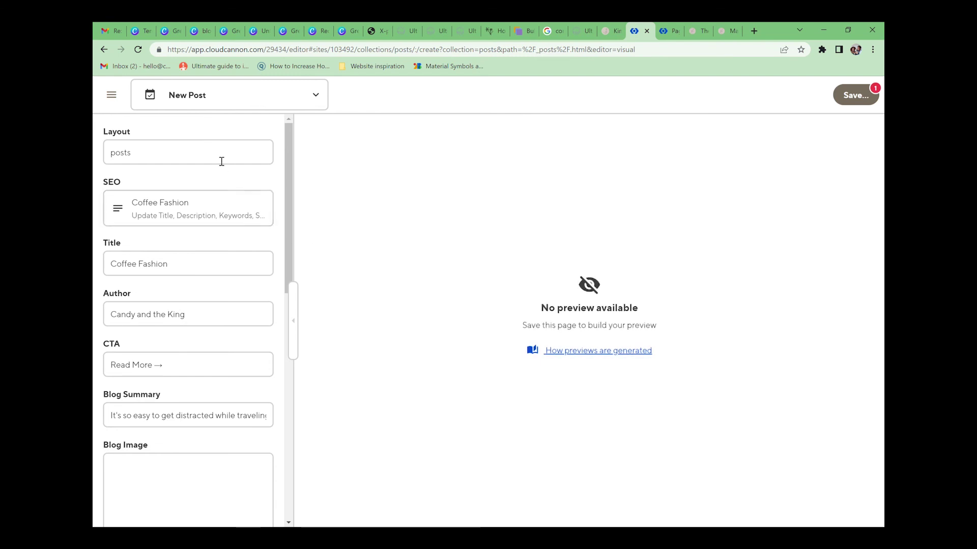
scroll(174, 287, "down", 3)
scroll(174, 287, "down", 8)
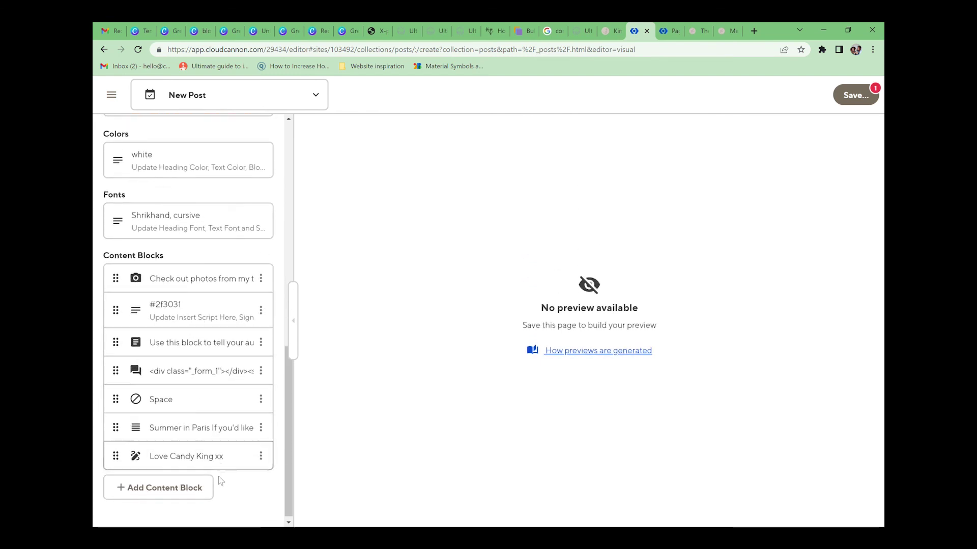
left_click(860, 99)
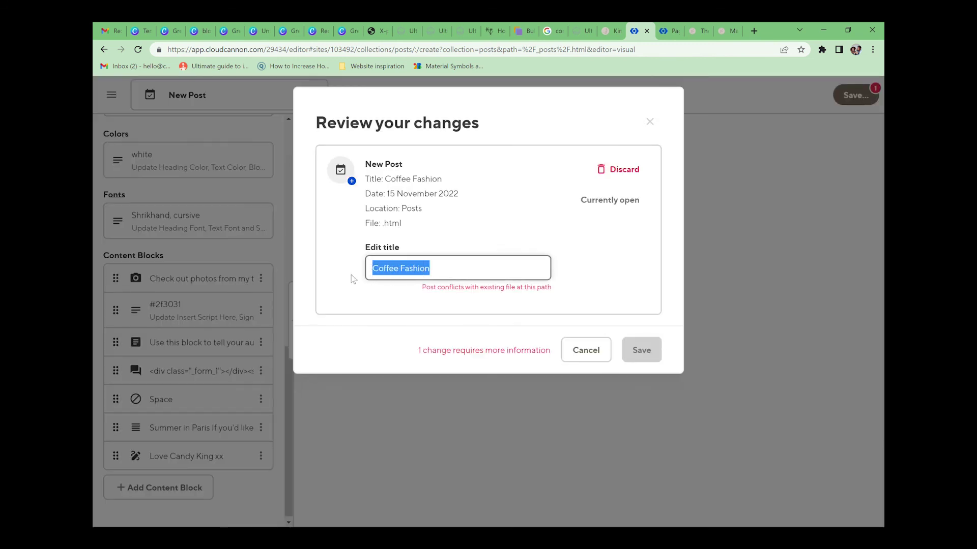
type("new blog")
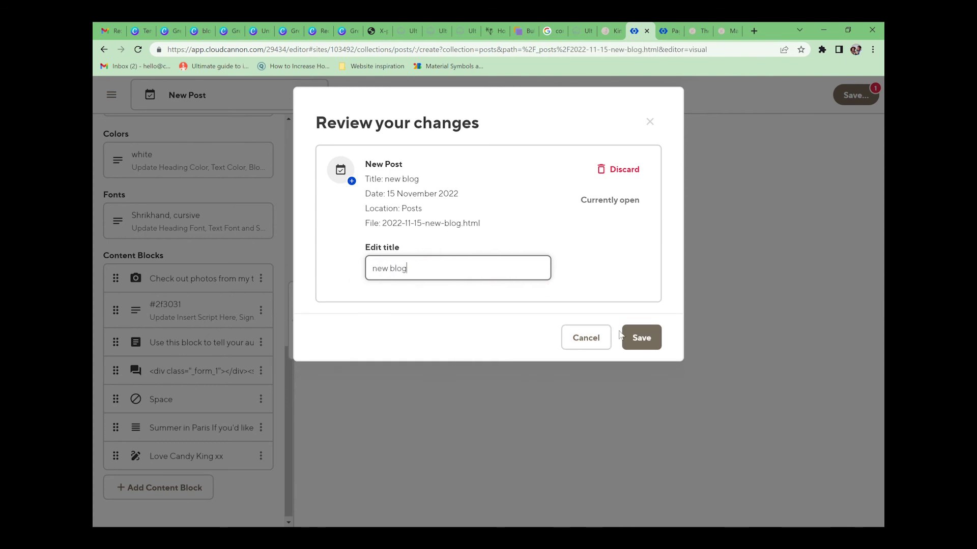
left_click(623, 336)
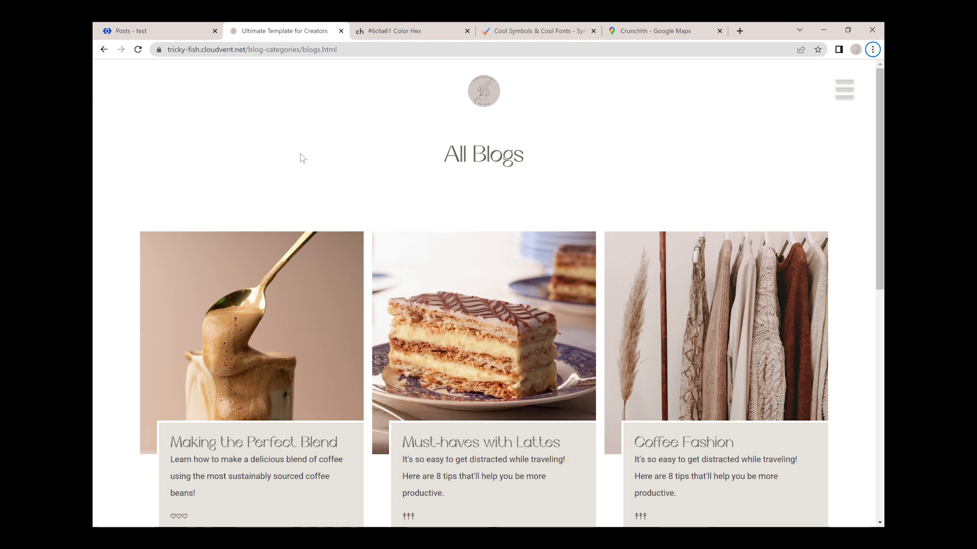
Step: Check the published All Blogs page for the newly added blog post
scroll(300, 154, "down", 8)
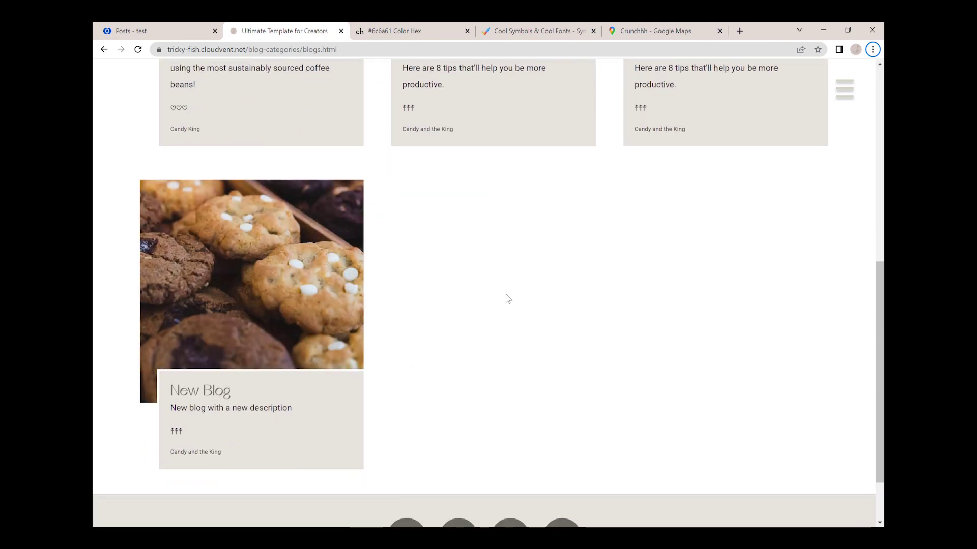
scroll(507, 299, "up", 8)
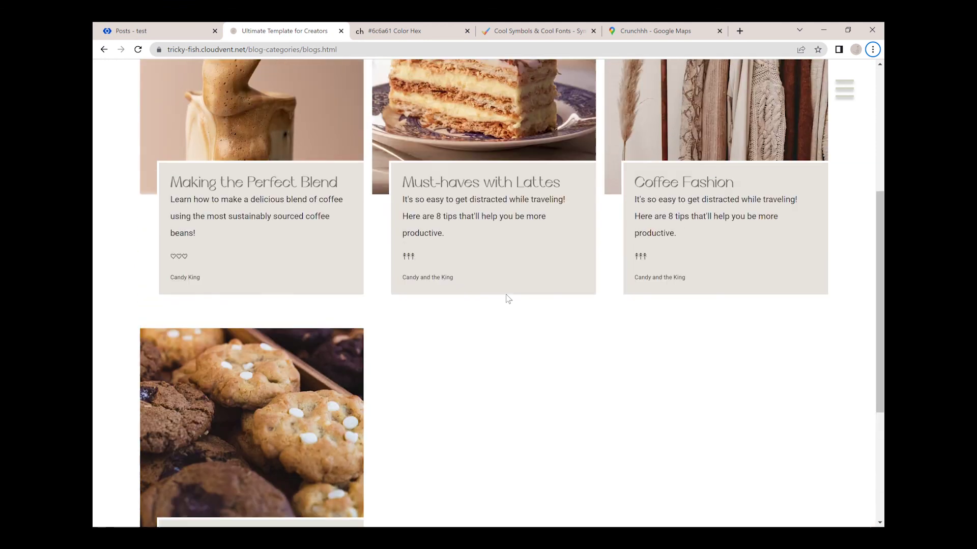